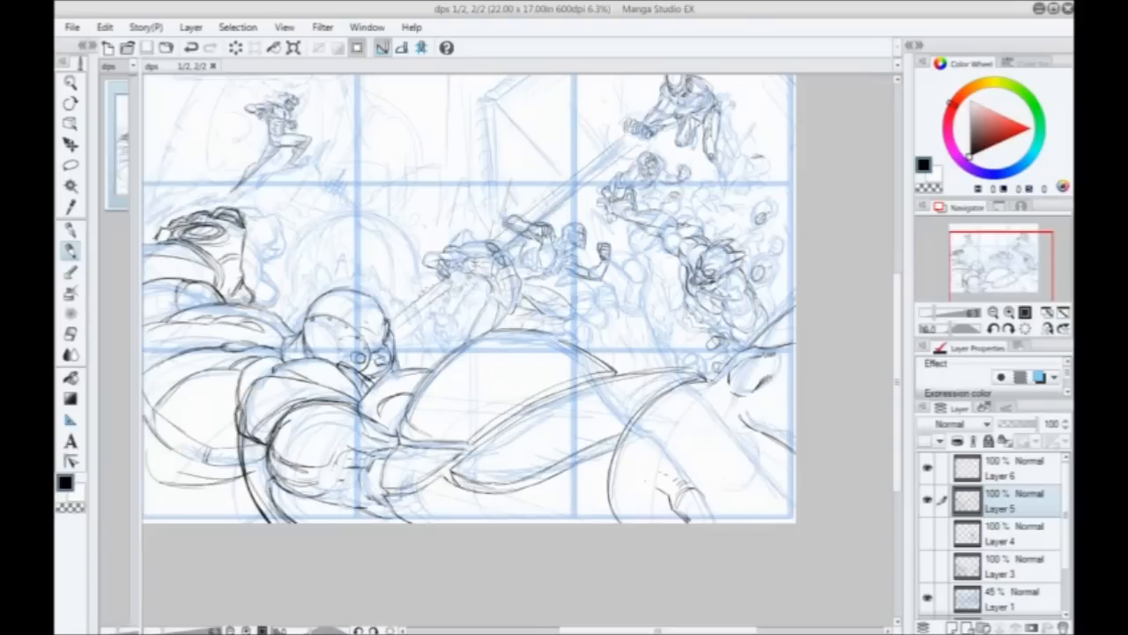
Step: Look over the pencilled double-page spread, comparing the foreground giant with the fighters along the diagonal beam
drag(411, 247, 430, 310)
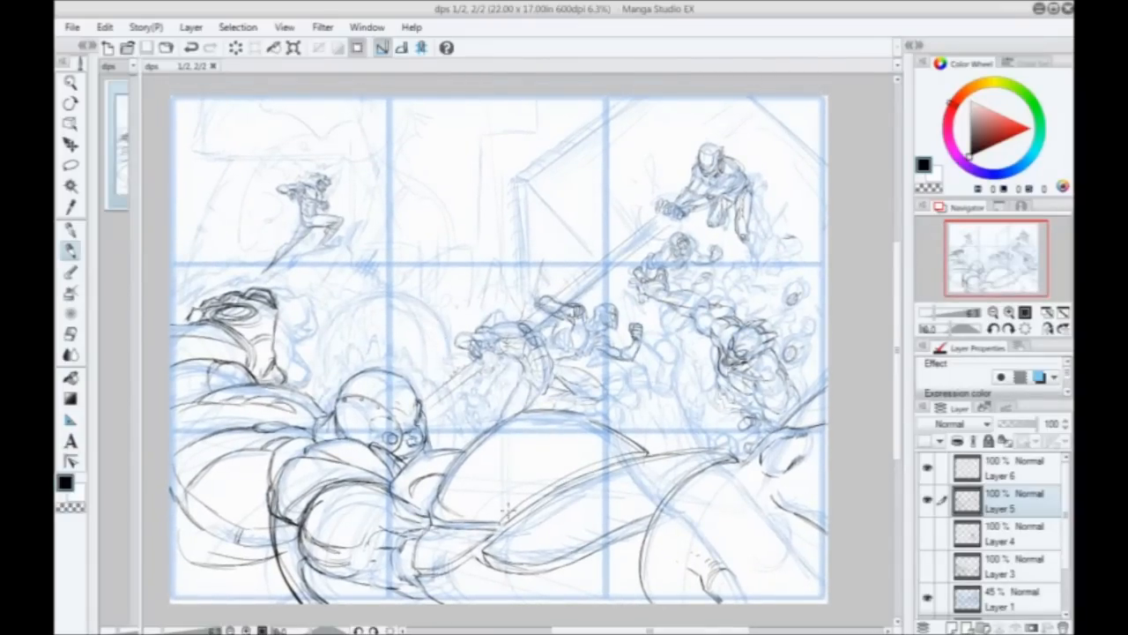
drag(511, 367, 524, 347)
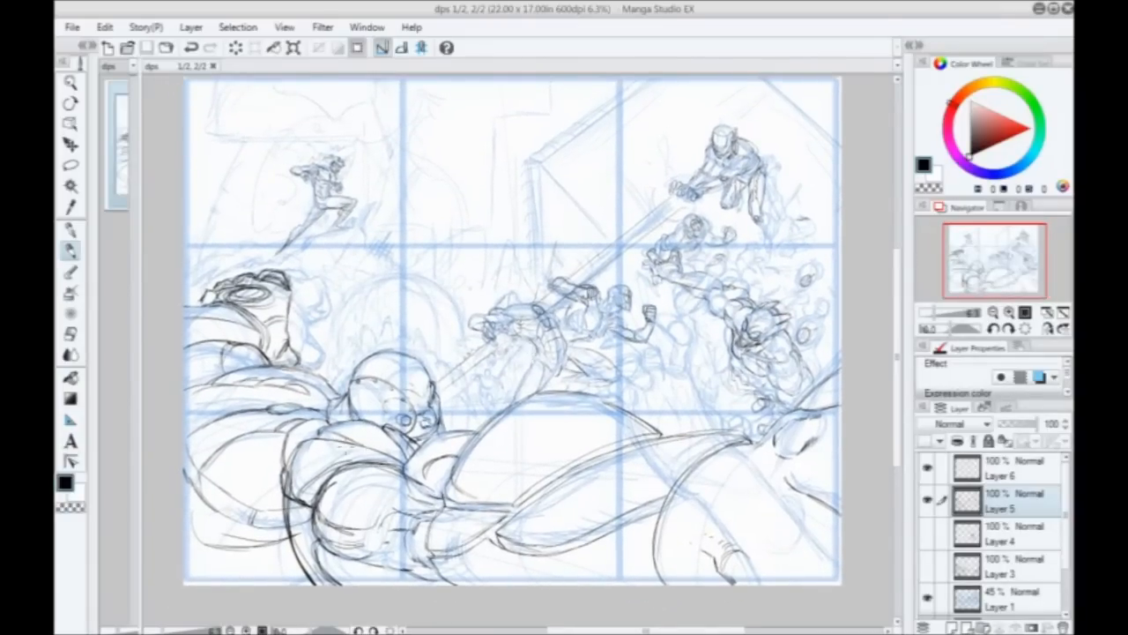
scroll(346, 442, up, 2)
drag(531, 413, 420, 517)
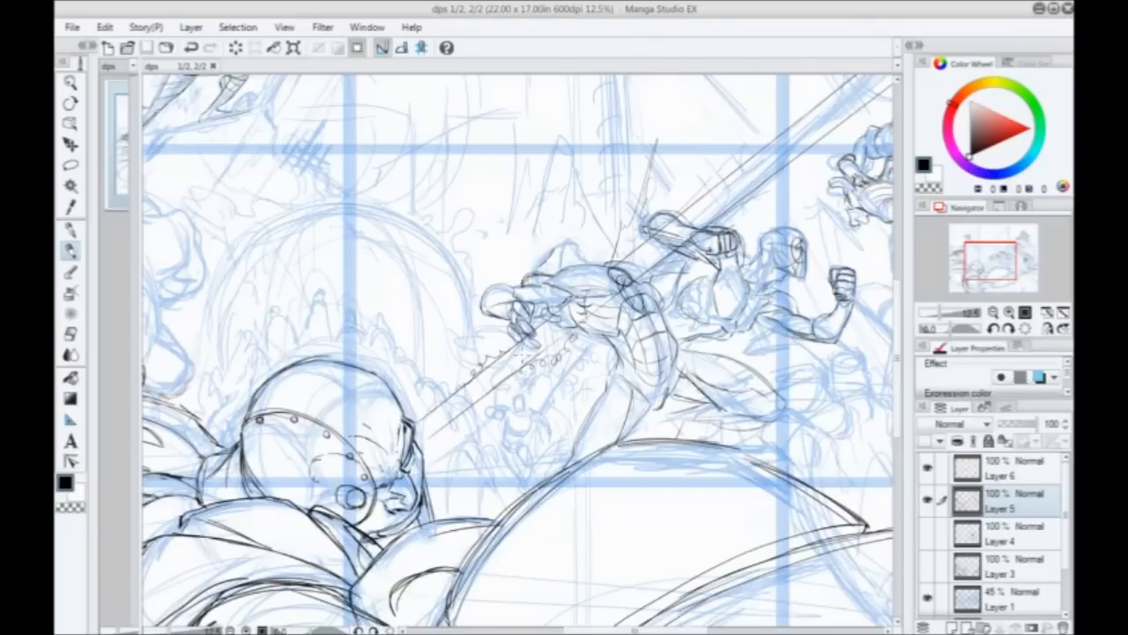
drag(493, 371, 463, 384)
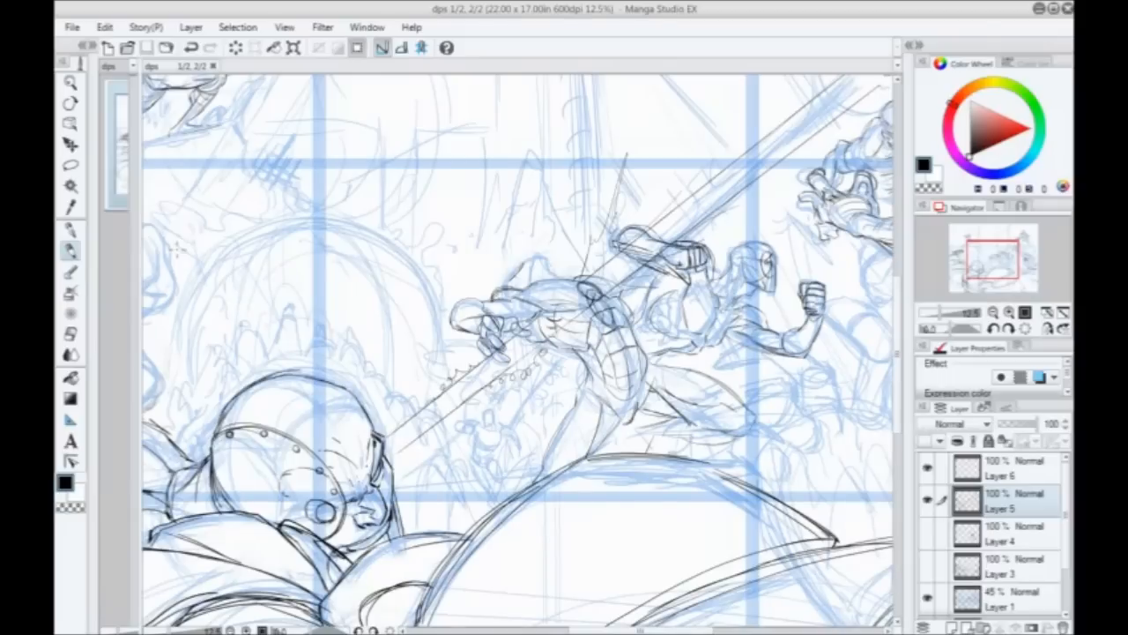
drag(554, 293, 570, 295)
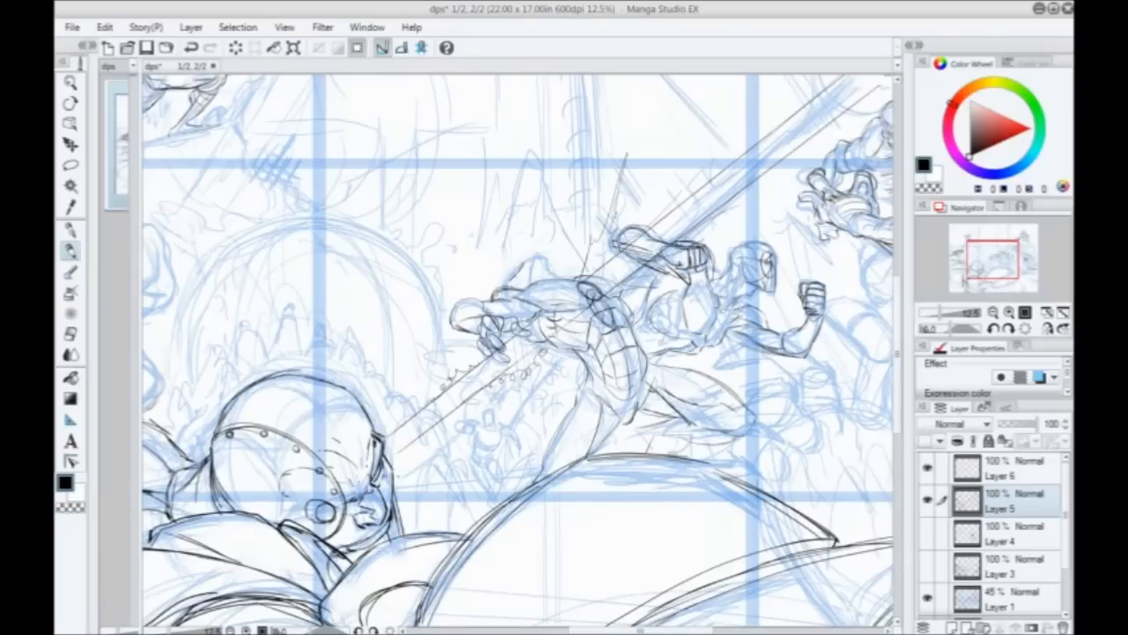
drag(540, 381, 443, 426)
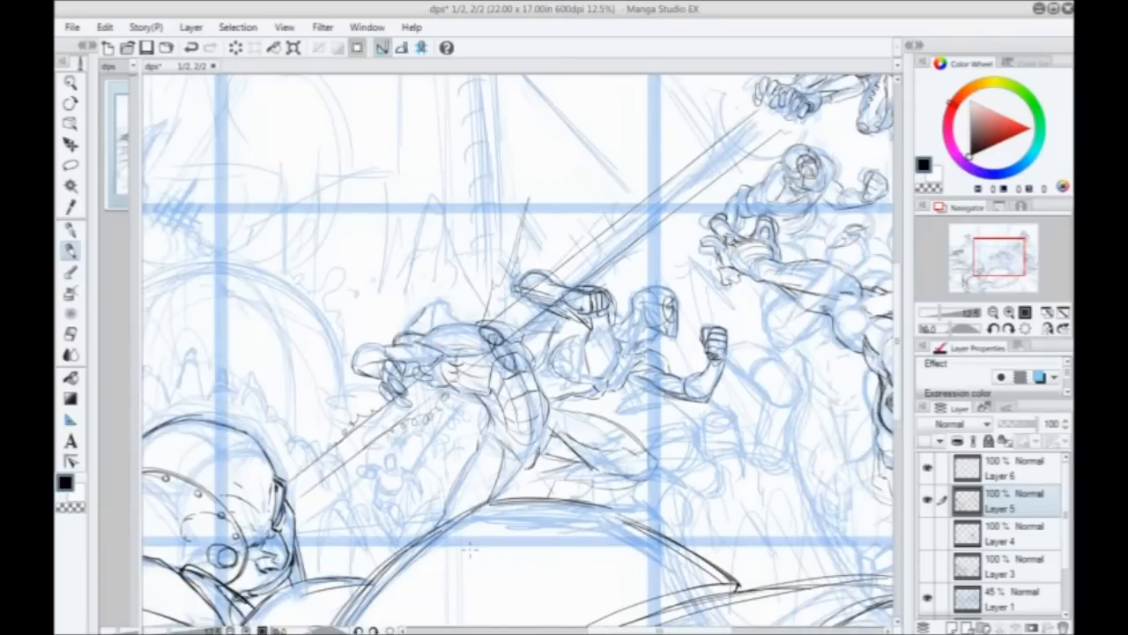
drag(423, 377, 401, 444)
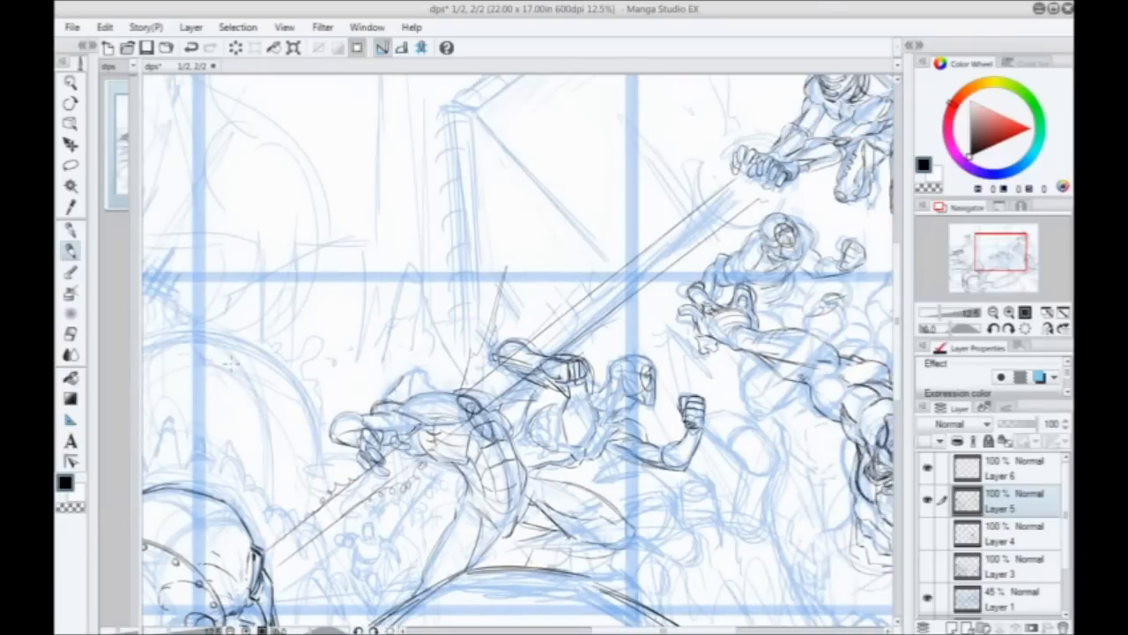
scroll(227, 362, down, 2)
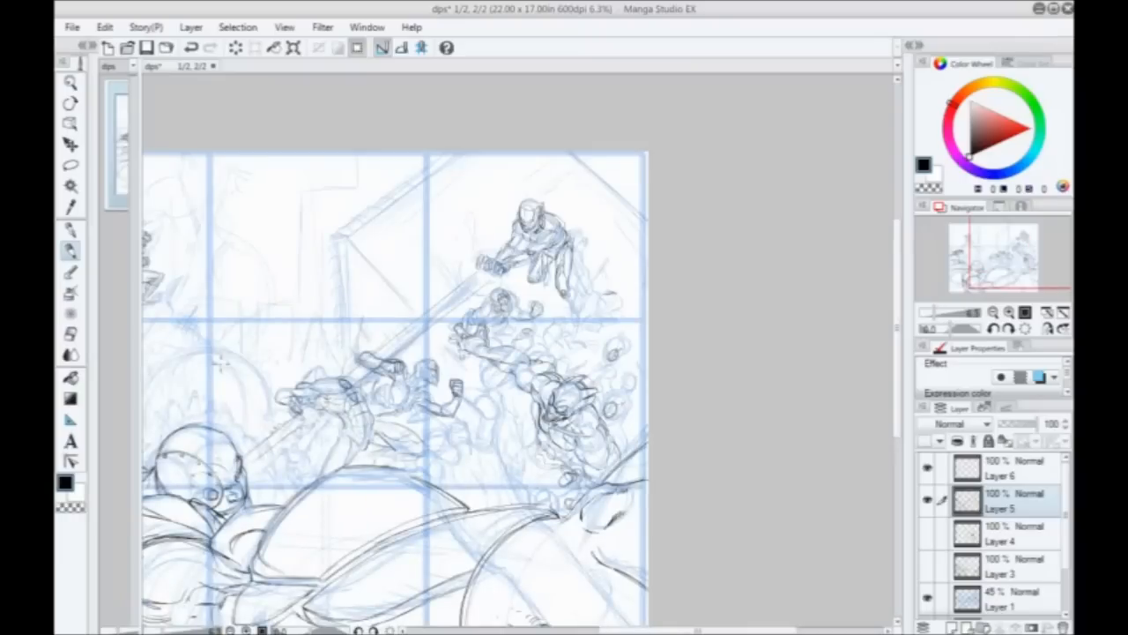
drag(280, 531, 507, 476)
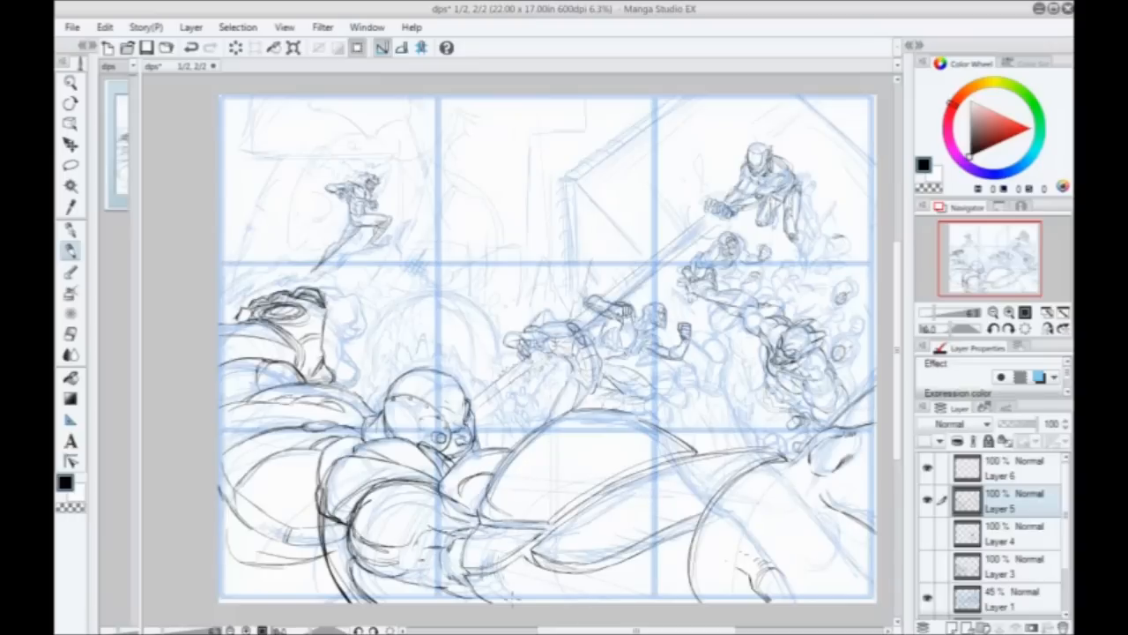
drag(497, 372, 447, 372)
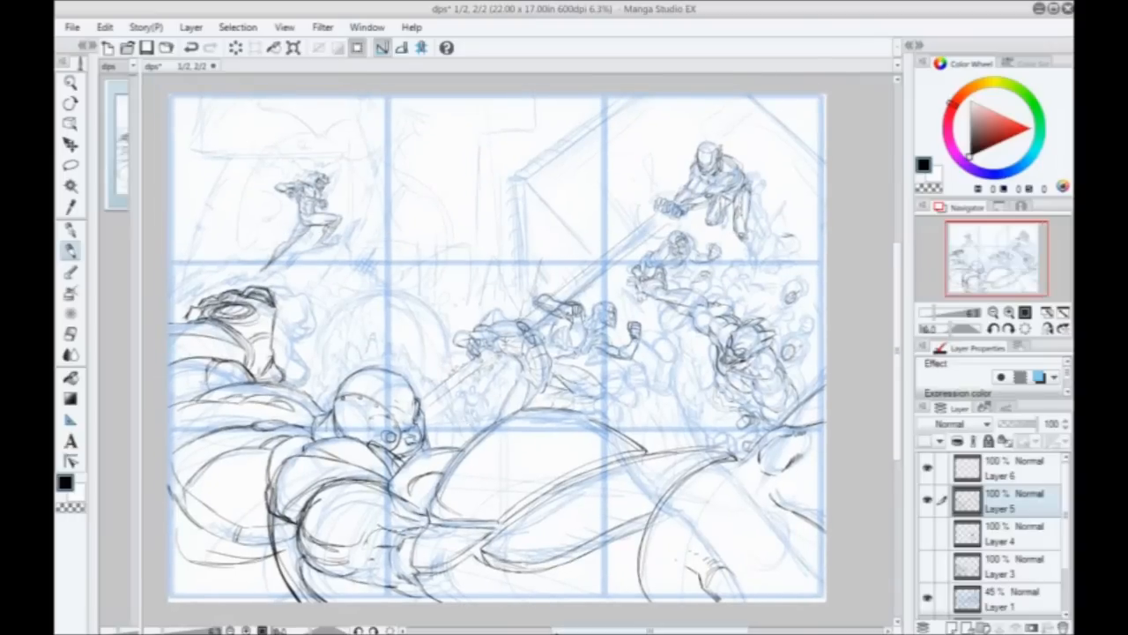
scroll(494, 371, up, 3)
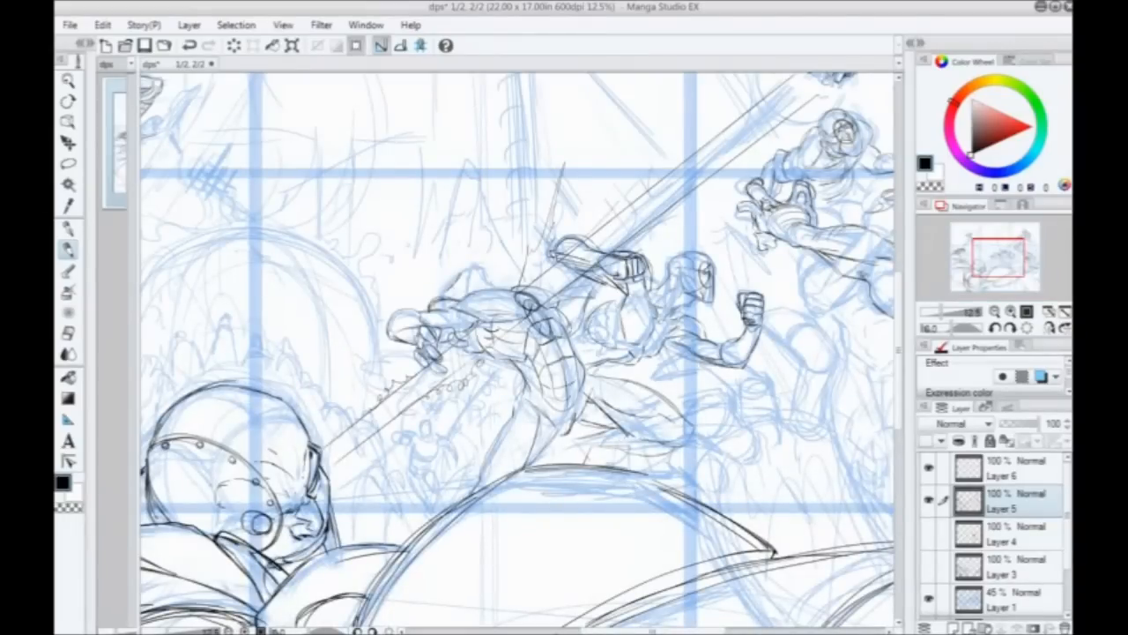
Step: Hide Layer 5 to examine the blue rough sketch across the whole spread, and show the layer again
click(928, 500)
mouse_move(541, 478)
mouse_down()
mouse_move(276, 461)
mouse_move(341, 493)
mouse_move(317, 441)
mouse_move(356, 385)
mouse_up()
drag(343, 512, 771, 523)
drag(375, 562, 394, 481)
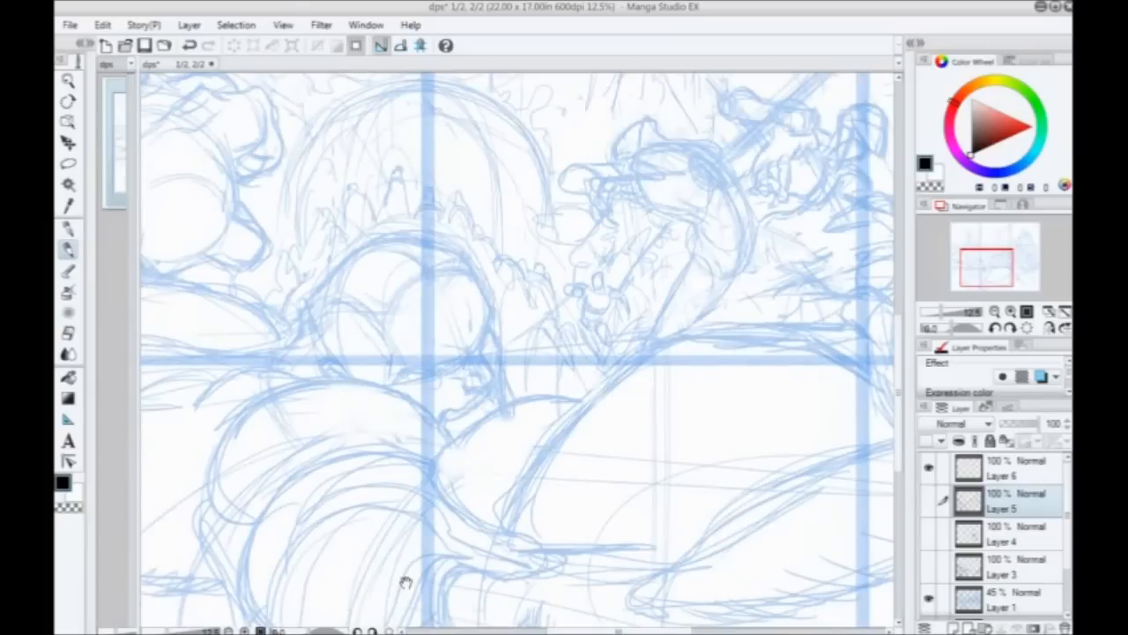
drag(402, 579, 432, 464)
drag(377, 490, 429, 464)
drag(393, 531, 423, 521)
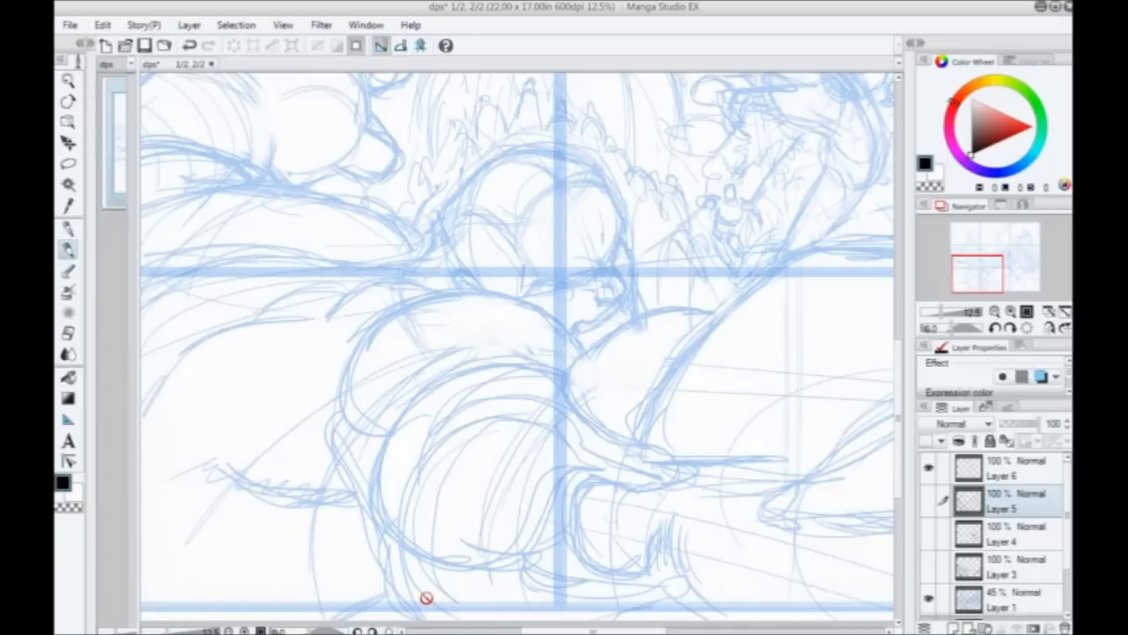
drag(480, 320, 421, 428)
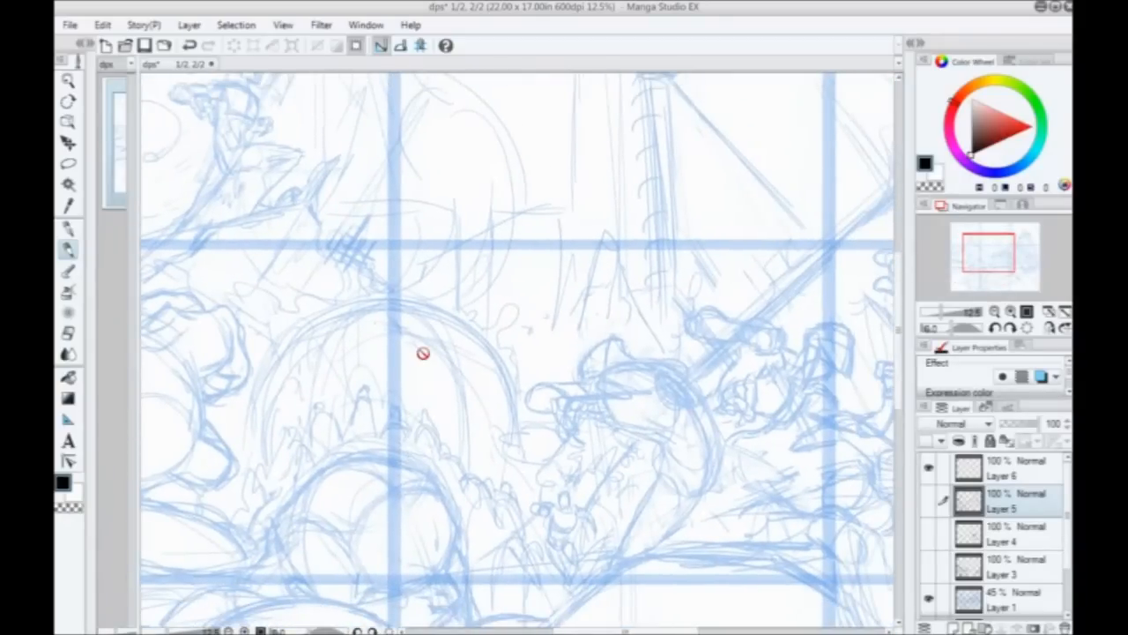
scroll(423, 353, down, 2)
drag(360, 448, 347, 406)
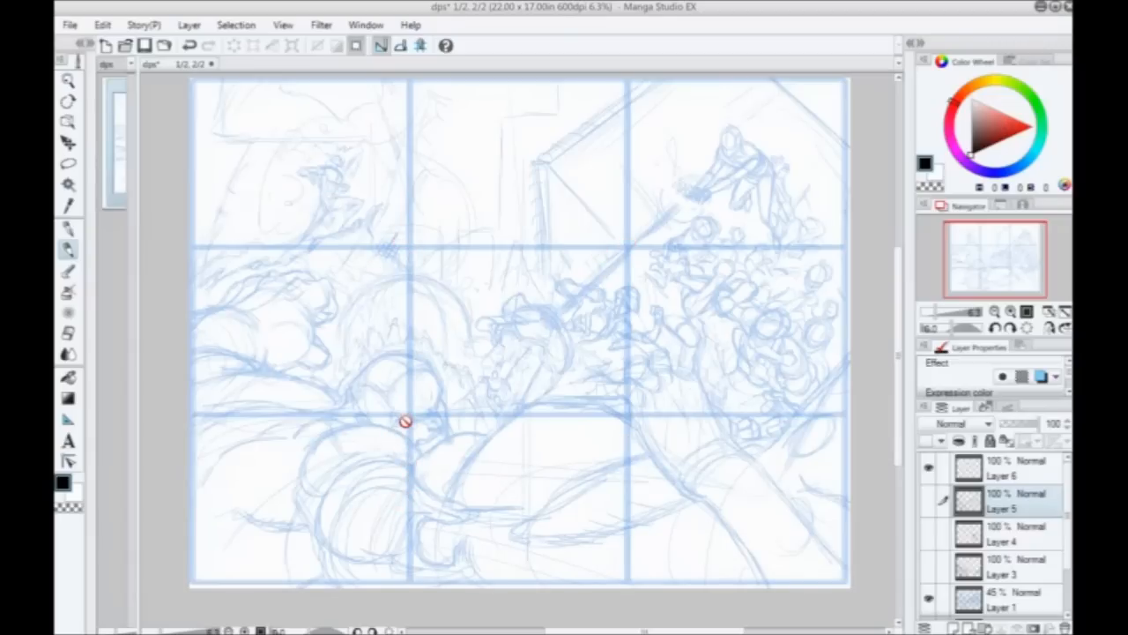
scroll(385, 390, up, 1)
scroll(390, 355, up, 1)
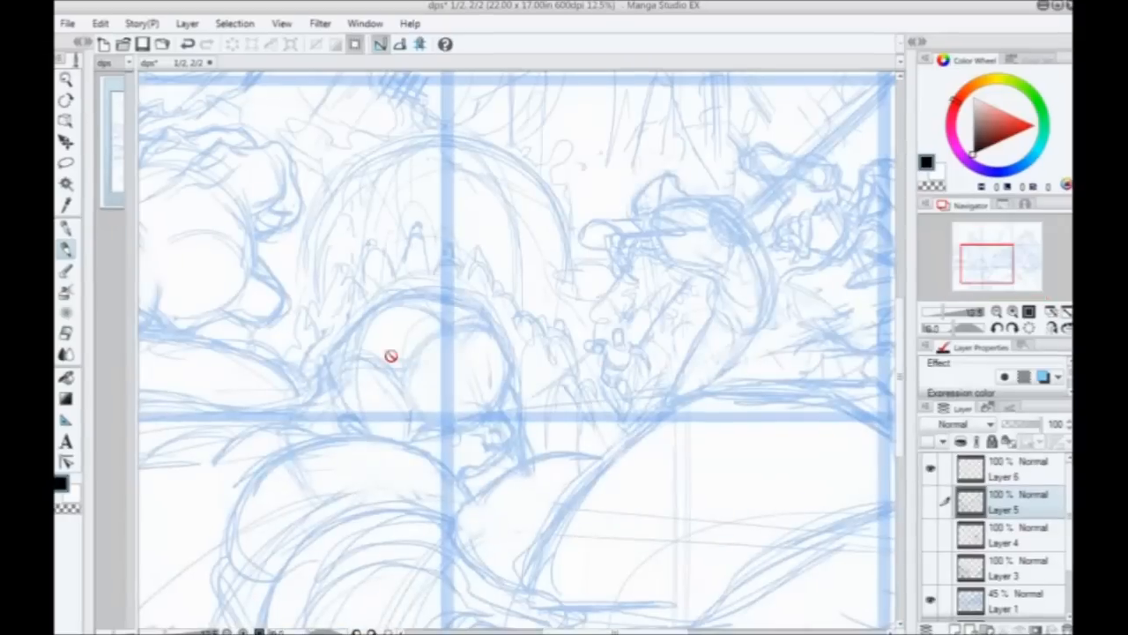
scroll(388, 468, down, 1)
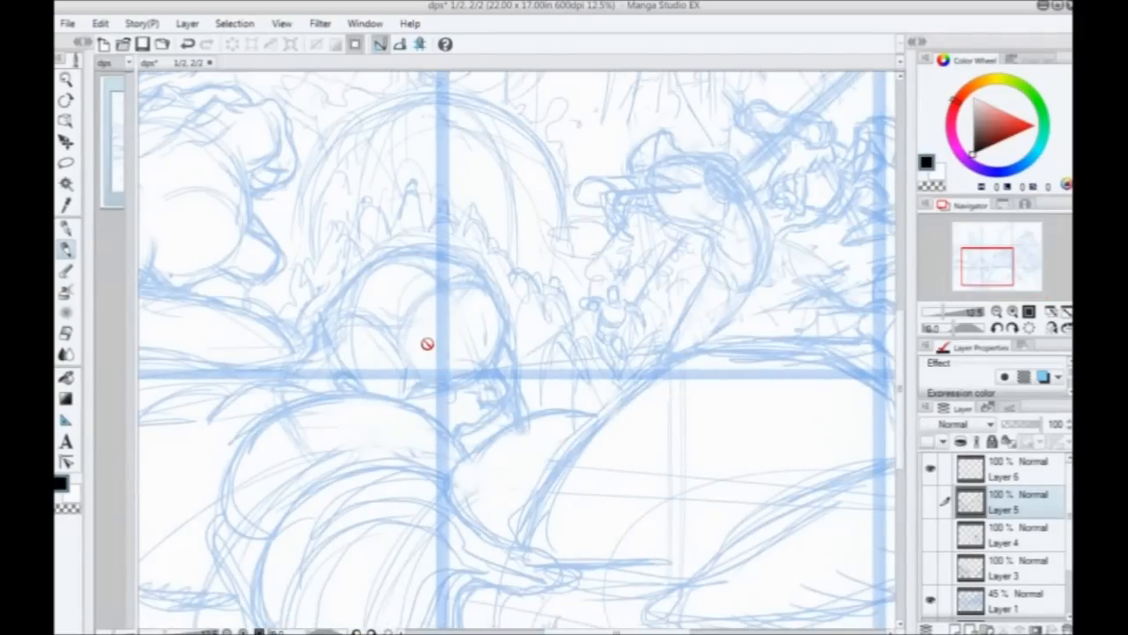
scroll(419, 291, down, 2)
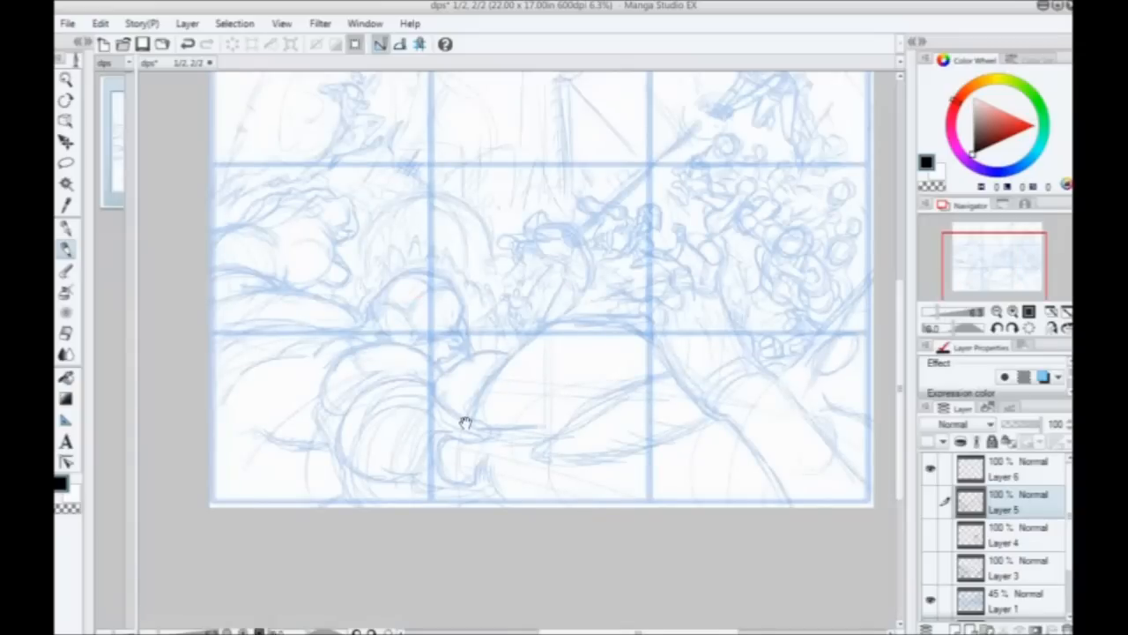
scroll(467, 428, up, 1)
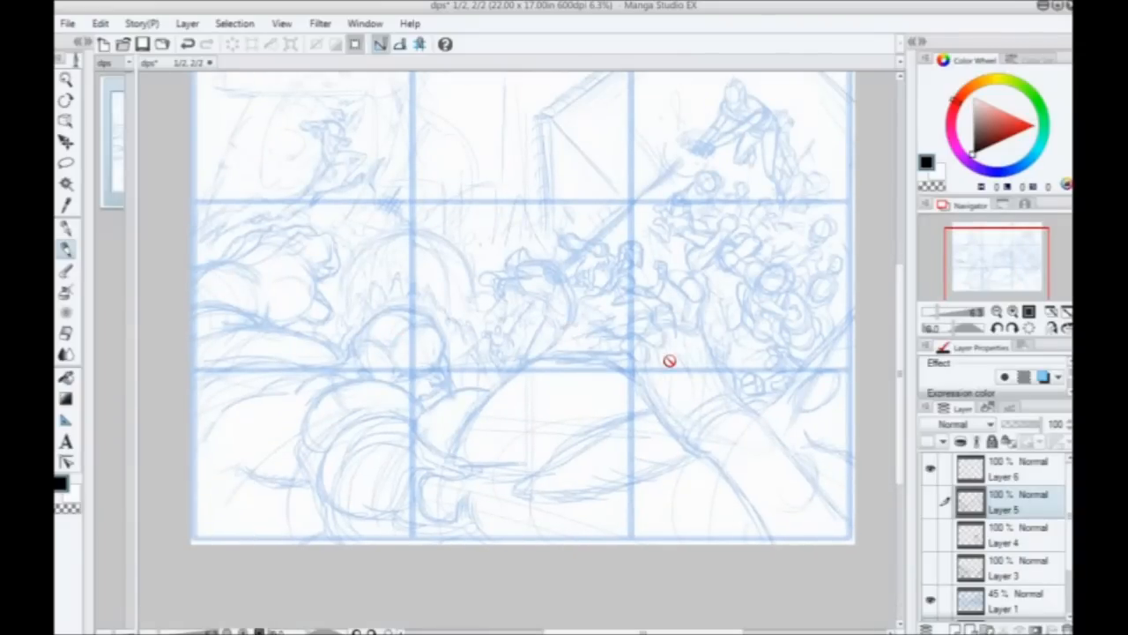
scroll(415, 378, up, 1)
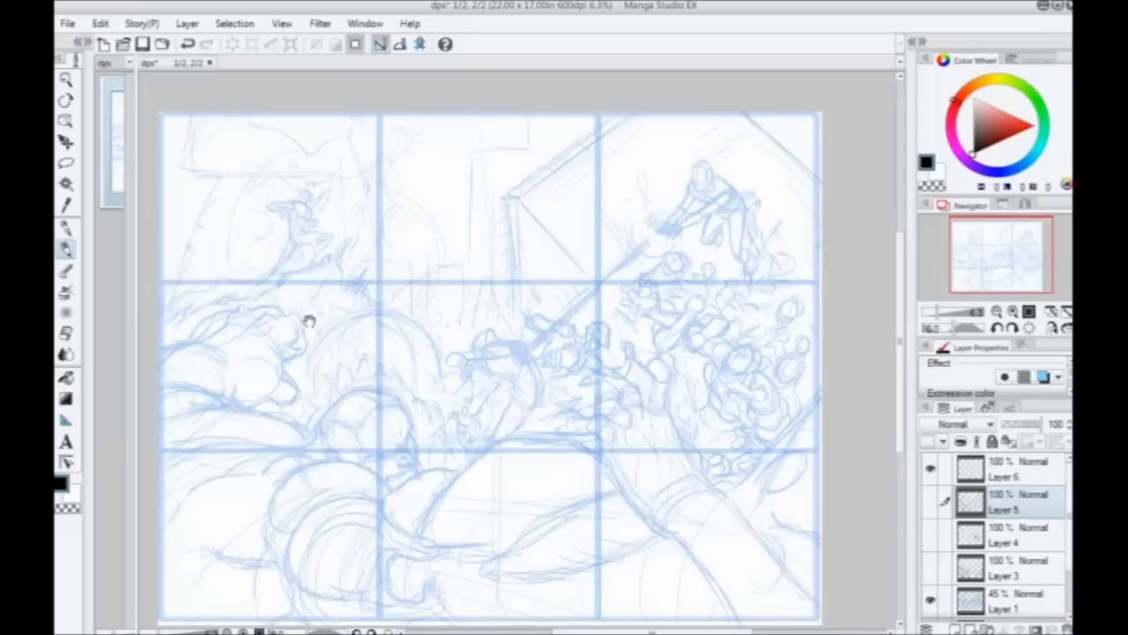
scroll(308, 352, up, 1)
scroll(518, 398, down, 2)
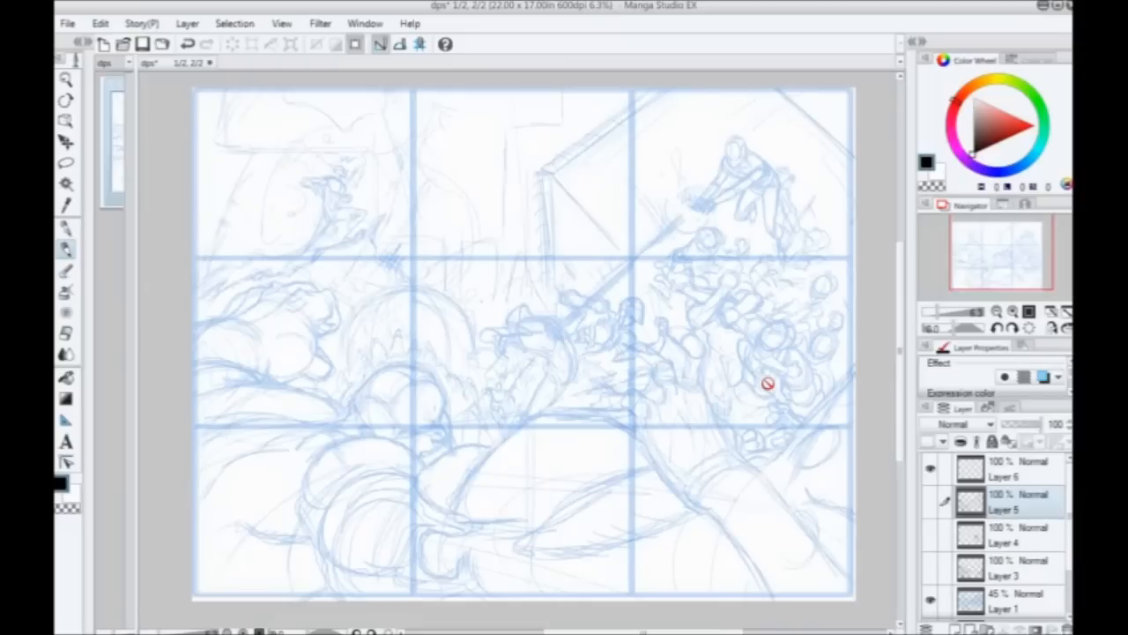
click(929, 499)
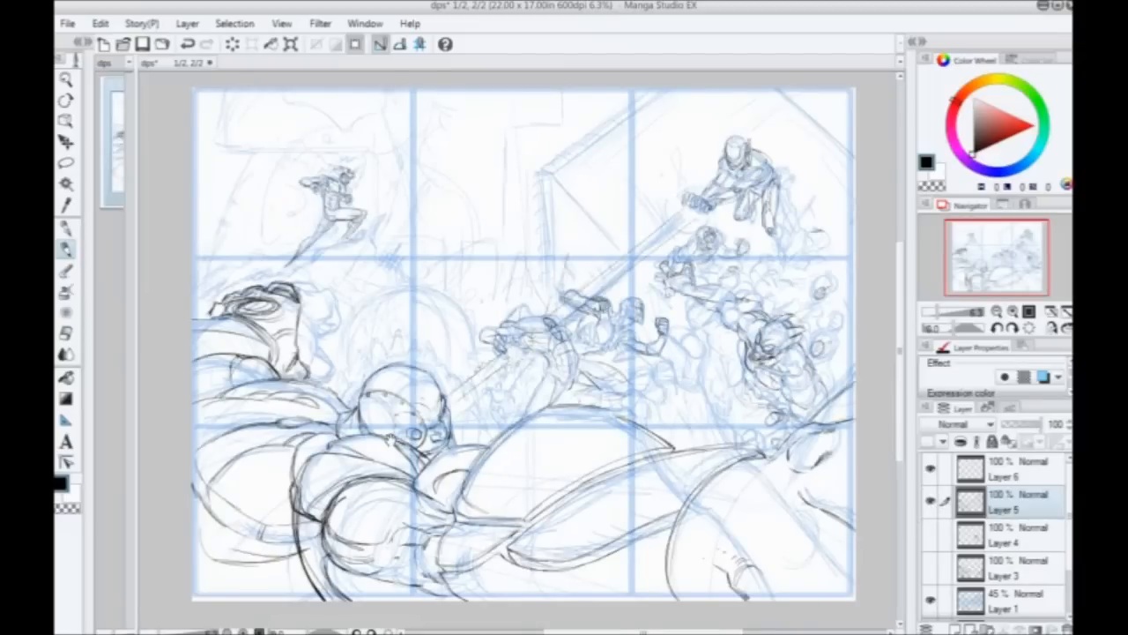
Step: Examine the black pencil lines over the rough, from the running figure and masked giant to the armoured fighter
scroll(231, 342, up, 2)
drag(366, 313, 360, 506)
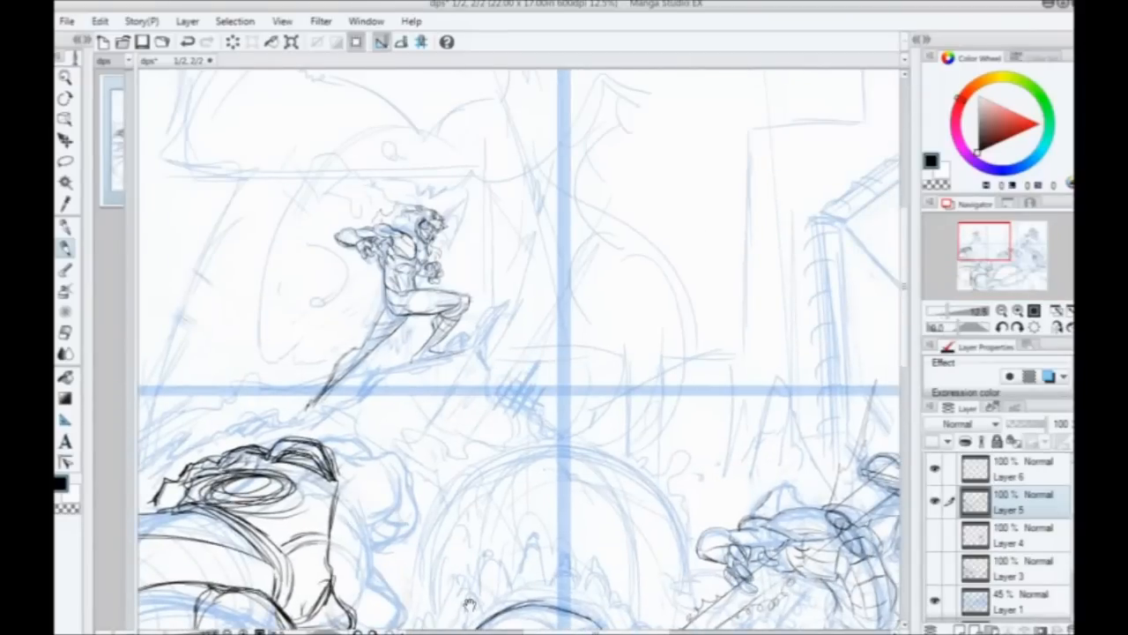
drag(458, 489, 306, 129)
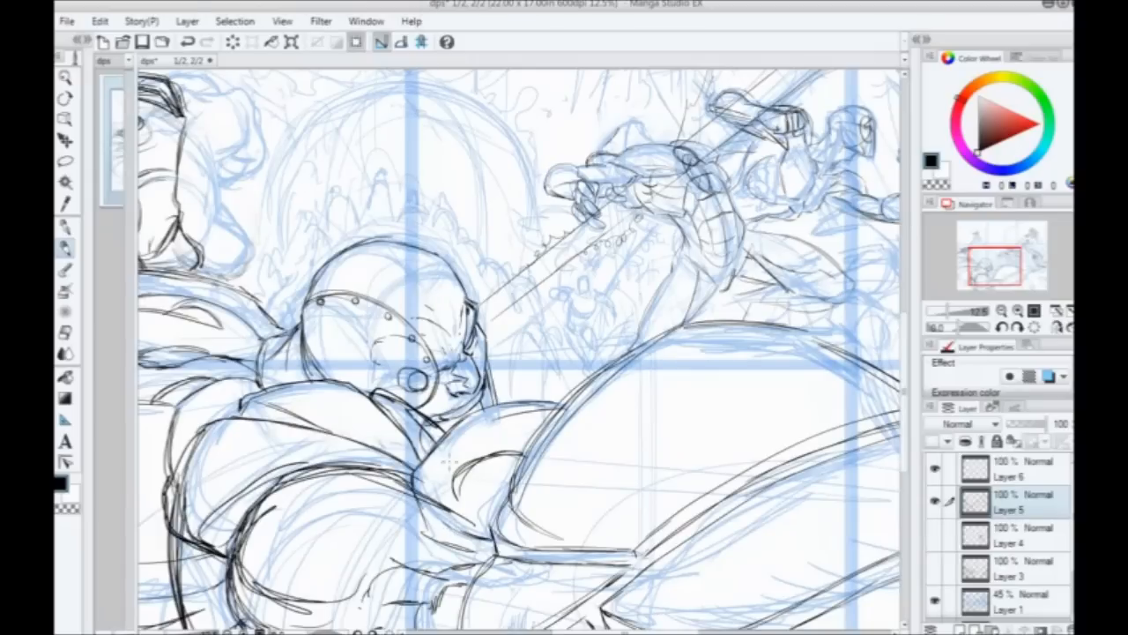
drag(443, 449, 445, 476)
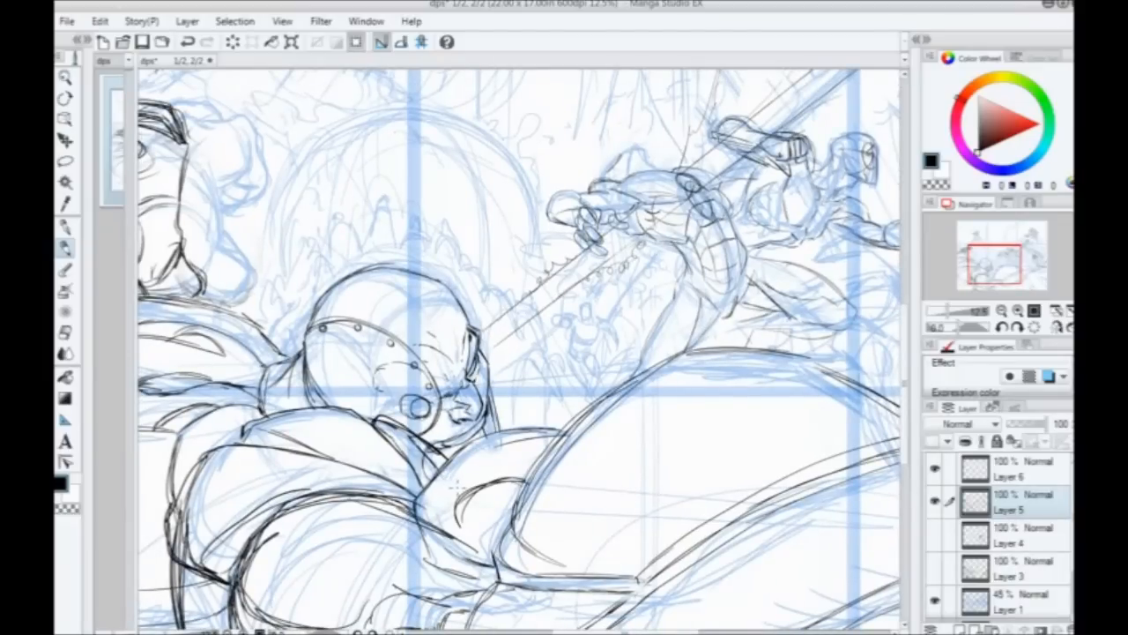
mouse_move(568, 382)
mouse_down()
mouse_move(503, 425)
mouse_move(326, 500)
mouse_up()
drag(557, 458, 438, 414)
mouse_move(596, 461)
mouse_down()
mouse_move(468, 370)
mouse_move(429, 459)
mouse_move(450, 510)
mouse_up()
mouse_move(429, 340)
mouse_down()
mouse_move(461, 511)
mouse_move(431, 503)
mouse_up()
drag(430, 453, 429, 480)
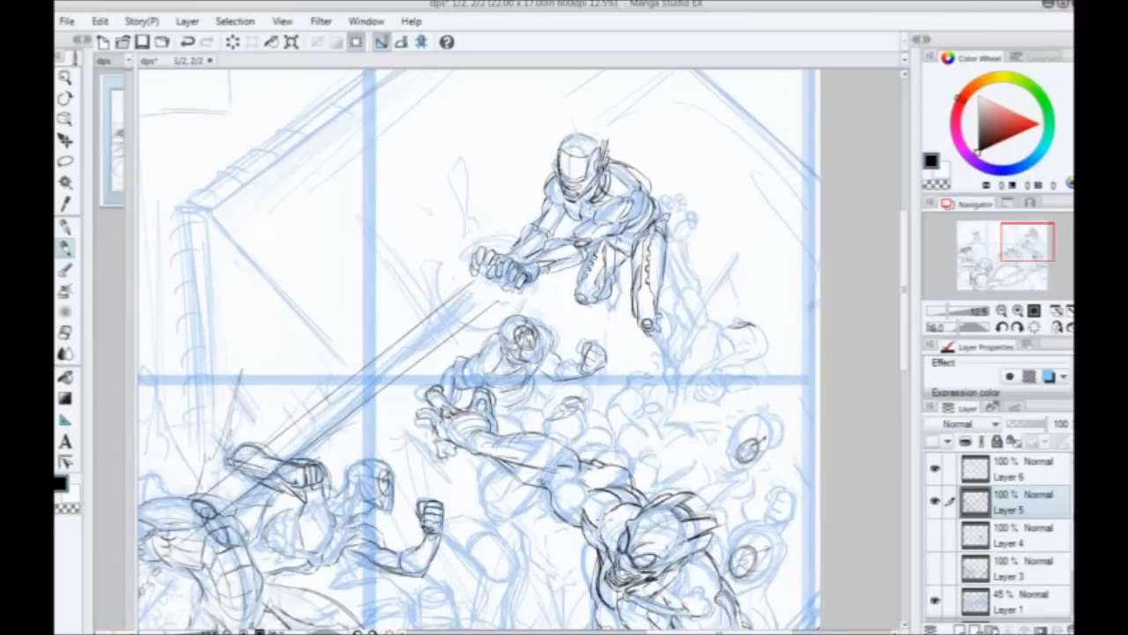
Step: Outline the rounded head of the crowd figure below the armoured fighter in black on Layer 5, following the blue rough
scroll(529, 300, up, 2)
drag(751, 447, 503, 343)
mouse_move(696, 391)
mouse_down()
mouse_move(660, 408)
mouse_move(668, 442)
mouse_up()
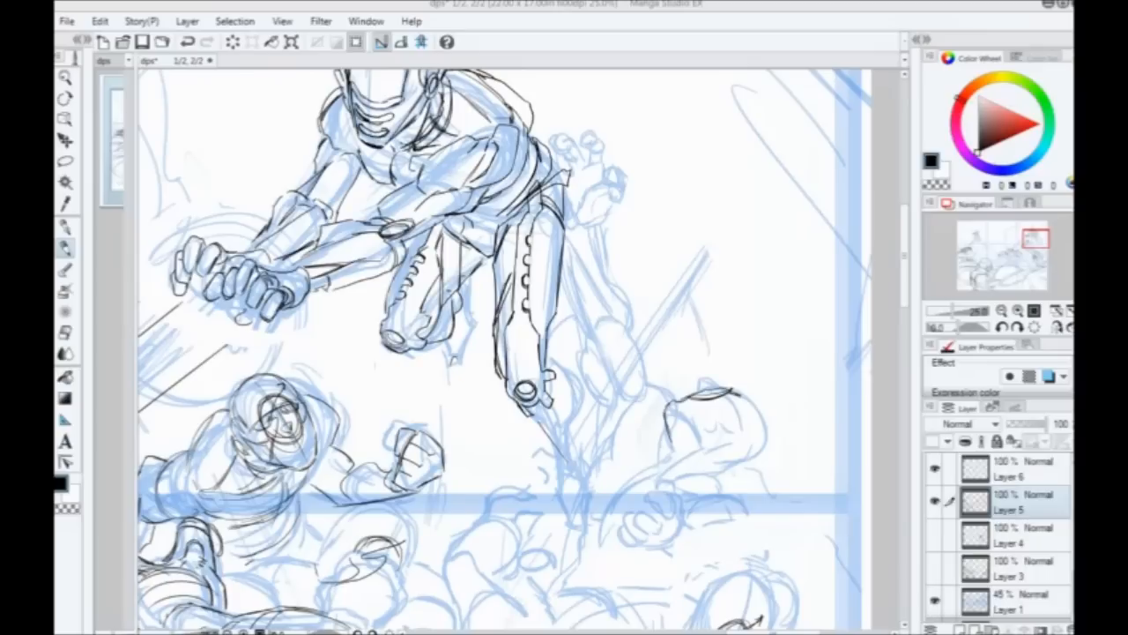
mouse_move(667, 425)
mouse_down()
mouse_move(694, 302)
mouse_move(698, 366)
mouse_move(656, 350)
mouse_move(597, 432)
mouse_up()
mouse_move(643, 423)
mouse_down()
mouse_move(596, 396)
mouse_move(651, 423)
mouse_up()
key(ctrl+z)
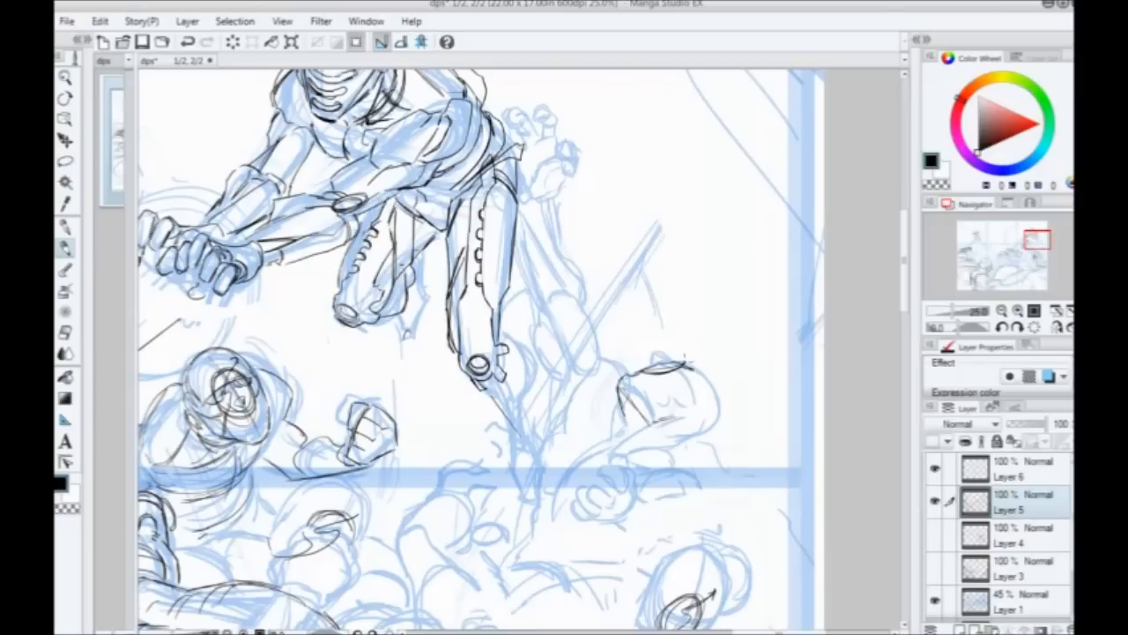
drag(692, 365, 717, 418)
mouse_move(694, 365)
mouse_down()
mouse_move(715, 414)
mouse_move(702, 375)
mouse_move(714, 397)
mouse_move(673, 447)
mouse_up()
drag(556, 395, 582, 292)
drag(712, 338, 684, 346)
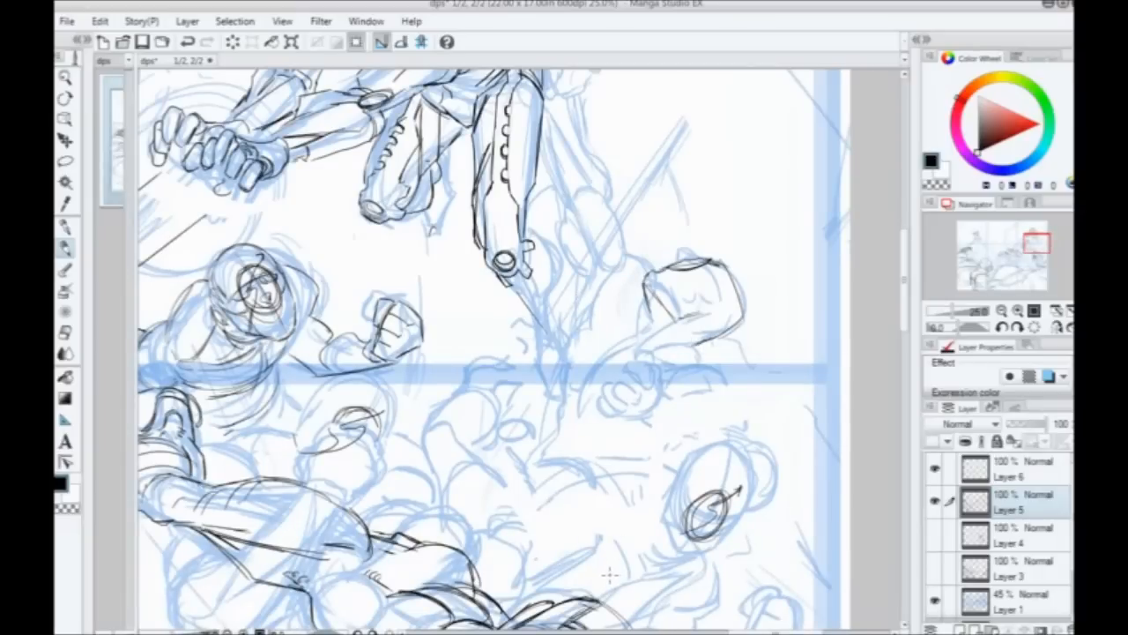
Step: Sketch the pointed shoulder and the curved body contours beneath the crowd figure's head
drag(649, 306, 630, 340)
mouse_move(696, 349)
mouse_down()
mouse_move(696, 365)
mouse_move(632, 343)
mouse_move(616, 308)
mouse_move(567, 350)
mouse_up()
drag(619, 313, 668, 344)
drag(568, 364, 569, 380)
drag(576, 389, 646, 397)
mouse_move(615, 311)
mouse_down()
mouse_move(615, 279)
mouse_move(561, 322)
mouse_move(558, 338)
mouse_up()
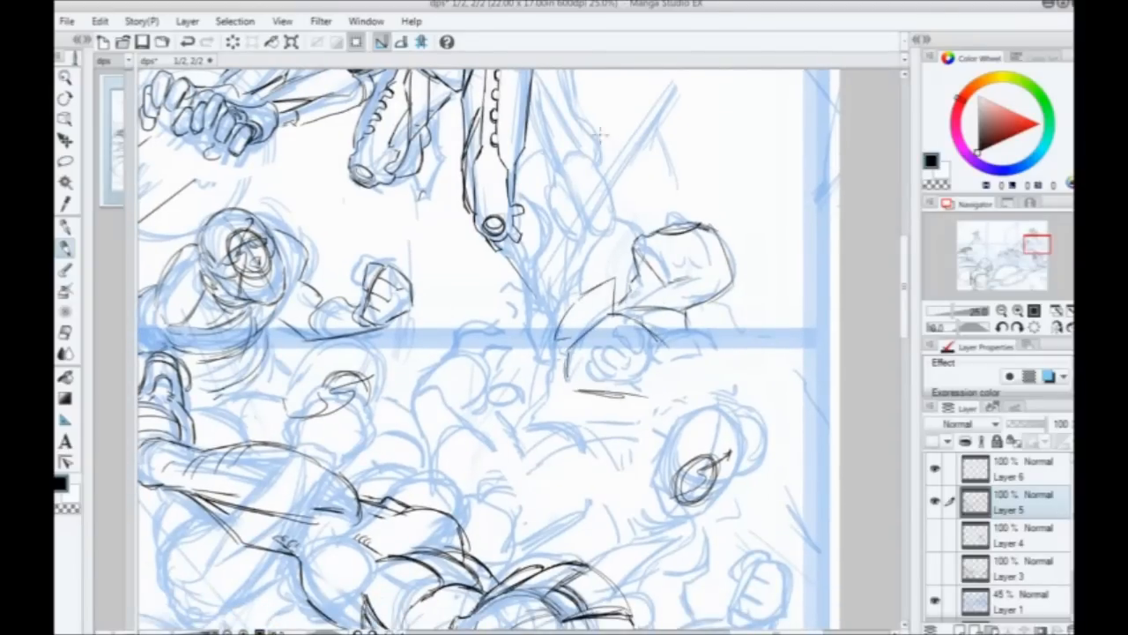
Step: Draw the contours of the crowd figure's arm reaching up behind the armoured fighter's leg
drag(547, 212, 504, 269)
drag(571, 335, 571, 284)
mouse_move(537, 339)
mouse_down()
mouse_move(533, 399)
mouse_move(552, 298)
mouse_move(532, 278)
mouse_up()
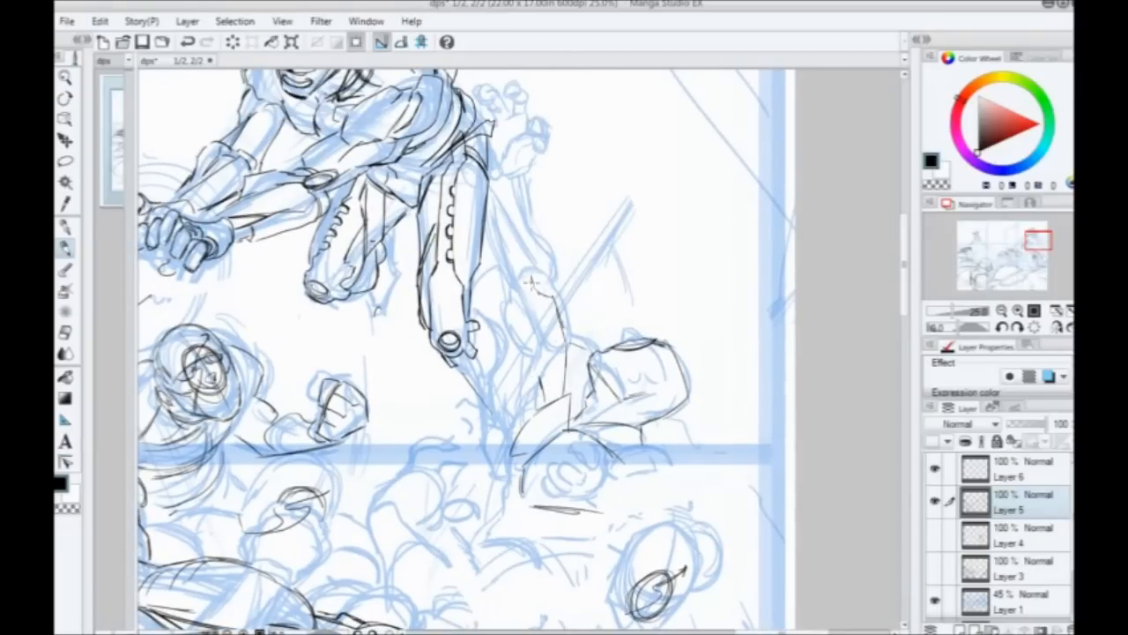
drag(499, 329, 529, 347)
mouse_move(570, 389)
mouse_down()
mouse_move(543, 315)
mouse_move(547, 278)
mouse_up()
mouse_move(517, 420)
mouse_down()
mouse_move(522, 333)
mouse_move(554, 398)
mouse_up()
mouse_move(600, 309)
mouse_down()
mouse_move(607, 277)
mouse_move(563, 218)
mouse_move(571, 194)
mouse_up()
mouse_move(585, 287)
mouse_down()
mouse_move(547, 236)
mouse_move(540, 190)
mouse_up()
mouse_move(539, 231)
mouse_down()
mouse_move(566, 309)
mouse_move(553, 282)
mouse_up()
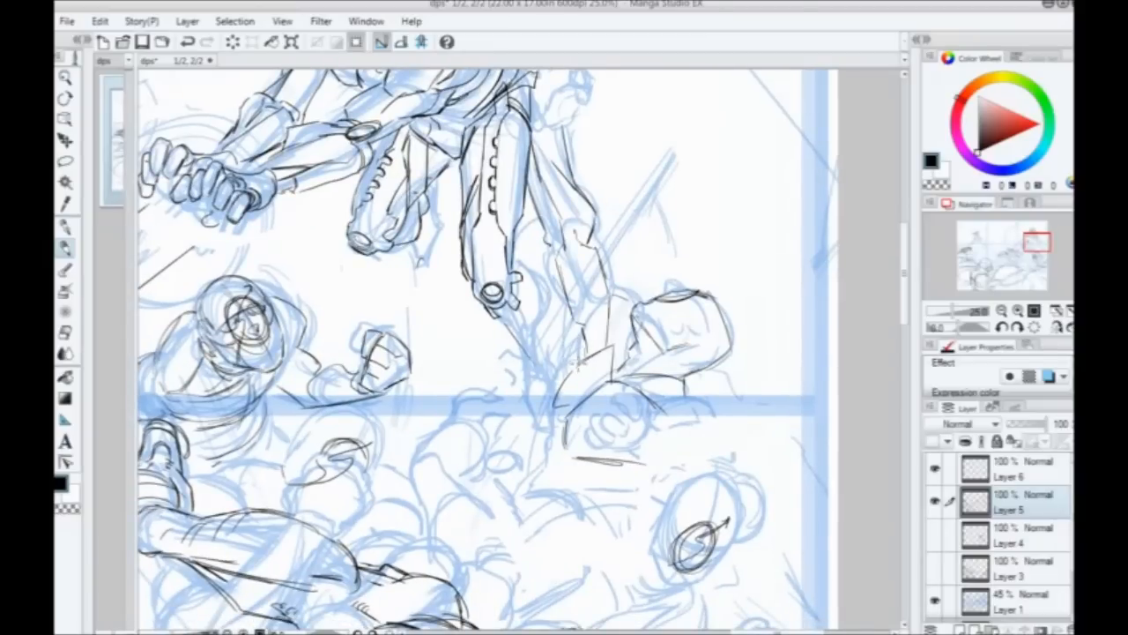
mouse_move(575, 340)
mouse_down()
mouse_move(551, 319)
mouse_move(542, 236)
mouse_up()
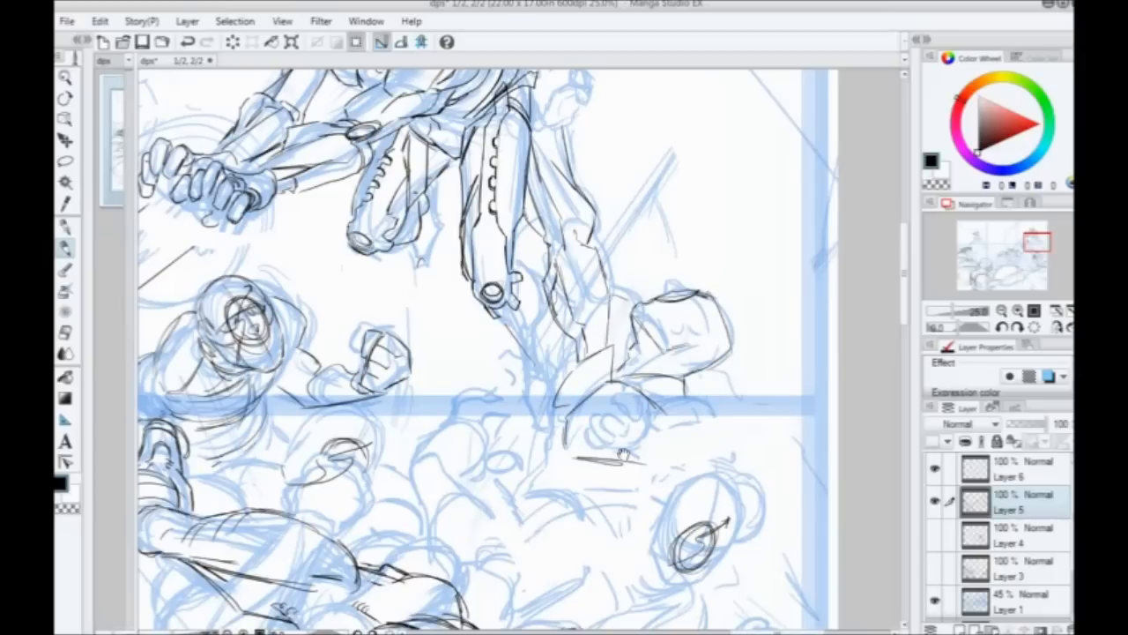
scroll(538, 229, up, 4)
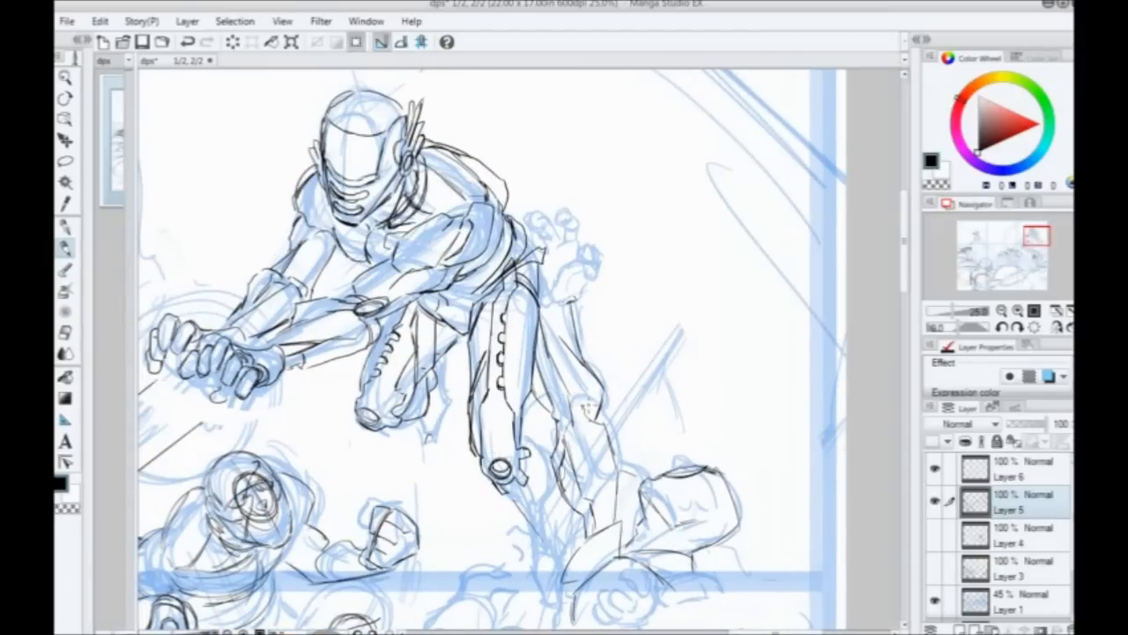
scroll(547, 371, down, 2)
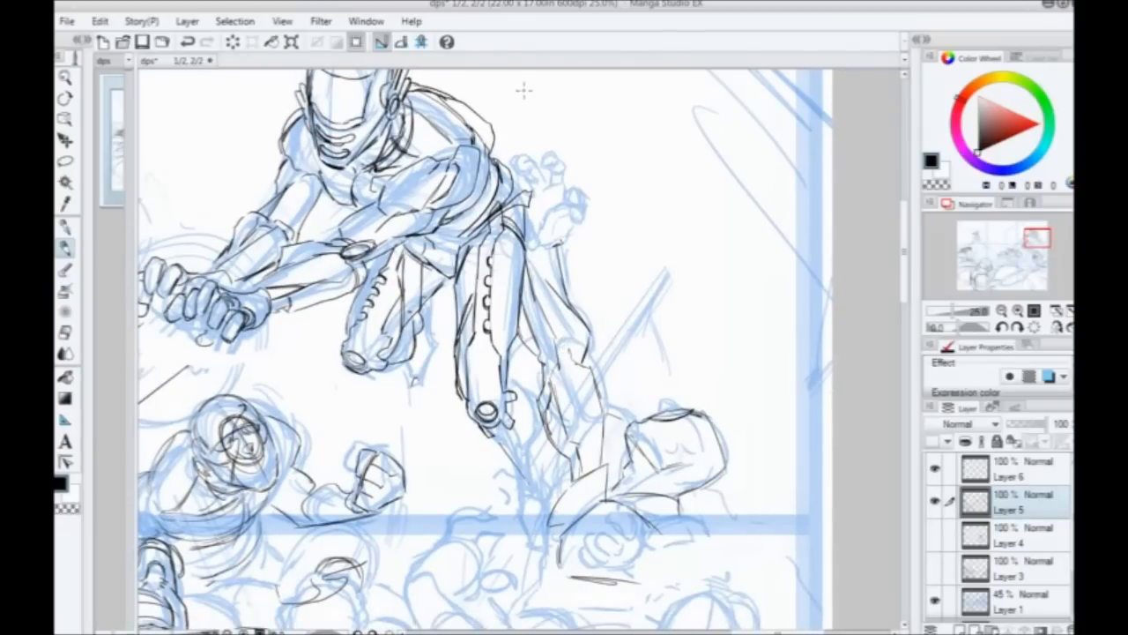
Step: Sketch the curled fingers of the crowd figure's hand below the armoured fighter in black, following the blue rough
drag(511, 452, 542, 371)
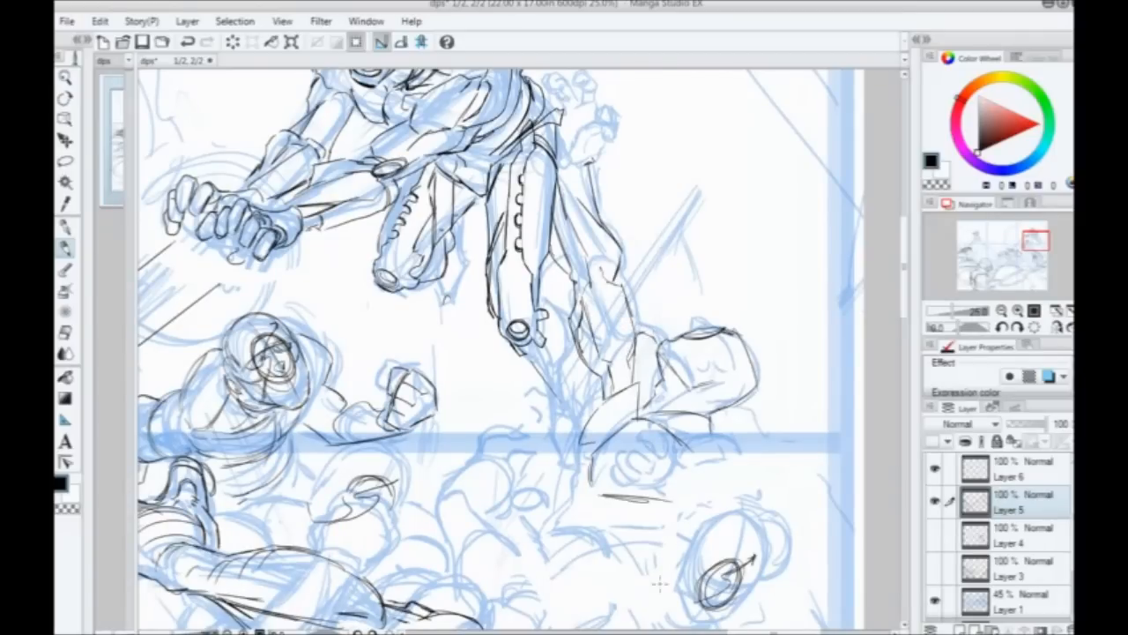
drag(531, 502, 548, 425)
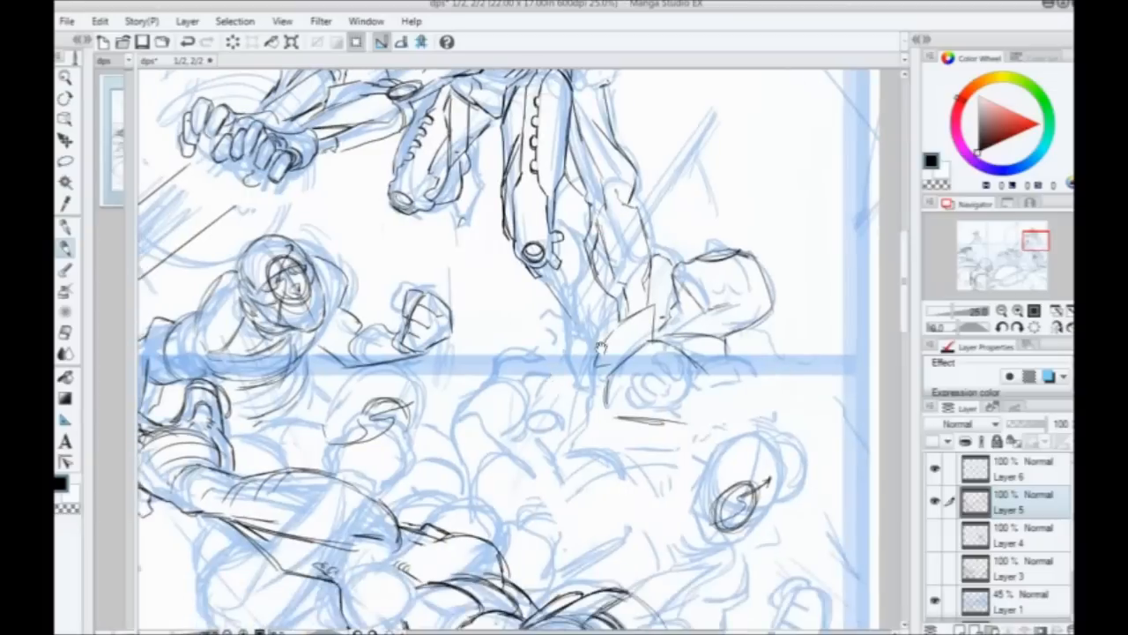
mouse_move(589, 367)
mouse_down()
mouse_move(581, 402)
mouse_move(612, 448)
mouse_up()
mouse_move(596, 404)
mouse_down()
mouse_move(566, 464)
mouse_move(586, 398)
mouse_move(559, 437)
mouse_move(444, 485)
mouse_up()
mouse_move(589, 423)
mouse_down()
mouse_move(574, 421)
mouse_move(577, 434)
mouse_move(603, 443)
mouse_move(605, 465)
mouse_up()
mouse_move(584, 448)
mouse_down()
mouse_move(597, 450)
mouse_move(581, 461)
mouse_up()
mouse_move(581, 461)
mouse_down()
mouse_move(601, 467)
mouse_move(601, 453)
mouse_up()
mouse_move(585, 466)
mouse_down()
mouse_move(602, 468)
mouse_move(592, 480)
mouse_up()
mouse_move(578, 459)
mouse_down()
mouse_move(566, 470)
mouse_move(581, 482)
mouse_move(555, 476)
mouse_up()
mouse_move(561, 480)
mouse_down()
mouse_move(576, 487)
mouse_move(555, 482)
mouse_up()
drag(556, 474, 571, 487)
Step: Reinforce the crowd figure's gripping hand and add the shoulder and arm contours around it
mouse_move(568, 447)
mouse_down()
mouse_move(579, 440)
mouse_move(611, 467)
mouse_up()
drag(611, 467, 597, 491)
drag(578, 489, 599, 493)
drag(609, 449, 602, 490)
drag(612, 465, 583, 501)
mouse_move(574, 424)
mouse_down()
mouse_move(557, 417)
mouse_move(574, 452)
mouse_up()
drag(608, 476, 567, 442)
mouse_move(572, 425)
mouse_down()
mouse_move(591, 465)
mouse_move(574, 478)
mouse_move(622, 464)
mouse_move(628, 511)
mouse_up()
drag(569, 477, 592, 490)
mouse_move(632, 449)
mouse_down()
mouse_move(630, 416)
mouse_move(575, 377)
mouse_move(598, 433)
mouse_move(582, 455)
mouse_up()
Step: Outline the spread fingers of the raised hand reaching up behind the armoured fighter's back, and touch up its arm
drag(392, 341, 472, 256)
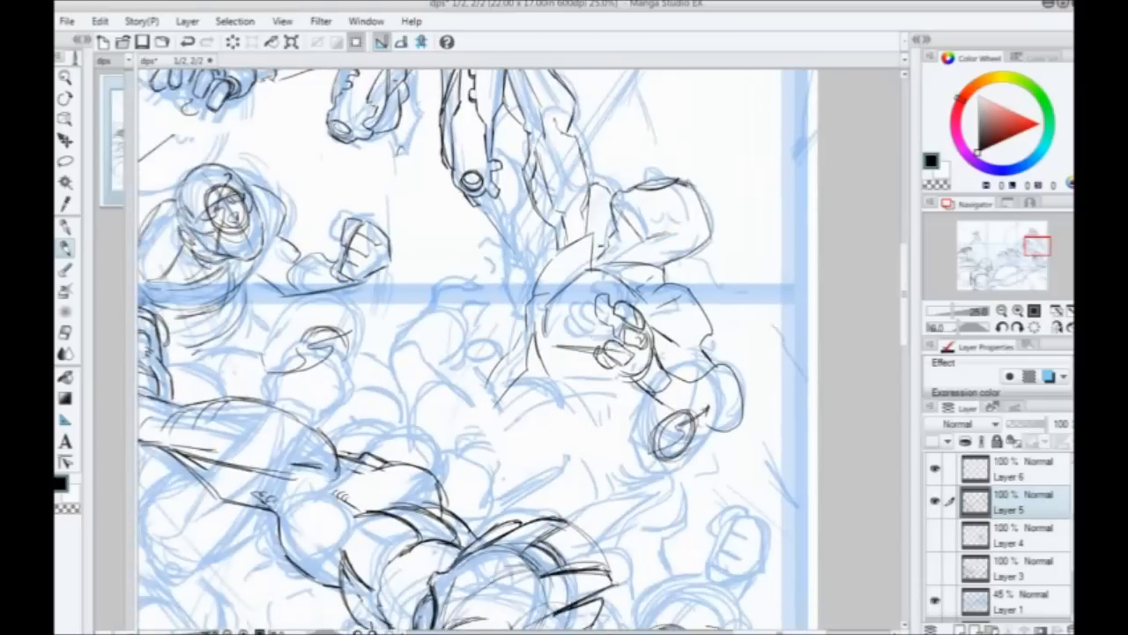
drag(370, 410, 356, 550)
mouse_move(445, 201)
mouse_down()
mouse_move(481, 303)
mouse_move(467, 361)
mouse_up()
mouse_move(541, 305)
mouse_down()
mouse_move(578, 259)
mouse_move(559, 249)
mouse_move(549, 269)
mouse_move(567, 264)
mouse_move(528, 293)
mouse_move(552, 228)
mouse_move(526, 218)
mouse_move(547, 235)
mouse_move(535, 238)
mouse_up()
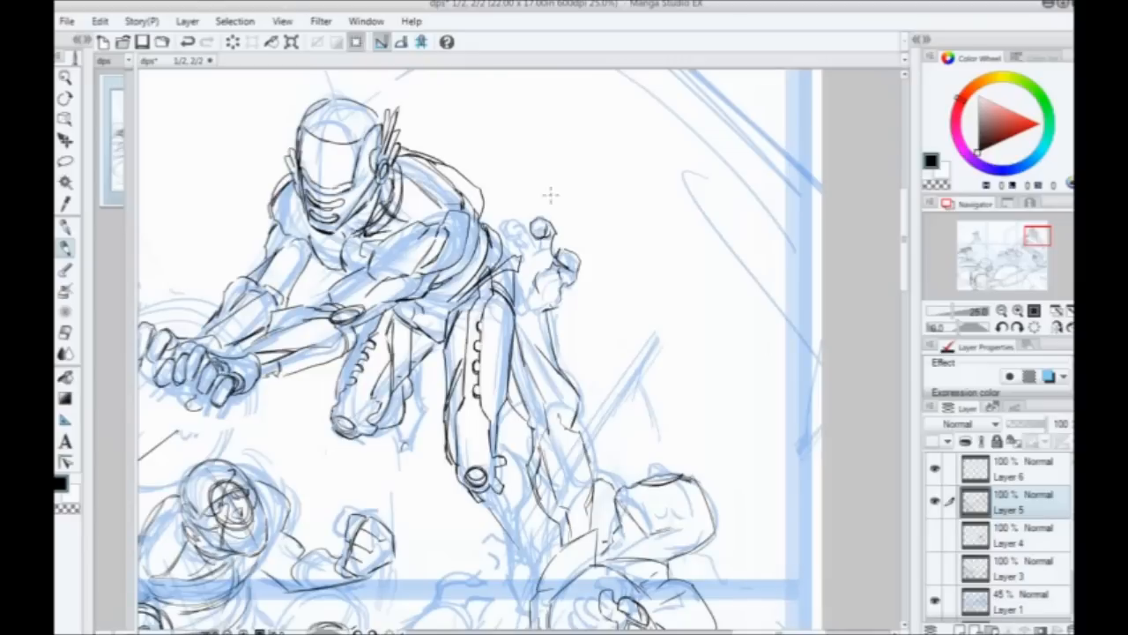
drag(533, 237, 533, 259)
drag(504, 212, 512, 242)
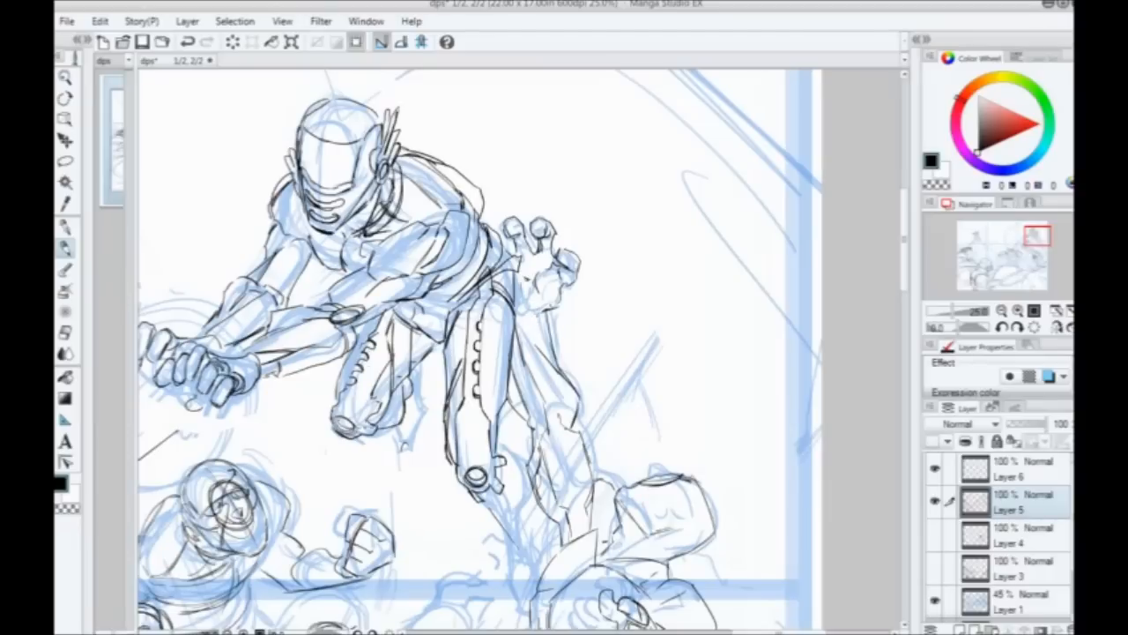
drag(517, 400, 525, 437)
Step: Look over the spread's black pencils, from the clashing crowd across the giant forms to the running figure
mouse_move(323, 458)
mouse_down()
mouse_move(280, 254)
mouse_move(395, 242)
mouse_move(323, 426)
mouse_move(359, 470)
mouse_up()
scroll(321, 418, down, 2)
drag(294, 485, 698, 421)
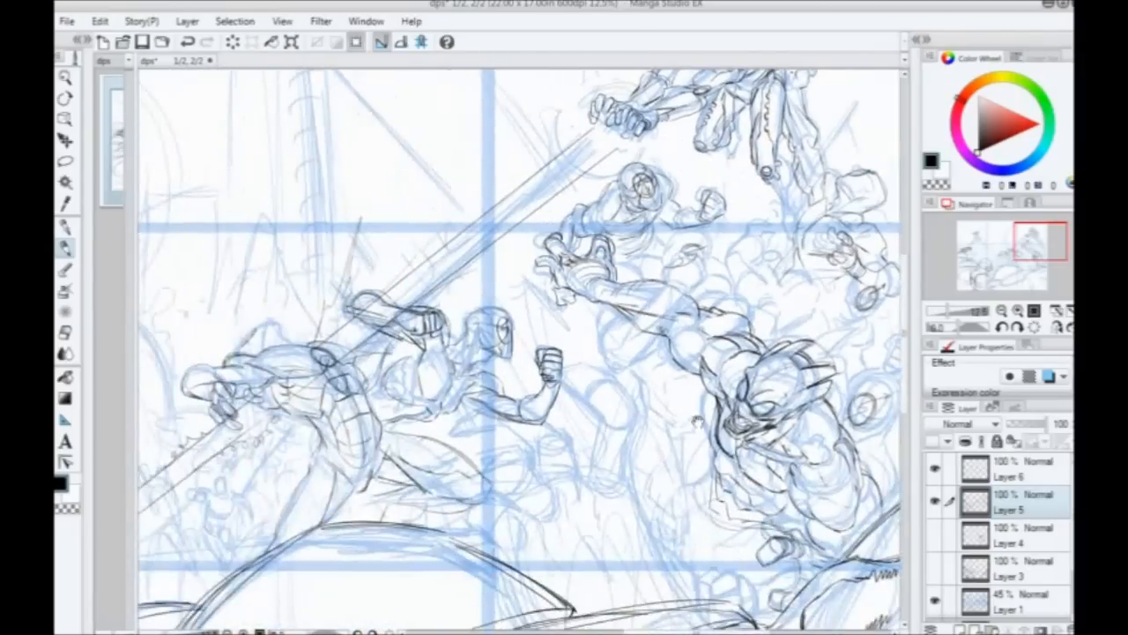
drag(319, 532, 286, 339)
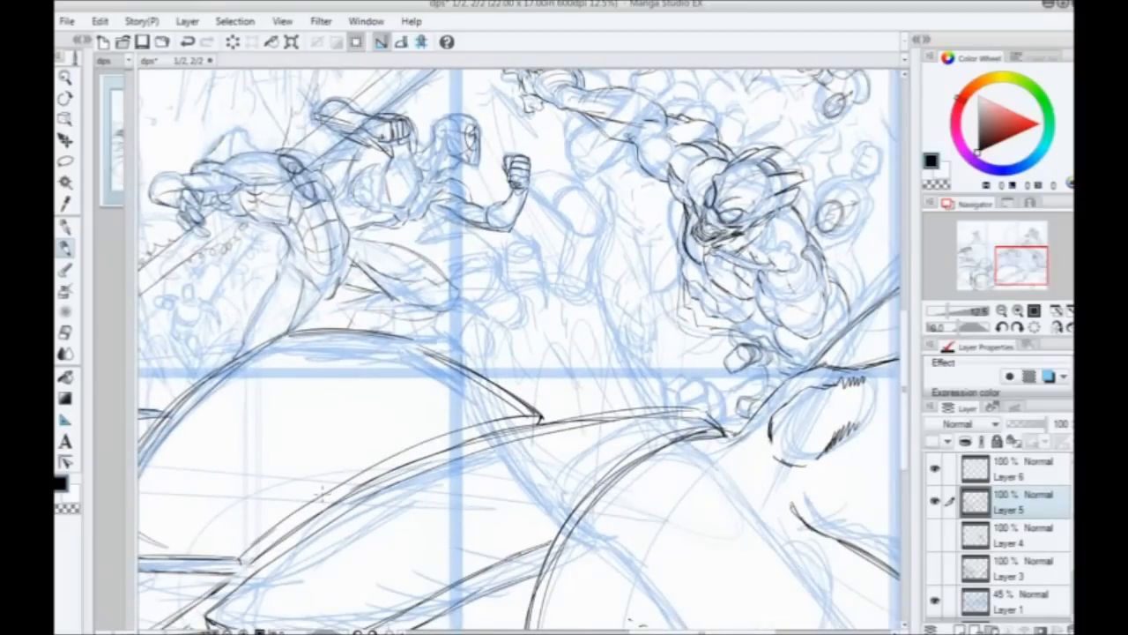
drag(349, 362, 720, 361)
drag(184, 416, 405, 275)
drag(302, 302, 295, 633)
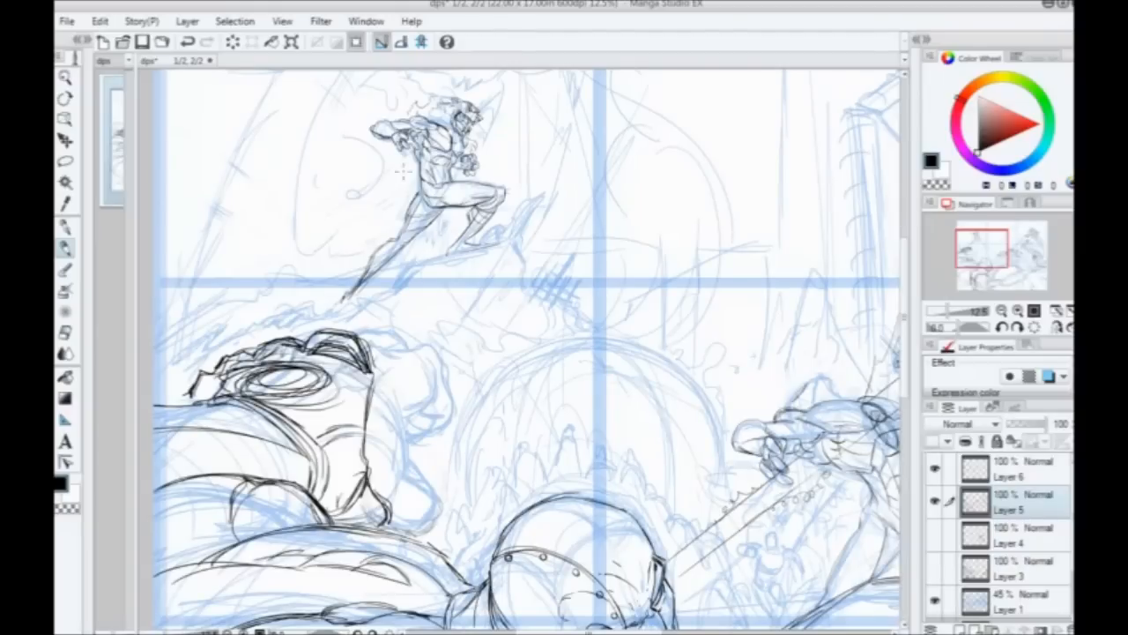
drag(374, 236, 344, 401)
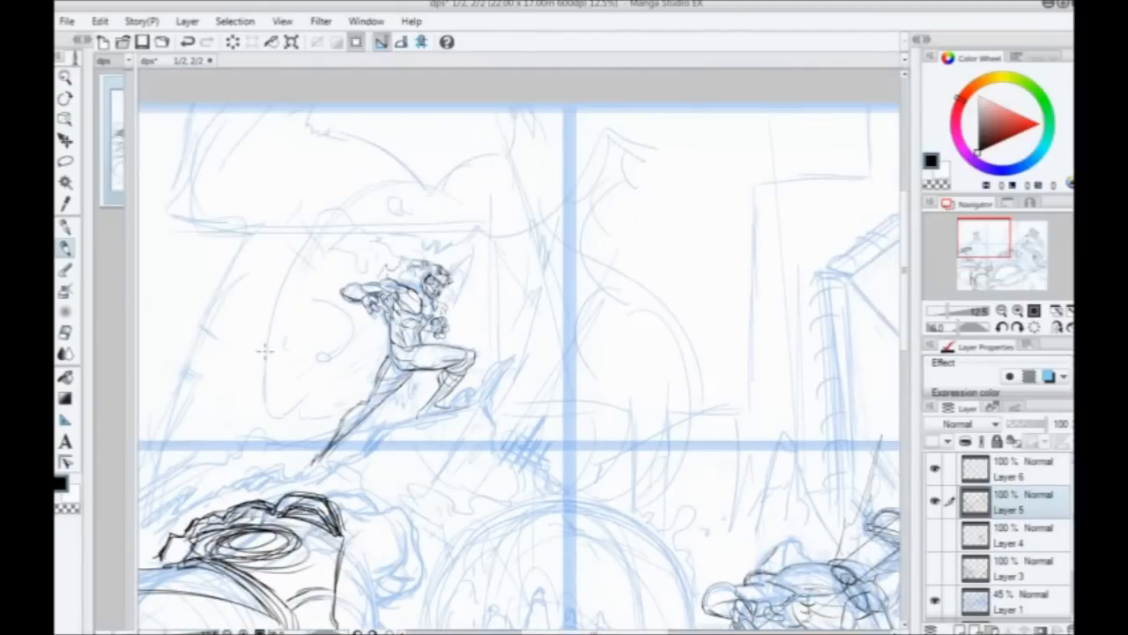
Step: Inspect the running figure up close and save the page
scroll(264, 351, up, 2)
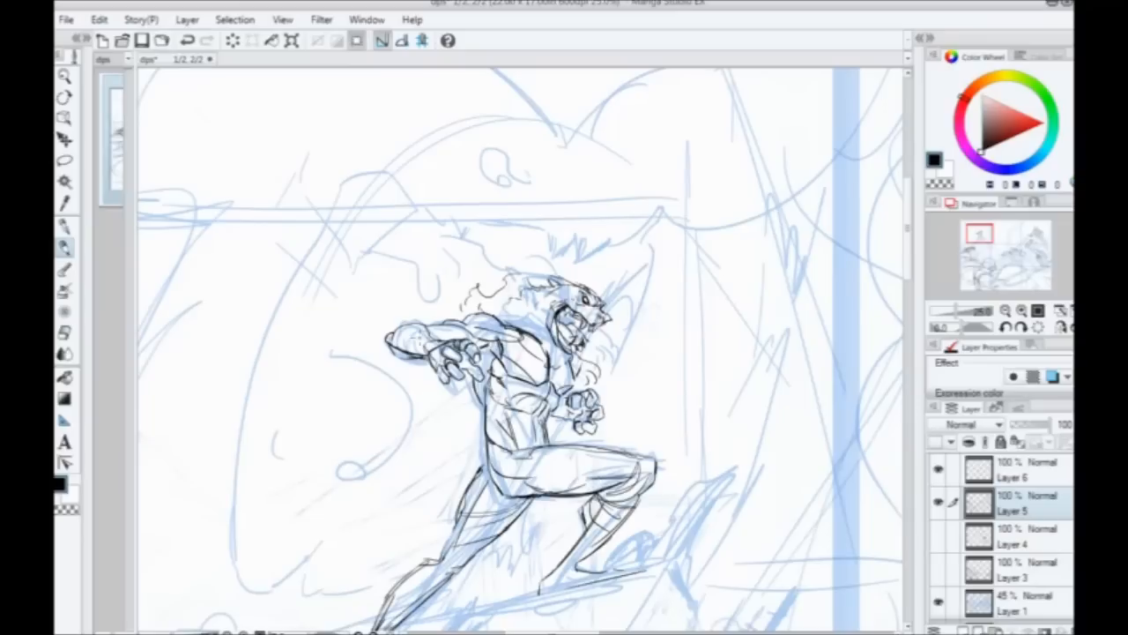
mouse_move(438, 335)
mouse_down()
mouse_move(404, 344)
mouse_move(445, 344)
mouse_up()
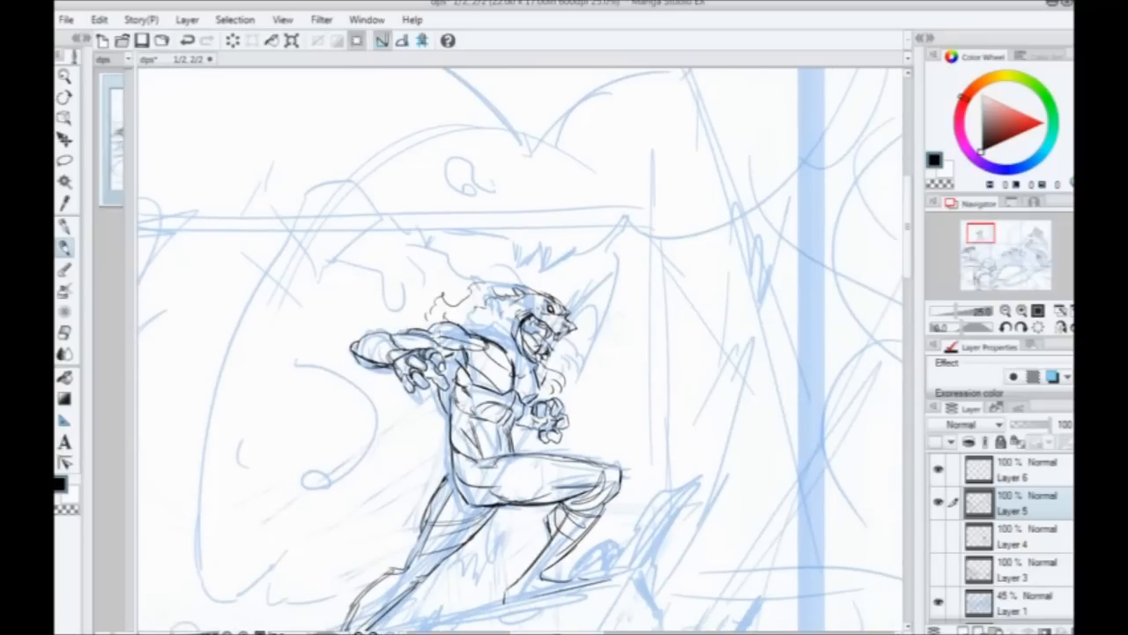
drag(479, 364, 427, 302)
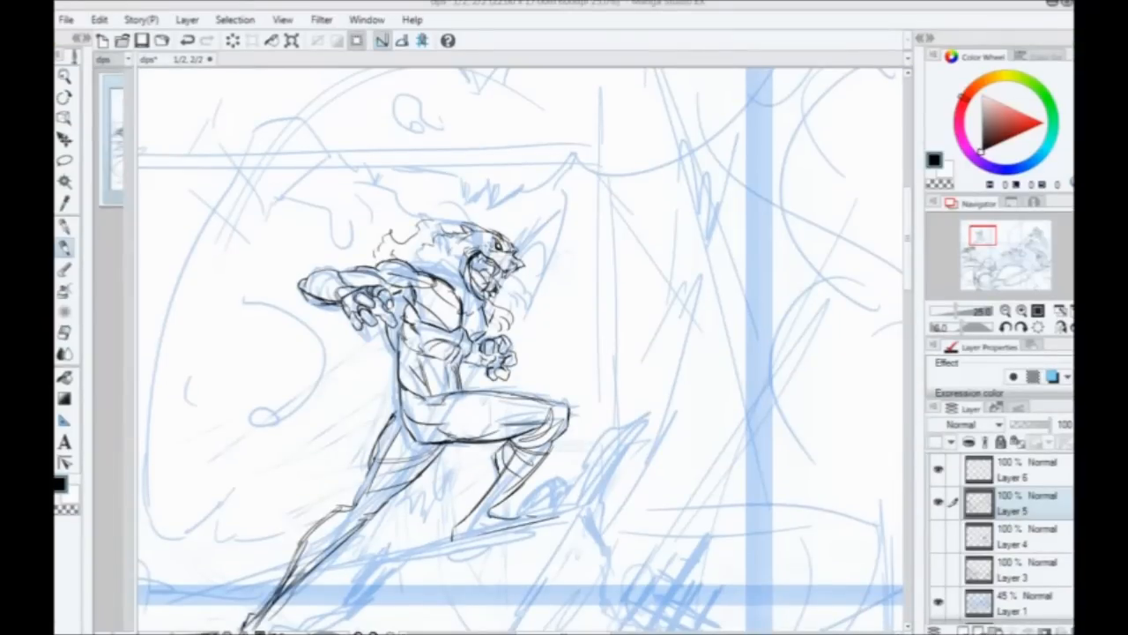
key(ctrl+s)
click(685, 6)
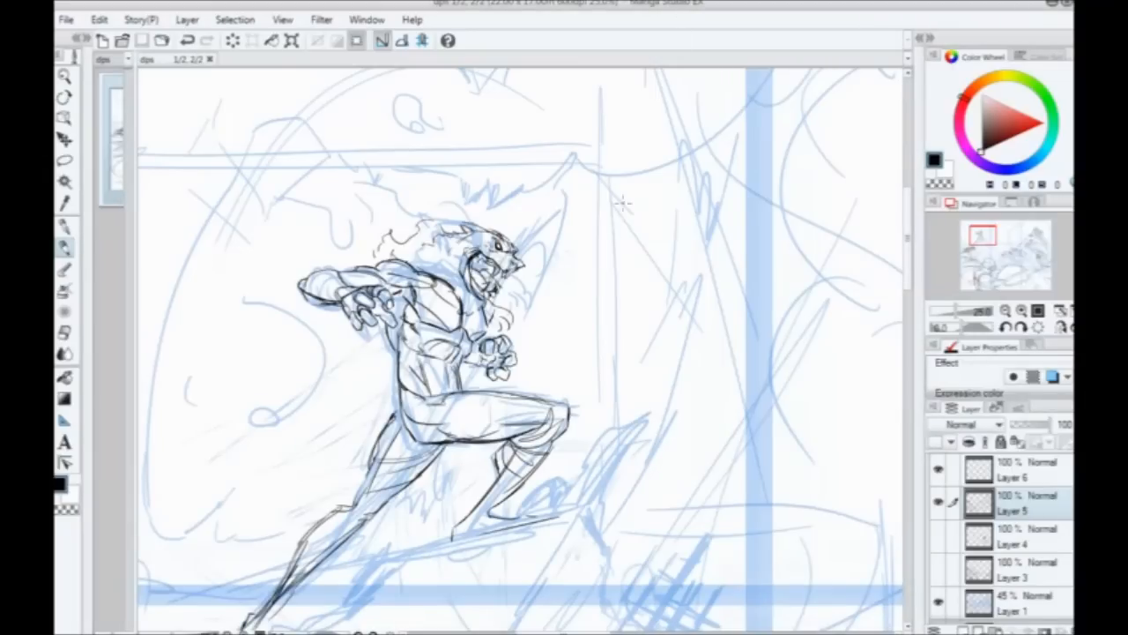
Step: Draw a rectangular thumbnail frame in black near the upper page border and divide it into thirds both ways
drag(543, 276, 564, 193)
mouse_move(695, 176)
mouse_down()
mouse_move(699, 361)
mouse_move(698, 240)
mouse_move(679, 173)
mouse_move(296, 183)
mouse_move(486, 163)
mouse_move(234, 165)
mouse_move(239, 439)
mouse_move(235, 308)
mouse_move(430, 459)
mouse_move(666, 472)
mouse_move(259, 470)
mouse_move(631, 476)
mouse_move(701, 312)
mouse_move(670, 172)
mouse_move(261, 175)
mouse_move(228, 227)
mouse_move(247, 458)
mouse_up()
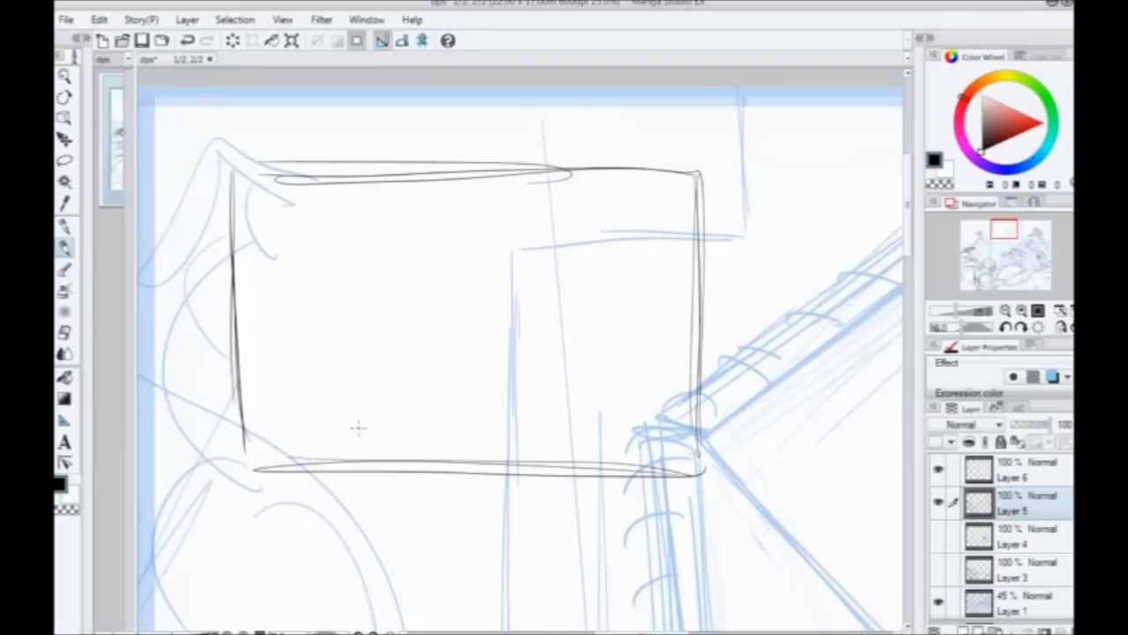
mouse_move(379, 187)
mouse_down()
mouse_move(401, 312)
mouse_move(398, 431)
mouse_up()
drag(540, 190, 554, 418)
drag(543, 189, 561, 459)
drag(605, 269, 270, 257)
drag(659, 277, 645, 278)
drag(621, 270, 341, 264)
mouse_move(636, 377)
mouse_down()
mouse_move(573, 378)
mouse_move(529, 361)
mouse_move(664, 375)
mouse_up()
drag(648, 371, 349, 370)
drag(664, 281, 488, 271)
Step: Mark the frame's upper-right thirds intersection with a dot and sketch a small standing figure with a round shield there
mouse_move(529, 271)
mouse_down()
mouse_move(642, 267)
mouse_move(549, 265)
mouse_up()
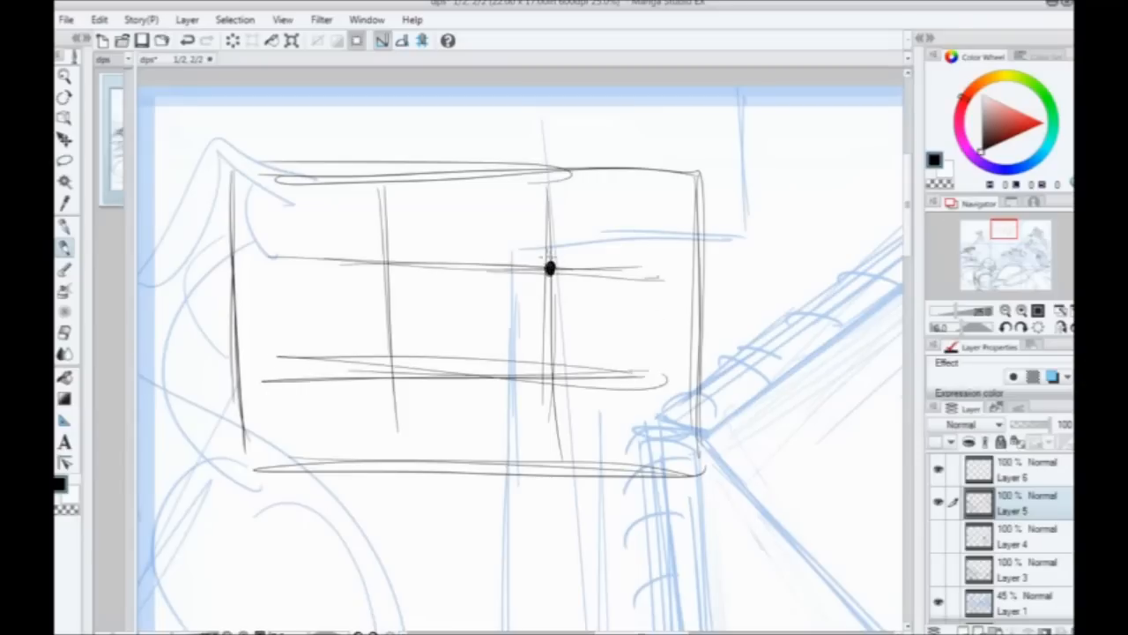
drag(498, 357, 489, 389)
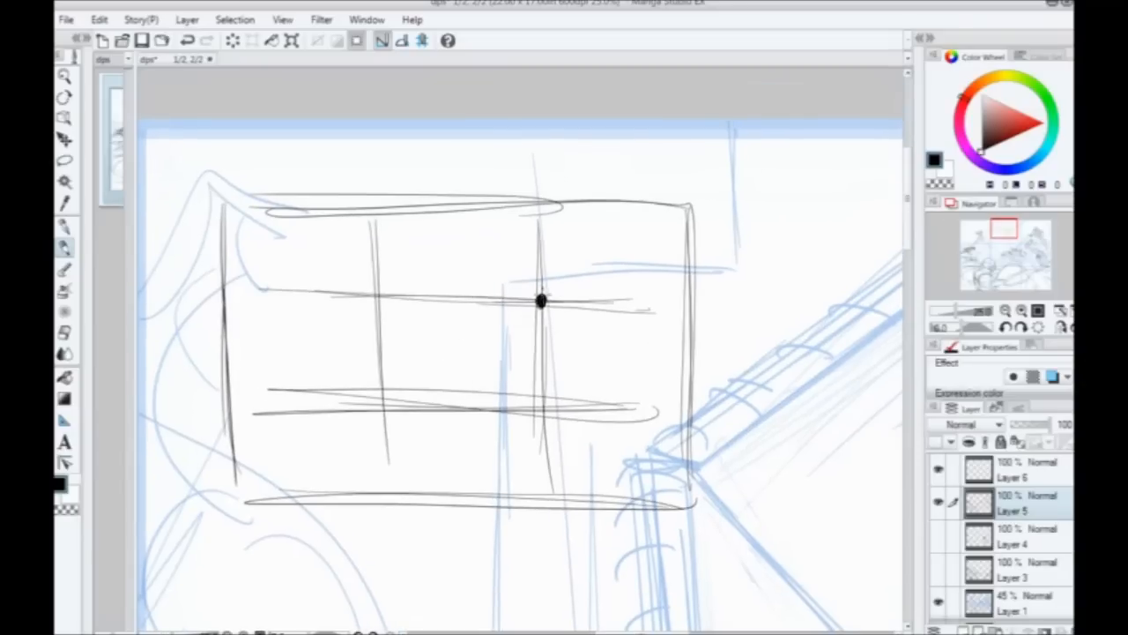
mouse_move(533, 305)
mouse_down()
mouse_move(550, 328)
mouse_move(546, 414)
mouse_move(547, 366)
mouse_move(534, 401)
mouse_move(533, 314)
mouse_move(525, 346)
mouse_move(499, 328)
mouse_move(494, 345)
mouse_move(511, 357)
mouse_move(482, 289)
mouse_move(475, 310)
mouse_up()
mouse_move(548, 309)
mouse_down()
mouse_move(560, 386)
mouse_move(562, 333)
mouse_move(542, 367)
mouse_up()
drag(555, 348, 542, 370)
drag(356, 399, 356, 384)
drag(569, 357, 581, 348)
drag(564, 344, 574, 342)
Step: Cover the thumbnail with long parallel hatch lines slanting down to the right behind the figure
drag(635, 455, 485, 461)
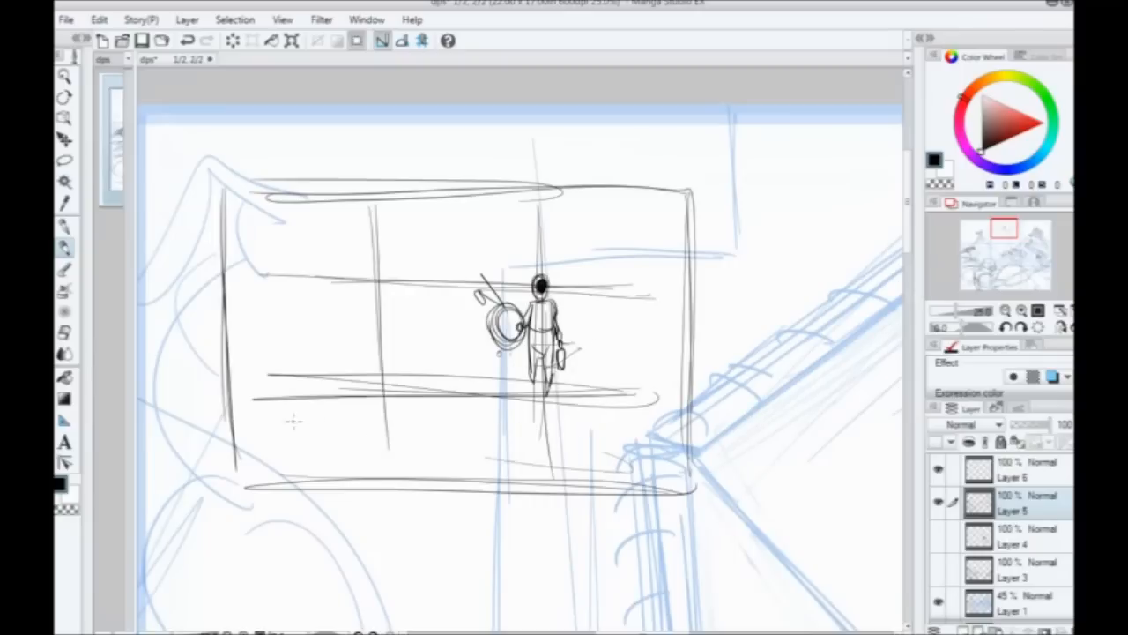
drag(263, 469, 344, 489)
drag(241, 446, 398, 483)
drag(252, 431, 490, 487)
drag(257, 405, 562, 479)
drag(268, 376, 613, 463)
drag(267, 354, 609, 430)
mouse_move(250, 304)
mouse_down()
mouse_move(305, 308)
mouse_move(636, 400)
mouse_up()
drag(288, 266, 631, 365)
drag(431, 247, 667, 335)
drag(401, 215, 631, 278)
Step: Draw the jagged edges of a path widening from the figure's feet toward the front of the thumbnail
drag(463, 319, 492, 285)
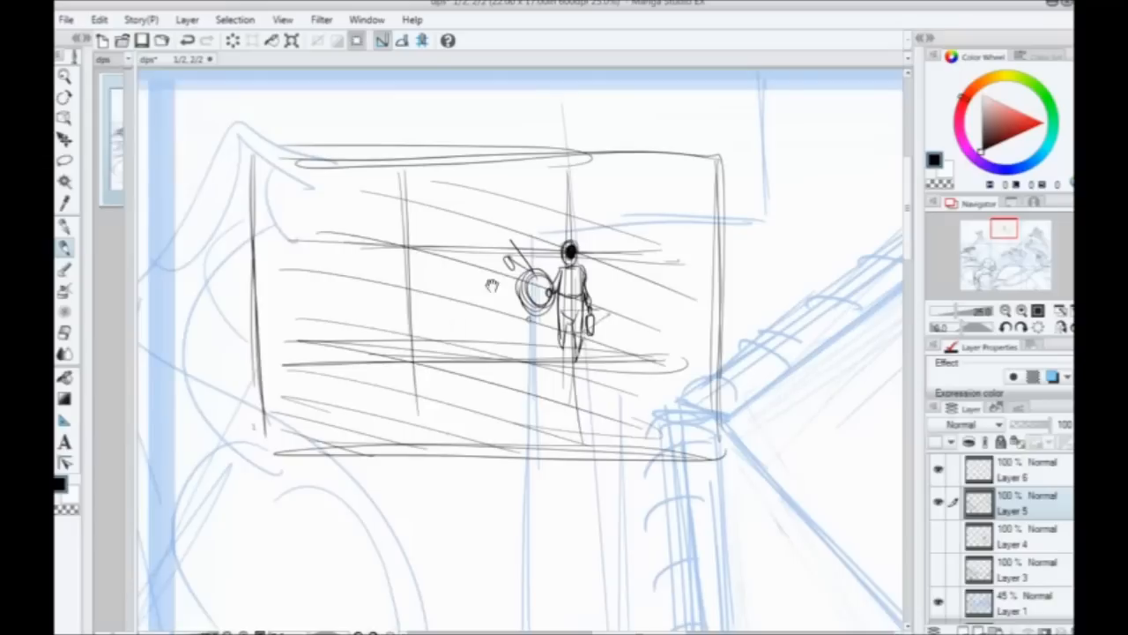
mouse_move(557, 351)
mouse_down()
mouse_move(478, 370)
mouse_move(453, 392)
mouse_move(291, 399)
mouse_up()
drag(515, 448, 490, 438)
mouse_move(623, 447)
mouse_down()
mouse_move(579, 401)
mouse_move(576, 357)
mouse_up()
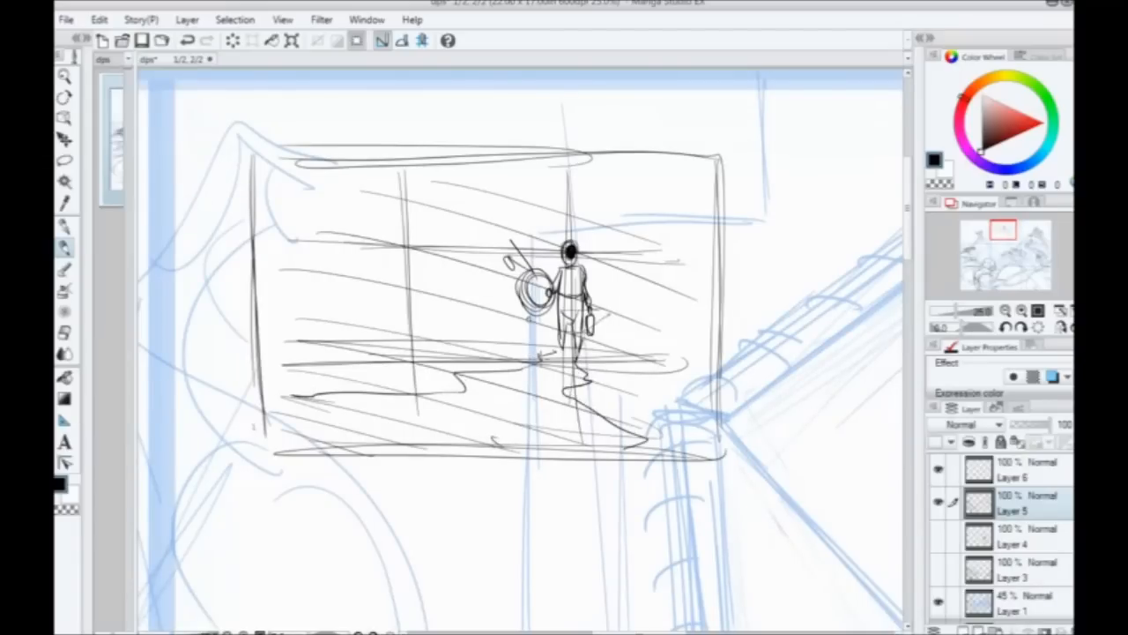
Step: Hatch both sides of the figure with steep diagonal strokes that cross the first set of lines
drag(411, 350, 439, 350)
mouse_move(620, 359)
mouse_down()
mouse_move(656, 217)
mouse_move(655, 260)
mouse_up()
mouse_move(634, 379)
mouse_down()
mouse_move(654, 286)
mouse_move(675, 261)
mouse_up()
drag(663, 393, 708, 222)
drag(680, 413, 737, 201)
drag(703, 435, 746, 176)
mouse_move(499, 351)
mouse_down()
mouse_move(550, 238)
mouse_move(539, 224)
mouse_up()
mouse_move(453, 367)
mouse_down()
mouse_move(534, 198)
mouse_move(504, 193)
mouse_up()
drag(412, 393, 475, 169)
drag(385, 314, 452, 177)
drag(354, 363, 431, 177)
drag(296, 384, 409, 204)
drag(300, 319, 389, 184)
drag(290, 270, 342, 199)
Step: Rough in zigzag foliage contours on both sides of the thumbnail to frame the figure with trees
drag(319, 295, 341, 311)
drag(459, 183, 467, 256)
drag(441, 243, 474, 301)
mouse_move(430, 300)
mouse_down()
mouse_move(453, 312)
mouse_move(431, 362)
mouse_move(458, 397)
mouse_up()
drag(381, 168, 337, 261)
drag(731, 235, 747, 294)
drag(732, 254, 686, 413)
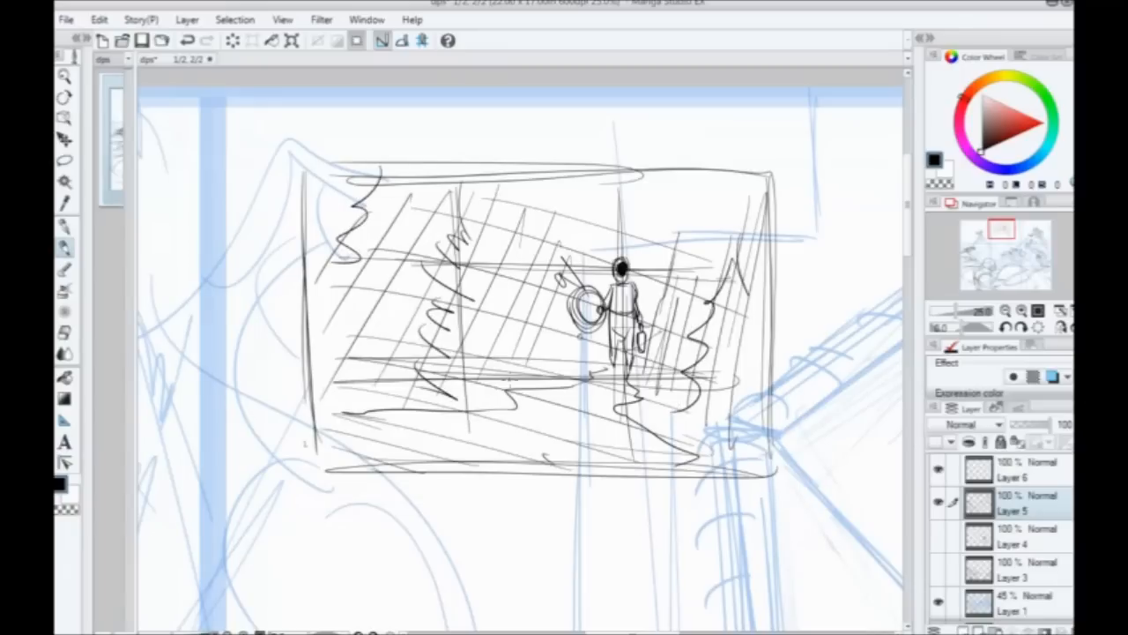
Step: Apply the blue layer colour effect to Layer 5 and add a new layer above Layer 6
click(1054, 377)
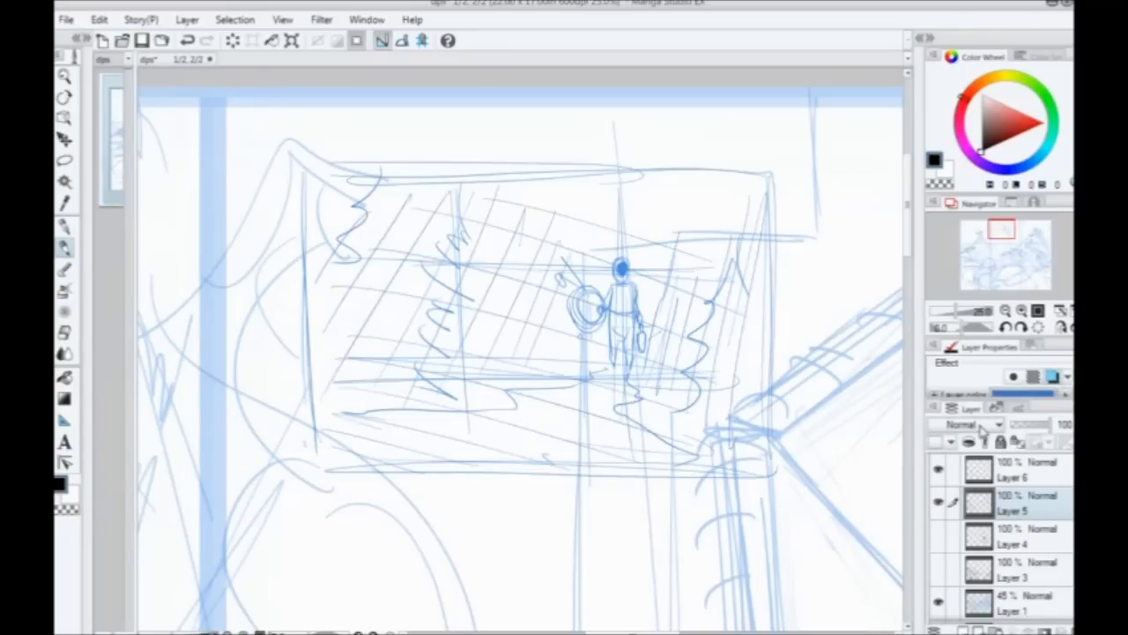
click(1005, 476)
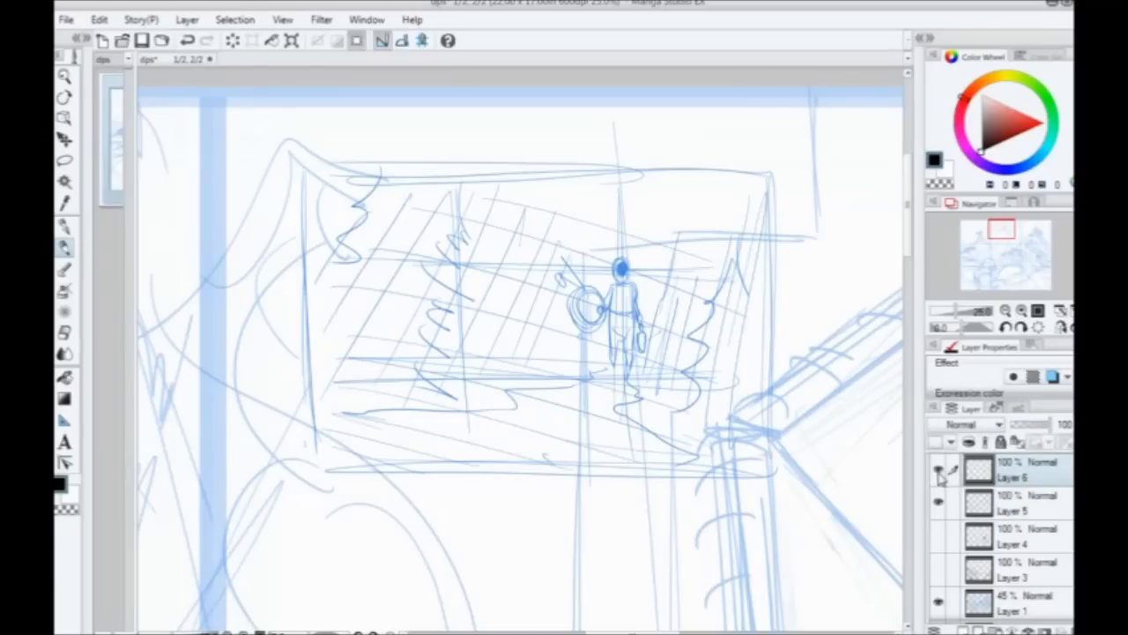
click(961, 630)
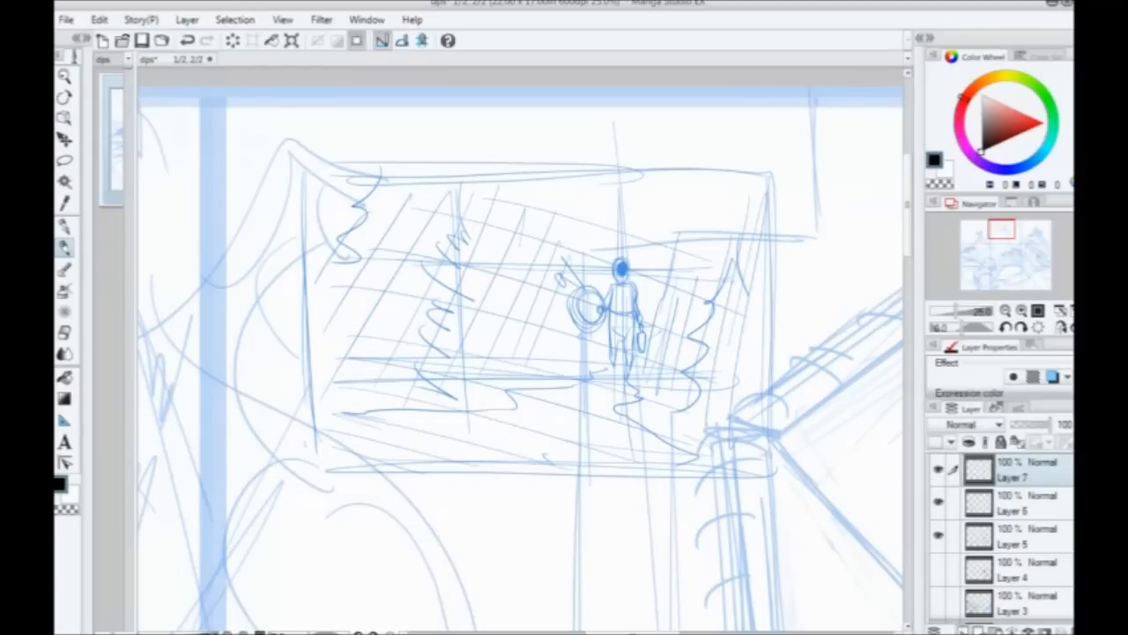
Step: Redraw the shield-bearing figure and the jagged path edges in black on the new layer over the blue sketch
mouse_move(599, 299)
mouse_down()
mouse_move(589, 306)
mouse_move(620, 290)
mouse_up()
mouse_move(606, 277)
mouse_down()
mouse_move(606, 290)
mouse_move(620, 273)
mouse_up()
mouse_move(620, 273)
mouse_down()
mouse_move(620, 290)
mouse_move(607, 284)
mouse_up()
mouse_move(607, 297)
mouse_down()
mouse_move(627, 309)
mouse_move(616, 295)
mouse_move(564, 328)
mouse_move(561, 314)
mouse_move(618, 330)
mouse_move(605, 405)
mouse_up()
mouse_move(617, 351)
mouse_down()
mouse_move(610, 398)
mouse_move(599, 379)
mouse_up()
drag(622, 304, 633, 360)
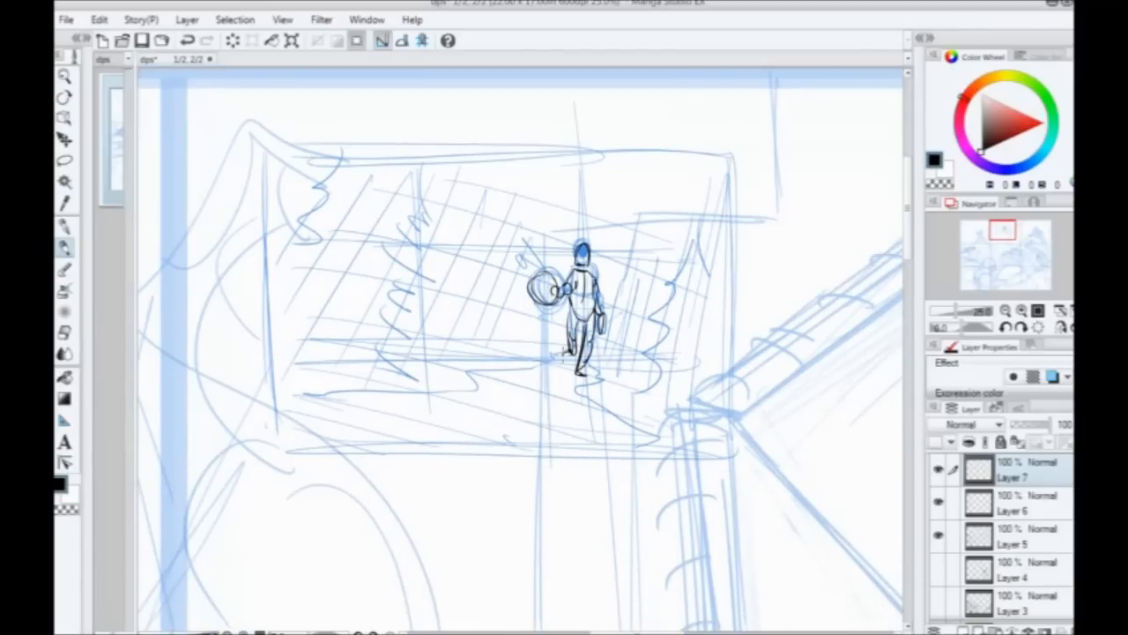
drag(472, 368, 291, 391)
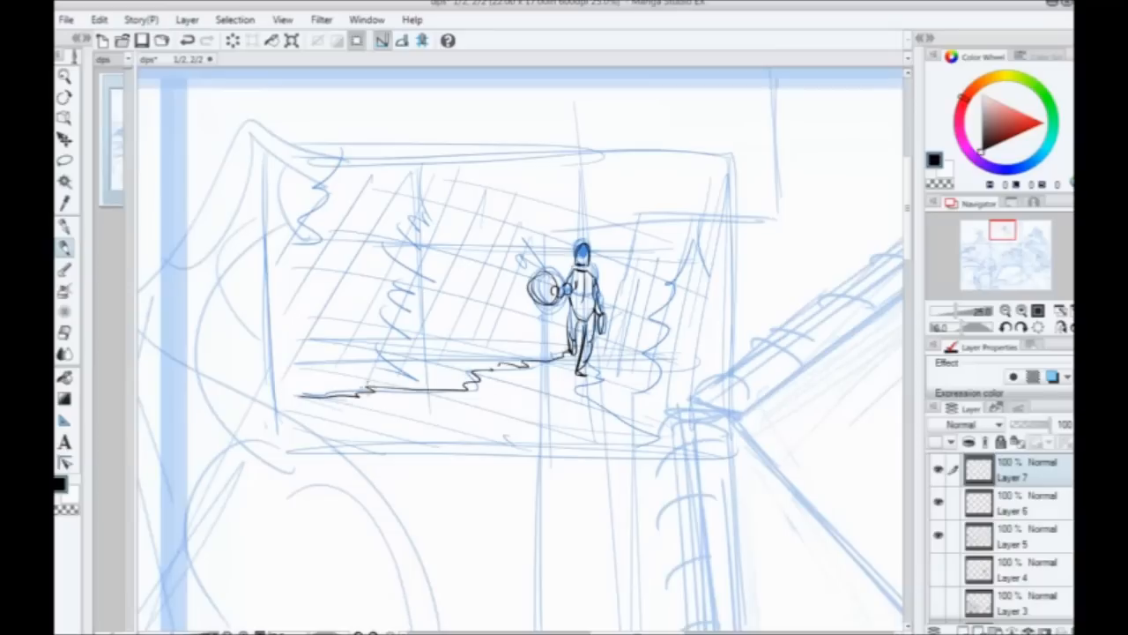
drag(583, 395, 633, 433)
Step: Draw the zigzag contours of the trees receding along the left side of the path
mouse_move(413, 160)
mouse_down()
mouse_move(410, 266)
mouse_move(393, 280)
mouse_move(368, 388)
mouse_up()
mouse_move(333, 142)
mouse_down()
mouse_move(325, 272)
mouse_move(293, 327)
mouse_move(295, 394)
mouse_up()
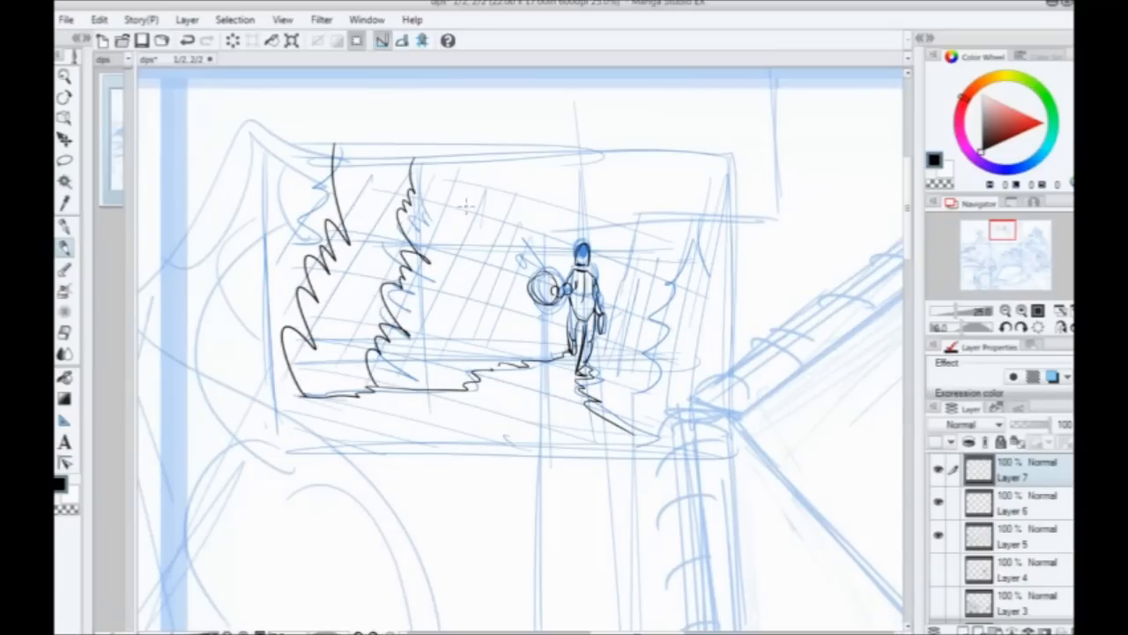
mouse_move(480, 177)
mouse_down()
mouse_move(464, 210)
mouse_move(474, 253)
mouse_move(450, 356)
mouse_up()
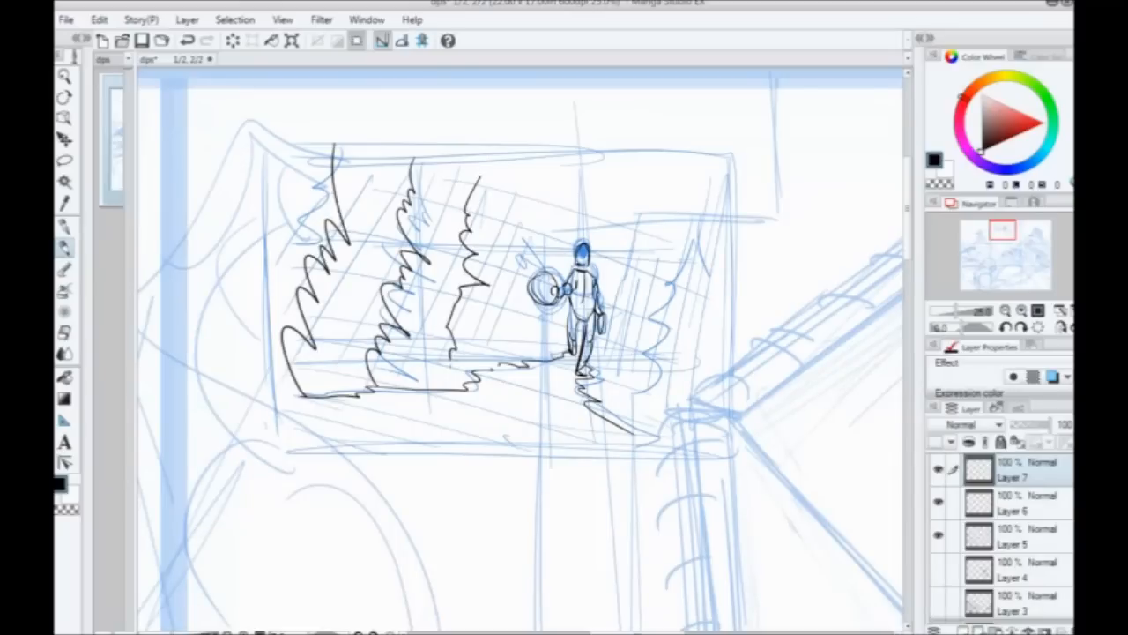
drag(481, 161, 434, 225)
drag(526, 156, 493, 247)
drag(508, 175, 490, 269)
Step: Draw the jagged foliage and slanted trunk lines of the trees to the right of the figure
drag(695, 159, 642, 401)
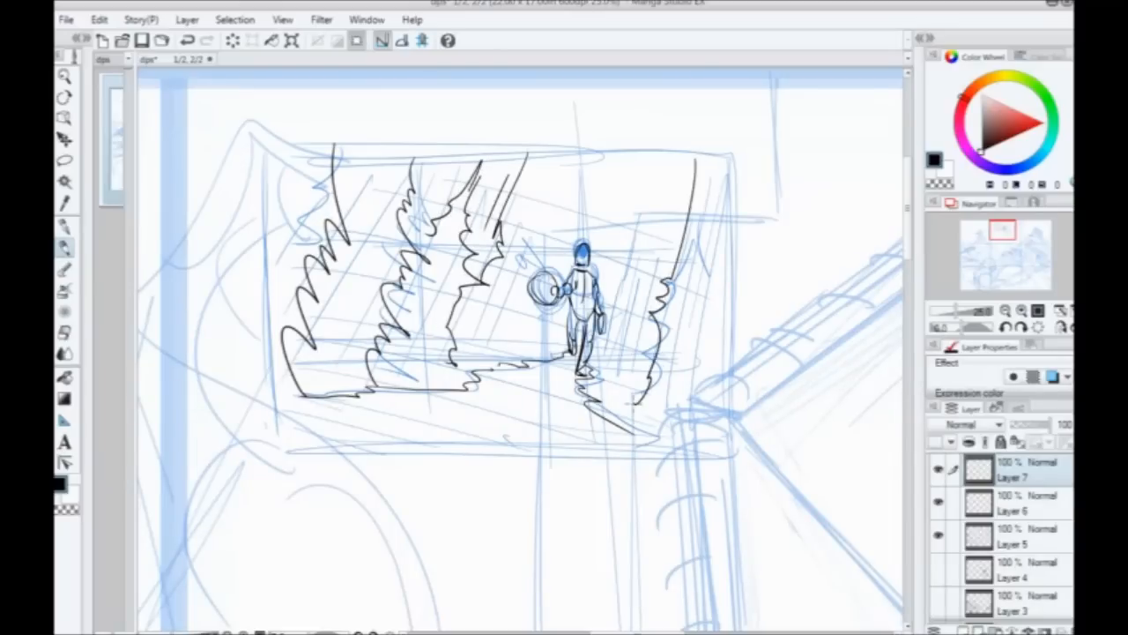
drag(708, 164, 721, 337)
drag(684, 206, 669, 265)
mouse_move(686, 167)
mouse_down()
mouse_move(631, 388)
mouse_move(649, 291)
mouse_up()
drag(641, 247, 622, 338)
drag(647, 222, 616, 360)
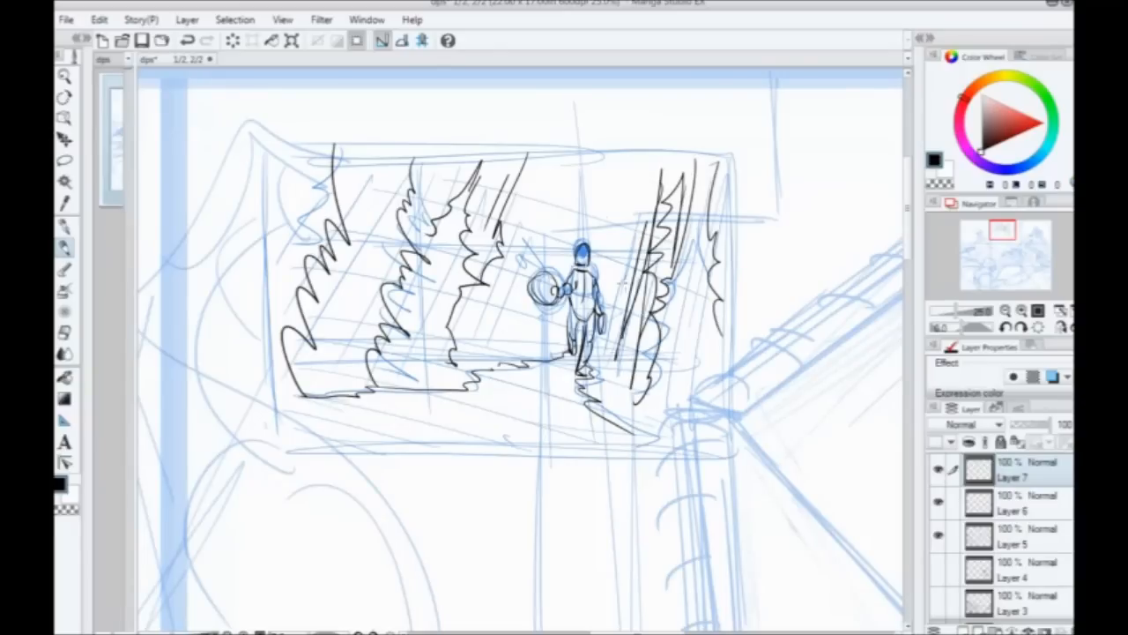
Step: Add smaller, thinner distant trees close to the figure on both sides
drag(536, 185, 487, 337)
drag(533, 198, 495, 322)
drag(556, 227, 547, 263)
mouse_move(633, 228)
mouse_down()
mouse_move(609, 351)
mouse_move(614, 280)
mouse_up()
drag(625, 270, 612, 310)
drag(561, 193, 543, 241)
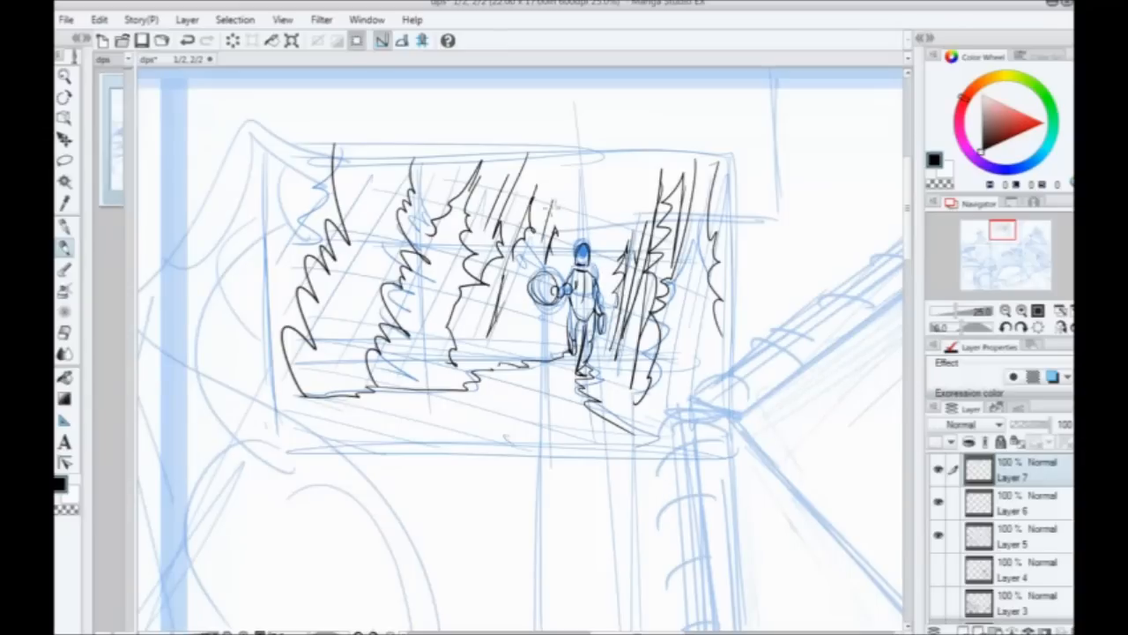
Step: Finish the outer foliage contours and redraw the thumbnail's rectangular border in black
drag(385, 144, 380, 179)
mouse_move(722, 192)
mouse_down()
mouse_move(696, 353)
mouse_move(668, 431)
mouse_up()
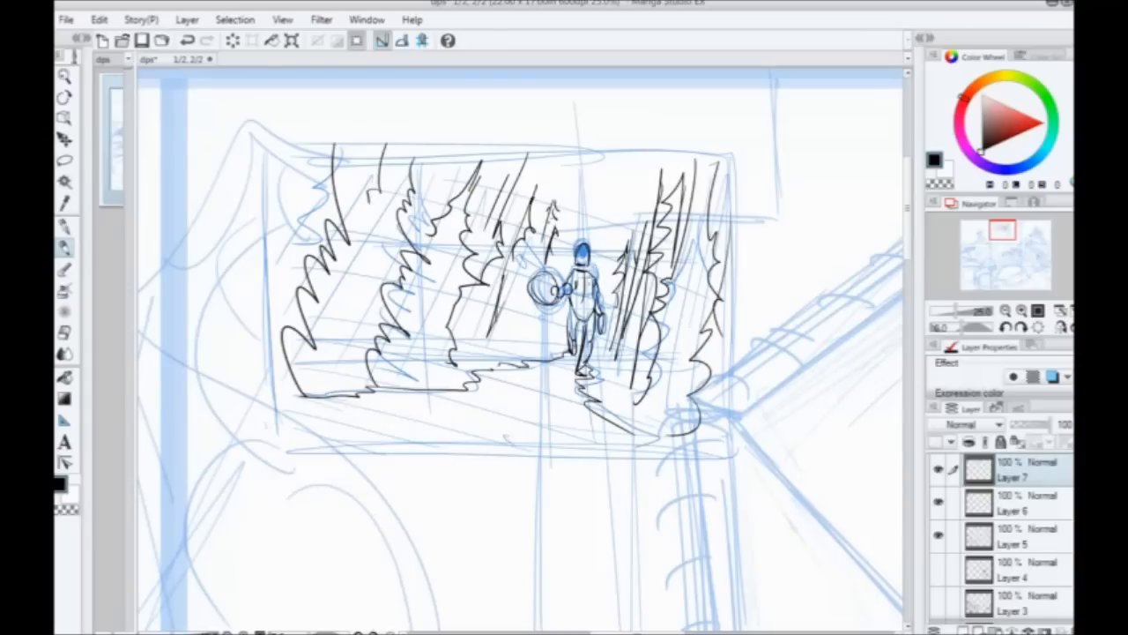
mouse_move(730, 154)
mouse_down()
mouse_move(734, 458)
mouse_move(417, 458)
mouse_move(243, 447)
mouse_move(274, 390)
mouse_move(264, 126)
mouse_up()
mouse_move(258, 148)
mouse_down()
mouse_move(736, 154)
mouse_move(732, 203)
mouse_up()
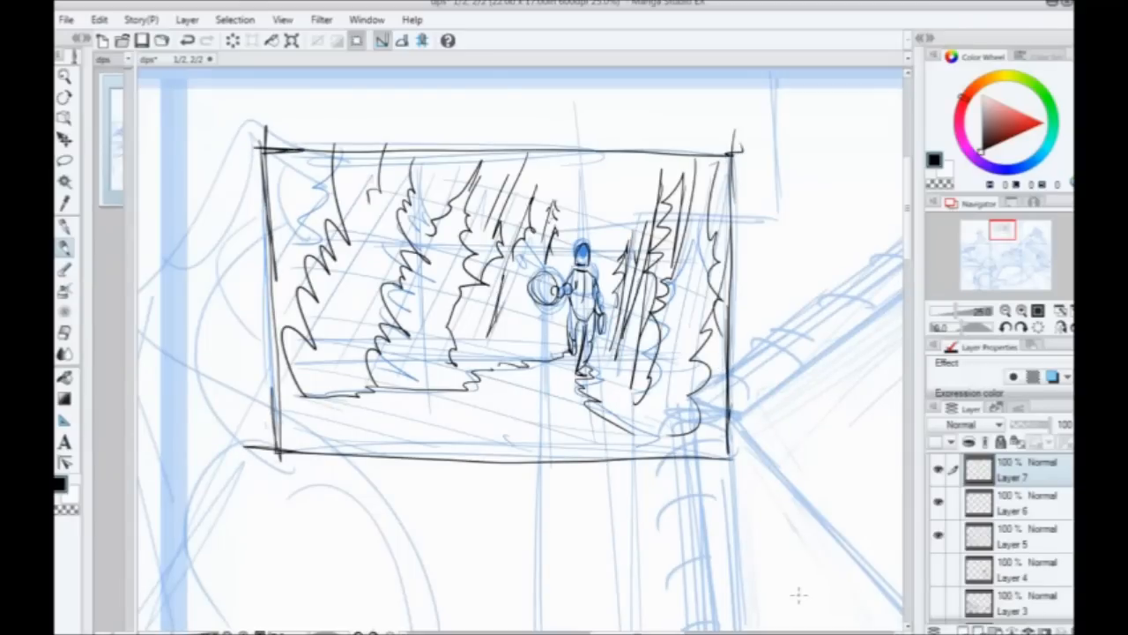
Step: Hide Layer 5, Layer 6 and Layer 1 to isolate the black thumbnail drawing
click(937, 534)
right_click(938, 534)
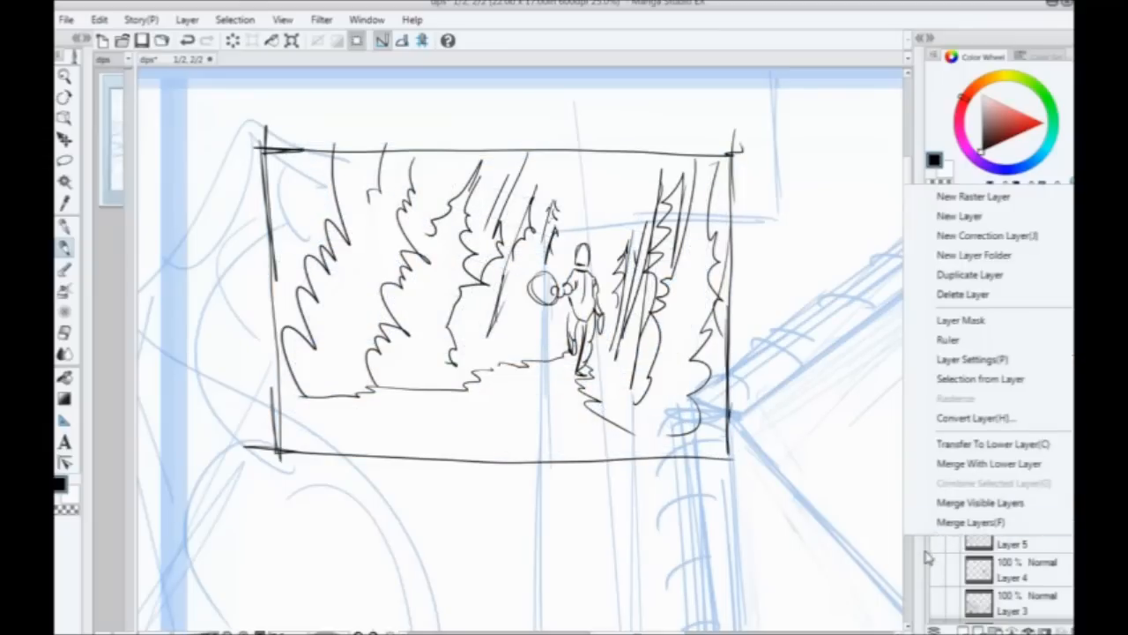
click(922, 553)
click(939, 502)
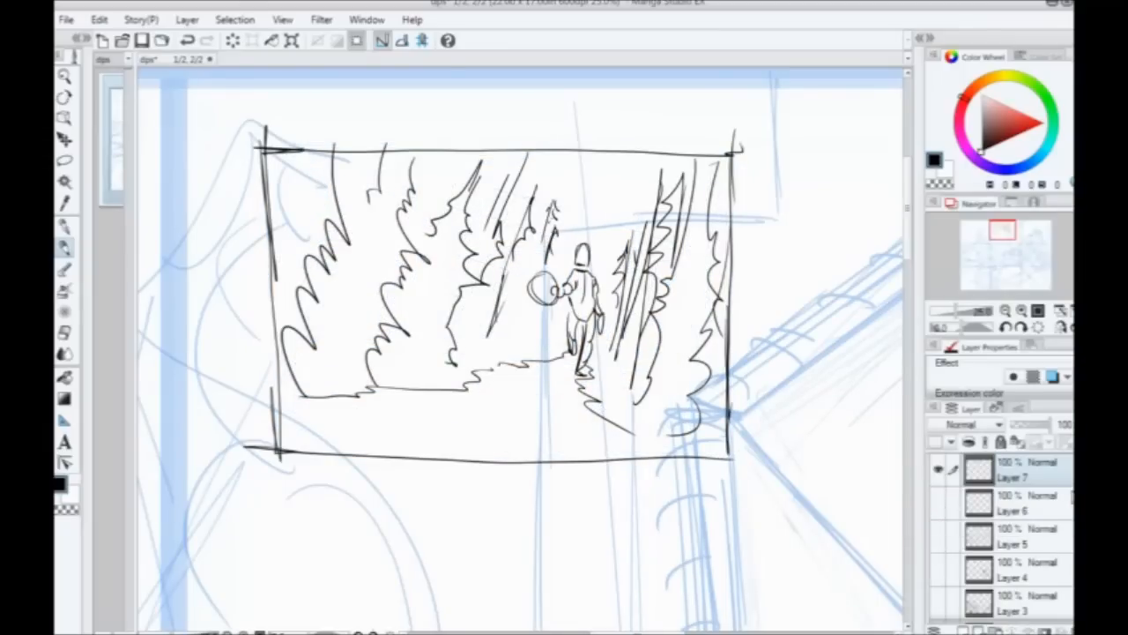
scroll(1014, 529, down, 3)
click(939, 550)
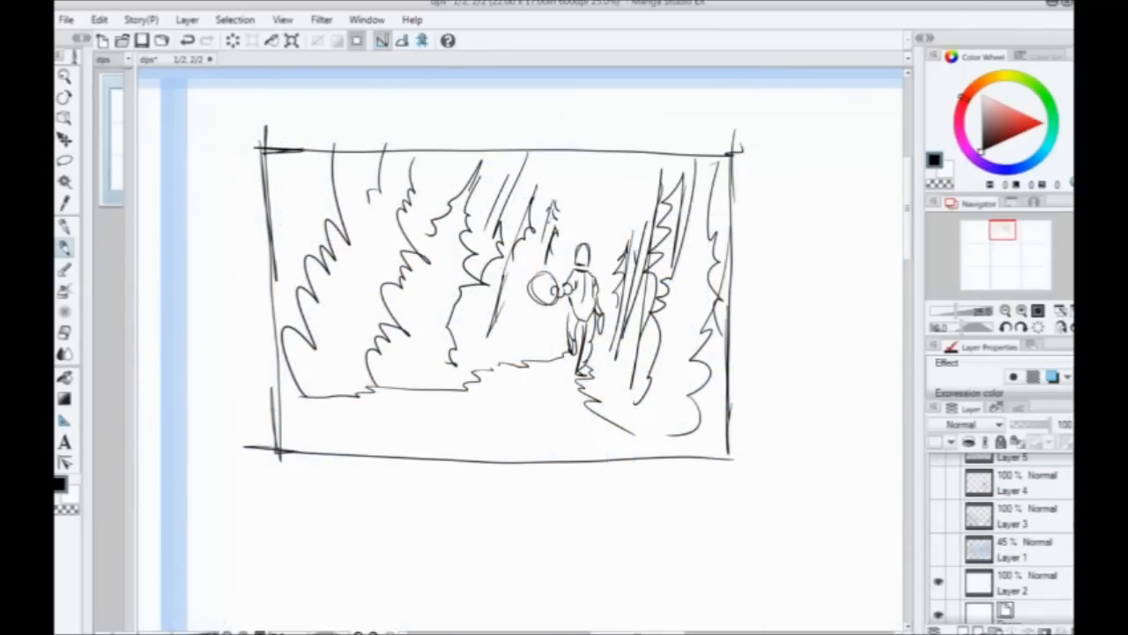
Step: Draw a crescent moon beside the right-hand trees and a curved foreground mound in the thumbnail's lower left corner
scroll(1004, 528, up, 3)
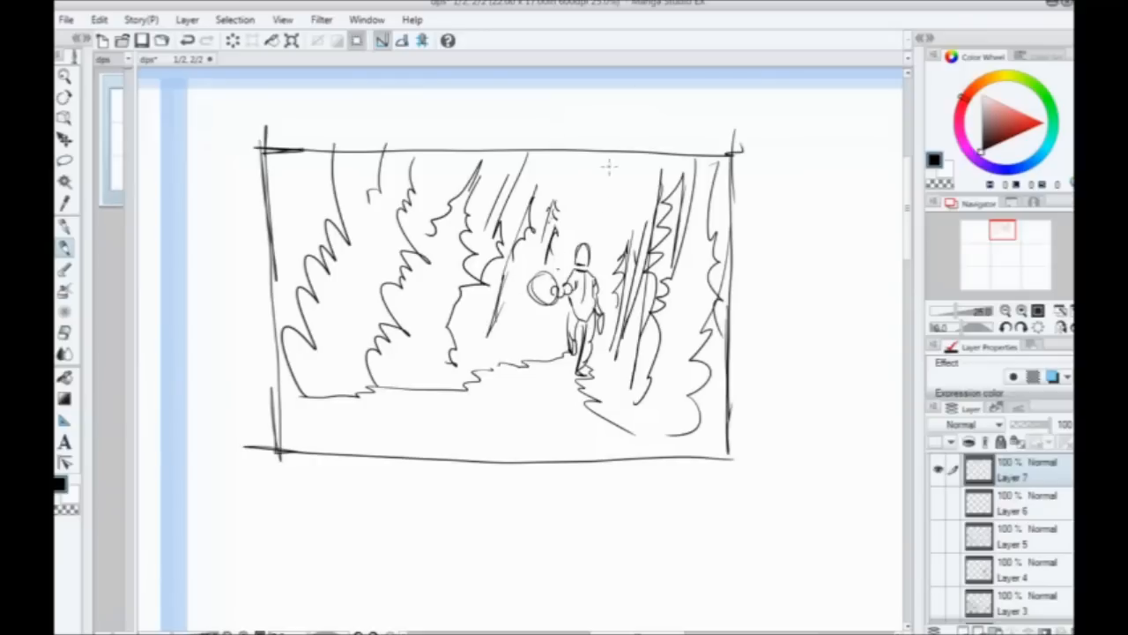
drag(622, 206, 636, 218)
mouse_move(647, 171)
mouse_down()
mouse_move(622, 174)
mouse_move(641, 219)
mouse_up()
mouse_move(653, 174)
mouse_down()
mouse_move(618, 187)
mouse_move(640, 219)
mouse_up()
mouse_move(296, 402)
mouse_down()
mouse_move(505, 429)
mouse_move(328, 397)
mouse_move(509, 453)
mouse_move(285, 406)
mouse_move(515, 451)
mouse_up()
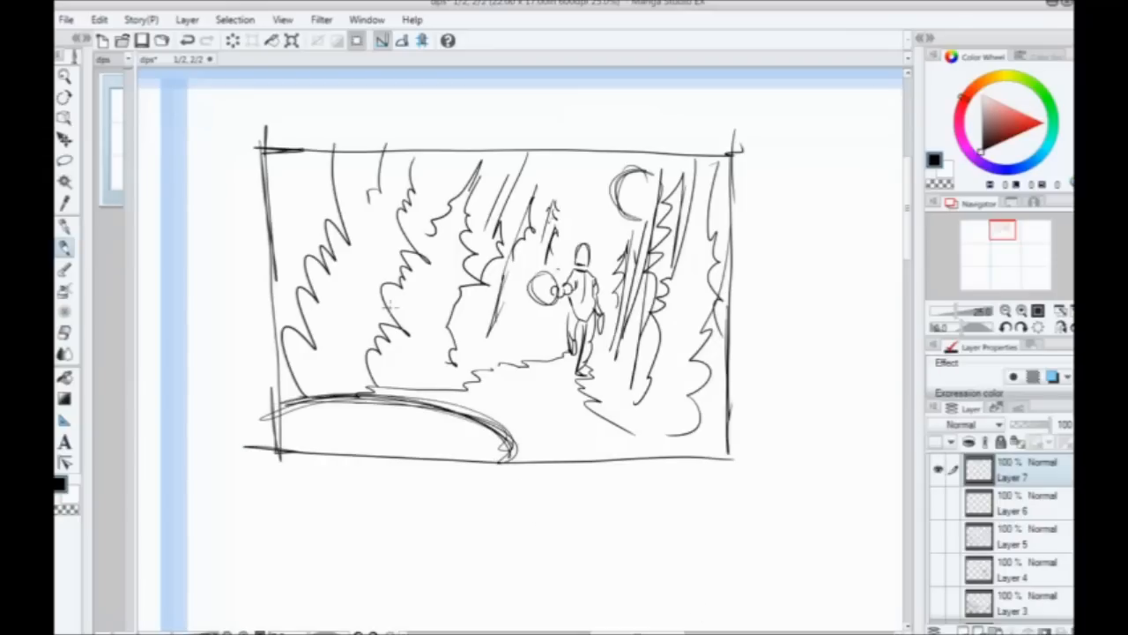
drag(637, 173, 644, 211)
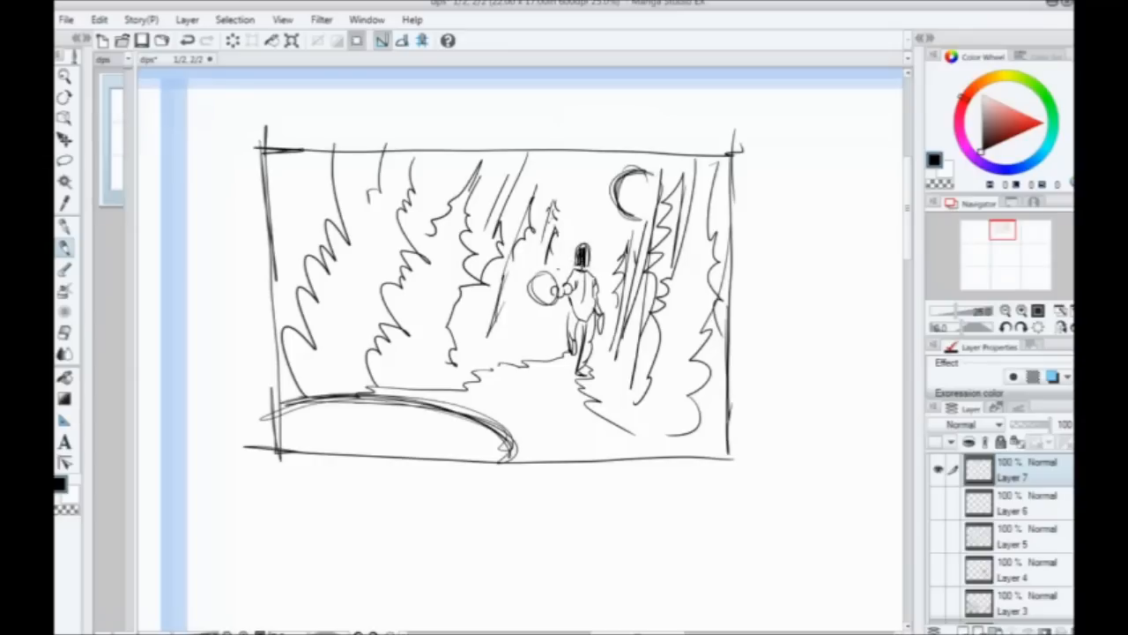
Step: Shade the figure's head, torso and legs solid black and scribble a dark cast shadow at its feet
mouse_move(581, 270)
mouse_down()
mouse_move(584, 319)
mouse_move(573, 311)
mouse_up()
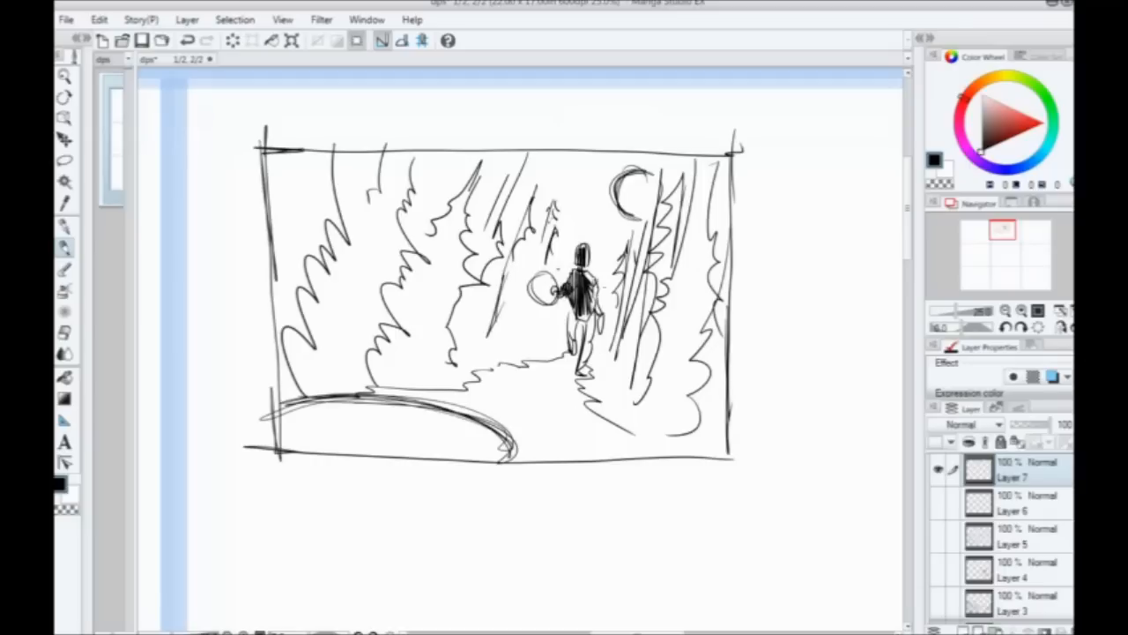
drag(587, 308, 589, 346)
drag(596, 312, 599, 349)
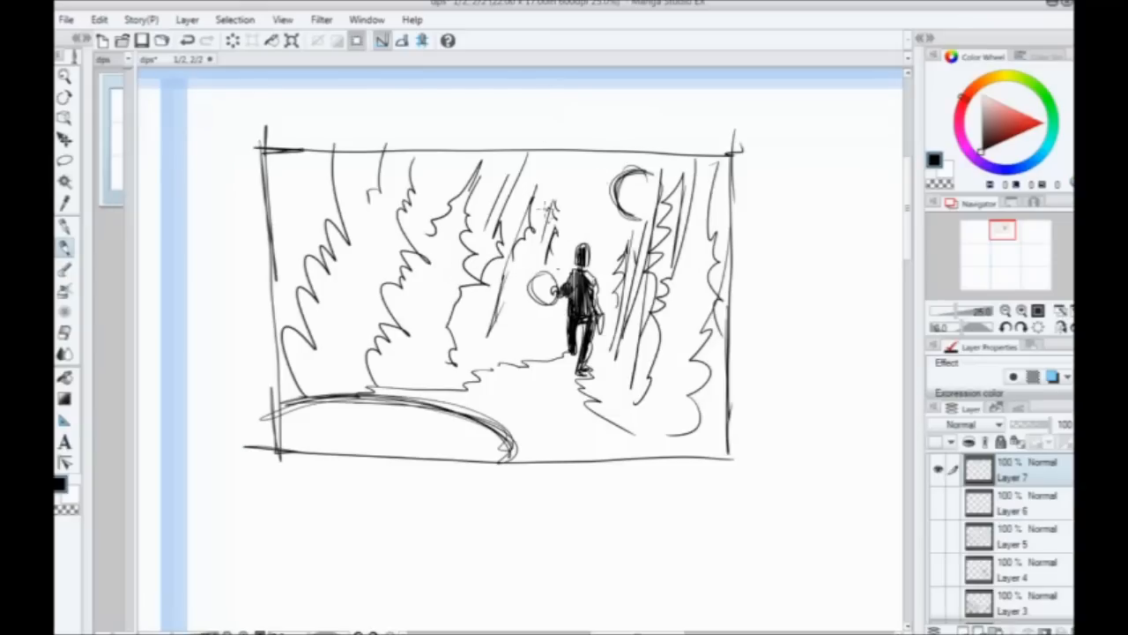
mouse_move(569, 355)
mouse_down()
mouse_move(506, 370)
mouse_move(564, 389)
mouse_move(523, 379)
mouse_move(497, 387)
mouse_move(575, 373)
mouse_move(550, 379)
mouse_up()
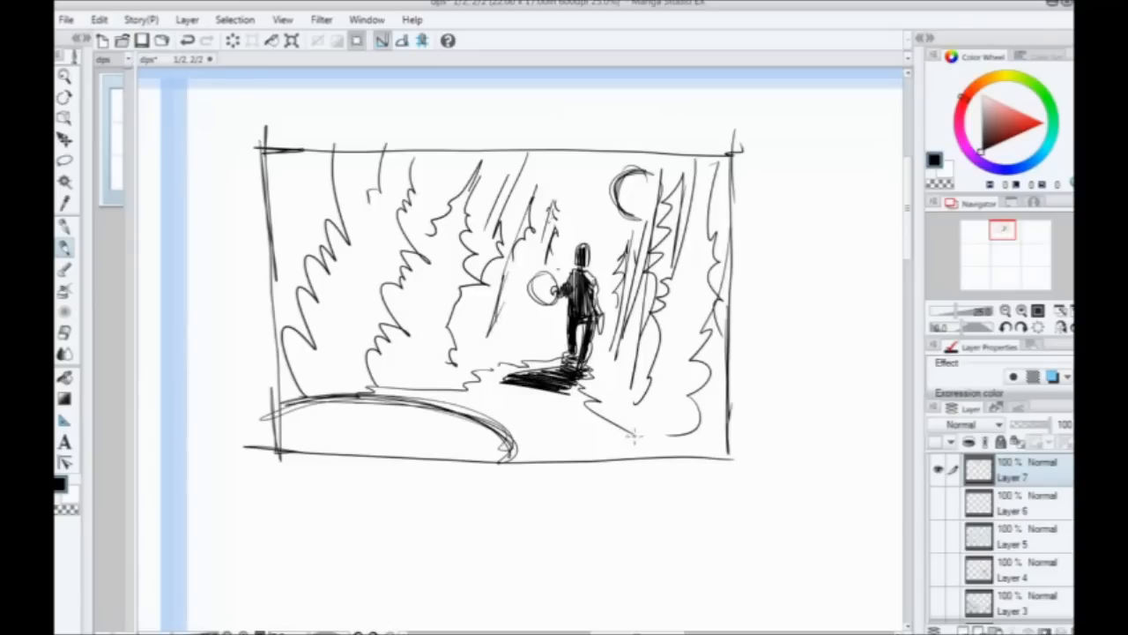
Step: Lasso the outer right foreground foliage and the outermost left tree and fill both areas with black
click(64, 160)
mouse_move(703, 155)
mouse_down()
mouse_move(699, 236)
mouse_move(671, 298)
mouse_move(683, 348)
mouse_move(641, 411)
mouse_move(673, 440)
mouse_move(718, 449)
mouse_move(733, 448)
mouse_move(726, 148)
mouse_up()
click(695, 483)
click(572, 479)
mouse_move(325, 141)
mouse_down()
mouse_move(328, 199)
mouse_move(309, 199)
mouse_move(290, 304)
mouse_move(307, 365)
mouse_move(287, 379)
mouse_move(271, 189)
mouse_move(325, 143)
mouse_up()
click(291, 429)
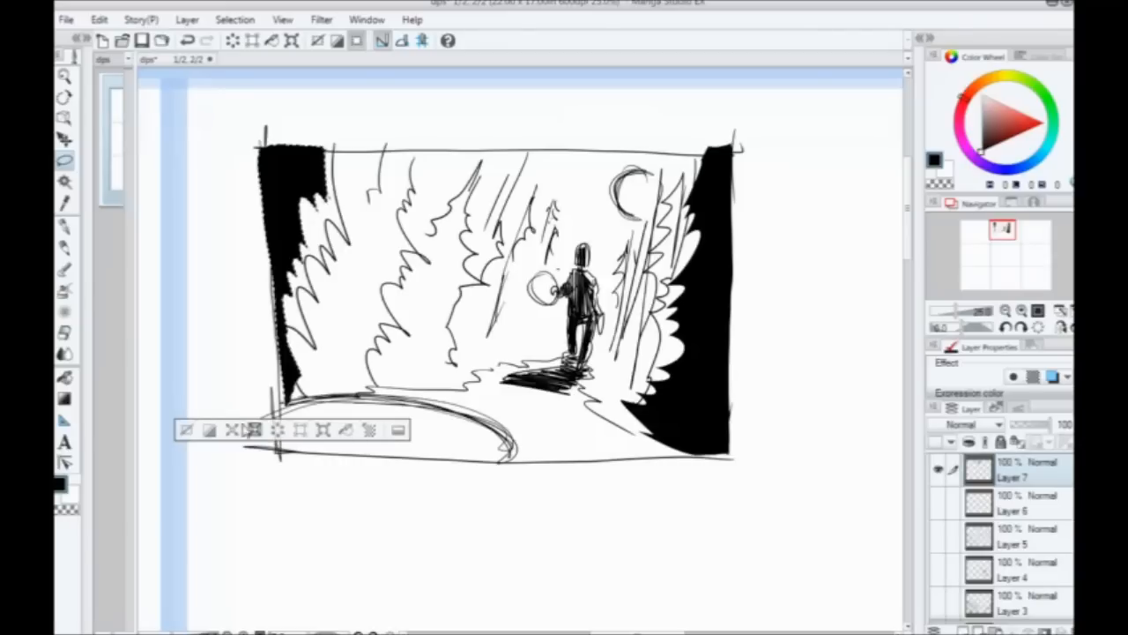
click(206, 429)
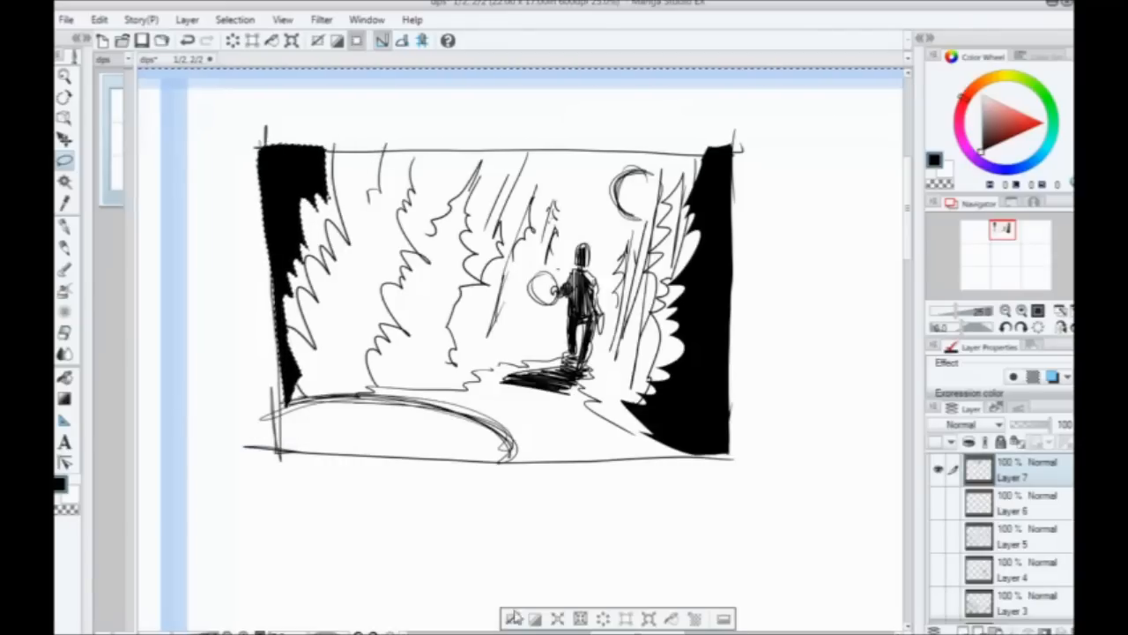
click(511, 617)
Step: Lasso the second and third trees from the left and fill each one with black
mouse_move(395, 146)
mouse_down()
mouse_move(393, 210)
mouse_move(423, 245)
mouse_move(382, 240)
mouse_move(390, 304)
mouse_move(357, 319)
mouse_move(362, 383)
mouse_move(300, 387)
mouse_move(283, 331)
mouse_move(310, 340)
mouse_move(301, 309)
mouse_move(296, 318)
mouse_move(336, 145)
mouse_move(388, 148)
mouse_up()
click(403, 419)
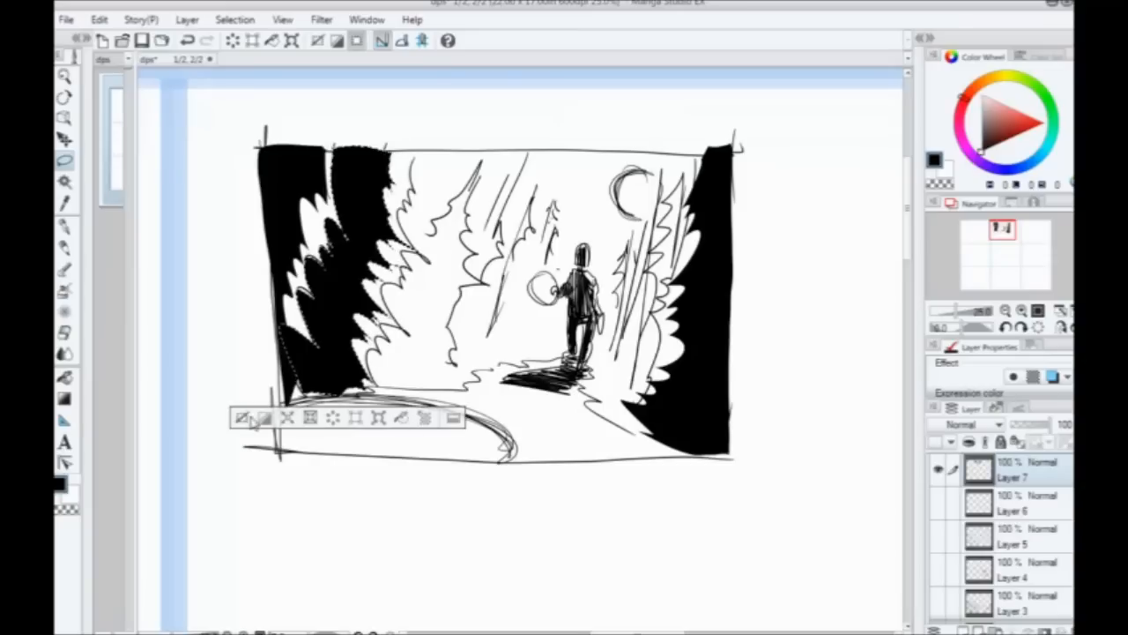
click(246, 419)
mouse_move(447, 179)
mouse_down()
mouse_move(422, 201)
mouse_move(450, 148)
mouse_move(442, 236)
mouse_move(459, 258)
mouse_move(447, 261)
mouse_move(471, 281)
mouse_move(426, 300)
mouse_move(451, 362)
mouse_move(365, 379)
mouse_move(407, 214)
mouse_up()
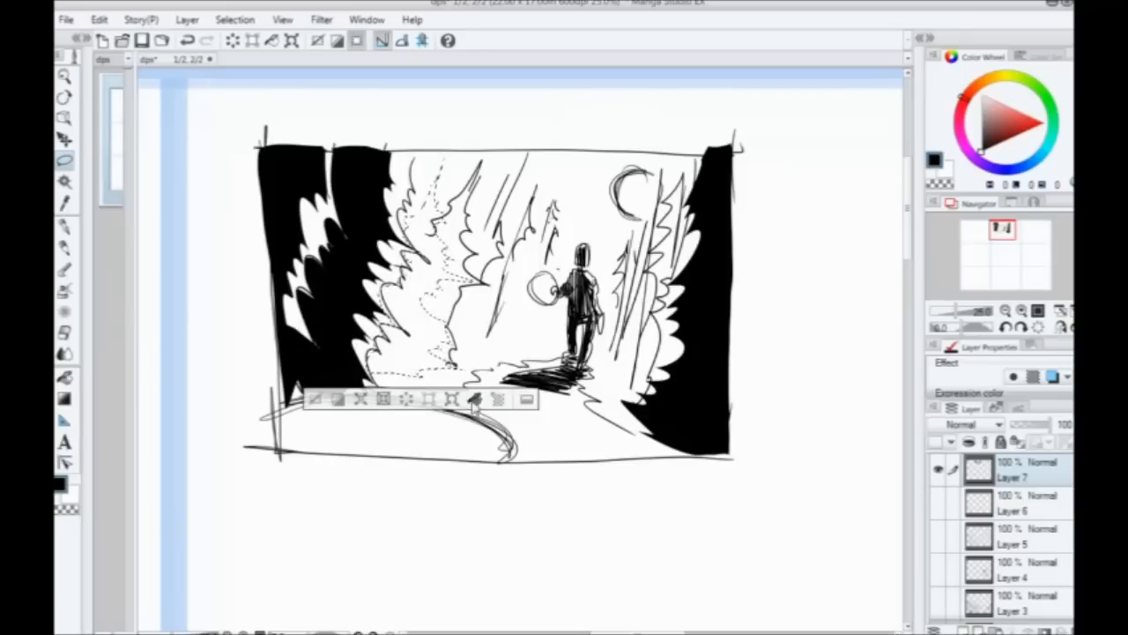
click(474, 402)
click(316, 401)
Step: Lasso the cluster of distant trees just left of the figure and fill it with black
mouse_move(473, 244)
mouse_down()
mouse_move(491, 199)
mouse_move(499, 273)
mouse_move(488, 318)
mouse_move(520, 234)
mouse_move(529, 254)
mouse_move(550, 254)
mouse_move(589, 156)
mouse_move(573, 251)
mouse_move(539, 269)
mouse_move(550, 339)
mouse_move(505, 339)
mouse_move(469, 357)
mouse_move(458, 328)
mouse_move(498, 172)
mouse_up()
click(570, 385)
click(410, 385)
Step: Fill the trees between the figure and the black right foreground with solid black, using two lasso selections
mouse_move(681, 258)
mouse_down()
mouse_move(691, 155)
mouse_move(612, 366)
mouse_move(665, 379)
mouse_move(691, 157)
mouse_up()
click(696, 430)
click(543, 423)
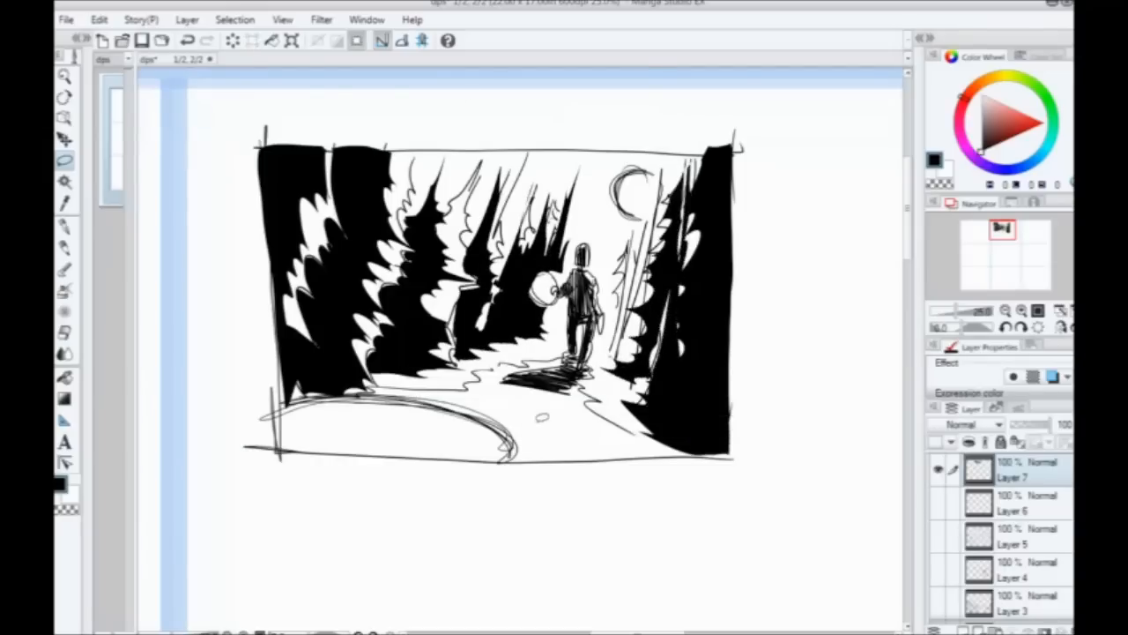
mouse_move(652, 183)
mouse_down()
mouse_move(625, 265)
mouse_move(615, 366)
mouse_up()
click(686, 382)
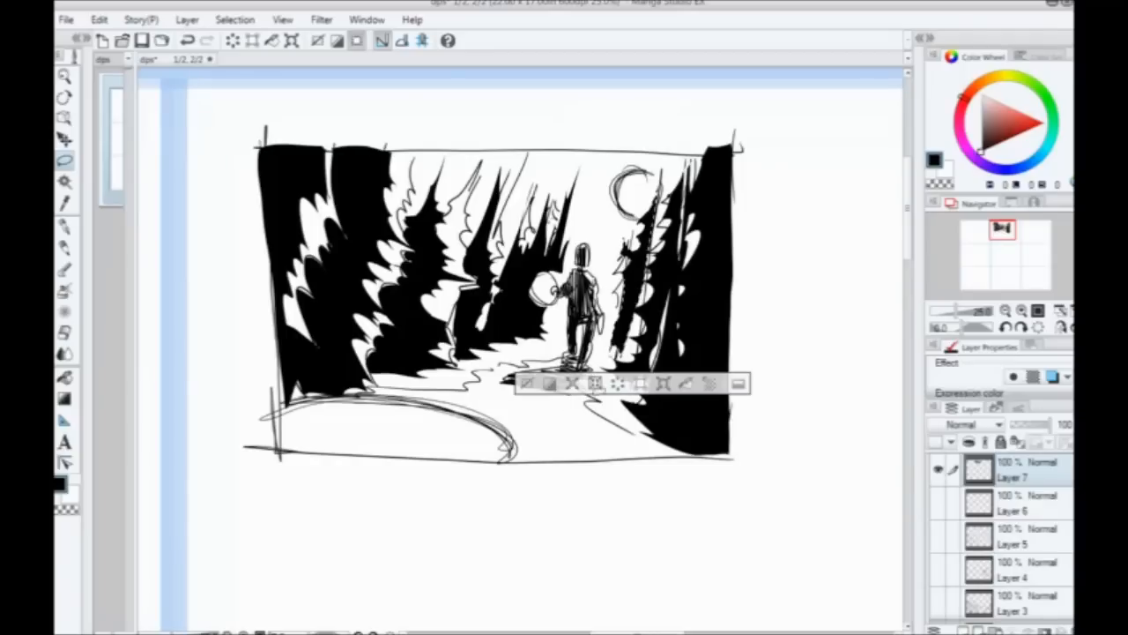
click(526, 382)
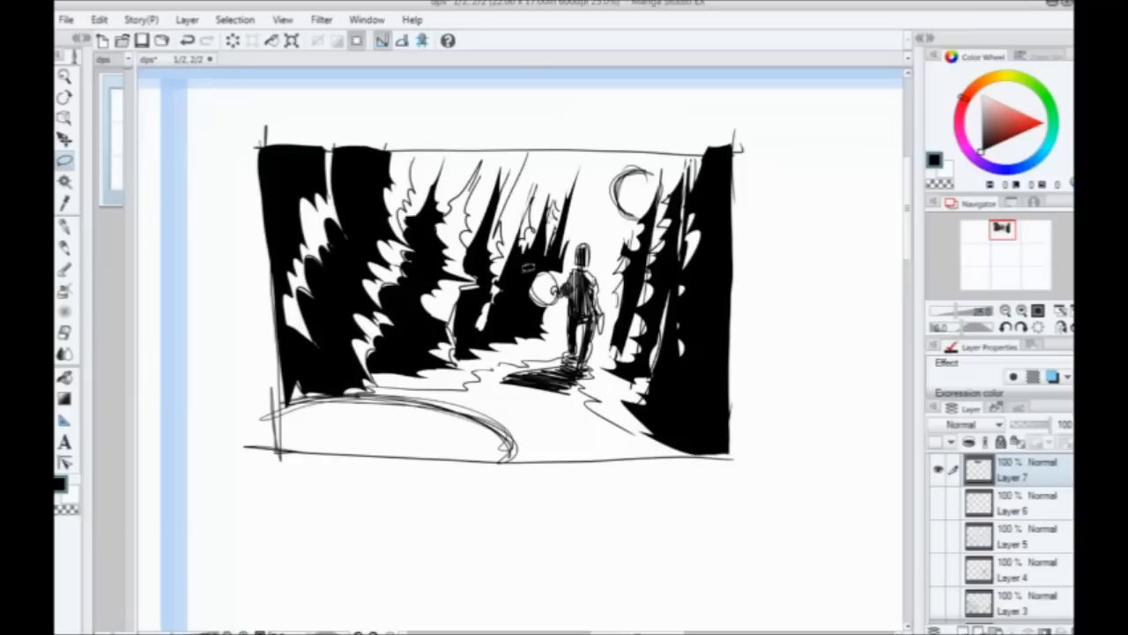
Step: Thicken the curved upper edge of the foreground mound with black pen strokes
click(65, 227)
click(66, 247)
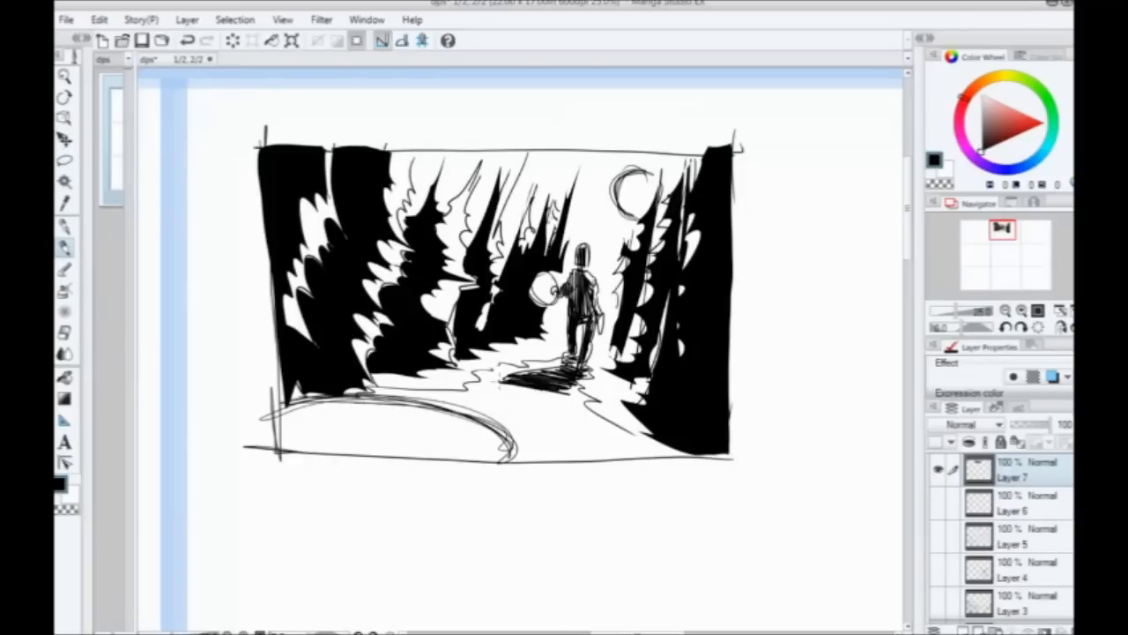
mouse_move(295, 398)
mouse_down()
mouse_move(513, 458)
mouse_move(506, 440)
mouse_move(511, 455)
mouse_up()
drag(451, 404, 523, 460)
drag(365, 432, 388, 451)
drag(386, 434, 362, 445)
key(ctrl+z)
key(ctrl+z)
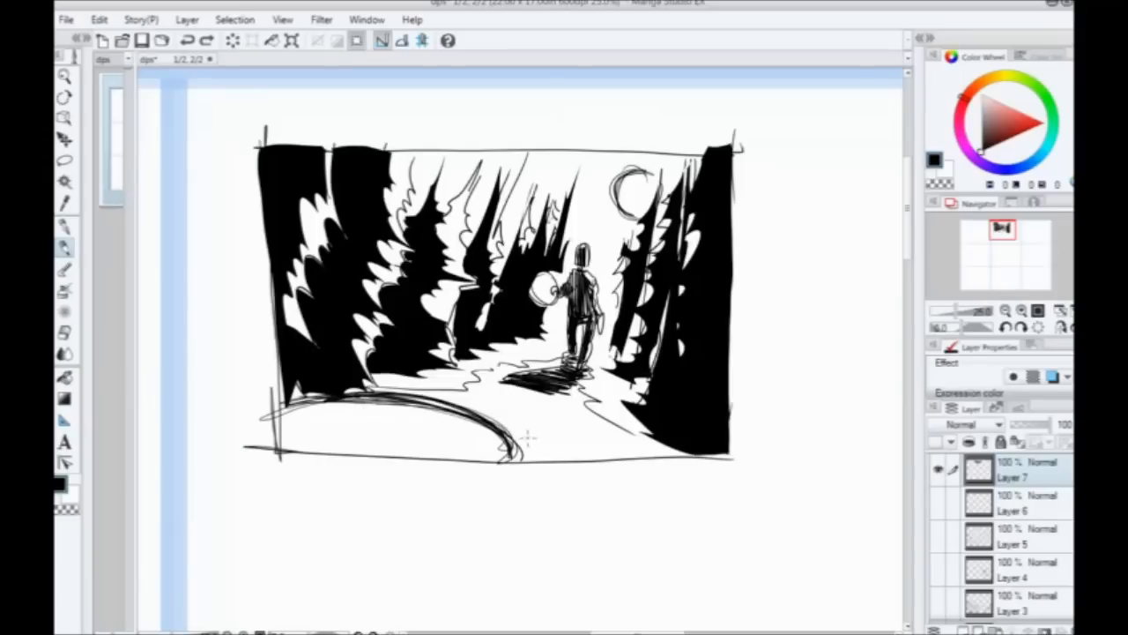
Step: Extend the figure's cast shadow across the path with black hatching that meets the mound's curved edge
mouse_move(555, 383)
mouse_down()
mouse_move(499, 402)
mouse_move(488, 389)
mouse_move(486, 407)
mouse_up()
mouse_move(579, 411)
mouse_down()
mouse_move(475, 386)
mouse_move(429, 389)
mouse_move(518, 426)
mouse_up()
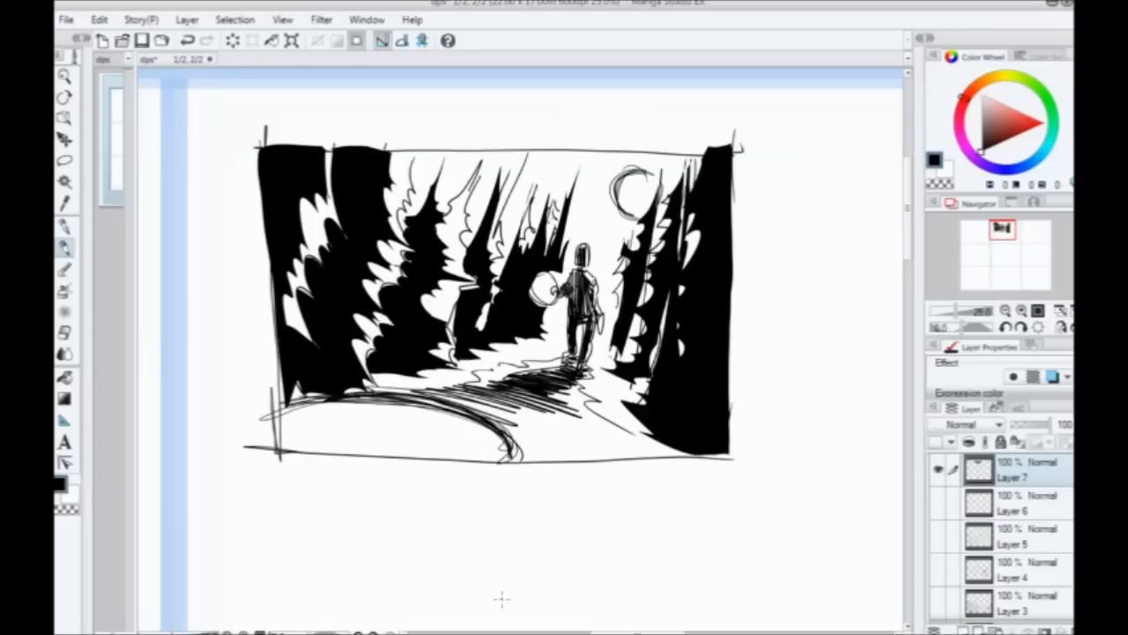
drag(439, 425, 335, 401)
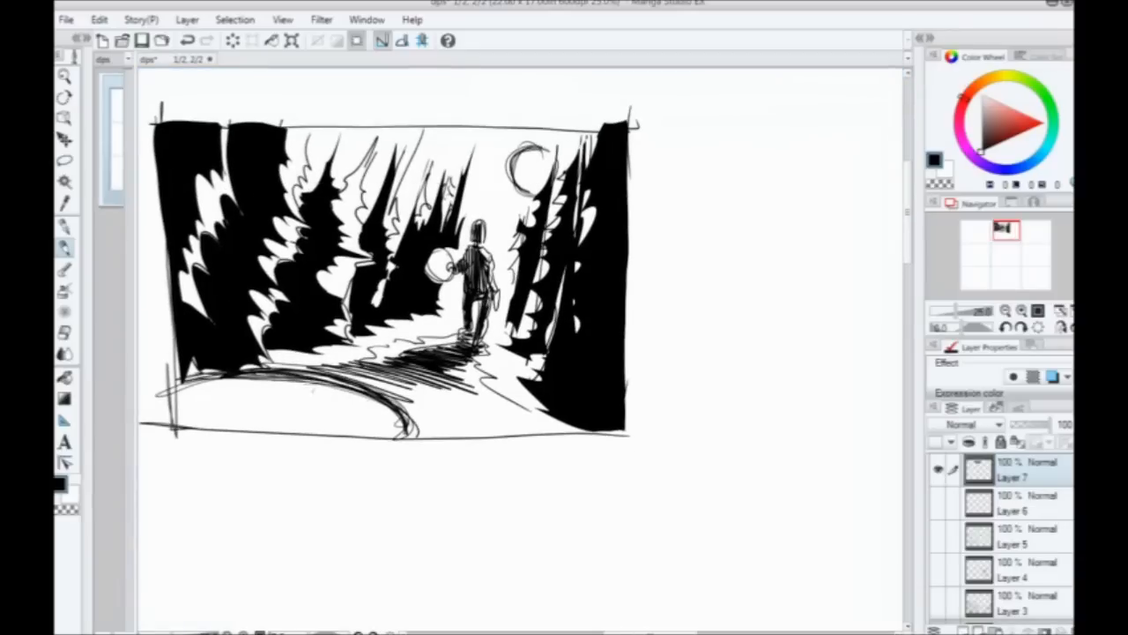
mouse_move(391, 377)
mouse_down()
mouse_move(335, 390)
mouse_move(409, 393)
mouse_move(278, 368)
mouse_move(379, 390)
mouse_up()
drag(314, 372, 409, 419)
drag(363, 383, 407, 431)
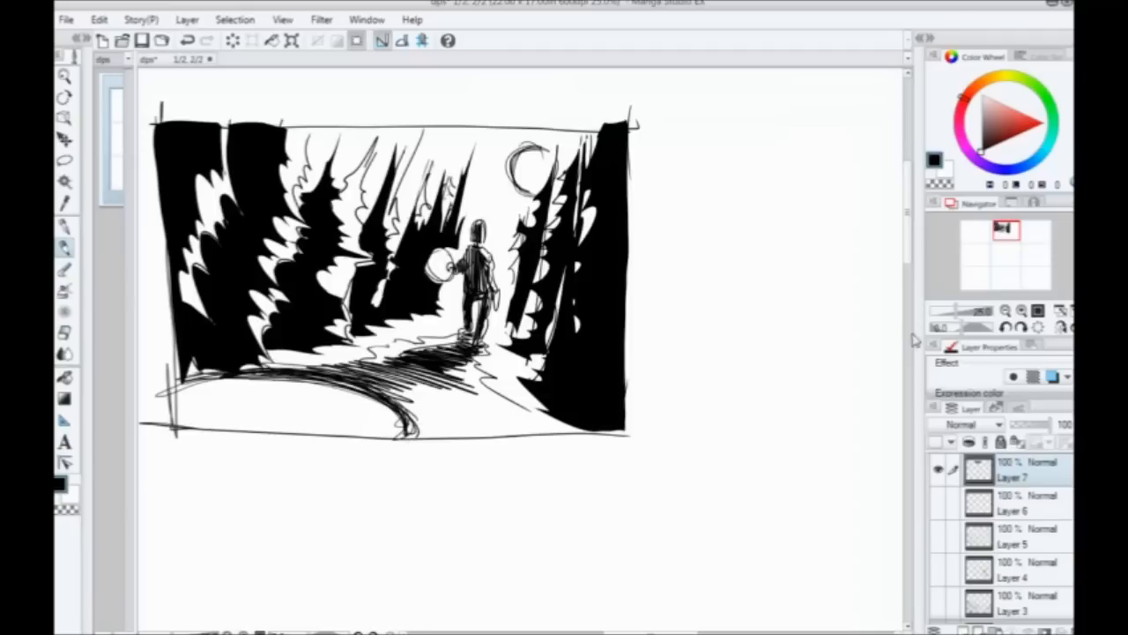
Step: Try filling the entire path around the mound with black through a lasso selection, and undo the fill
click(65, 160)
mouse_move(242, 347)
mouse_down()
mouse_move(342, 343)
mouse_move(437, 311)
mouse_move(471, 315)
mouse_move(527, 340)
mouse_move(617, 432)
mouse_move(398, 434)
mouse_move(340, 379)
mouse_move(220, 344)
mouse_up()
click(474, 461)
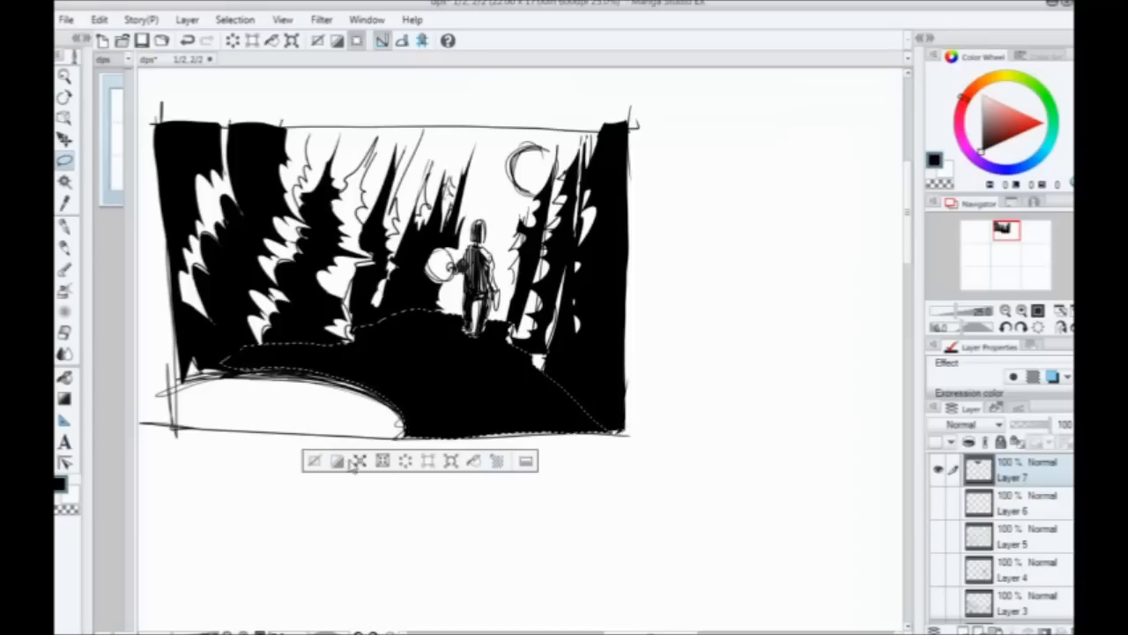
click(314, 461)
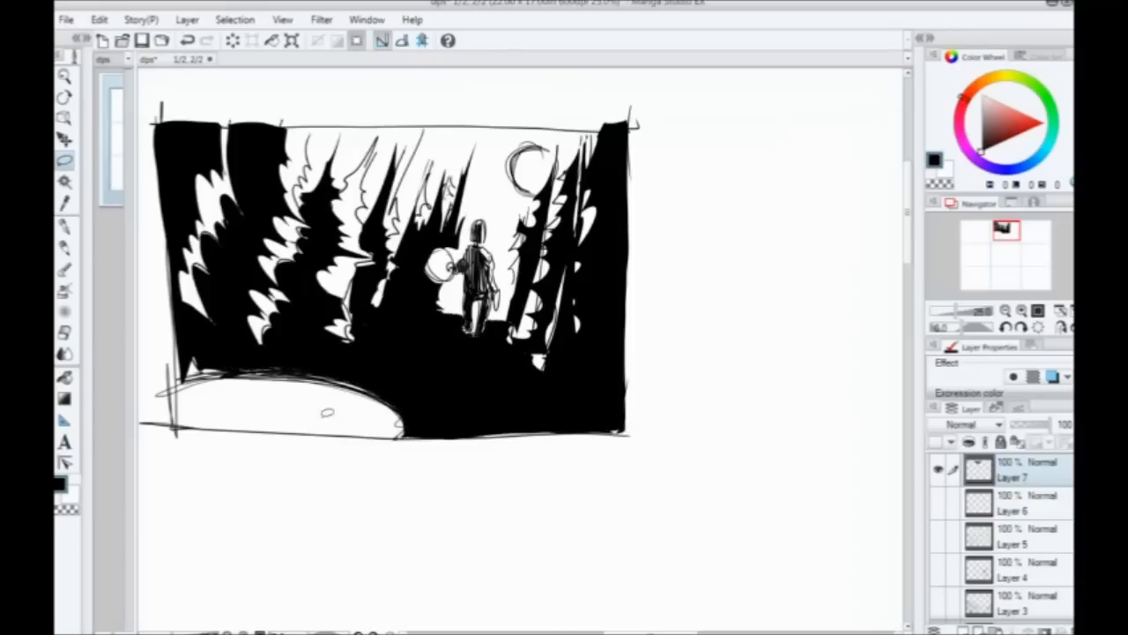
scroll(330, 402, up, 1)
key(ctrl+z)
key(ctrl+z)
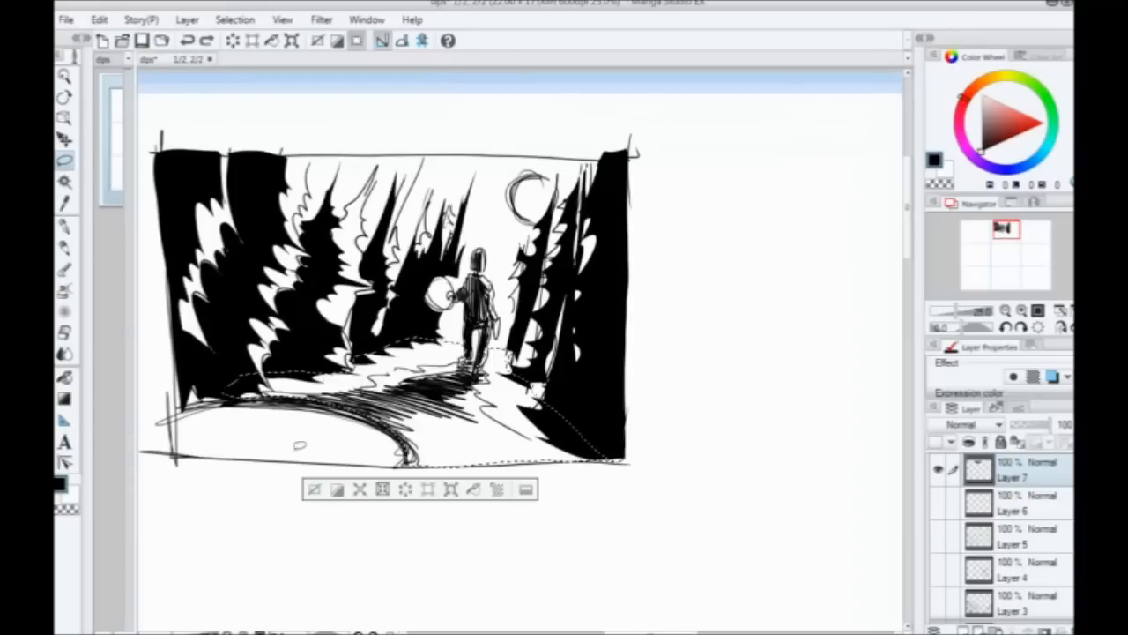
click(314, 489)
Step: Lasso only the shadow area running from the figure's feet along the mound's edge and fill it with black
click(68, 163)
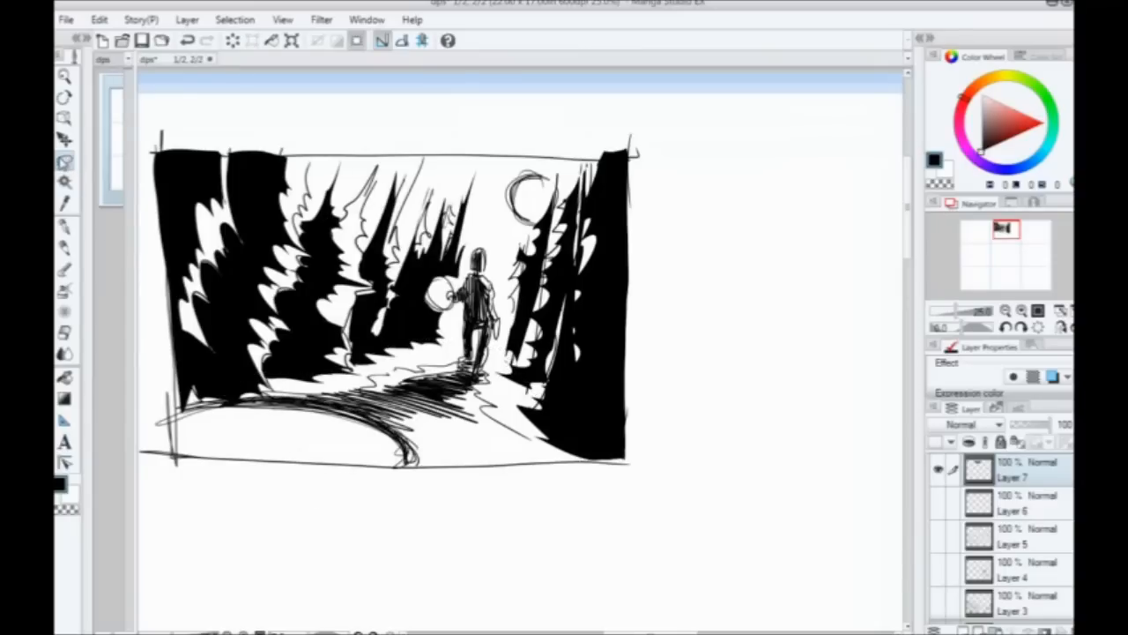
mouse_move(472, 350)
mouse_down()
mouse_move(244, 384)
mouse_move(383, 424)
mouse_move(423, 463)
mouse_move(490, 415)
mouse_move(483, 393)
mouse_move(474, 398)
mouse_move(488, 371)
mouse_move(473, 353)
mouse_up()
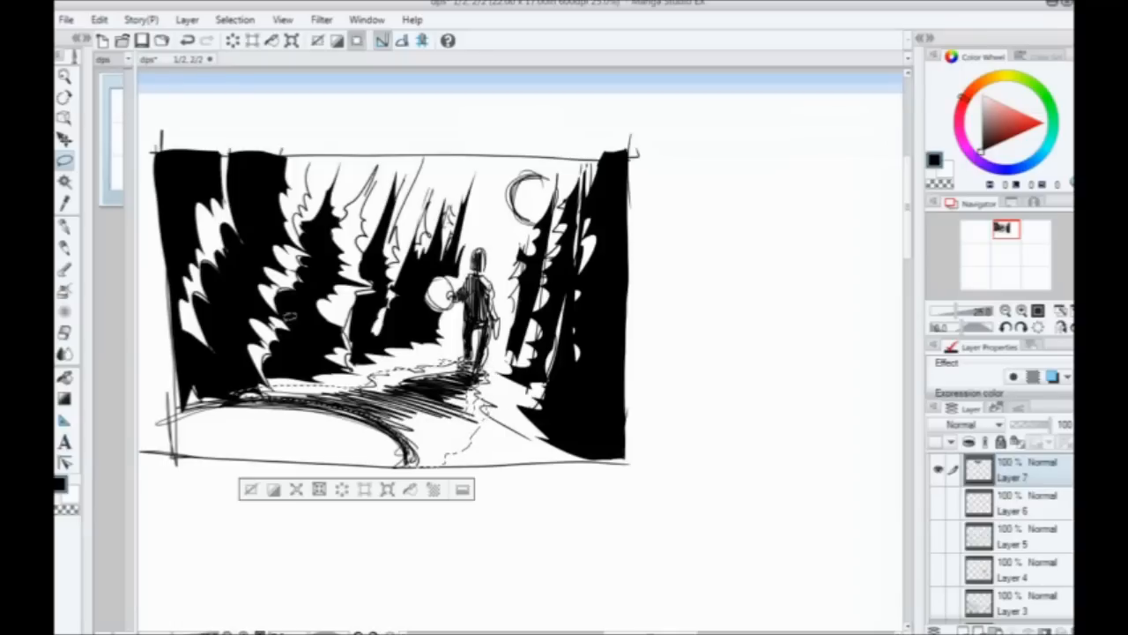
click(409, 489)
click(296, 489)
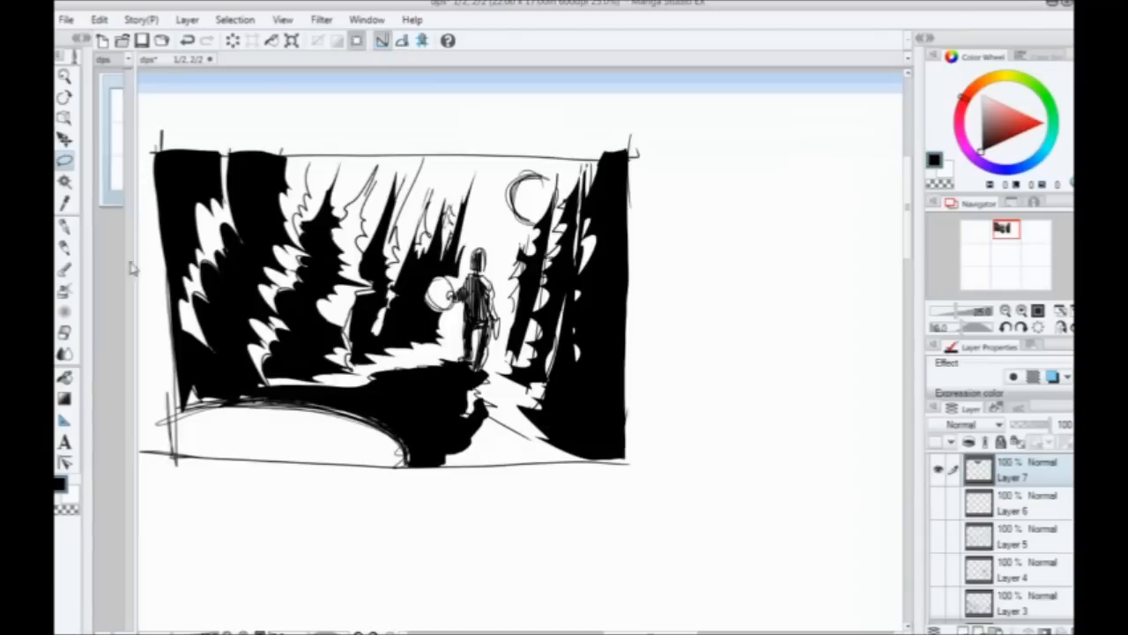
Step: Draw white light rays spreading from the figure's lantern over the trees and path, plus white flare ovals toward the upper left
click(64, 248)
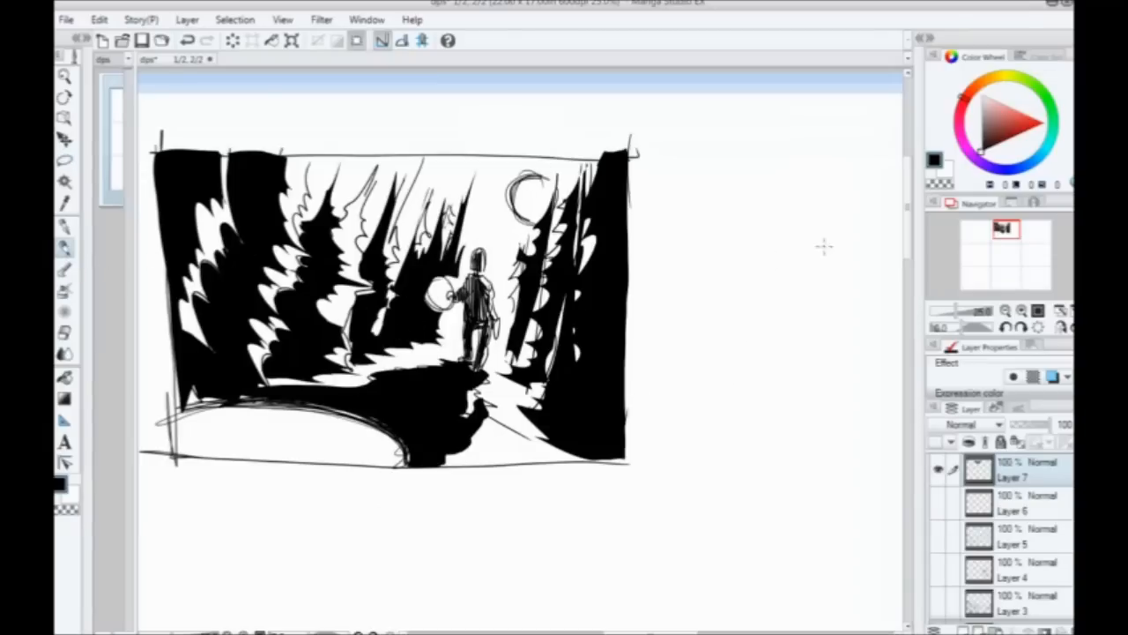
click(944, 170)
drag(426, 282, 185, 206)
drag(430, 292, 233, 220)
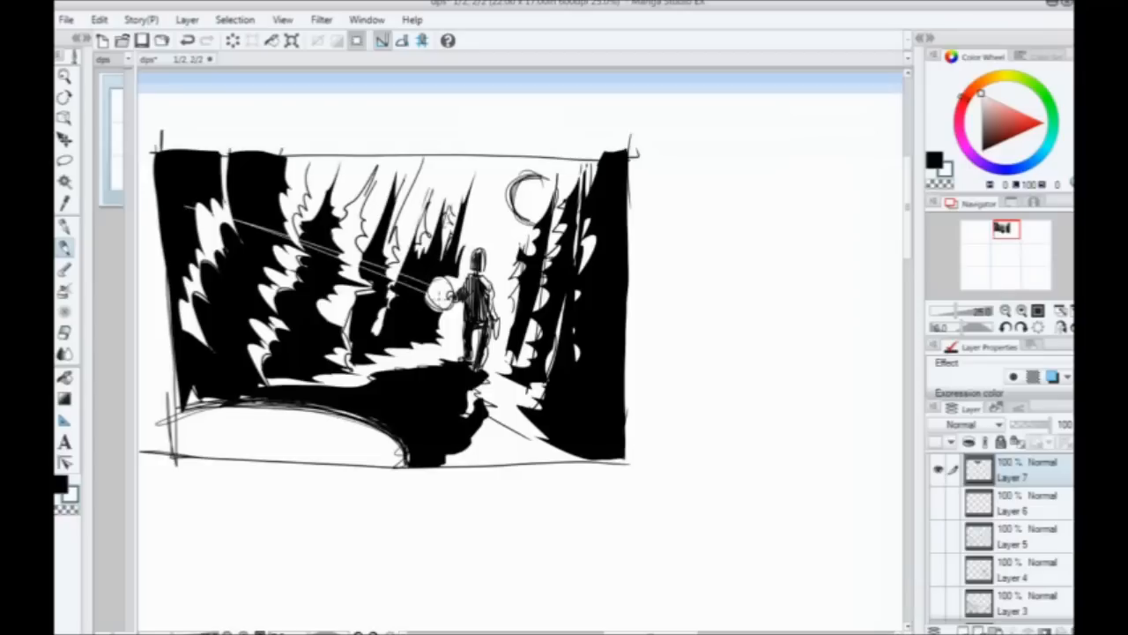
mouse_move(448, 300)
mouse_down()
mouse_move(434, 471)
mouse_move(410, 462)
mouse_move(423, 468)
mouse_move(317, 339)
mouse_move(185, 356)
mouse_move(263, 357)
mouse_up()
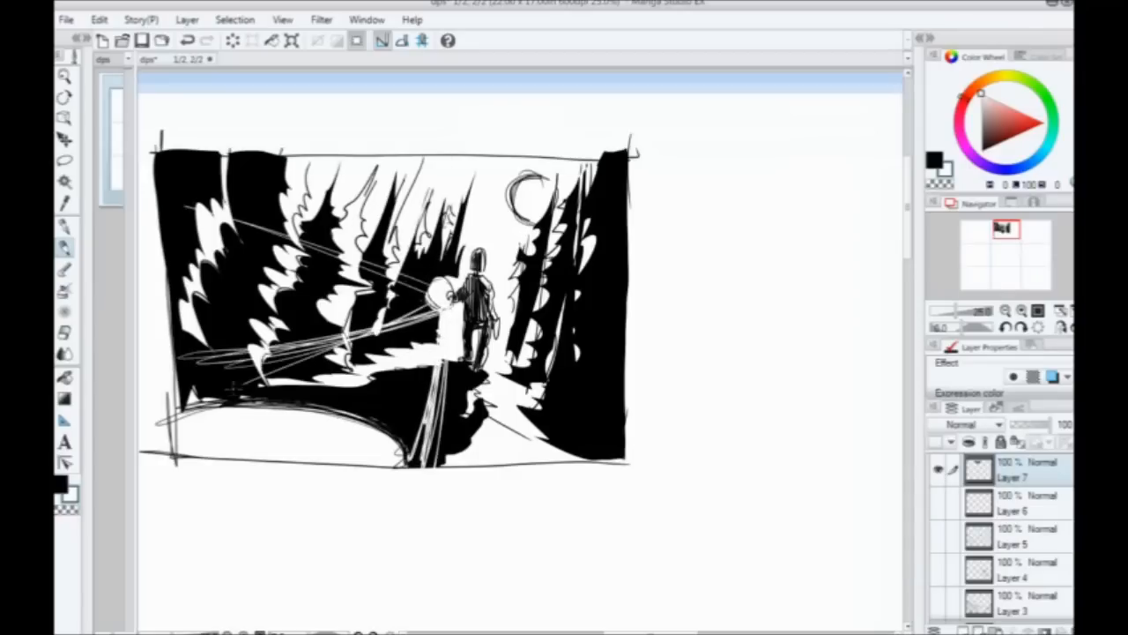
drag(423, 319, 229, 392)
mouse_move(436, 281)
mouse_down()
mouse_move(448, 250)
mouse_move(401, 281)
mouse_up()
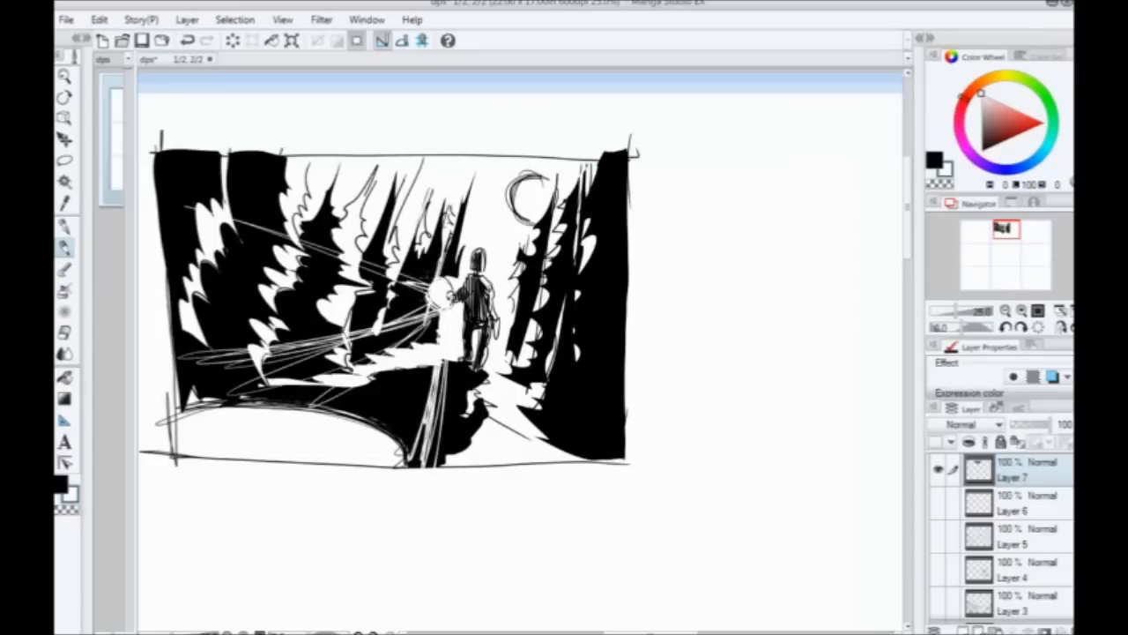
mouse_move(295, 252)
mouse_down()
mouse_move(205, 194)
mouse_move(243, 242)
mouse_move(195, 195)
mouse_up()
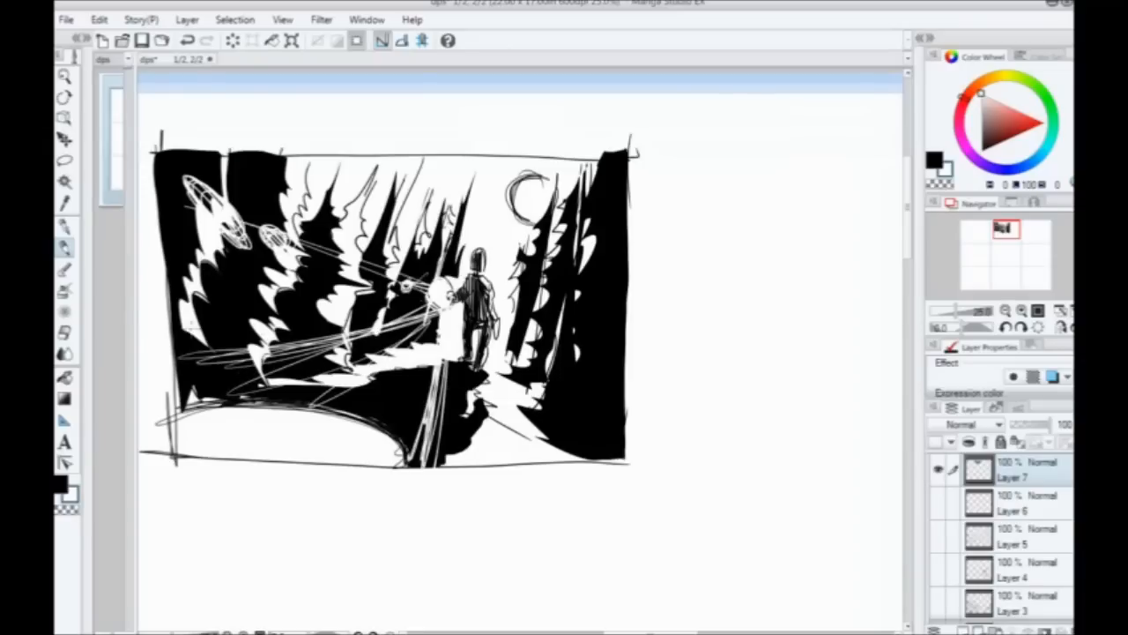
Step: Switch back to black and redraw the moon as a full circle
click(933, 160)
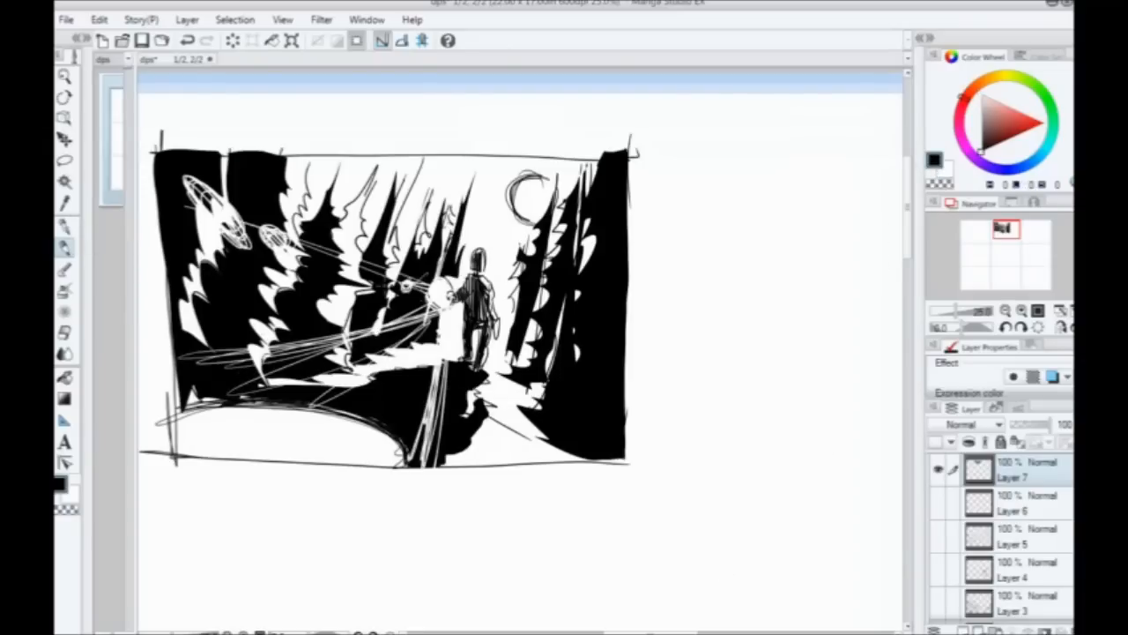
mouse_move(534, 222)
mouse_down()
mouse_move(539, 172)
mouse_move(527, 220)
mouse_up()
drag(543, 171, 534, 226)
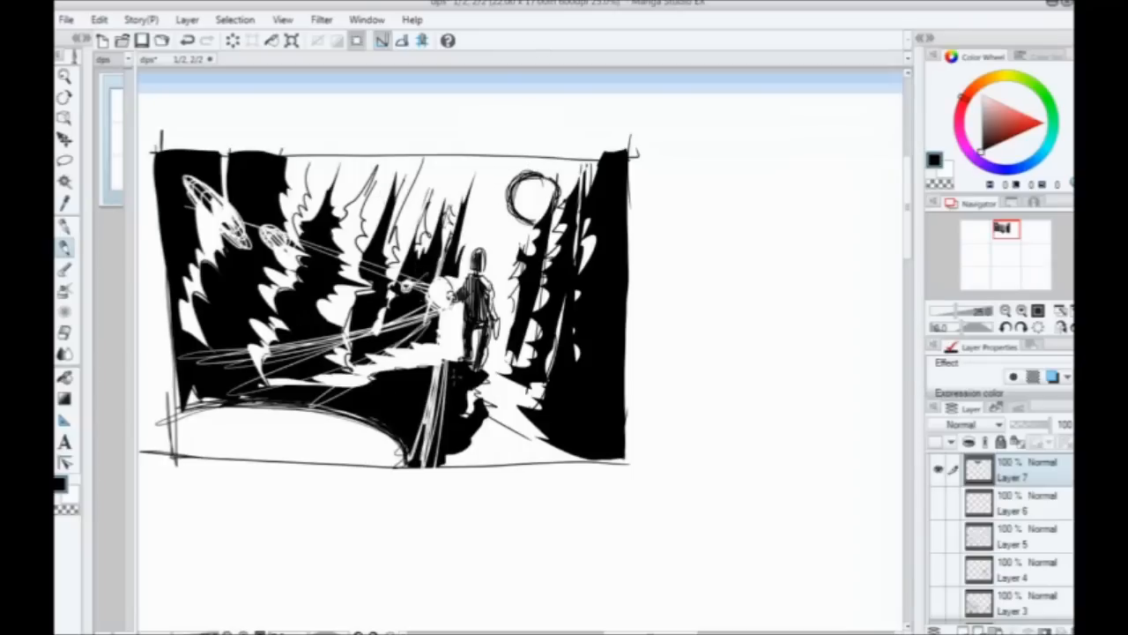
Step: Draw a curved stroke through the top border above the left-centre trees and undo the trial arcs near the moon
drag(398, 129, 383, 190)
drag(434, 107, 531, 256)
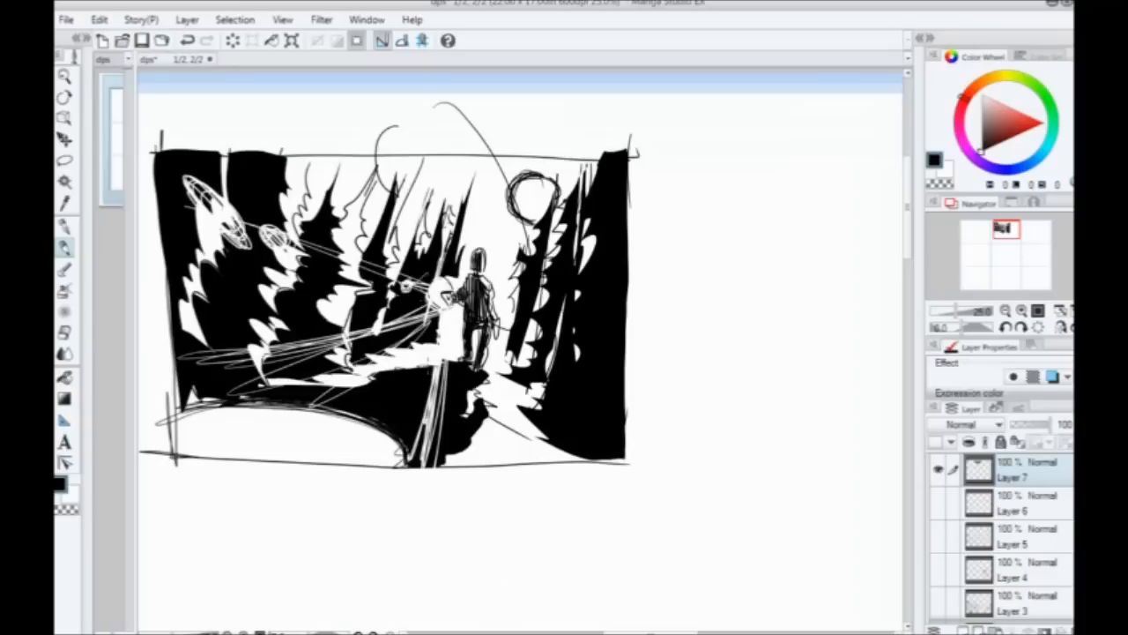
key(ctrl+z)
drag(474, 132, 527, 196)
key(ctrl+z)
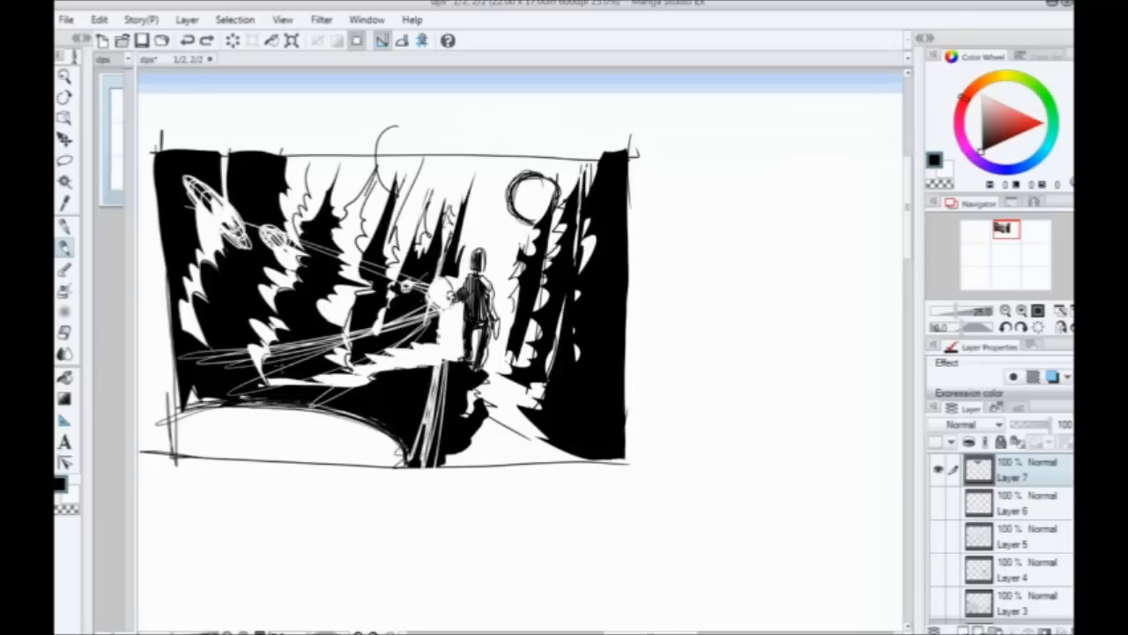
Step: Sketch curly cloud outlines in the sky between the moon and the trees, above the figure's head
drag(251, 402, 189, 406)
scroll(379, 470, up, 1)
scroll(379, 470, up, 1)
drag(374, 257, 587, 520)
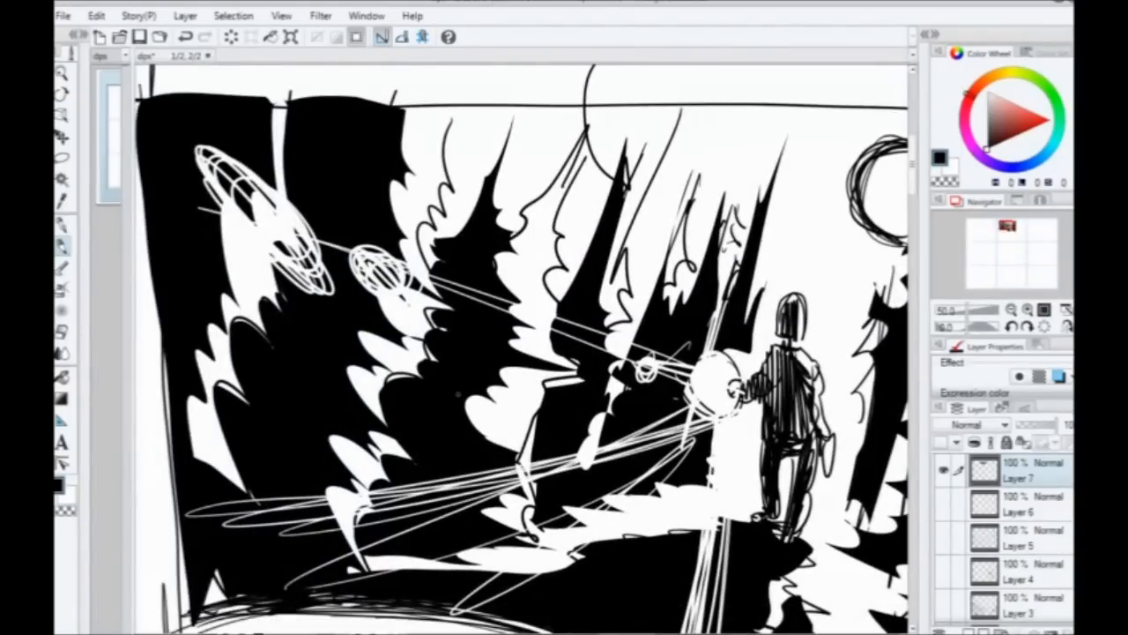
key(ctrl+z)
drag(684, 244, 414, 292)
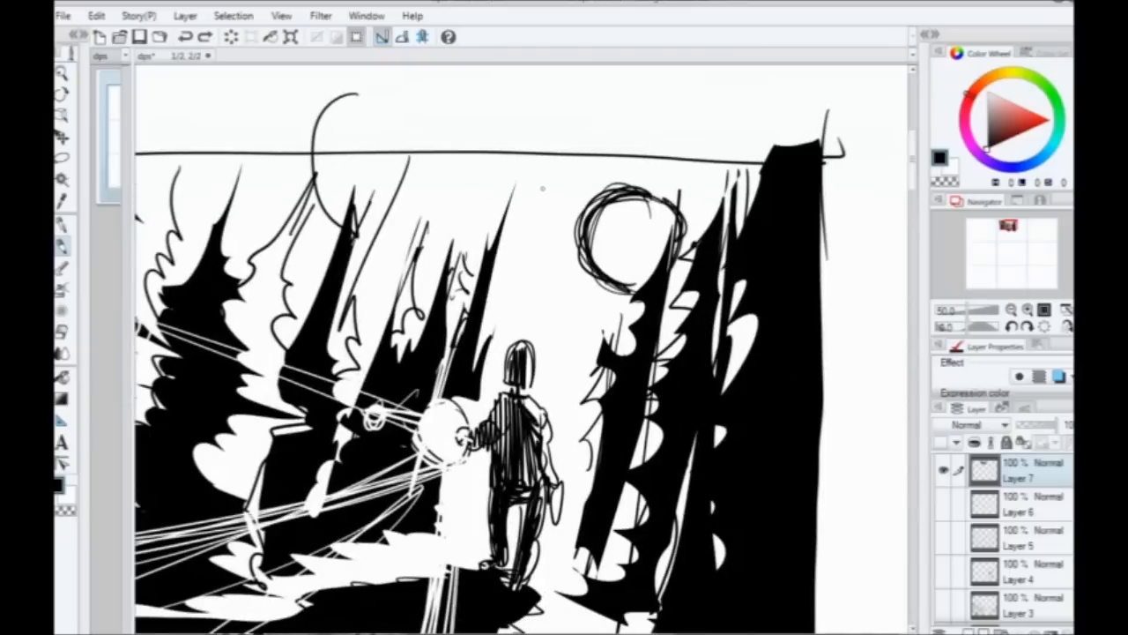
mouse_move(569, 262)
mouse_down()
mouse_move(541, 259)
mouse_move(509, 231)
mouse_up()
mouse_move(546, 257)
mouse_down()
mouse_move(568, 279)
mouse_move(560, 306)
mouse_move(526, 284)
mouse_move(563, 306)
mouse_move(558, 332)
mouse_move(504, 314)
mouse_up()
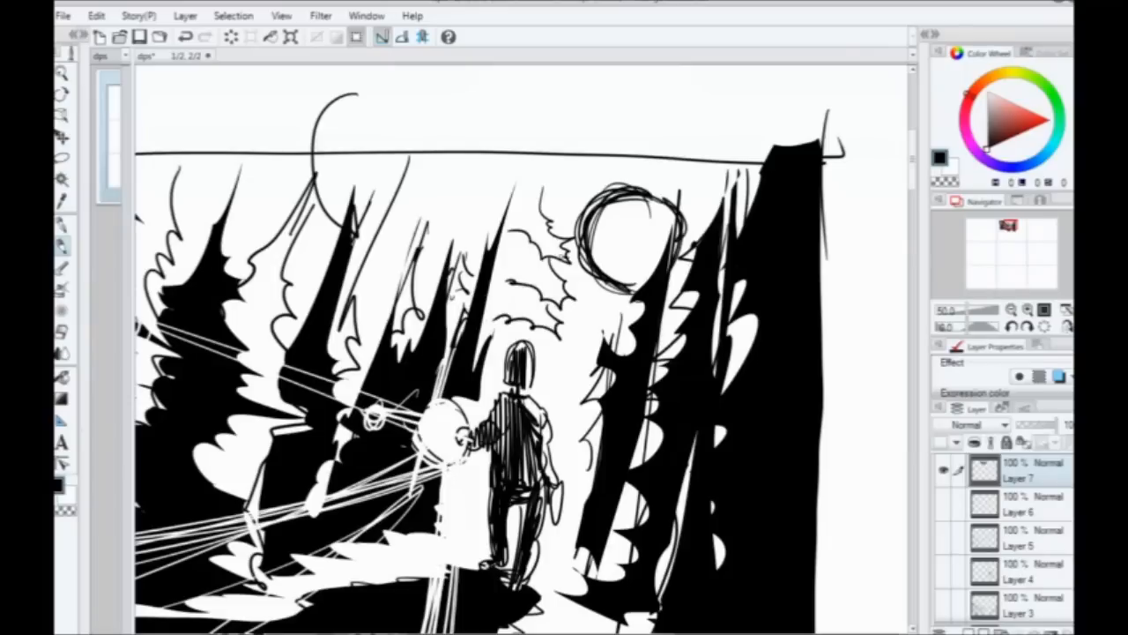
Step: Thicken the undersides of the clouds beside the moon and undo the strokes on the lower clouds
drag(546, 256, 513, 226)
drag(546, 291, 504, 272)
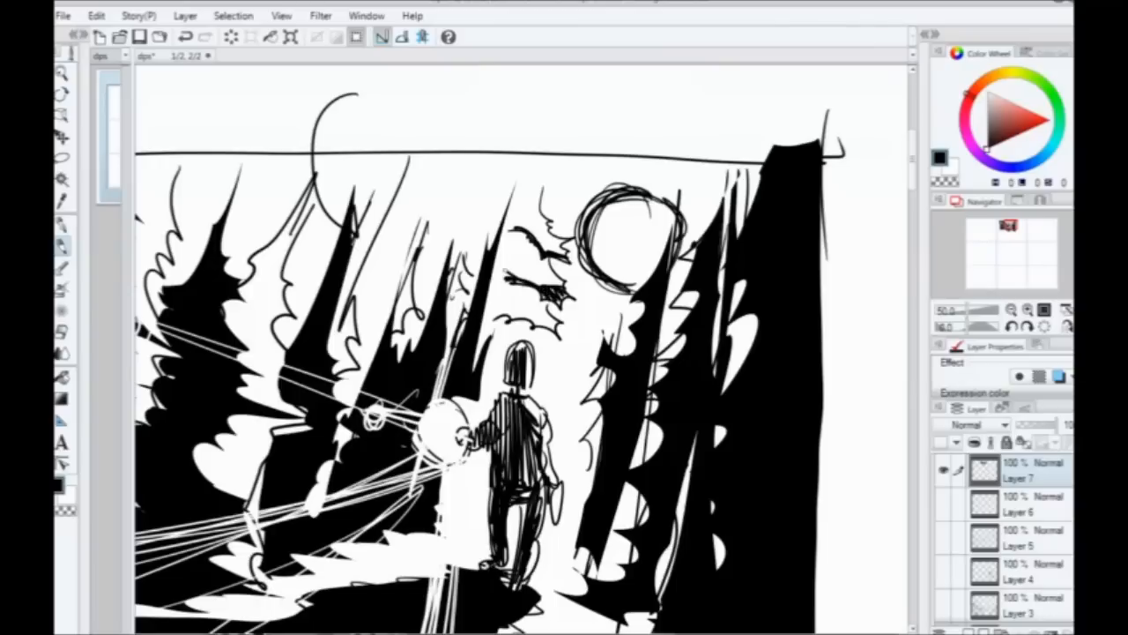
drag(555, 326, 483, 310)
drag(502, 271, 497, 322)
key(ctrl+z)
key(ctrl+z)
key(ctrl+z)
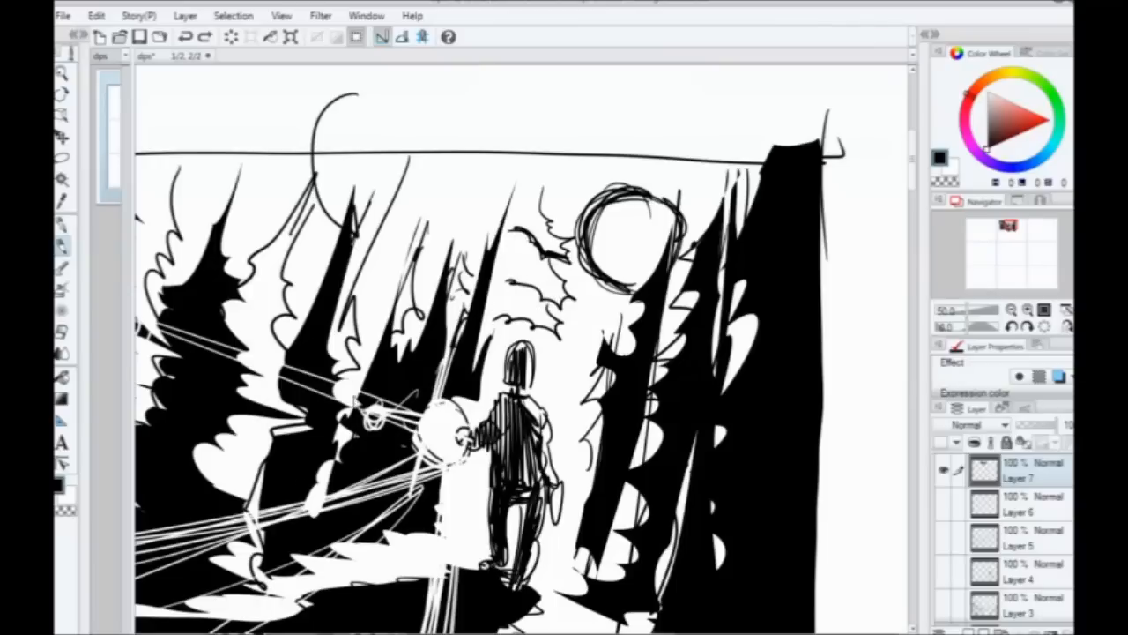
Step: Lasso the whole forest thumbnail and delete its black artwork from Layer 7
key(ctrl+minus)
key(ctrl+minus)
drag(398, 411, 673, 334)
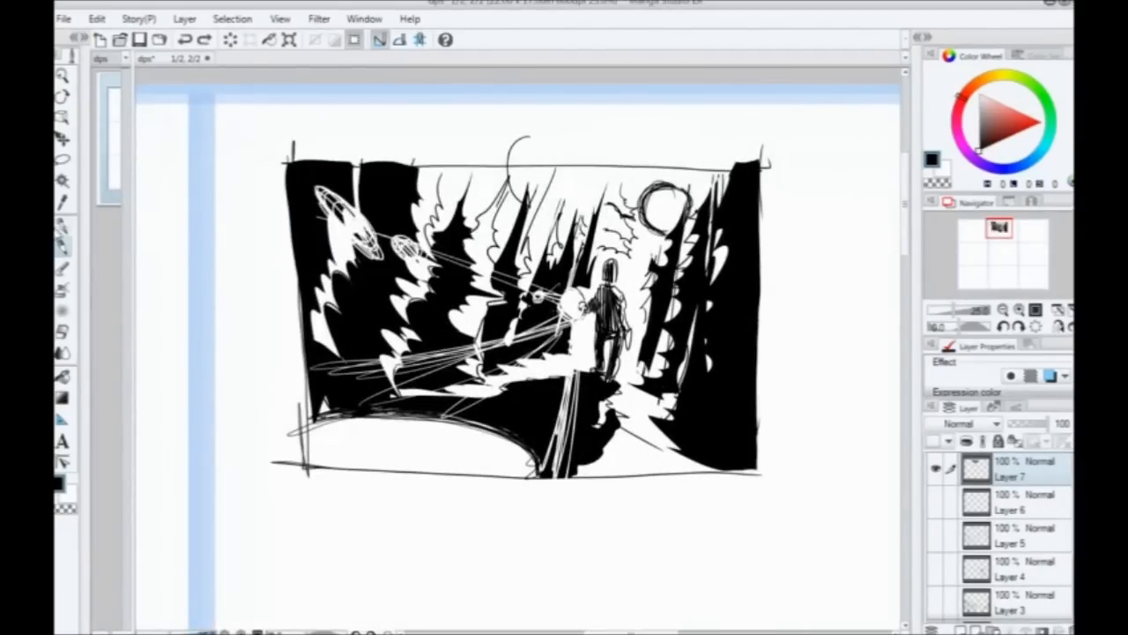
click(63, 160)
mouse_move(245, 154)
mouse_down()
mouse_move(252, 124)
mouse_move(498, 98)
mouse_move(795, 117)
mouse_move(814, 451)
mouse_move(495, 531)
mouse_move(264, 494)
mouse_move(244, 159)
mouse_up()
click(513, 559)
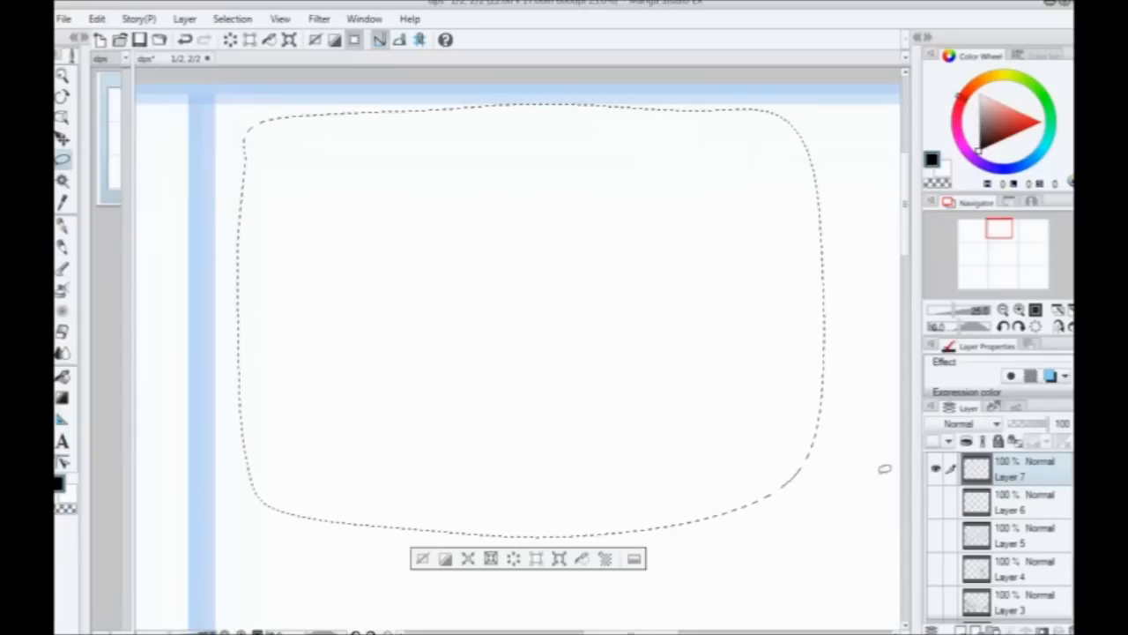
Step: Show Layers 6 and 5, and delete the blue thumbnail sketch inside the selection from Layer 5
click(936, 500)
click(936, 536)
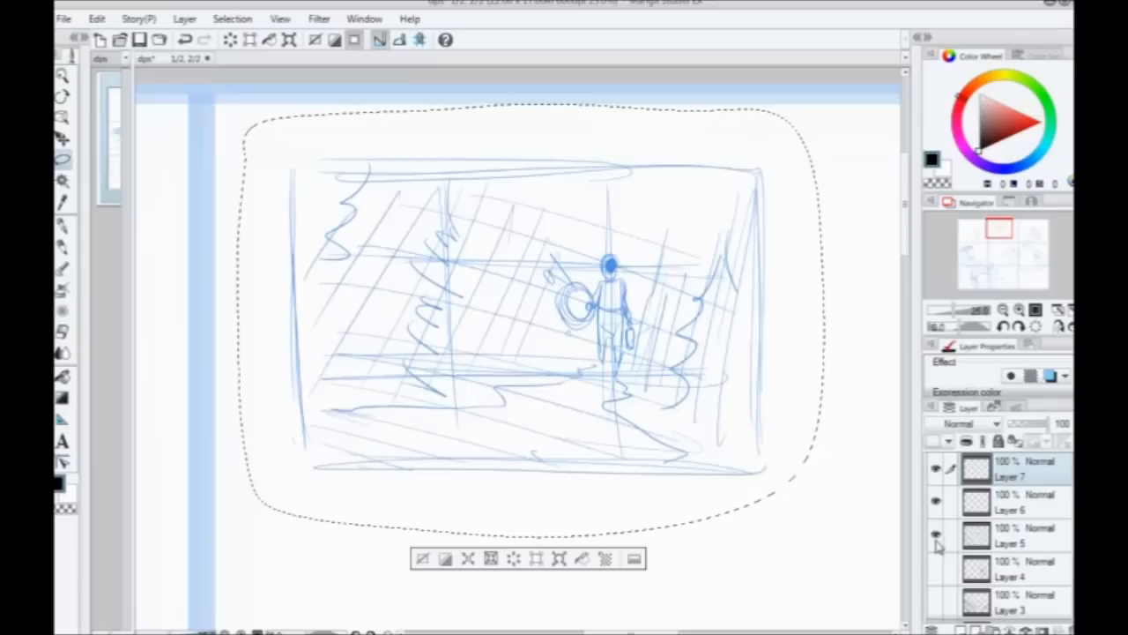
click(996, 542)
click(514, 559)
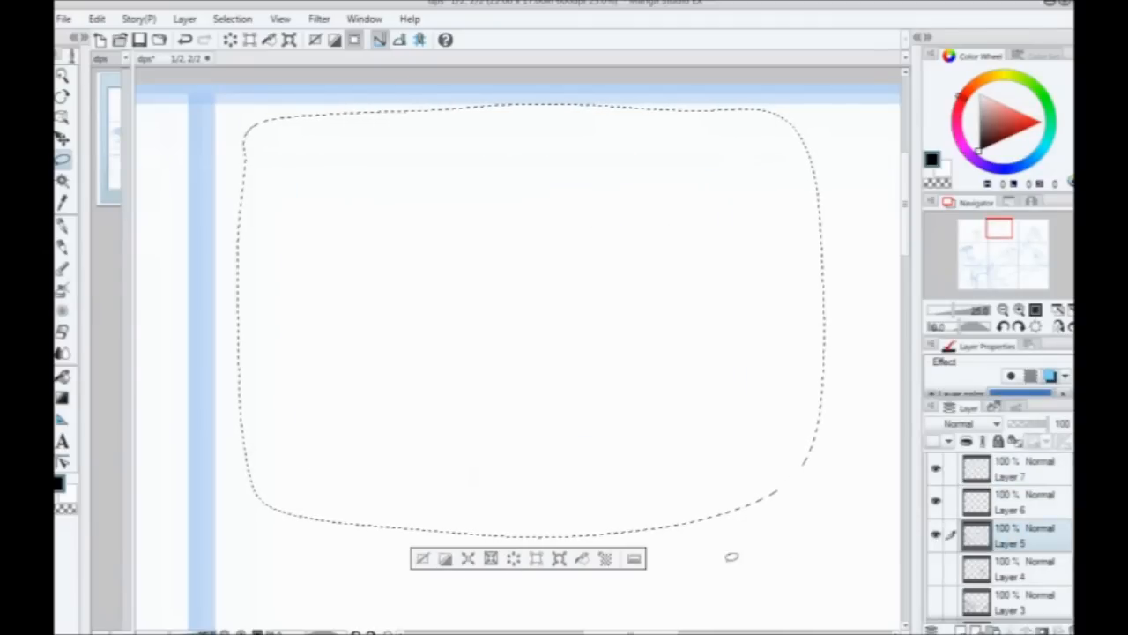
Step: Show the remaining comic page layers and clear the selection
scroll(1040, 522, down, 3)
click(935, 536)
click(422, 558)
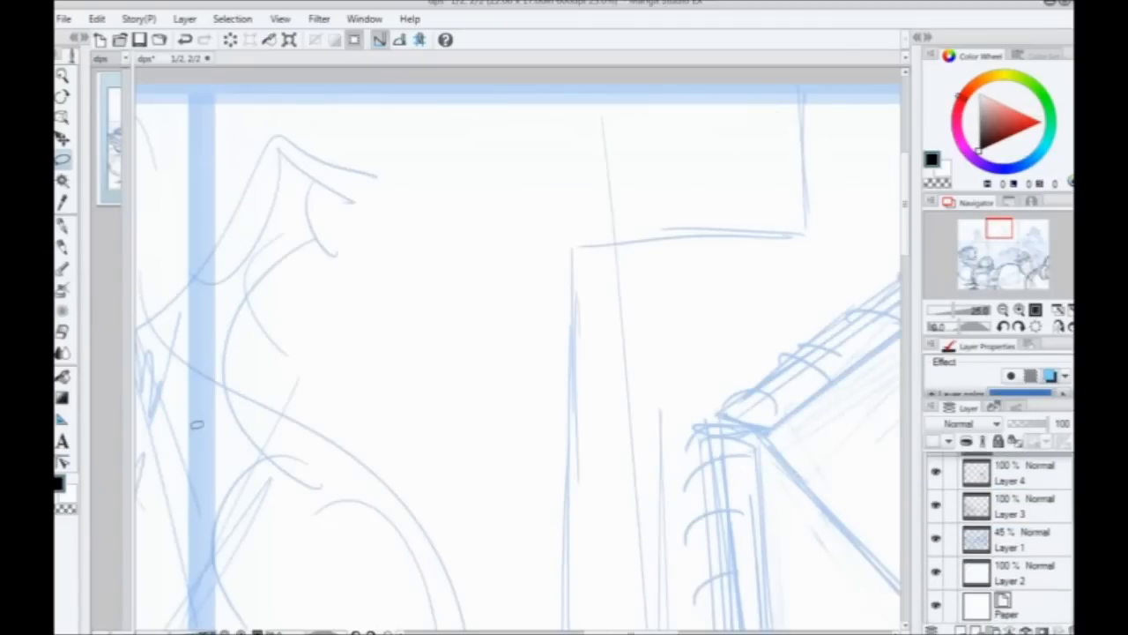
scroll(532, 190, down, 5)
drag(338, 371, 435, 457)
scroll(321, 312, up, 2)
drag(650, 309, 458, 467)
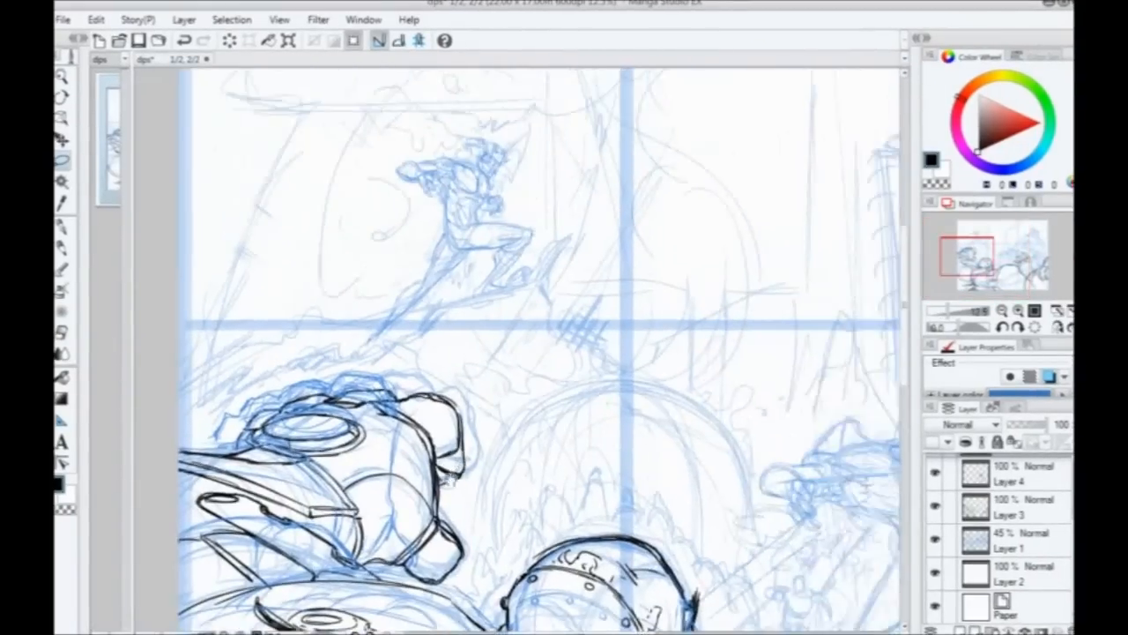
drag(1069, 564, 1061, 469)
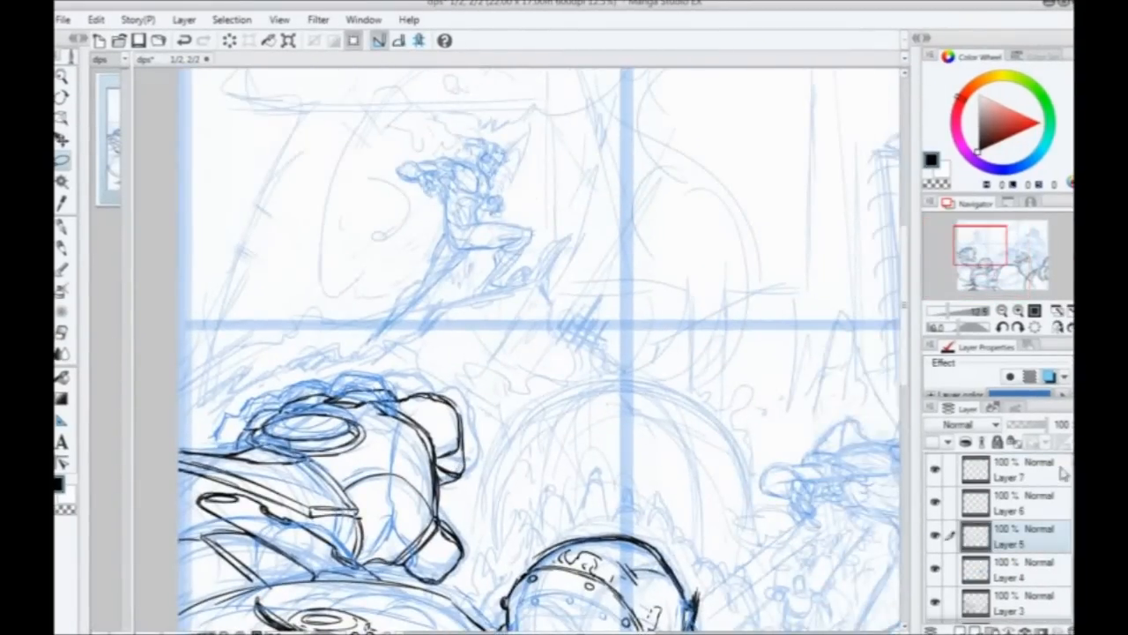
Step: Turn off Layer 5's blue layer colour effect and hide Layers 3 and 4
click(1012, 513)
click(1010, 534)
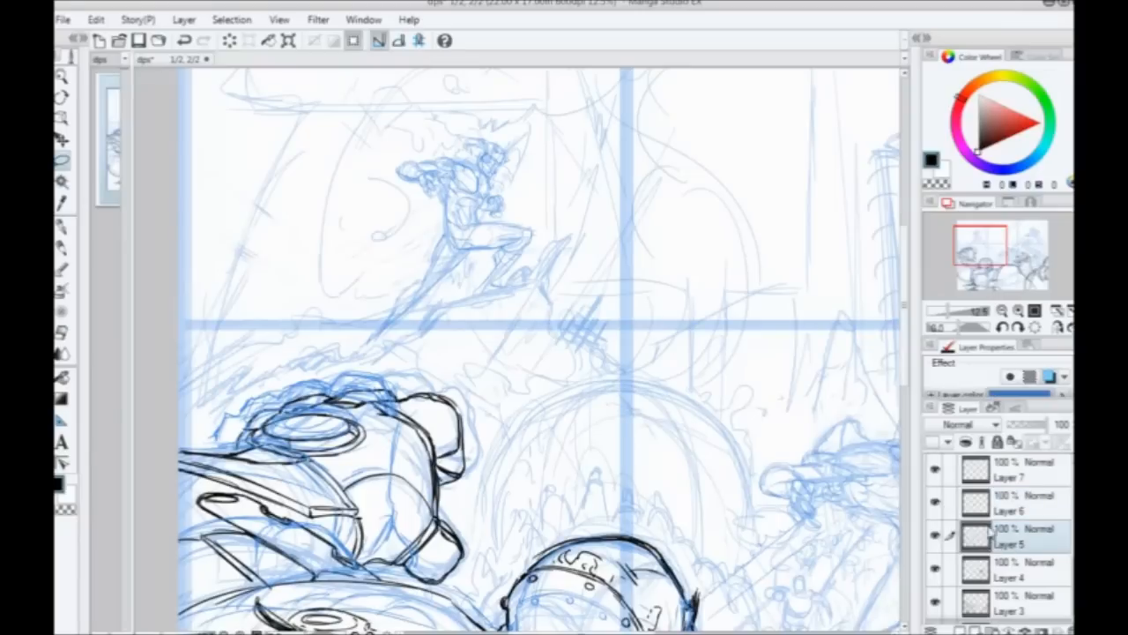
click(1049, 377)
drag(1071, 529, 1062, 610)
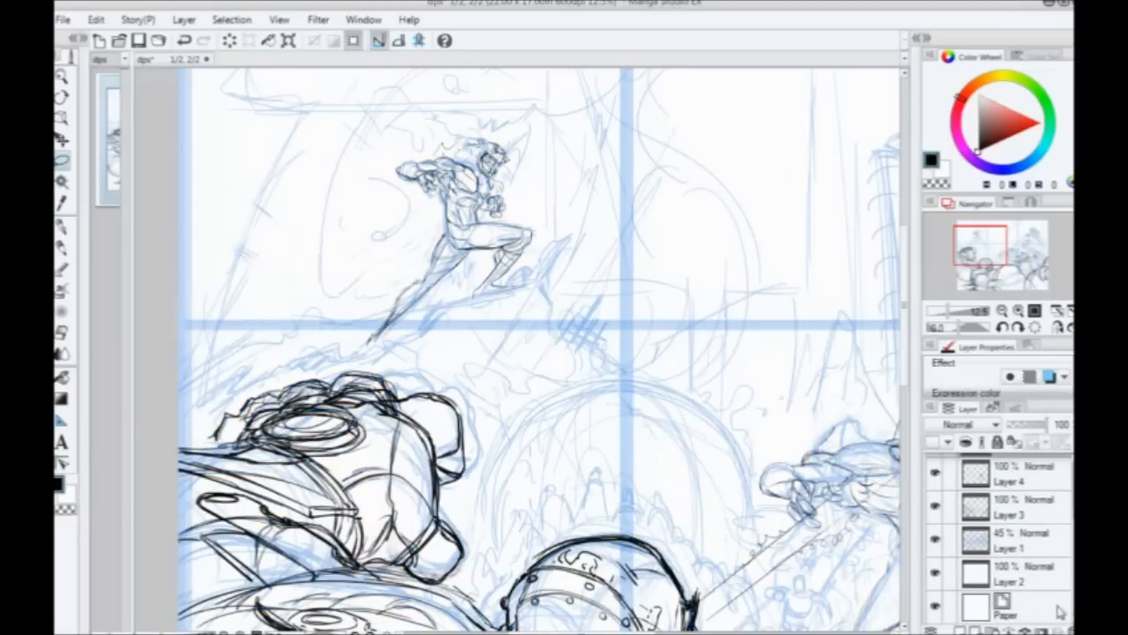
click(937, 507)
click(935, 473)
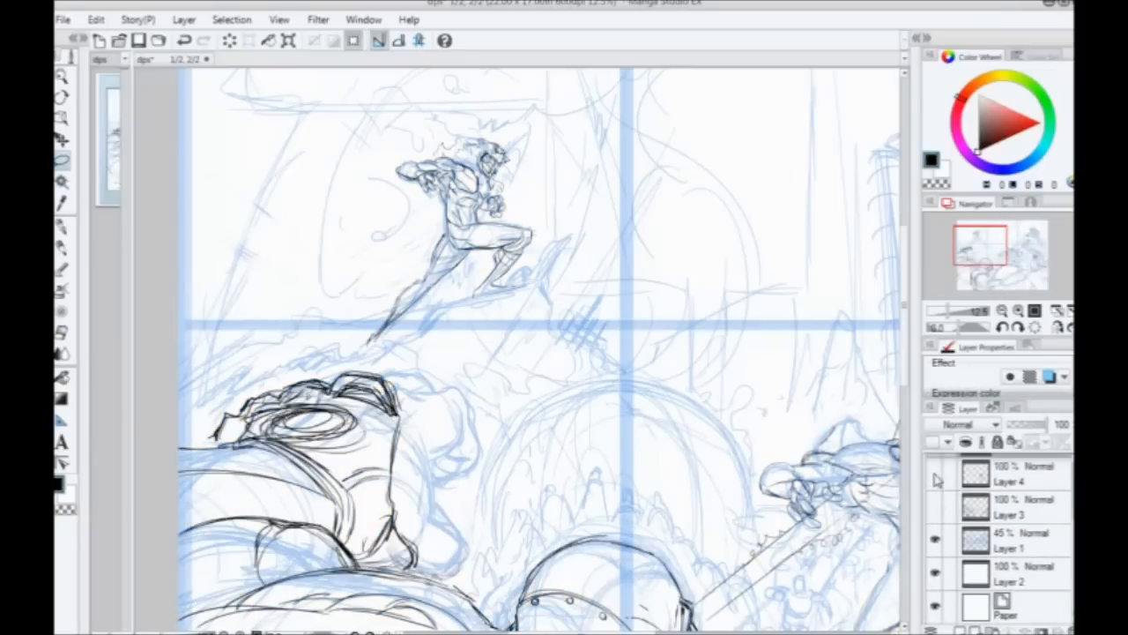
Step: Reduce the opacity of the rough sketch on Layer 1 to 27%
drag(506, 451, 379, 372)
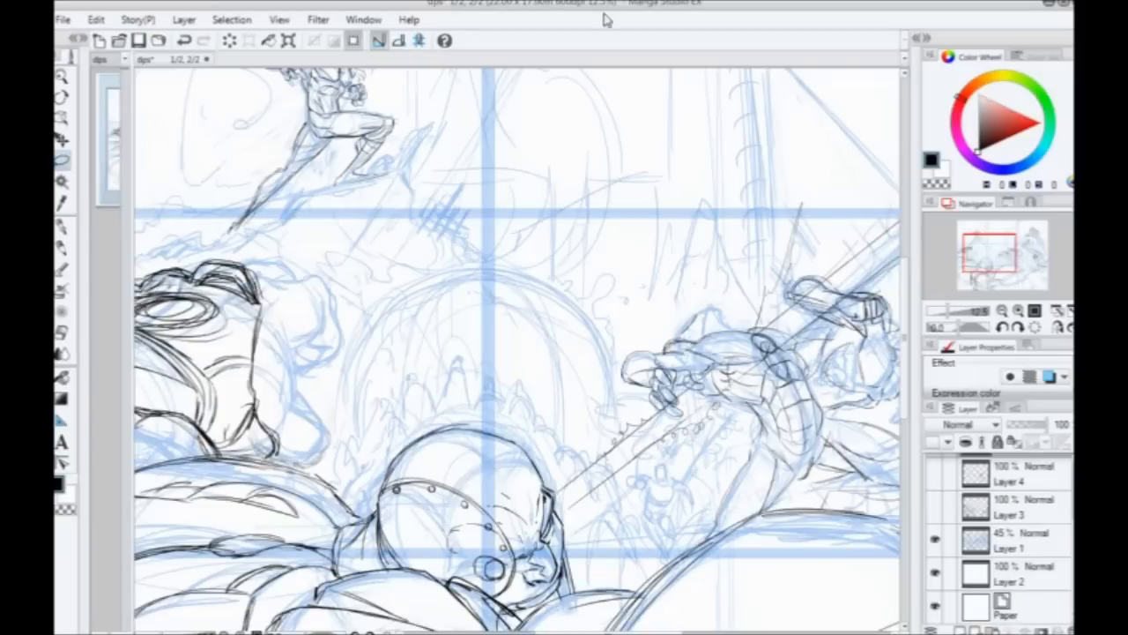
drag(458, 471, 356, 290)
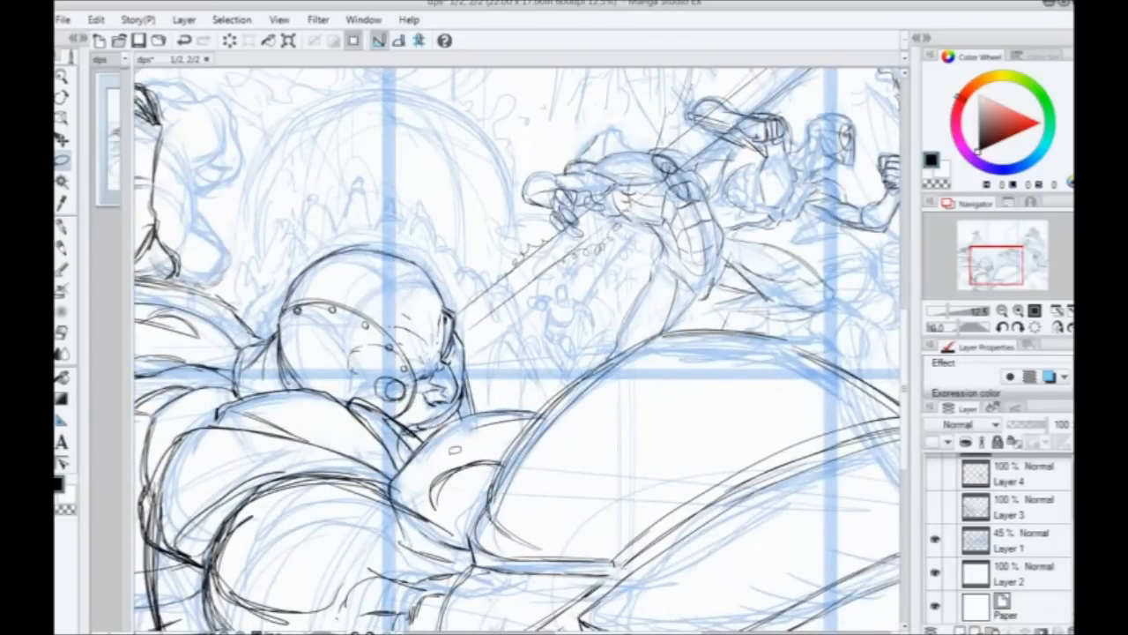
drag(683, 507, 361, 506)
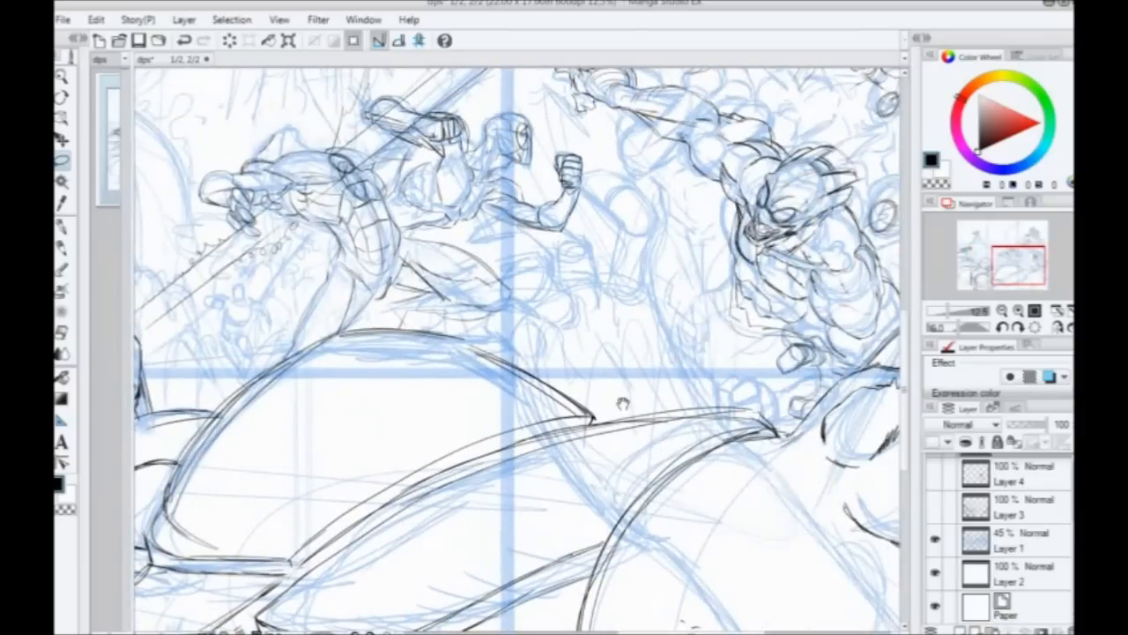
drag(622, 400, 520, 511)
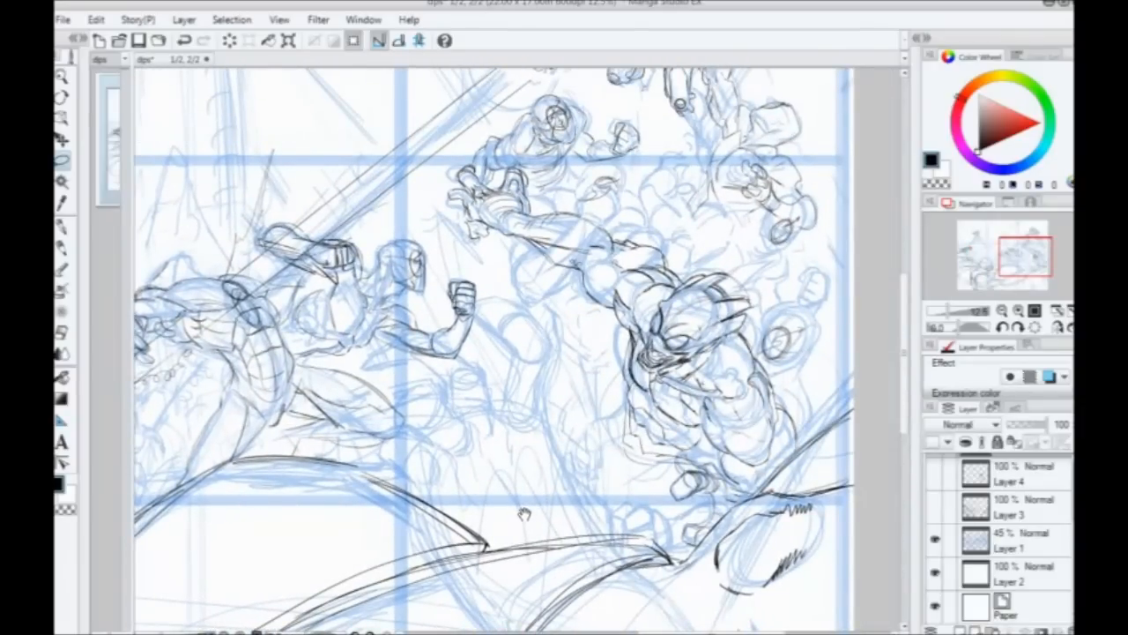
drag(533, 437, 608, 351)
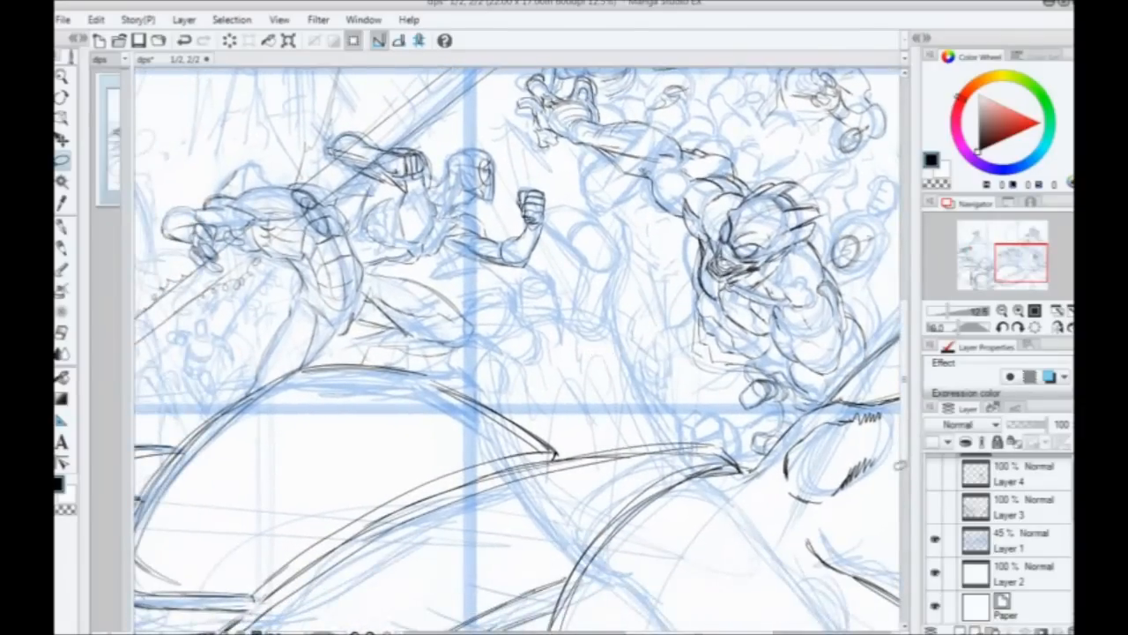
click(1005, 543)
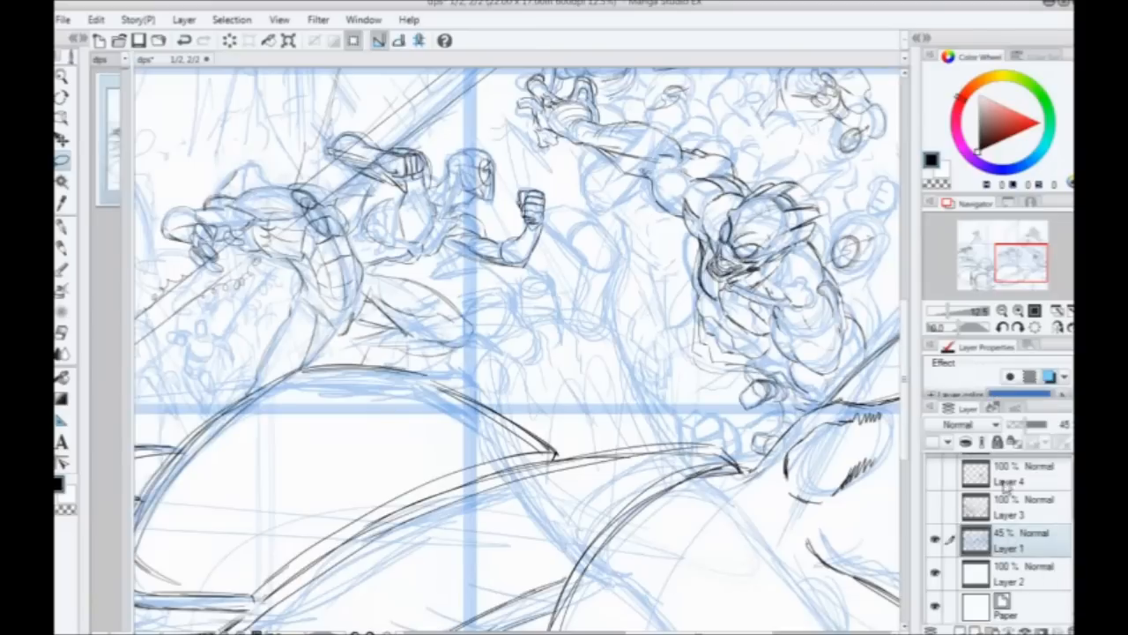
click(1013, 425)
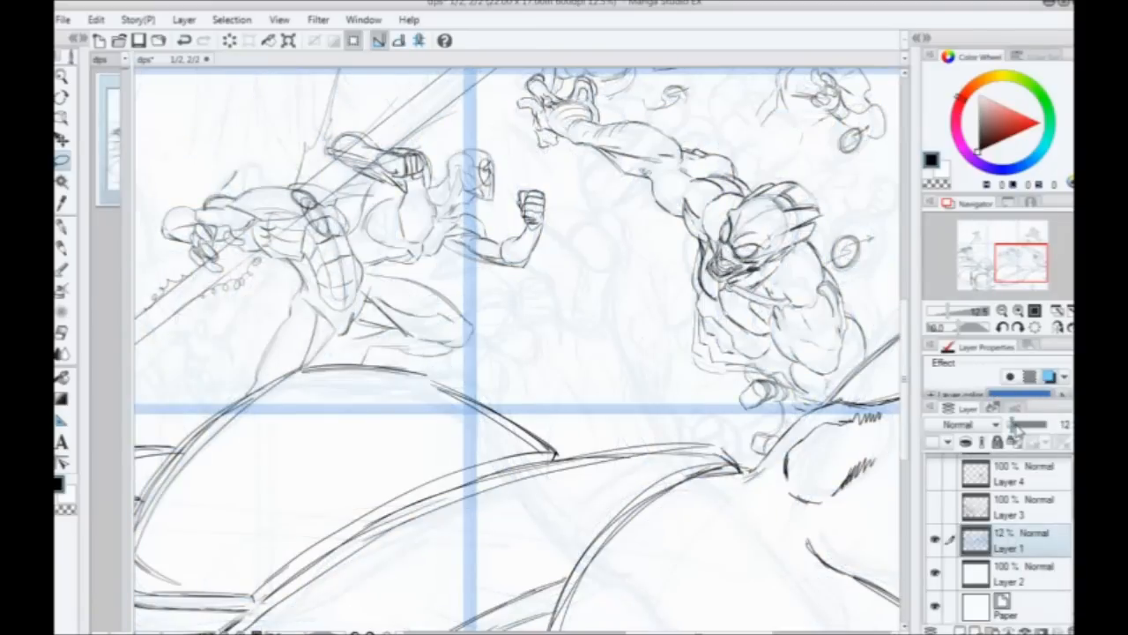
drag(1013, 426, 1022, 426)
Step: Check Layer 5 by toggling its visibility, select it, and toggle its layer colour effect
scroll(1062, 538, up, 3)
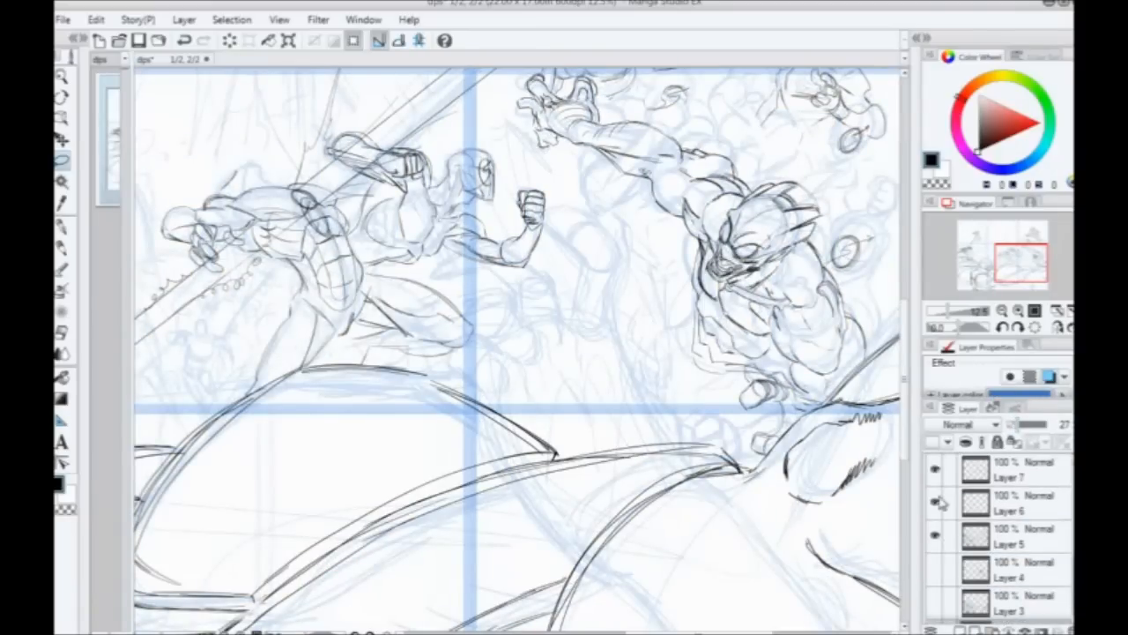
click(935, 534)
click(935, 534)
click(1009, 534)
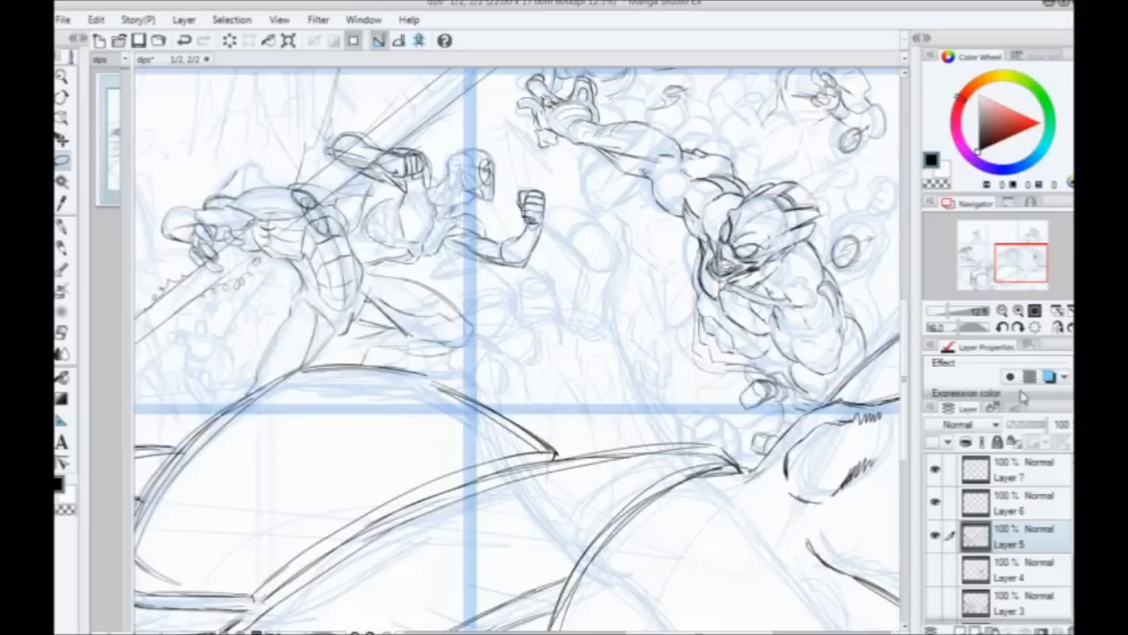
click(1002, 396)
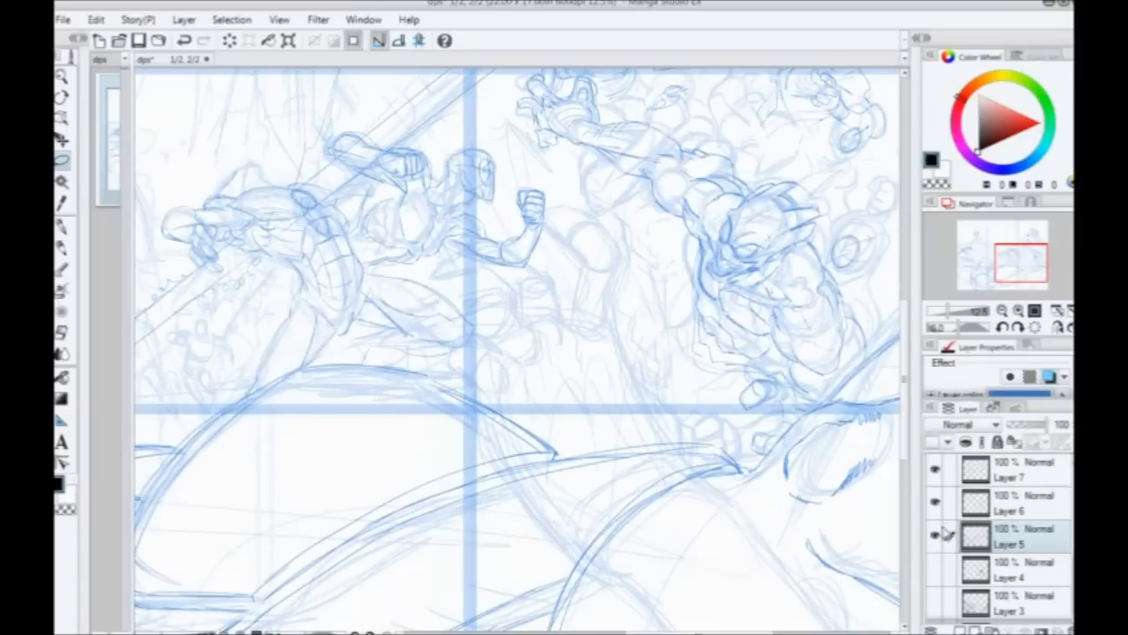
click(1049, 378)
click(1048, 378)
click(1049, 378)
Step: Set Layer 5's layer colour to red and its opacity to 73%
scroll(1062, 384, down, 1)
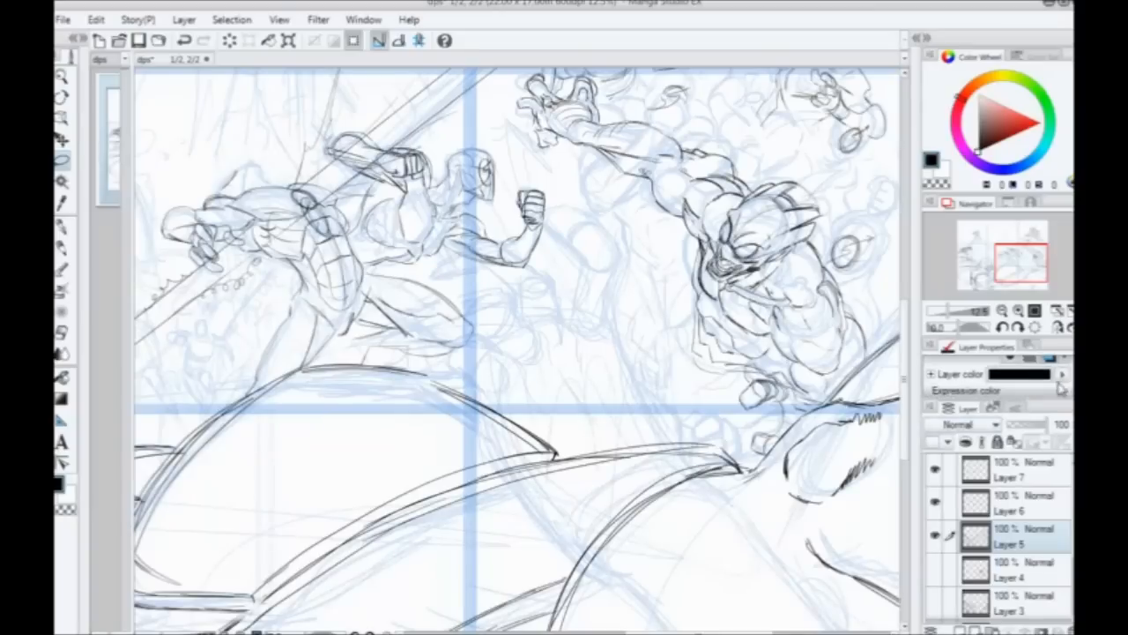
click(1063, 375)
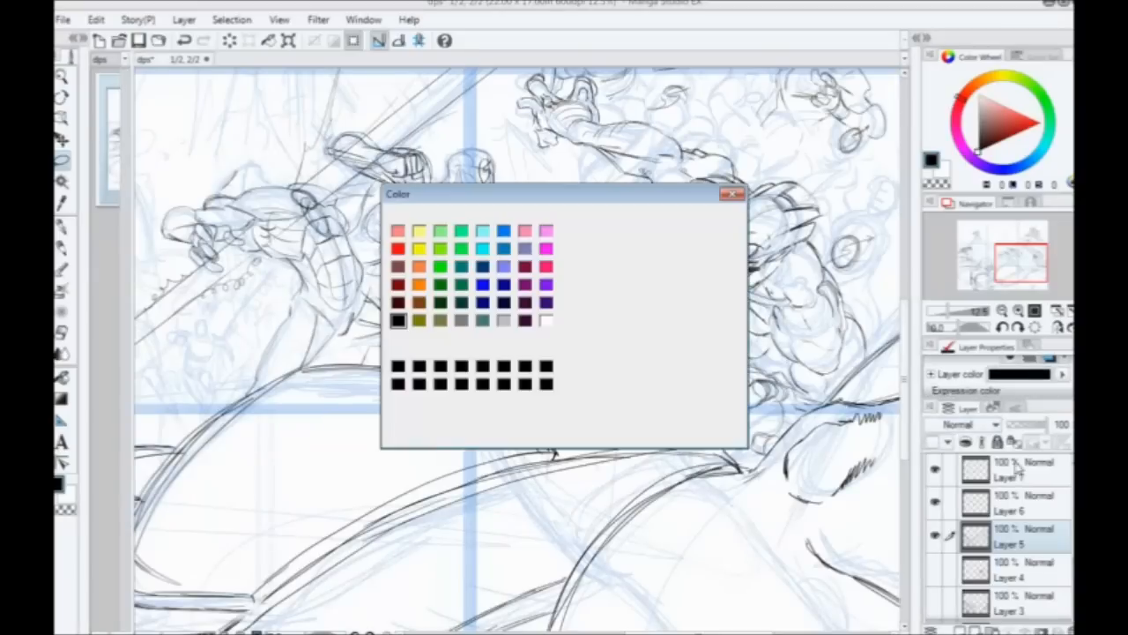
click(398, 249)
click(413, 433)
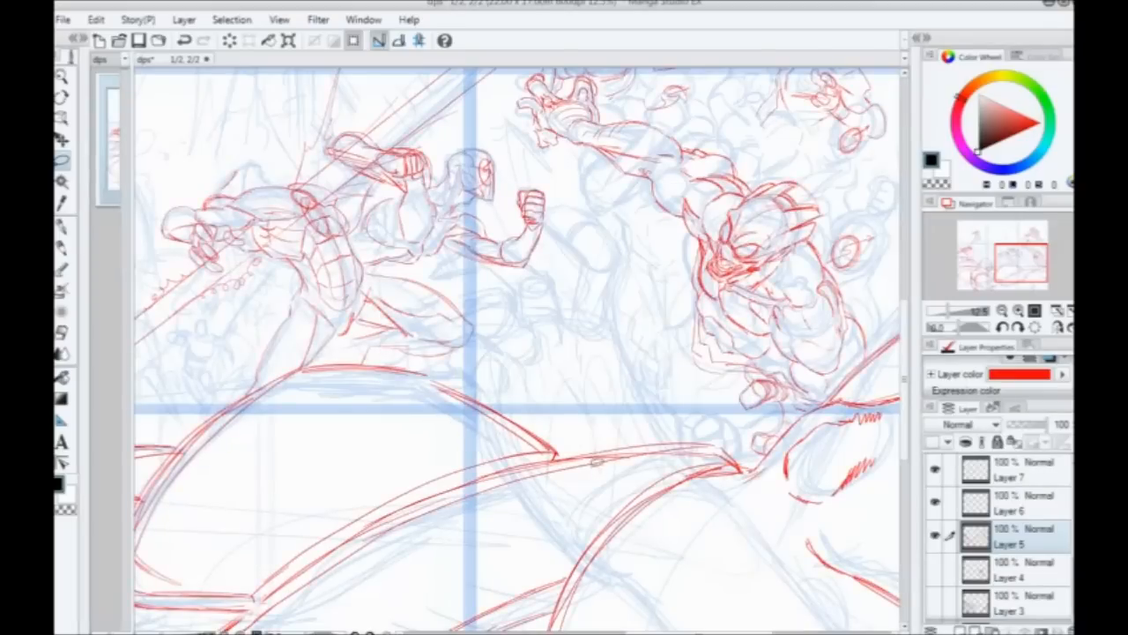
drag(1042, 426, 1033, 426)
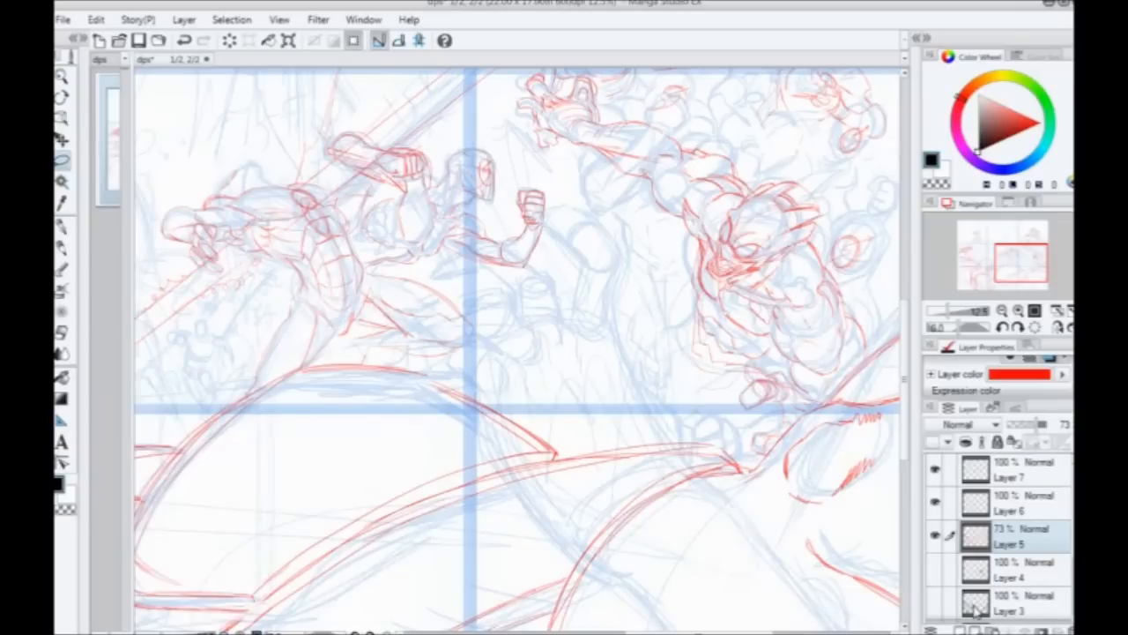
Step: On Layer 7, draw a rectangular thumbnail frame over the empty area at the page's upper centre
click(1009, 476)
drag(394, 231, 493, 470)
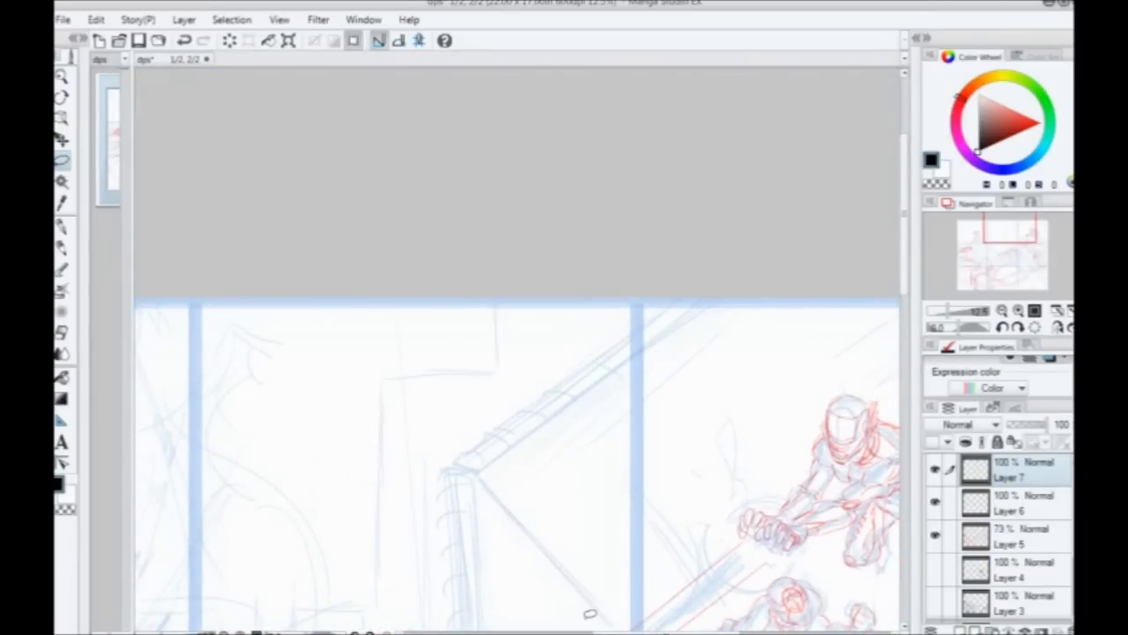
drag(513, 490, 552, 345)
click(62, 247)
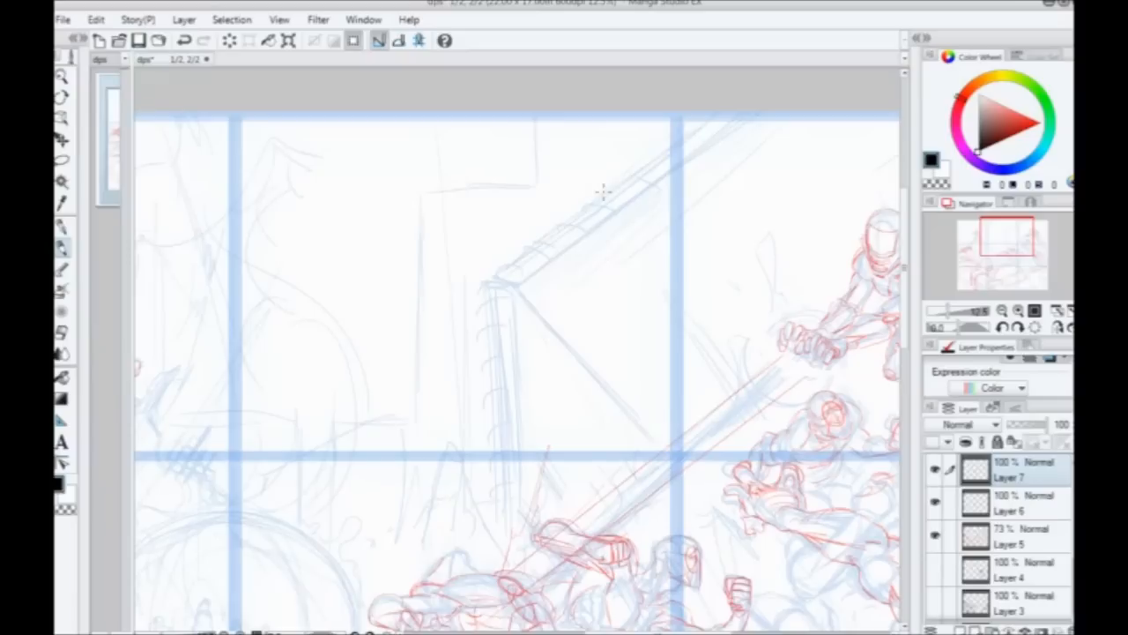
drag(638, 203, 640, 417)
mouse_move(637, 164)
mouse_down()
mouse_move(286, 164)
mouse_move(301, 447)
mouse_move(602, 456)
mouse_move(647, 338)
mouse_up()
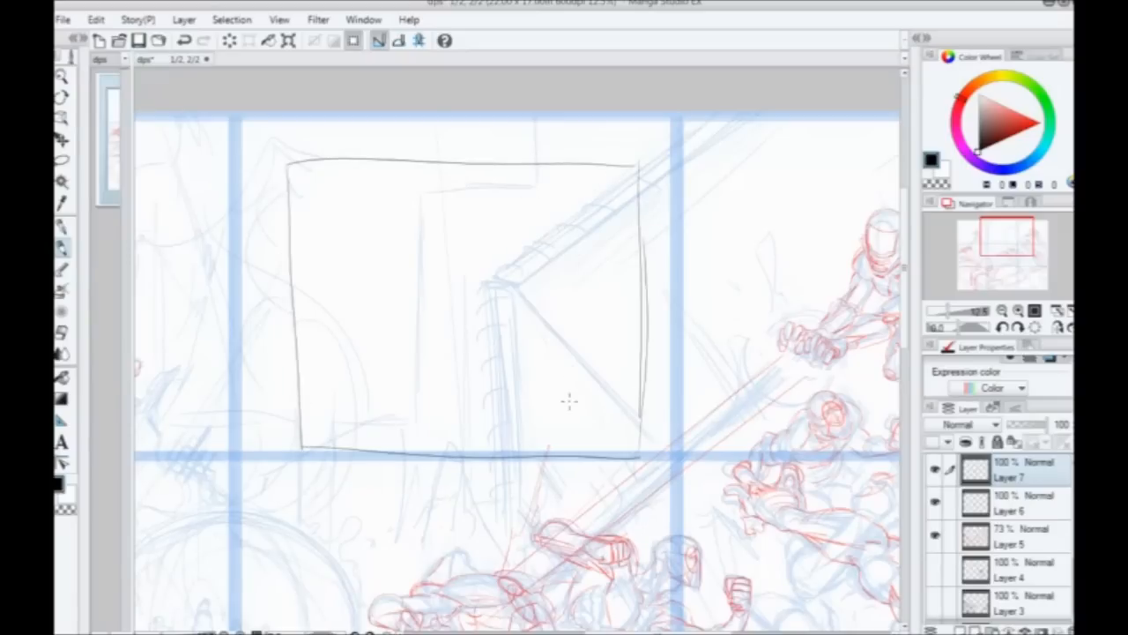
Step: Mark a vanishing point near the frame's lower-right corner and draw perspective lines radiating from it
mouse_move(575, 393)
mouse_down()
mouse_move(399, 156)
mouse_move(333, 179)
mouse_move(312, 240)
mouse_move(433, 370)
mouse_move(303, 350)
mouse_up()
drag(574, 402, 311, 432)
drag(577, 402, 484, 459)
drag(579, 405, 566, 454)
drag(581, 401, 599, 447)
mouse_move(580, 401)
mouse_down()
mouse_move(607, 424)
mouse_move(631, 390)
mouse_up()
mouse_move(580, 399)
mouse_down()
mouse_move(640, 363)
mouse_move(636, 216)
mouse_move(600, 164)
mouse_move(581, 379)
mouse_up()
drag(489, 156, 571, 363)
drag(464, 181, 569, 359)
Step: Draw a series of diagonals slanting down to the right across the whole frame
drag(307, 340, 366, 448)
drag(297, 252, 427, 458)
drag(307, 191, 467, 443)
drag(356, 180, 538, 452)
drag(399, 167, 595, 449)
drag(454, 183, 626, 438)
drag(493, 175, 642, 370)
drag(520, 151, 640, 310)
Step: Cross the frame with a second series of diagonals slanting down to the left to complete the grid
mouse_move(560, 456)
mouse_down()
mouse_move(631, 402)
mouse_move(618, 404)
mouse_up()
drag(518, 447, 634, 367)
drag(642, 328, 469, 453)
drag(644, 296, 444, 425)
drag(588, 284, 368, 414)
drag(594, 245, 359, 379)
drag(578, 204, 365, 326)
drag(519, 195, 344, 293)
drag(506, 172, 313, 266)
drag(446, 171, 365, 210)
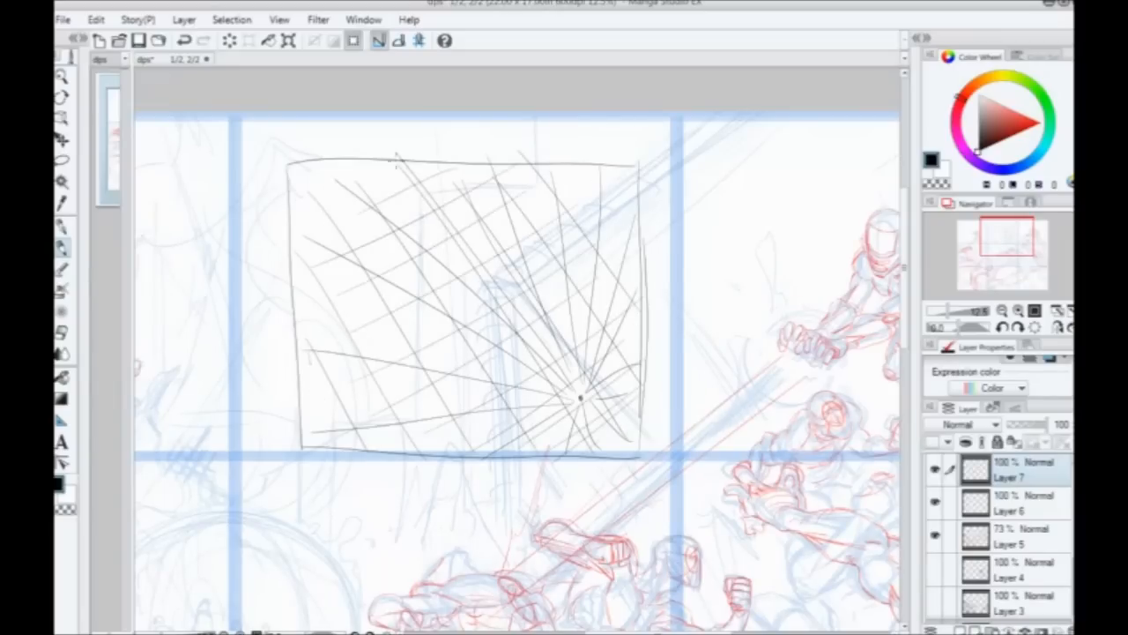
Step: Darken a bent diagonal edge down to the frame's bottom border, with receding lines reaching it from the left side
mouse_move(536, 451)
mouse_down()
mouse_move(428, 275)
mouse_move(356, 207)
mouse_move(386, 222)
mouse_up()
drag(293, 181, 388, 222)
drag(300, 202, 397, 252)
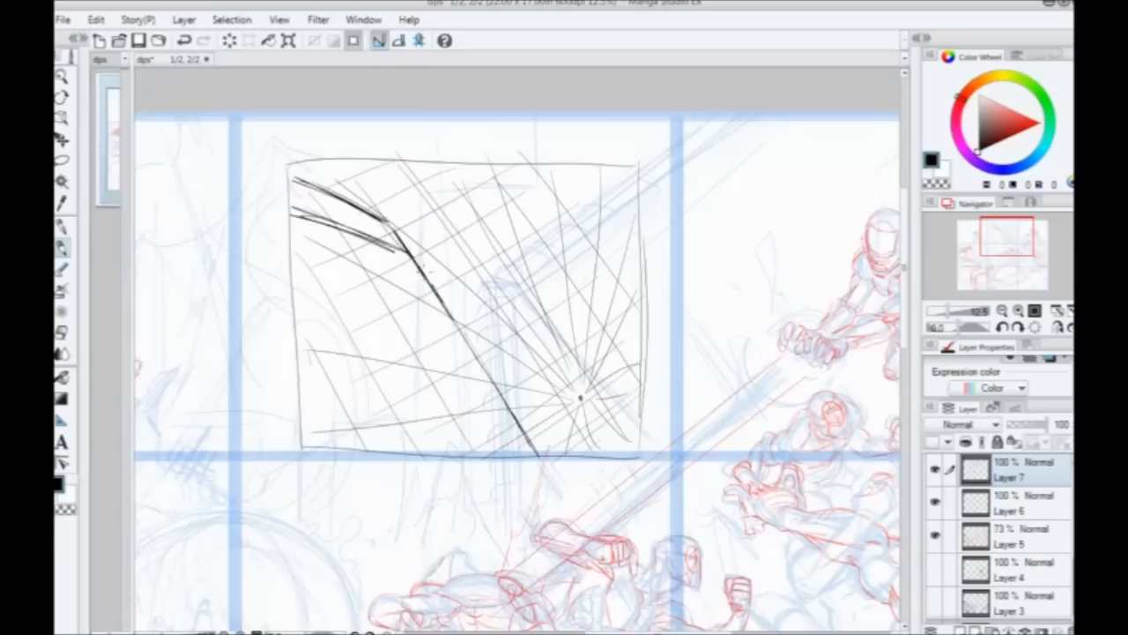
mouse_move(504, 411)
mouse_down()
mouse_move(313, 416)
mouse_move(518, 411)
mouse_up()
drag(315, 350, 501, 384)
drag(303, 287, 478, 350)
drag(280, 246, 412, 305)
Step: Darken one long diagonal from the upper middle of the frame to its lower-right edge with repeated strokes
drag(534, 280, 641, 427)
drag(456, 173, 634, 405)
drag(475, 196, 643, 416)
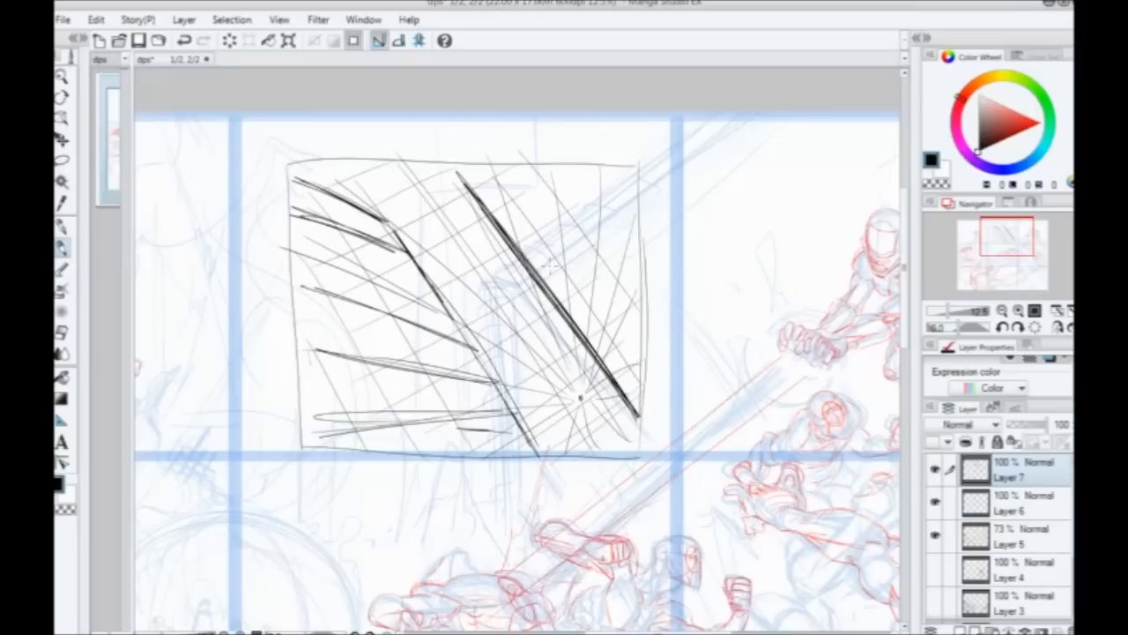
Step: Reinforce the thumbnail frame's side borders and darken the long diagonal, extending it up to the frame's upper edge
drag(451, 168, 636, 422)
mouse_move(638, 163)
mouse_down()
mouse_move(652, 450)
mouse_move(294, 443)
mouse_move(284, 144)
mouse_move(279, 157)
mouse_move(611, 163)
mouse_move(641, 162)
mouse_up()
drag(641, 150, 651, 353)
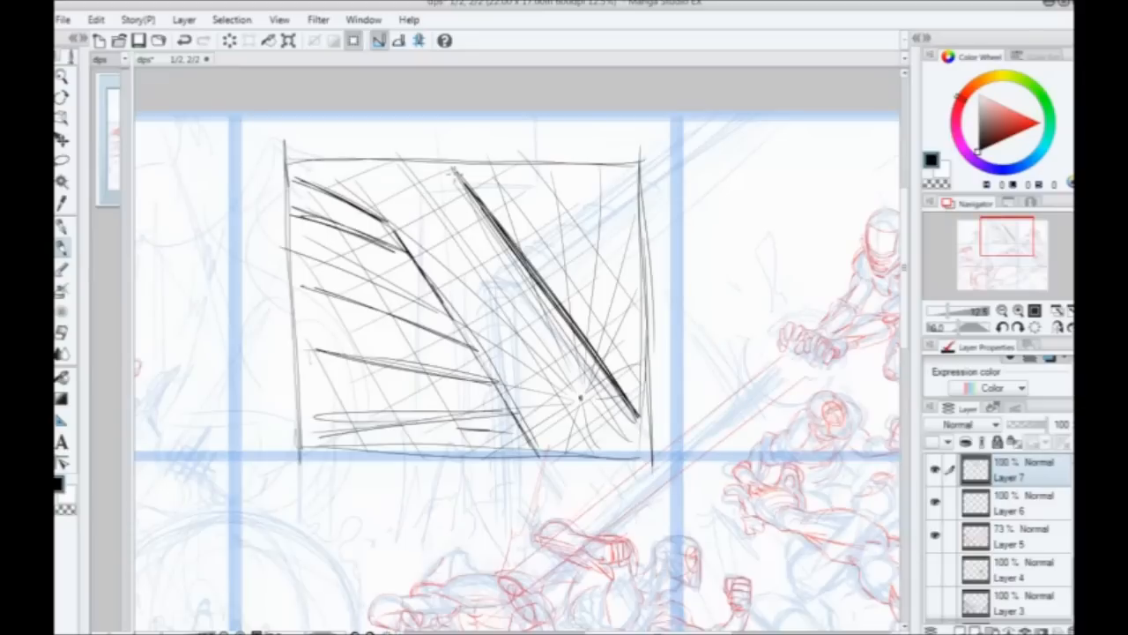
drag(480, 215, 643, 428)
drag(472, 192, 608, 382)
drag(504, 240, 639, 430)
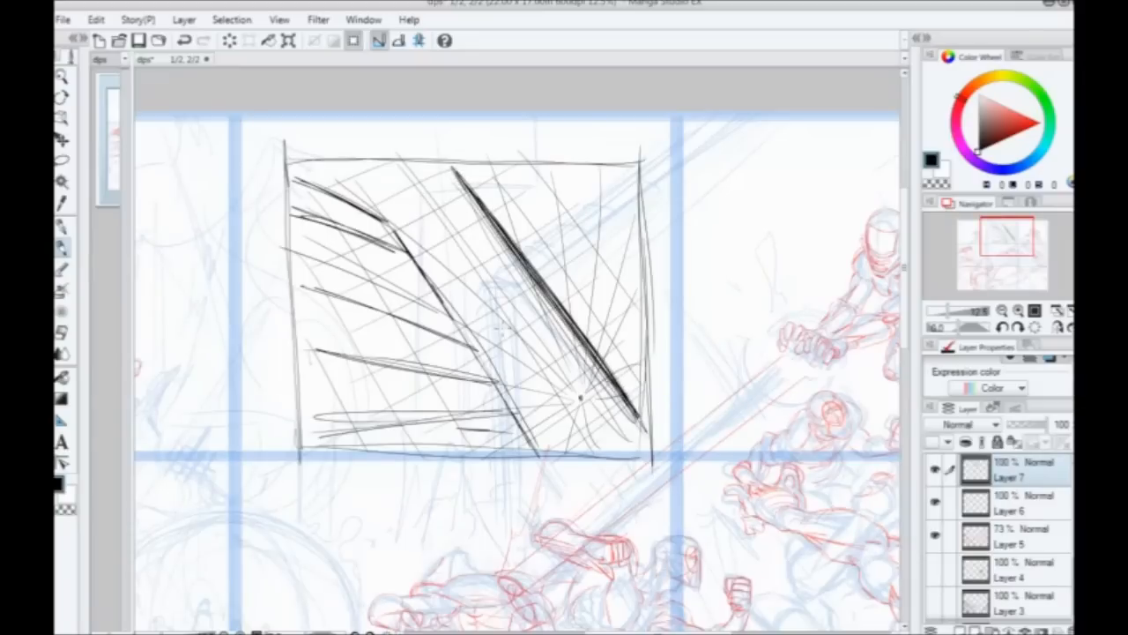
Step: Darken the bent edge and its two uppermost receding lines, and block in a short base line and shading between the diagonals
drag(435, 291, 538, 462)
drag(396, 236, 529, 446)
drag(400, 223, 419, 252)
mouse_move(292, 177)
mouse_down()
mouse_move(383, 214)
mouse_move(402, 251)
mouse_up()
drag(288, 206, 398, 247)
drag(617, 397, 548, 439)
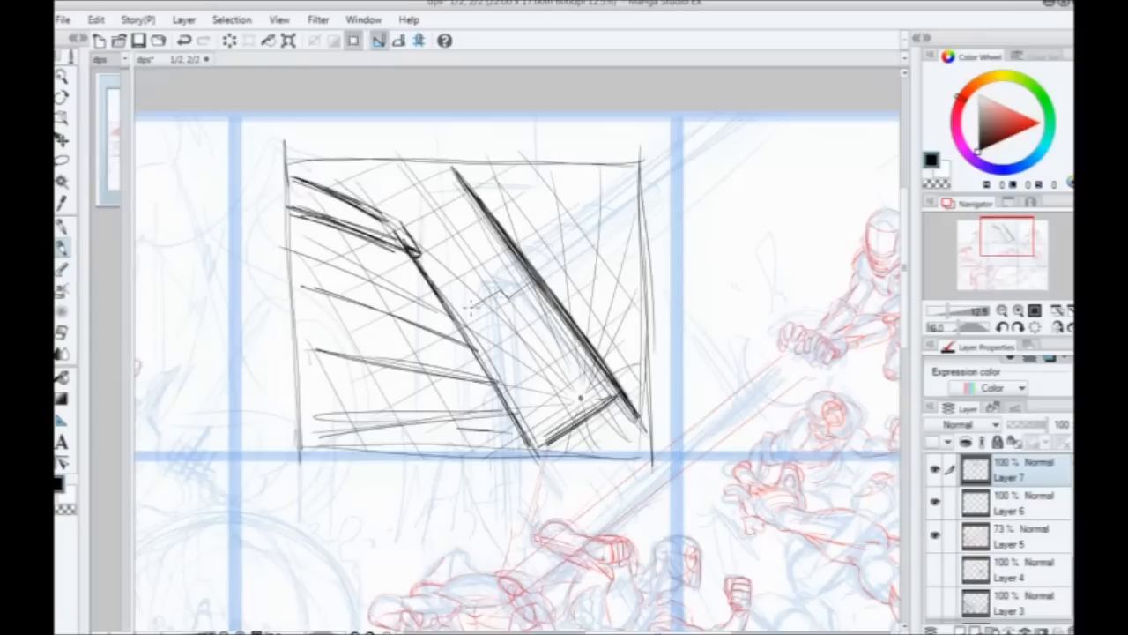
drag(532, 284, 602, 393)
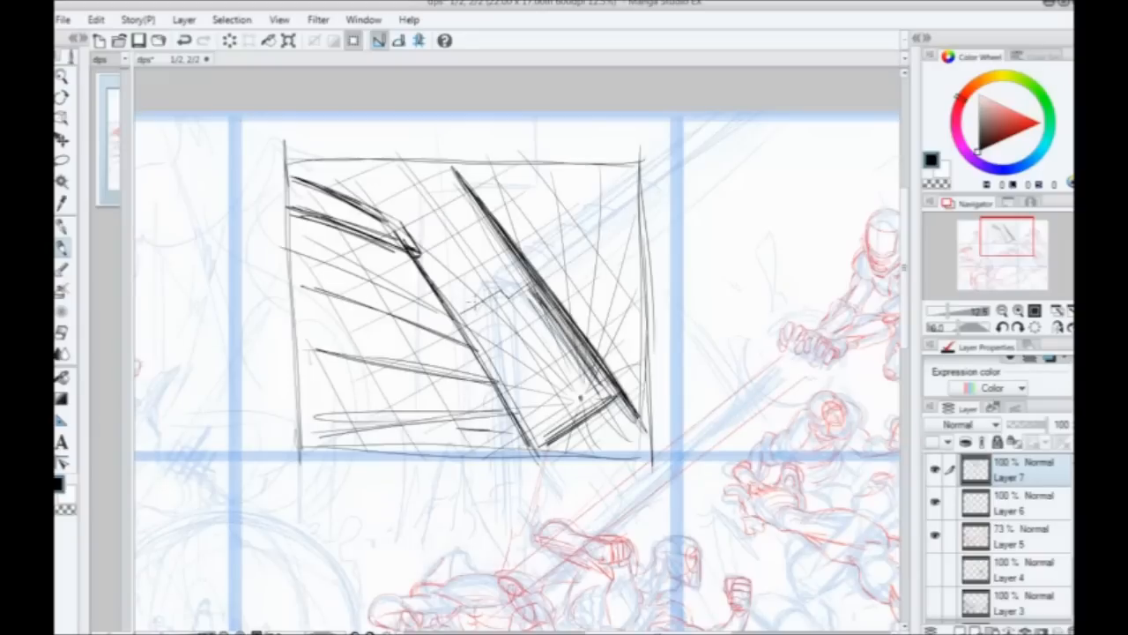
Step: Recolour the rough thumbnail layer blue and add a new layer above it for inking
scroll(1040, 386, up, 1)
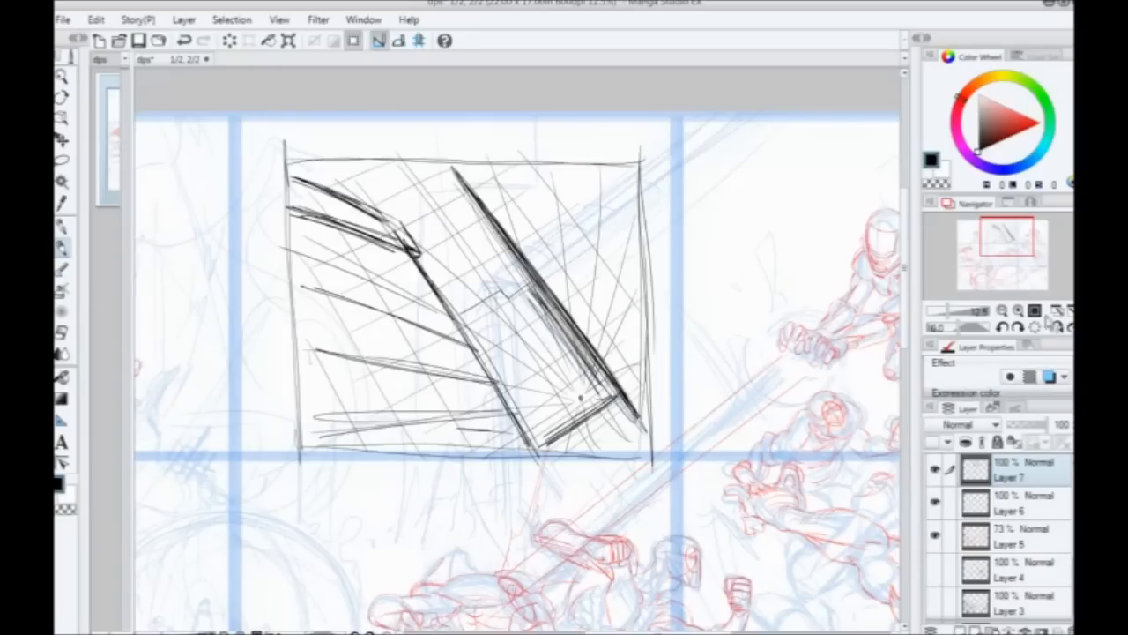
click(1048, 379)
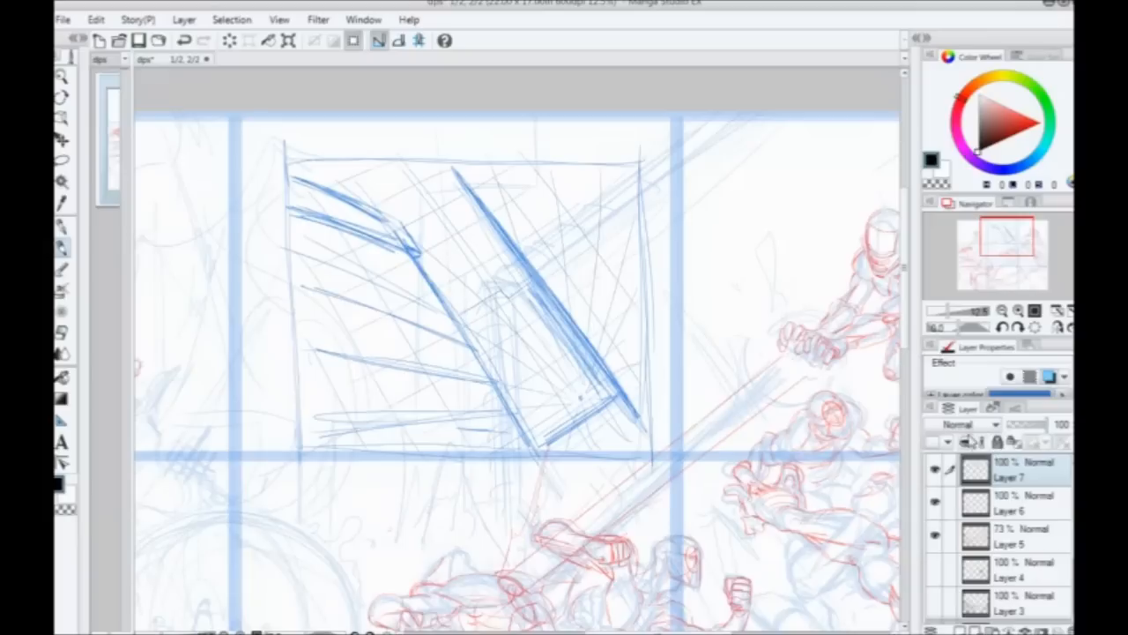
click(958, 628)
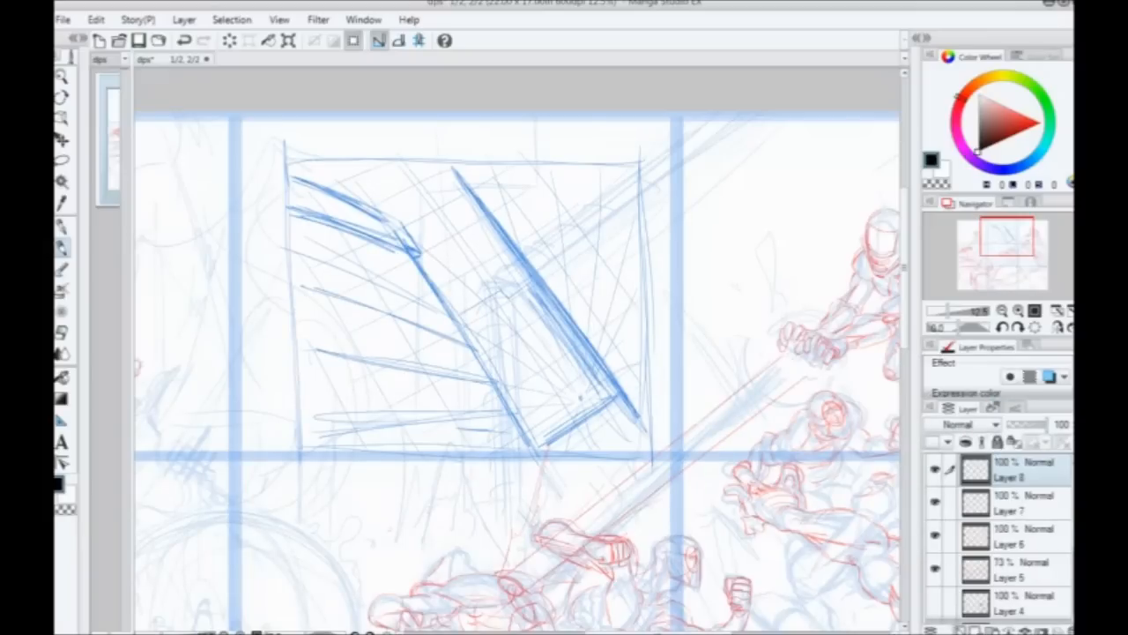
Step: Switch from the pencil to the Pen tool and try inking the frame's top border
drag(624, 162, 282, 160)
key(ctrl+z)
click(62, 228)
drag(646, 163, 282, 160)
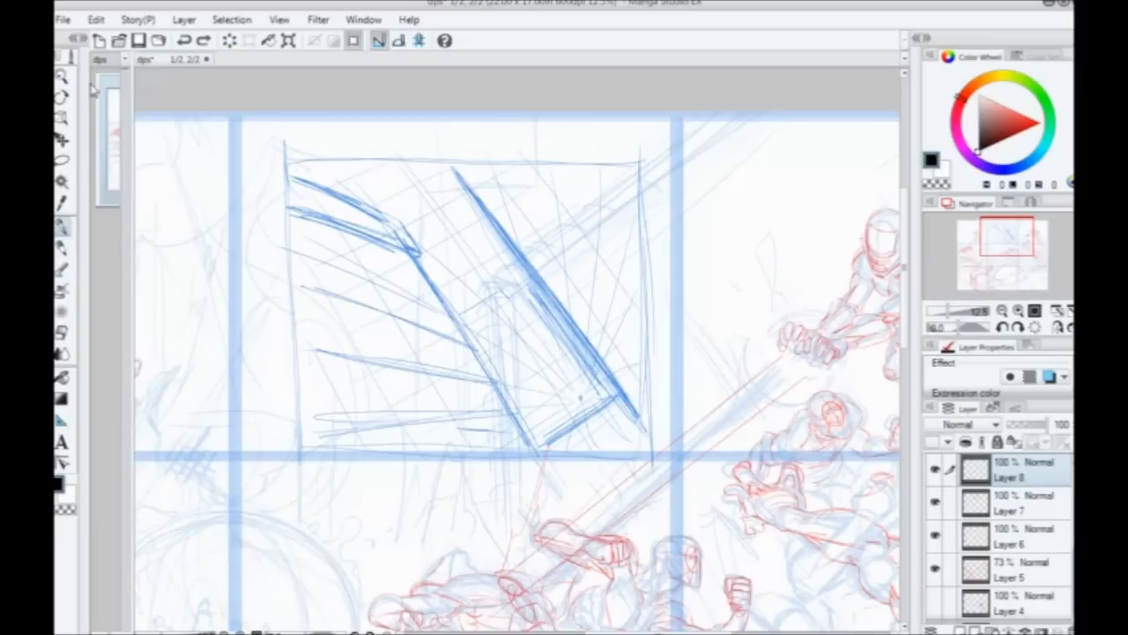
Step: Test the For effect lines pen with a long curved stroke inside the frame and undo it
click(78, 39)
click(99, 484)
click(99, 485)
mouse_move(458, 280)
mouse_down()
mouse_move(529, 432)
mouse_move(443, 401)
mouse_up()
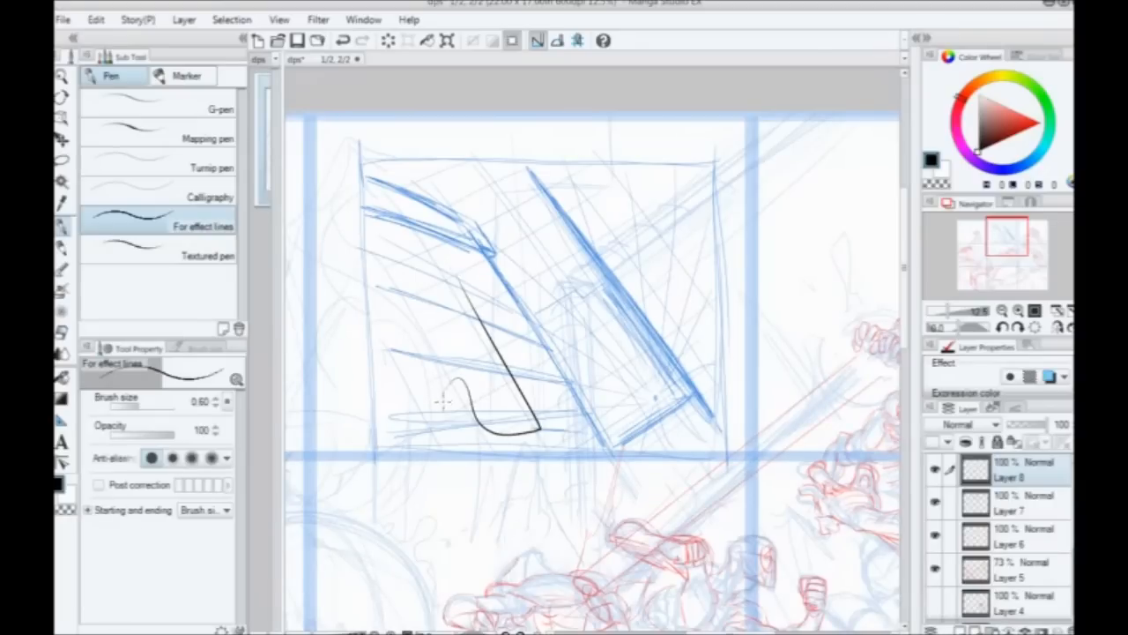
key(ctrl+z)
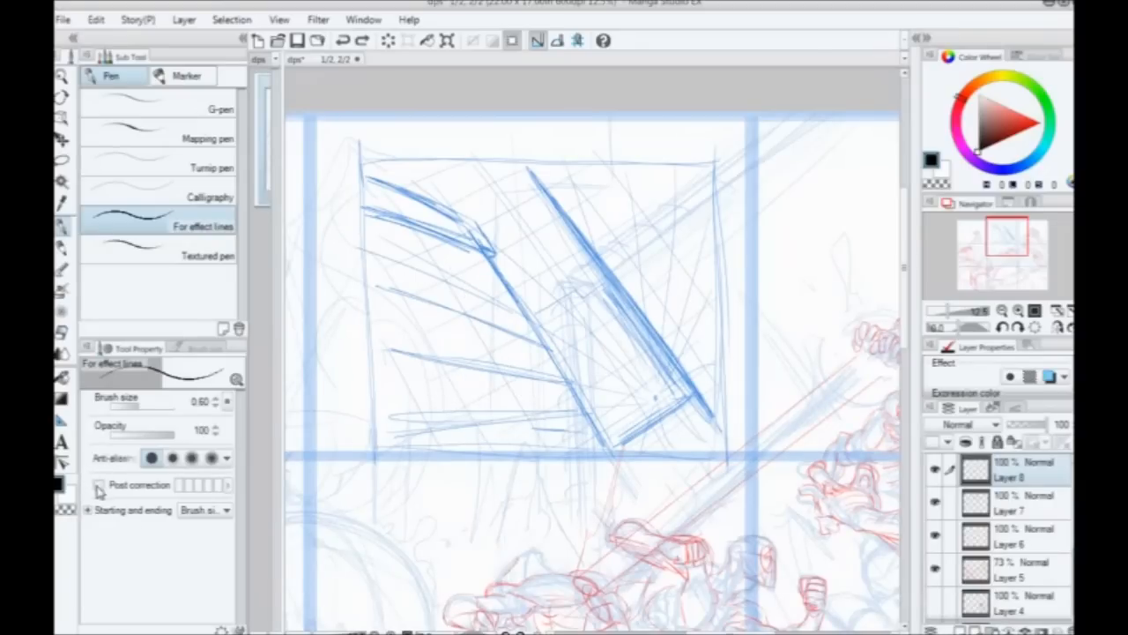
Step: Try the For effect lines pen with the brush size starting-and-ending effect turned off, and restore that setting
click(205, 510)
click(192, 478)
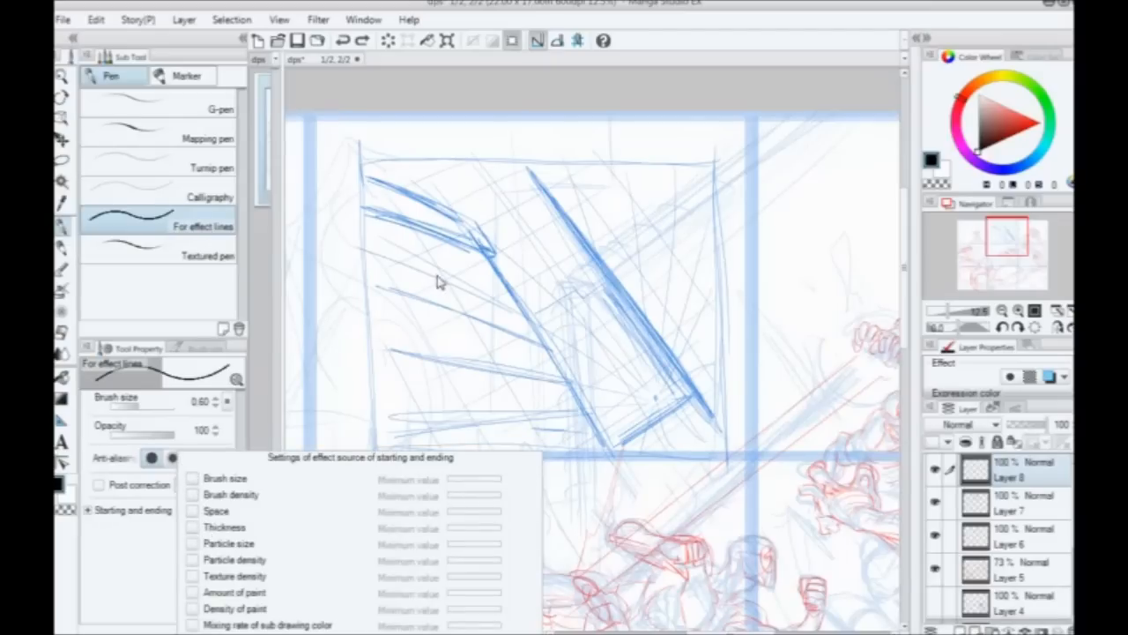
click(497, 319)
mouse_move(489, 329)
mouse_down()
mouse_move(457, 318)
mouse_move(427, 343)
mouse_up()
key(ctrl+z)
click(202, 509)
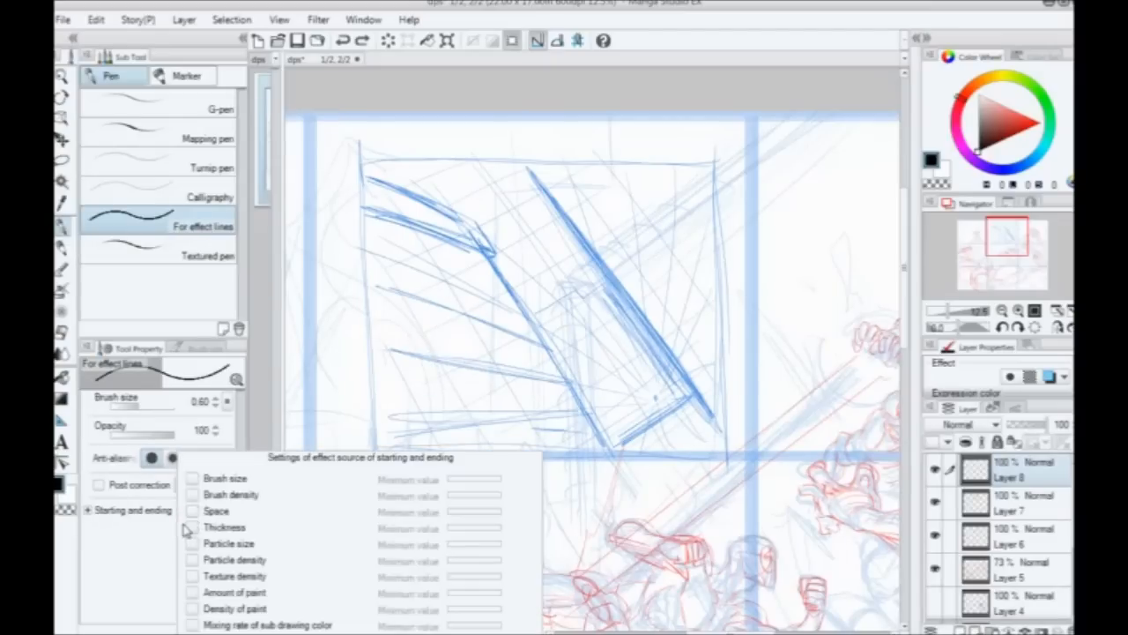
click(198, 480)
click(137, 562)
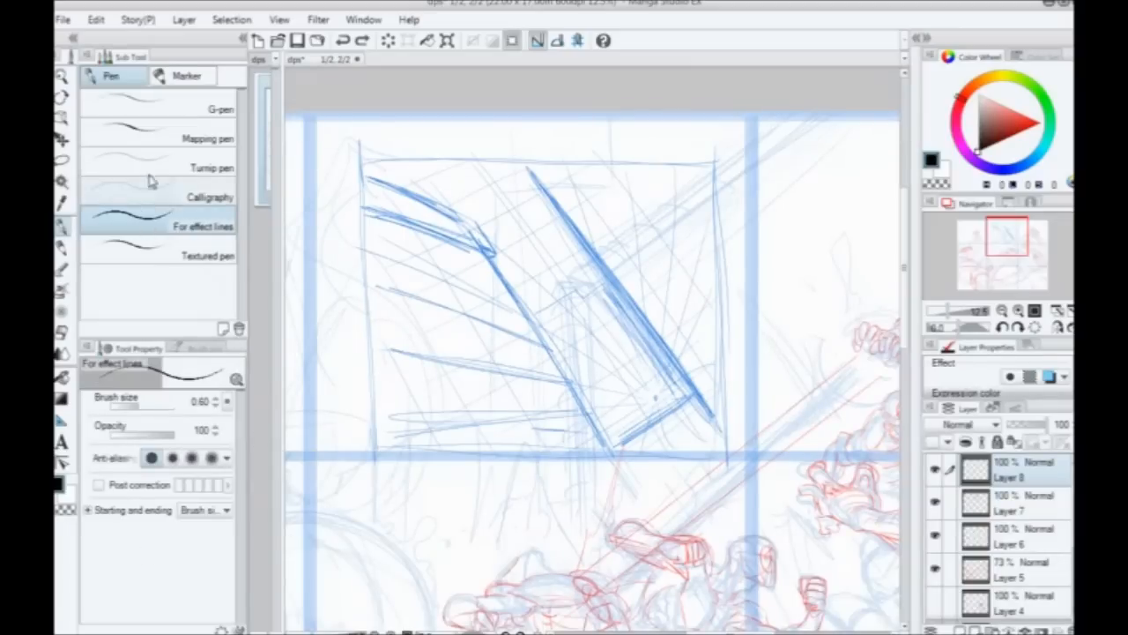
Step: Choose the G-pen for inking, test it with a small loop, and remove the test stroke
click(170, 121)
drag(469, 317, 467, 356)
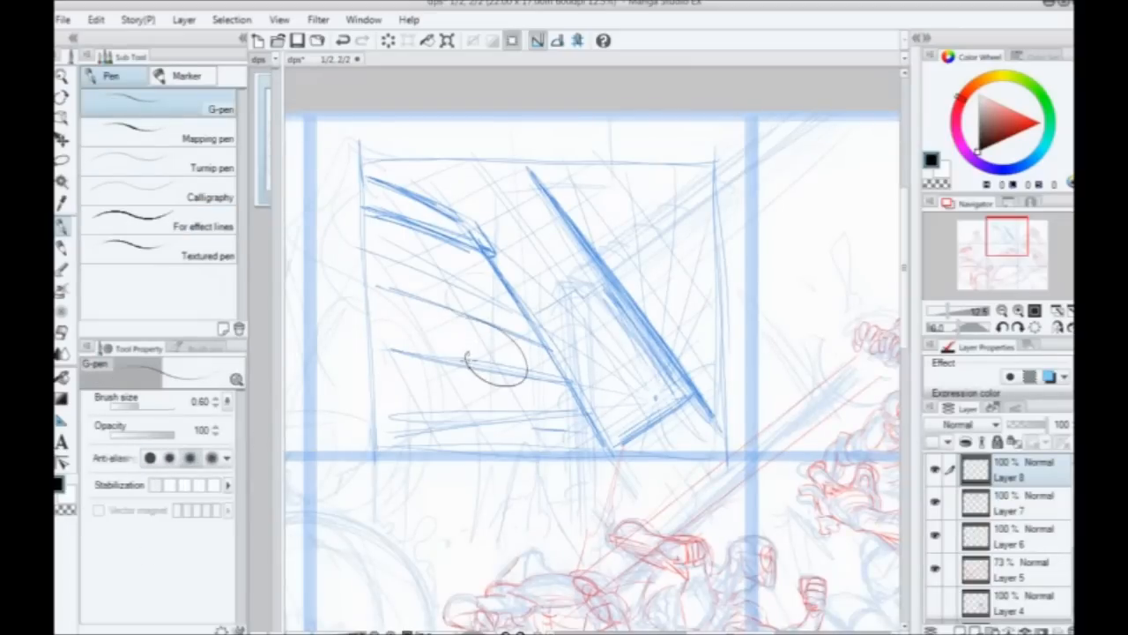
key(ctrl+z)
click(243, 39)
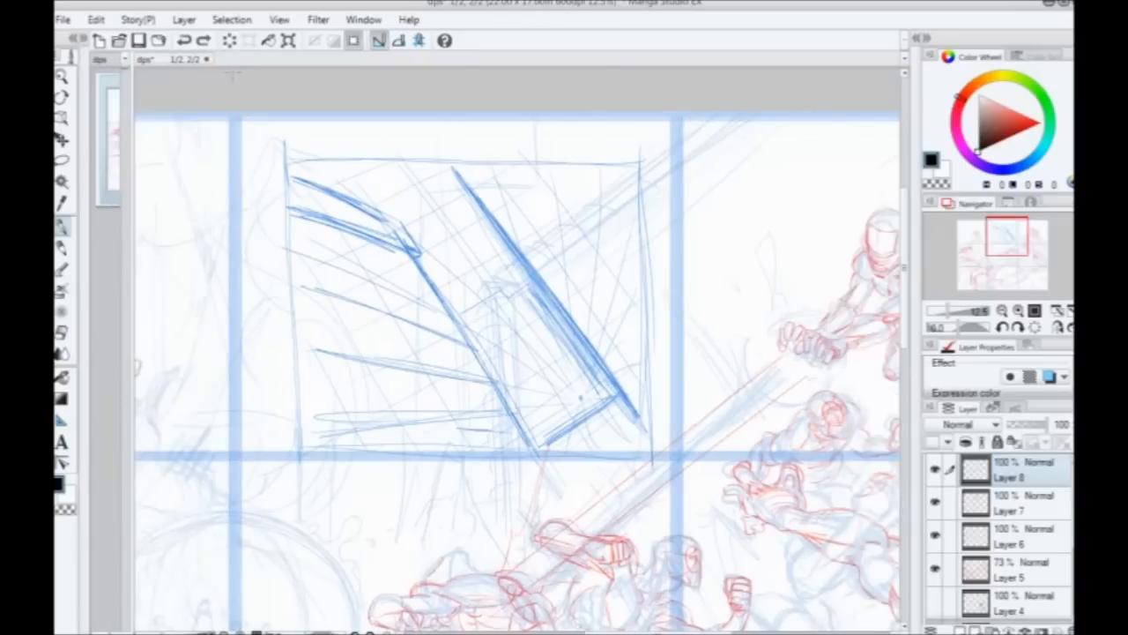
Step: Ink the thumbnail's frame and its two notched diagonal edges, with a pair of lines running from the left border to the bend
mouse_move(652, 159)
mouse_down()
mouse_move(285, 157)
mouse_move(303, 465)
mouse_move(649, 447)
mouse_move(652, 476)
mouse_up()
drag(670, 462, 268, 451)
mouse_move(291, 176)
mouse_down()
mouse_move(407, 229)
mouse_move(288, 210)
mouse_up()
drag(426, 275, 476, 357)
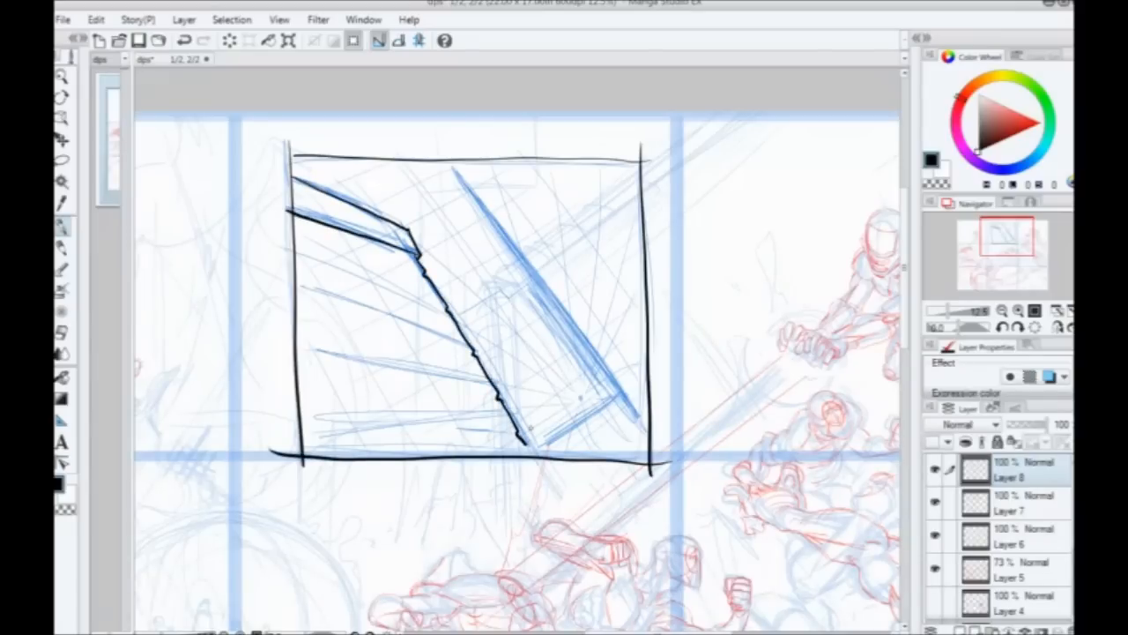
drag(466, 191, 646, 428)
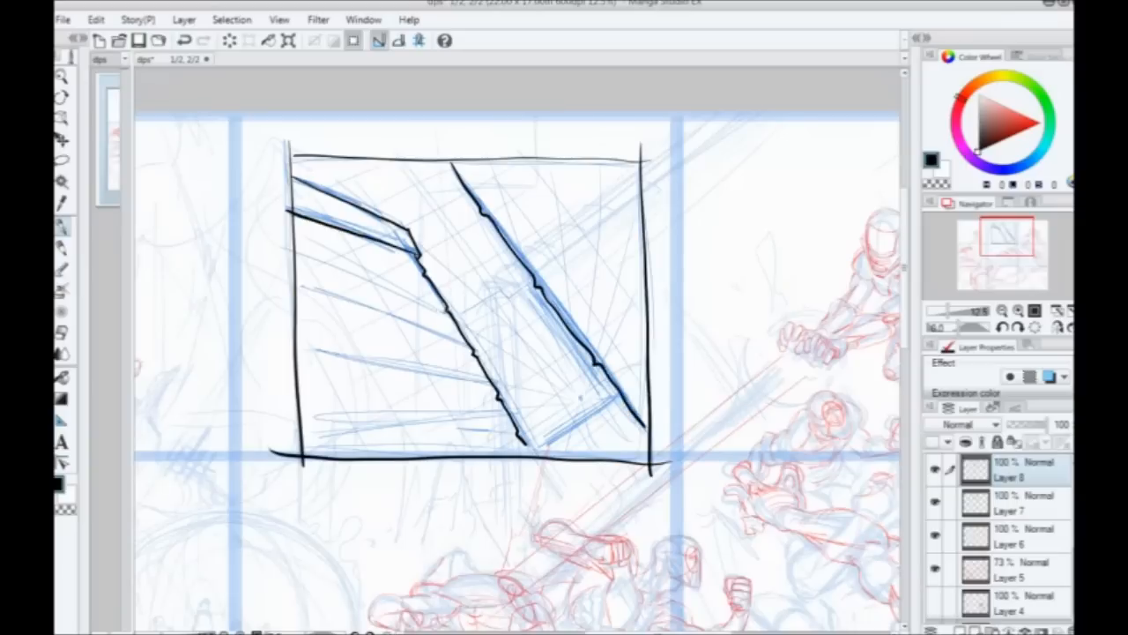
drag(449, 316, 308, 241)
key(ctrl+z)
drag(416, 273, 297, 240)
drag(445, 310, 307, 271)
key(ctrl+z)
key(ctrl+z)
Step: Ink five receding lines fanning from the bent edge toward the frame's left side
drag(446, 311, 296, 263)
drag(474, 355, 304, 315)
drag(483, 400, 305, 388)
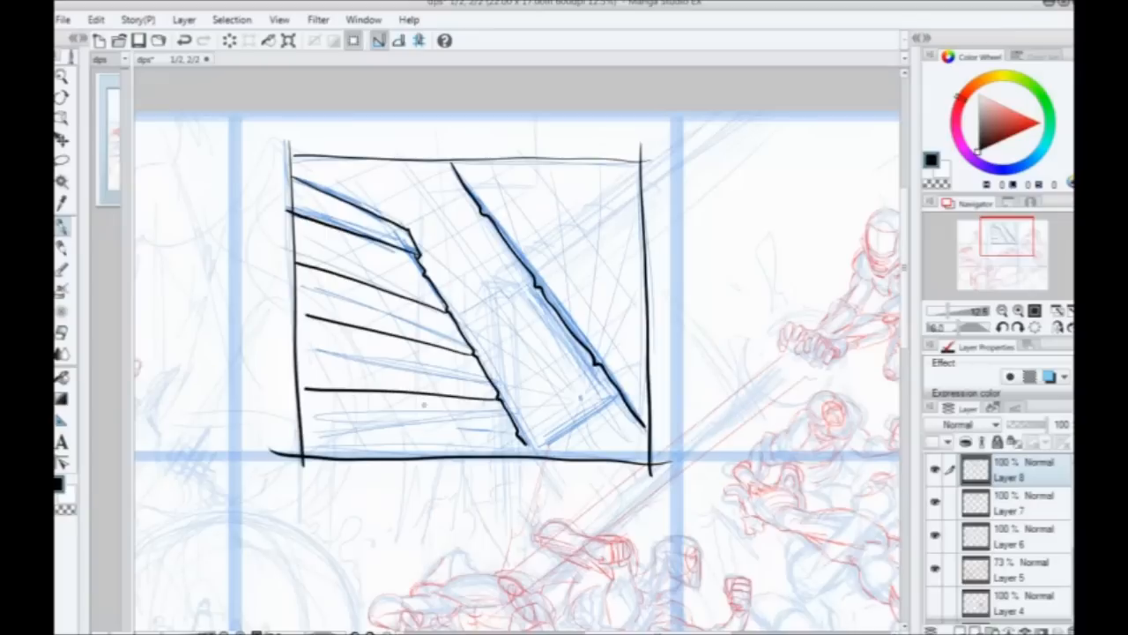
drag(514, 434, 392, 453)
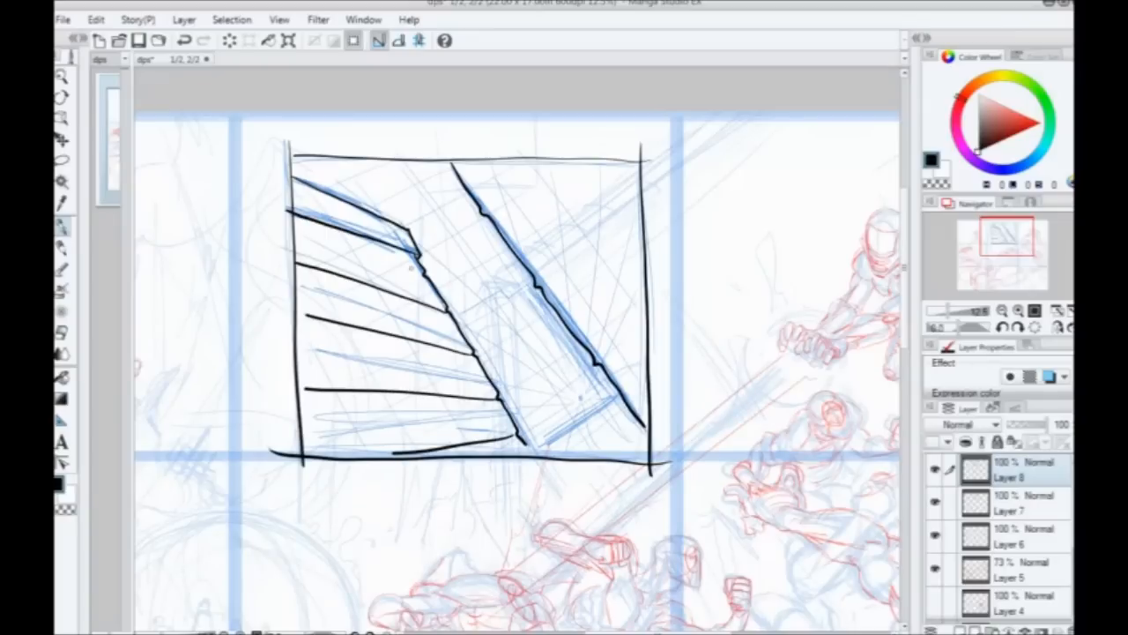
drag(419, 264, 307, 234)
Step: Ink a notched block with small windows and ground dashes between the two diagonals, and fill its lassoed area solid black
drag(505, 287, 459, 309)
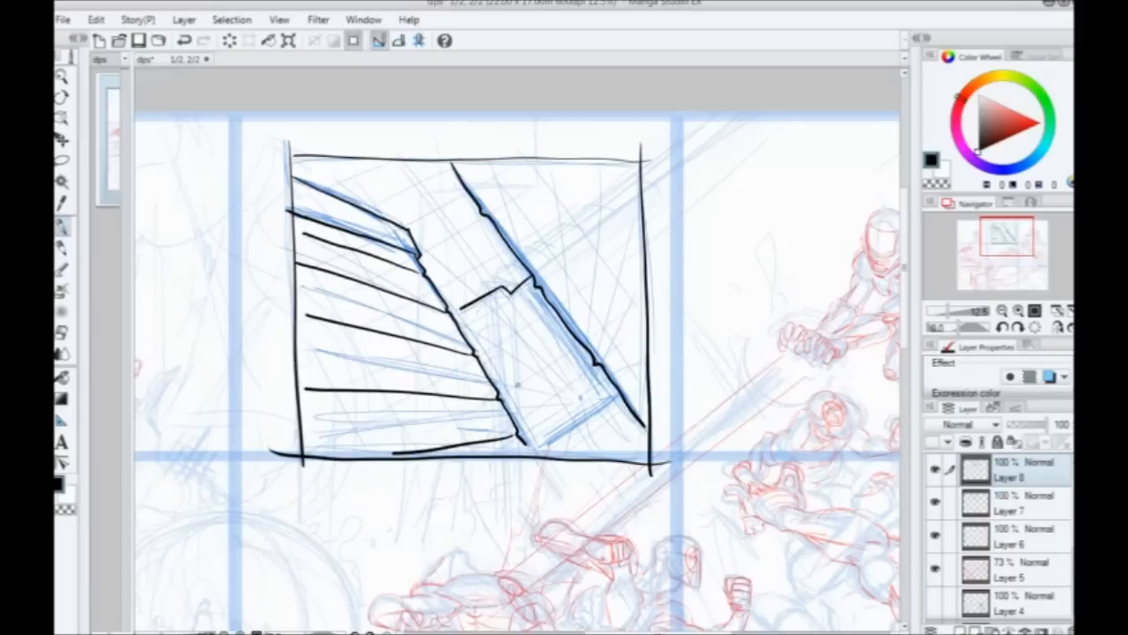
drag(619, 395, 538, 445)
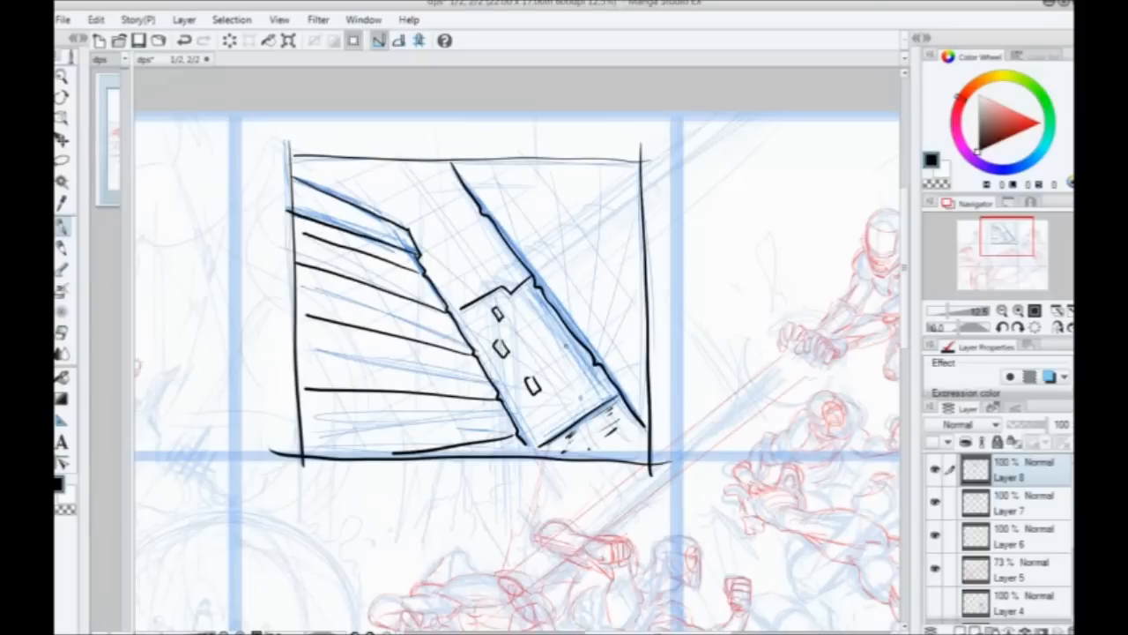
click(62, 160)
mouse_move(514, 416)
mouse_down()
mouse_move(466, 331)
mouse_move(474, 300)
mouse_move(531, 277)
mouse_move(624, 386)
mouse_move(616, 401)
mouse_up()
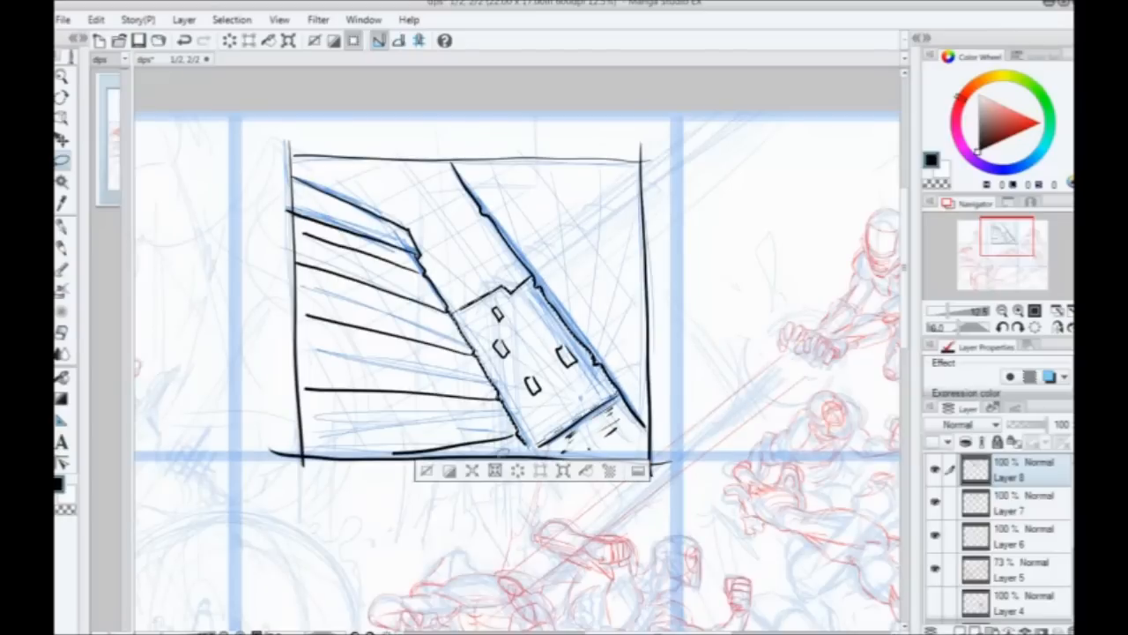
click(586, 471)
click(428, 474)
Step: Lasso two small windows in the black block, fill them with white, and return the drawing colour to black
drag(482, 321, 481, 322)
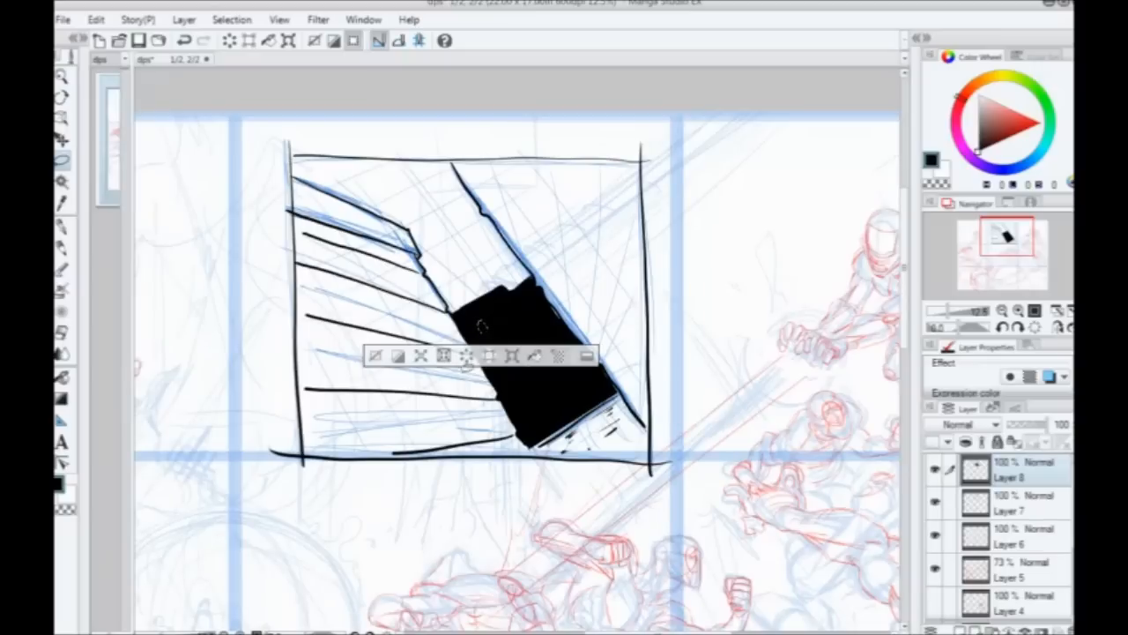
click(934, 171)
click(535, 355)
mouse_move(555, 373)
mouse_down()
mouse_move(545, 395)
mouse_move(555, 376)
mouse_up()
click(605, 418)
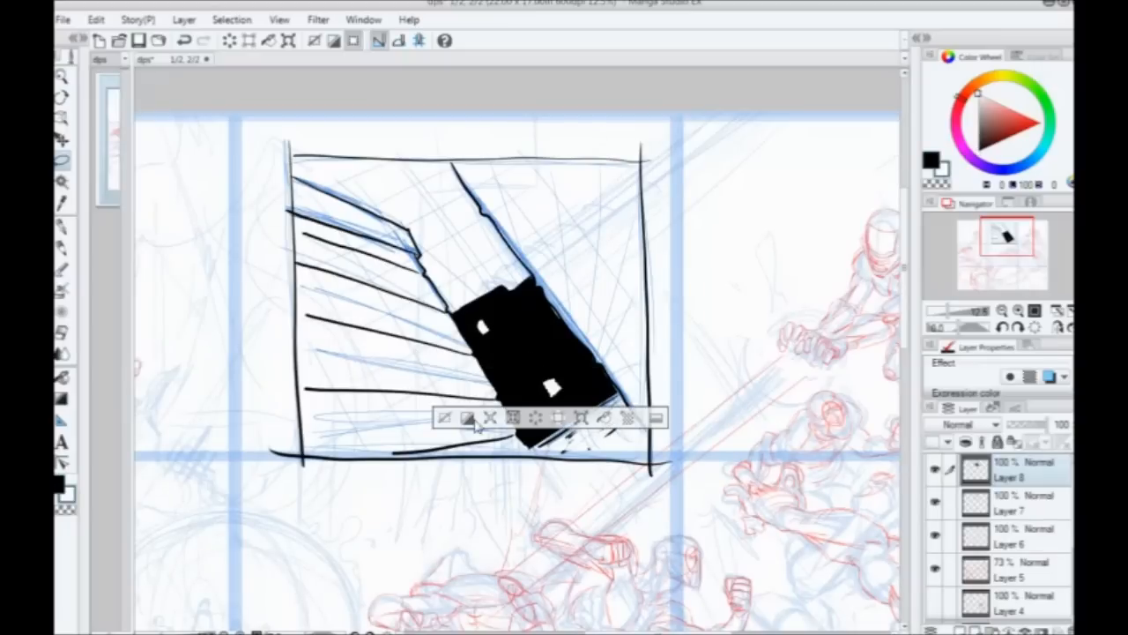
click(444, 418)
click(936, 173)
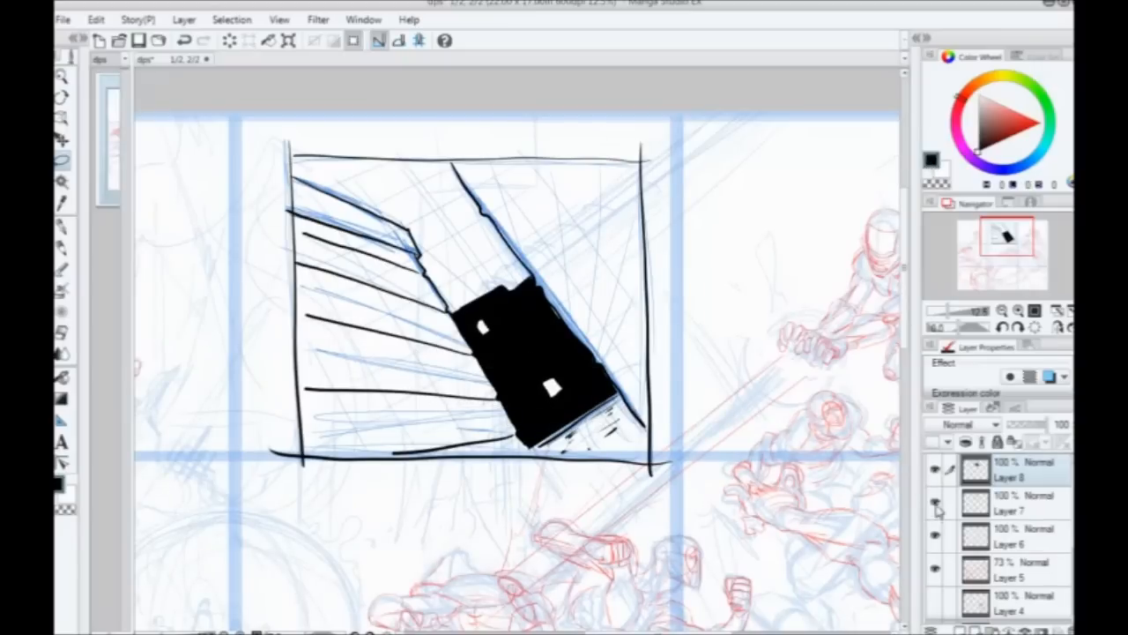
Step: Hide Layer 7 and use the pen to thicken the line below the wall's top edge into a solid black band
click(934, 501)
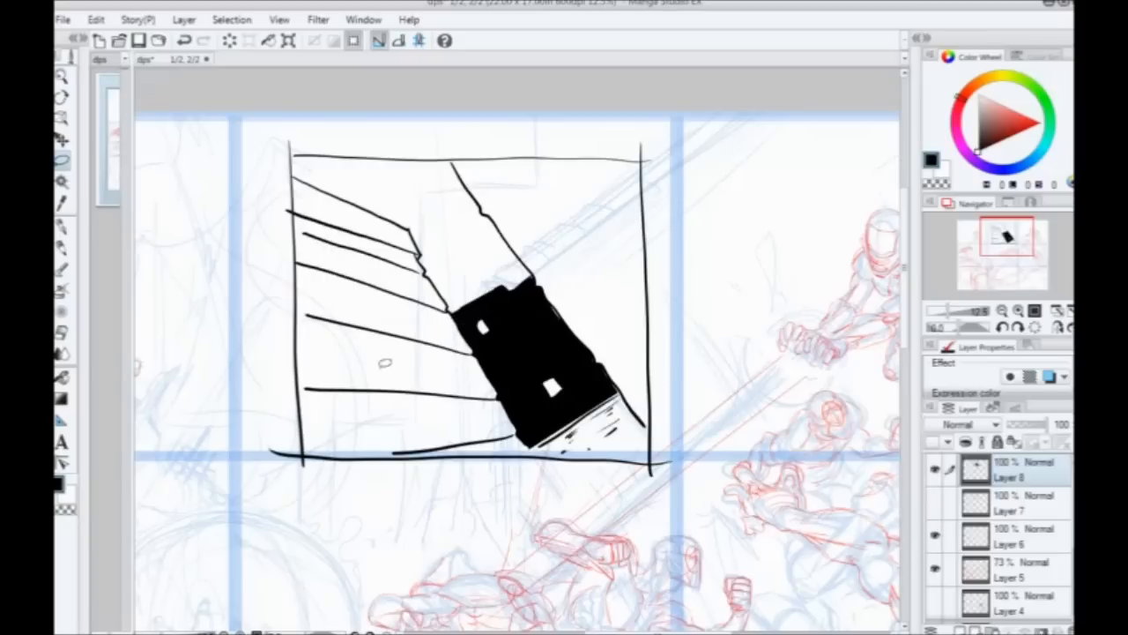
click(62, 227)
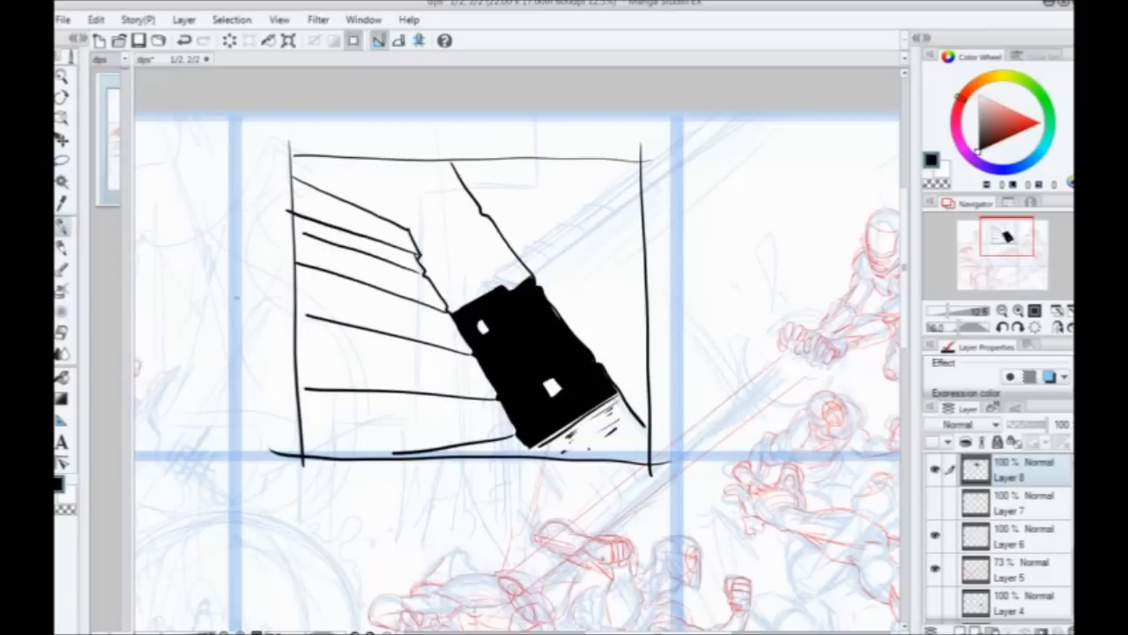
drag(308, 256, 330, 276)
ctrl+click(329, 276)
drag(438, 334, 349, 352)
drag(417, 411, 313, 381)
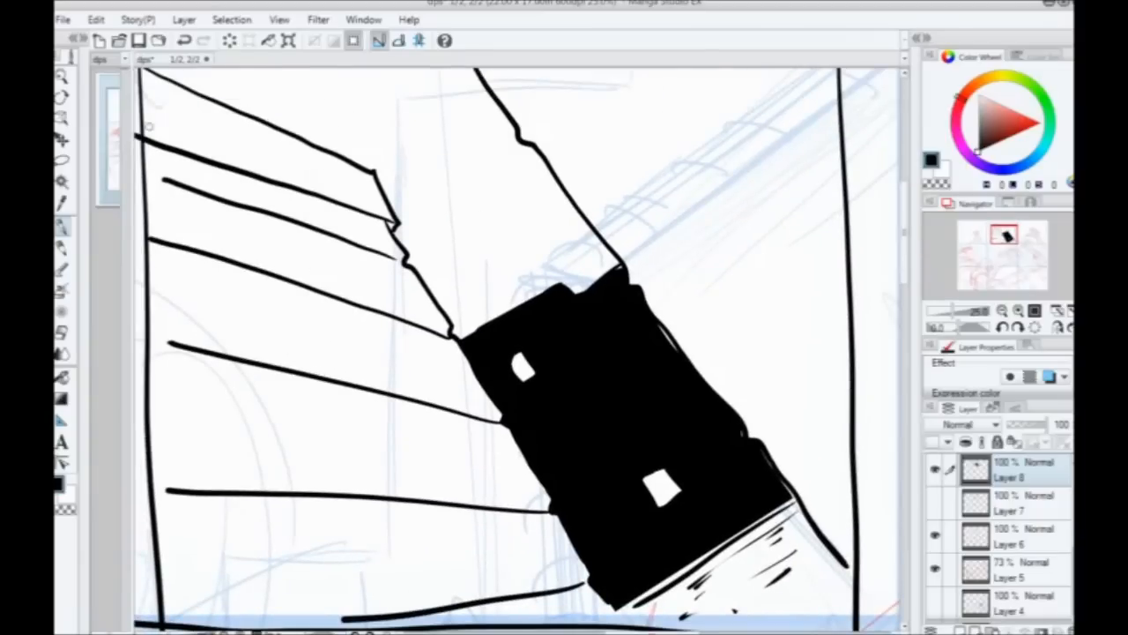
drag(144, 119, 381, 209)
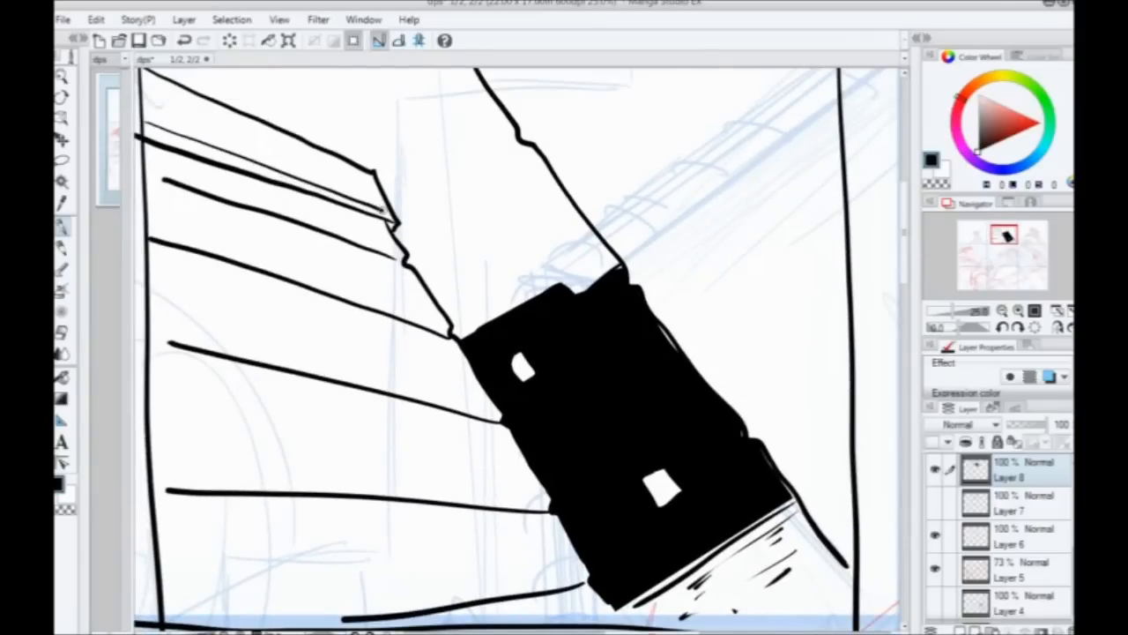
drag(144, 123, 397, 224)
mouse_move(340, 202)
mouse_down()
mouse_move(155, 134)
mouse_move(333, 196)
mouse_move(181, 139)
mouse_up()
Step: Ink short, staggered slanted joints between the receding lines to divide the wall into large blocks
drag(372, 288, 482, 252)
drag(454, 214, 441, 225)
drag(422, 174, 451, 213)
drag(508, 299, 546, 359)
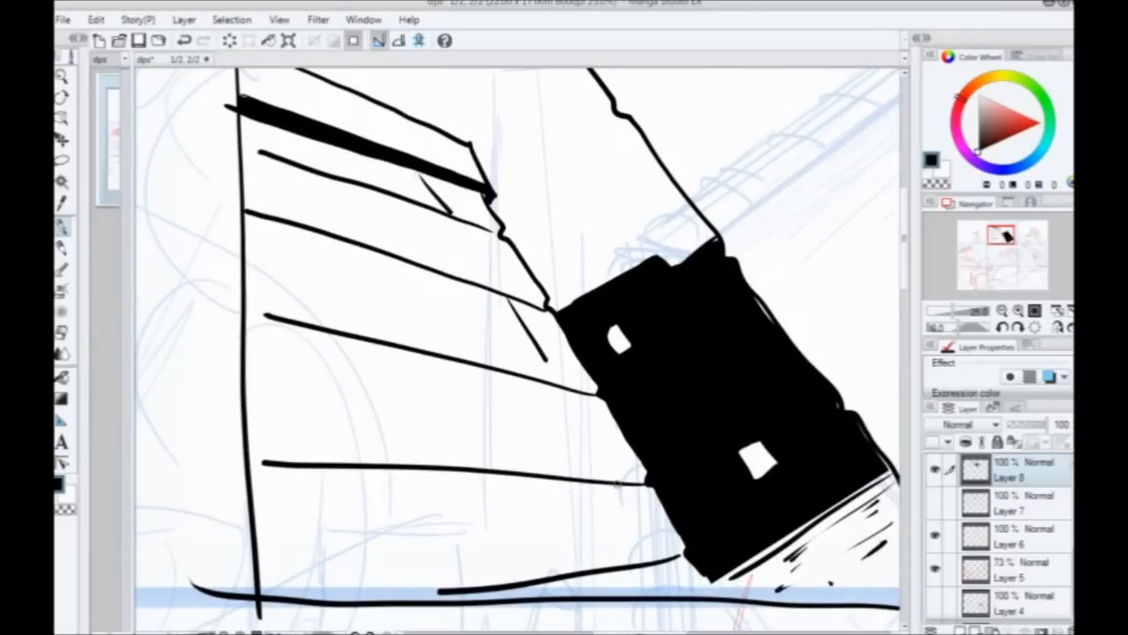
drag(618, 485, 647, 551)
drag(377, 193, 410, 248)
drag(464, 358, 517, 458)
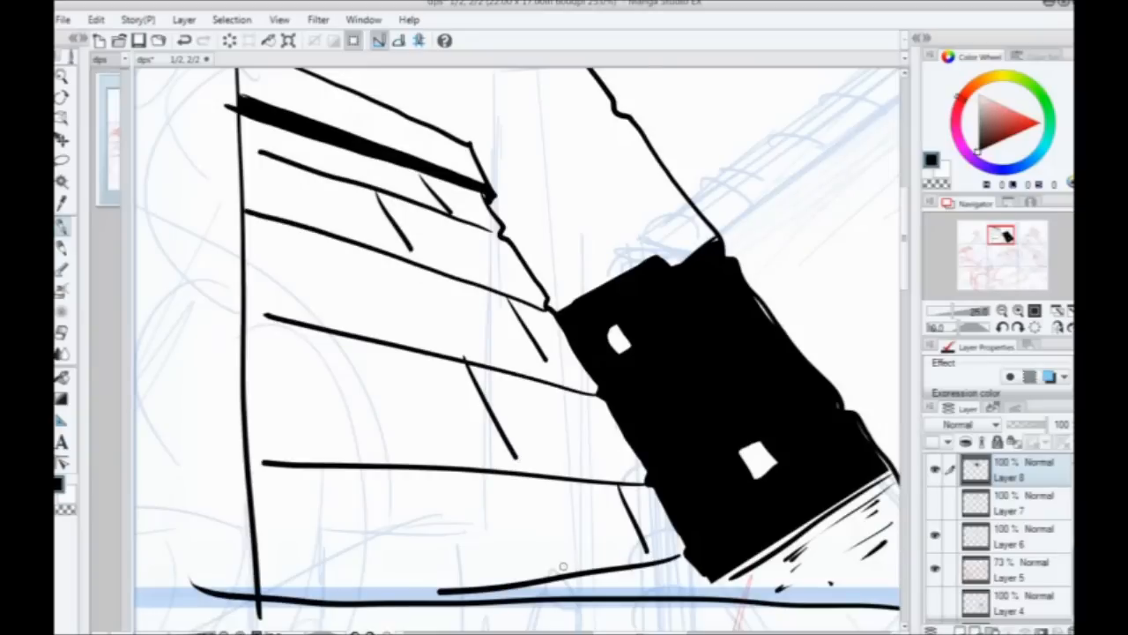
drag(296, 232, 331, 309)
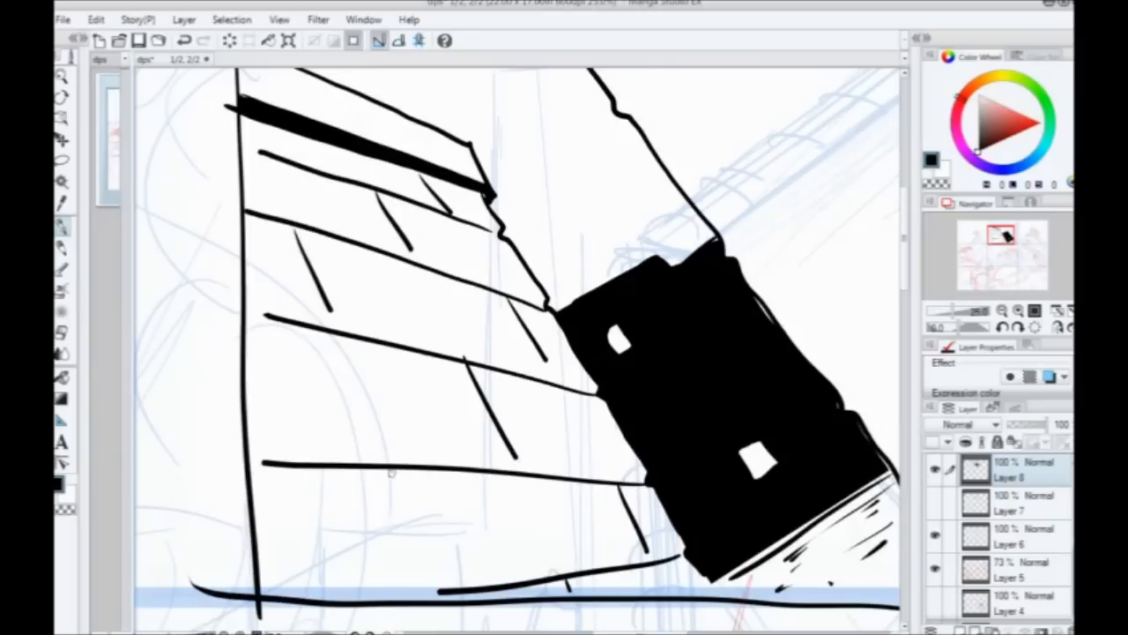
drag(391, 473, 432, 579)
drag(273, 148, 263, 129)
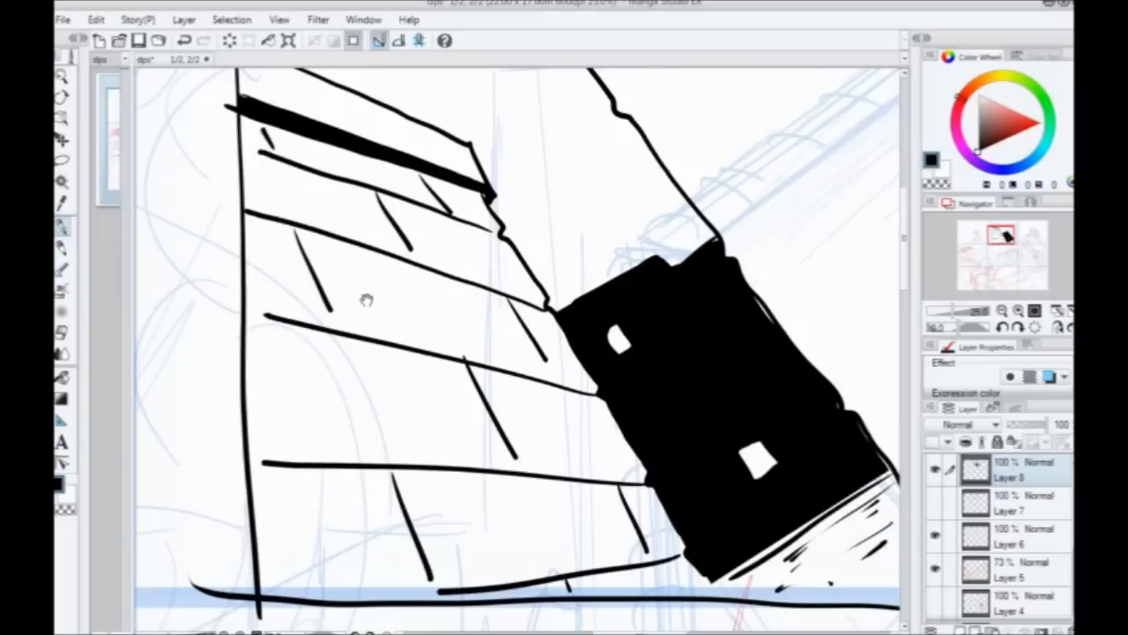
Step: Ink bumpy, broken-line outlines of two damaged patches on the wall, one beside an upper joint and a large one in a lower row
drag(365, 284, 372, 322)
drag(399, 387, 325, 294)
drag(395, 275, 392, 350)
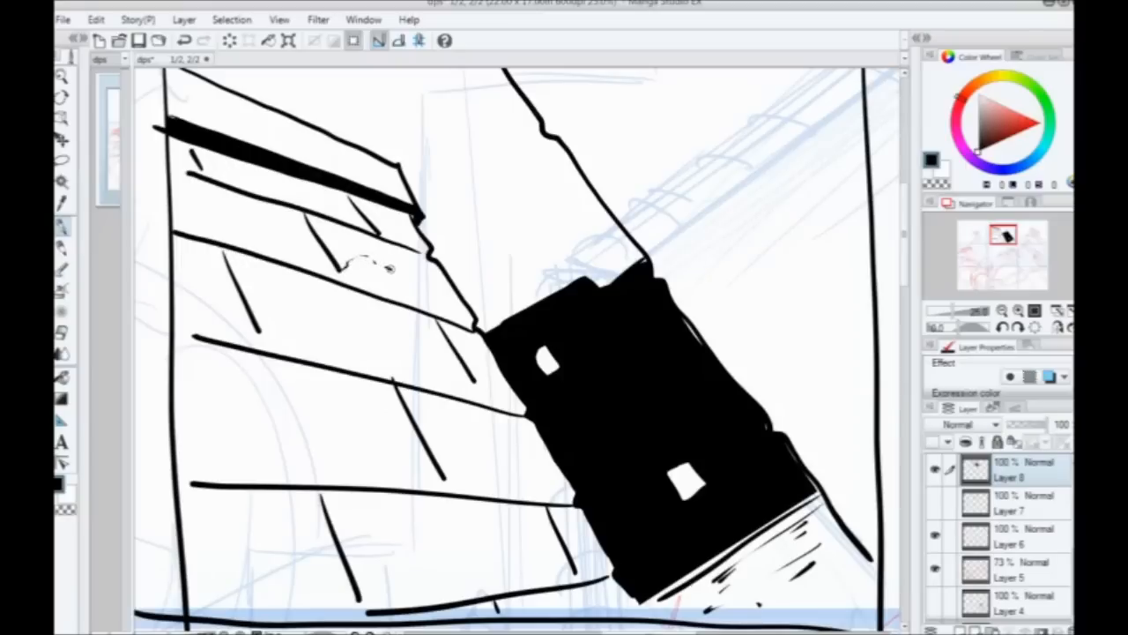
drag(304, 297, 371, 187)
mouse_move(467, 375)
mouse_down()
mouse_move(461, 340)
mouse_move(419, 314)
mouse_move(375, 307)
mouse_move(328, 310)
mouse_move(280, 356)
mouse_up()
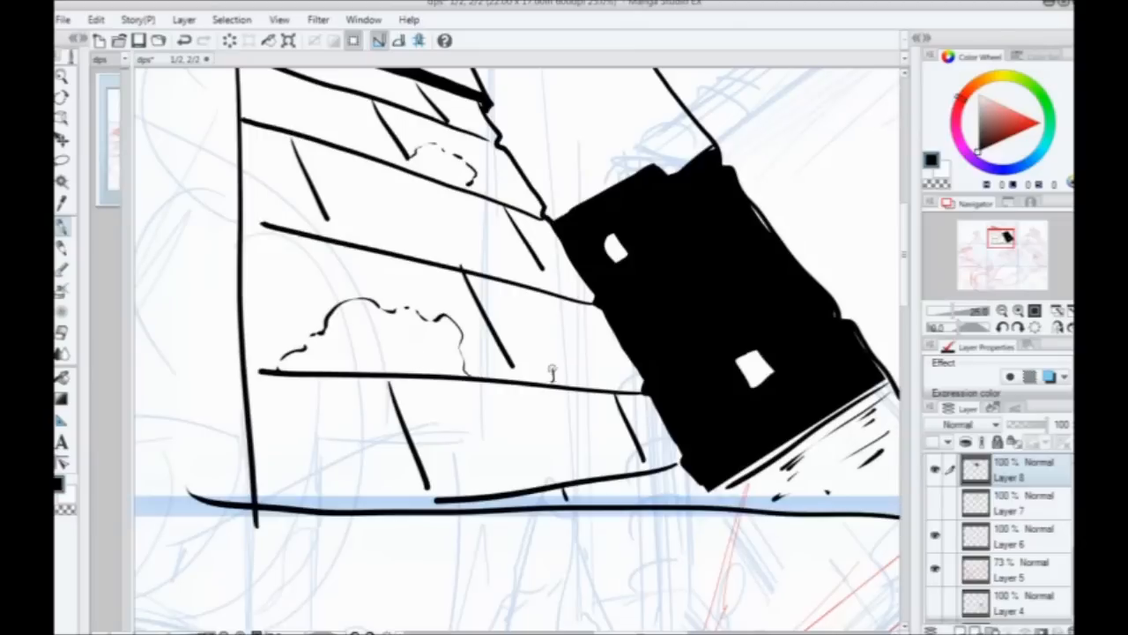
Step: Ink outlines of a small round stone, a low mound beside the black block, a rounded bottom-row patch and one at the wall's edge
drag(604, 371, 631, 386)
drag(539, 336, 564, 341)
drag(356, 317, 369, 437)
mouse_move(340, 370)
mouse_down()
mouse_move(327, 312)
mouse_move(374, 240)
mouse_up()
drag(420, 433, 419, 371)
drag(396, 373, 340, 368)
drag(276, 356, 330, 459)
mouse_move(284, 278)
mouse_down()
mouse_move(281, 250)
mouse_move(240, 230)
mouse_up()
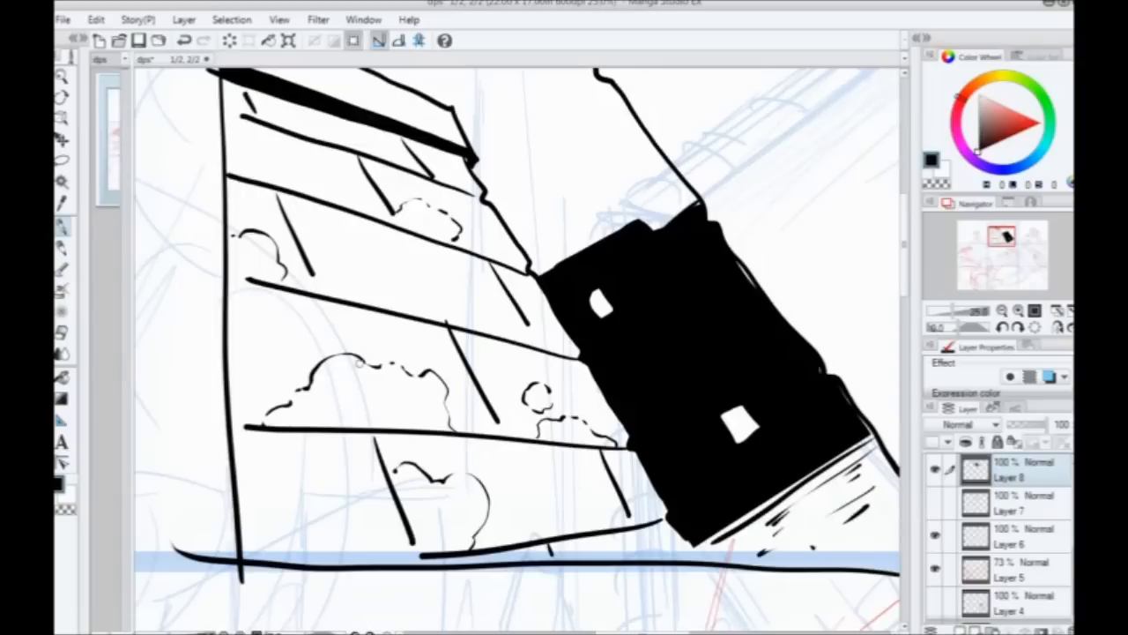
Step: Shade the large lower patch with tapering horizontal hatch lines, adding short dashes near its crest and far edge
scroll(326, 355, down, 3)
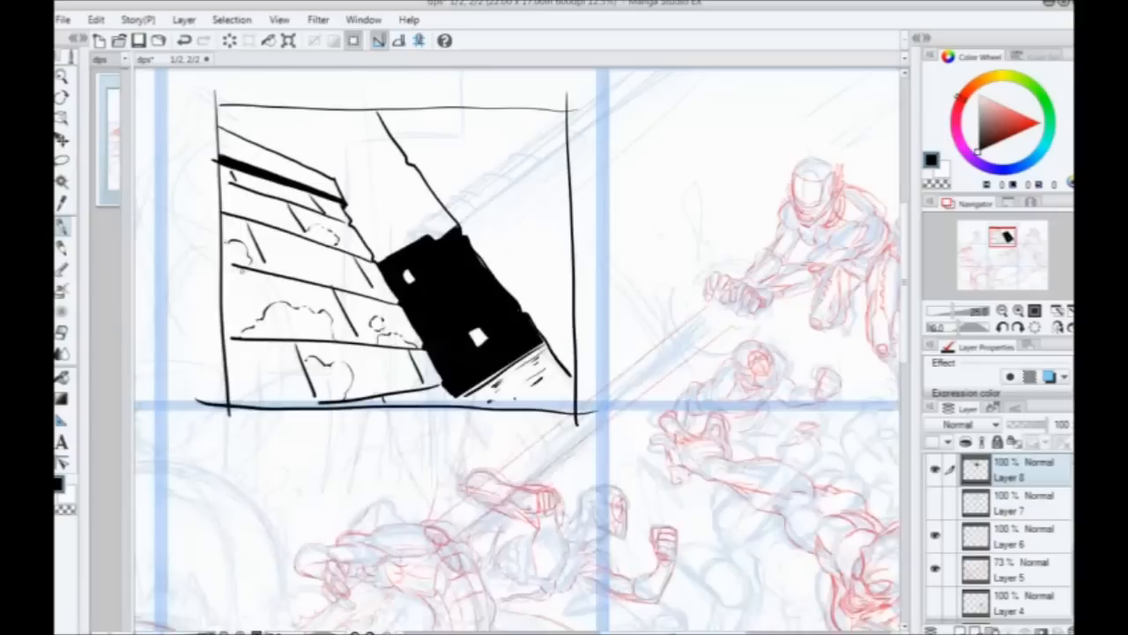
drag(242, 270, 267, 303)
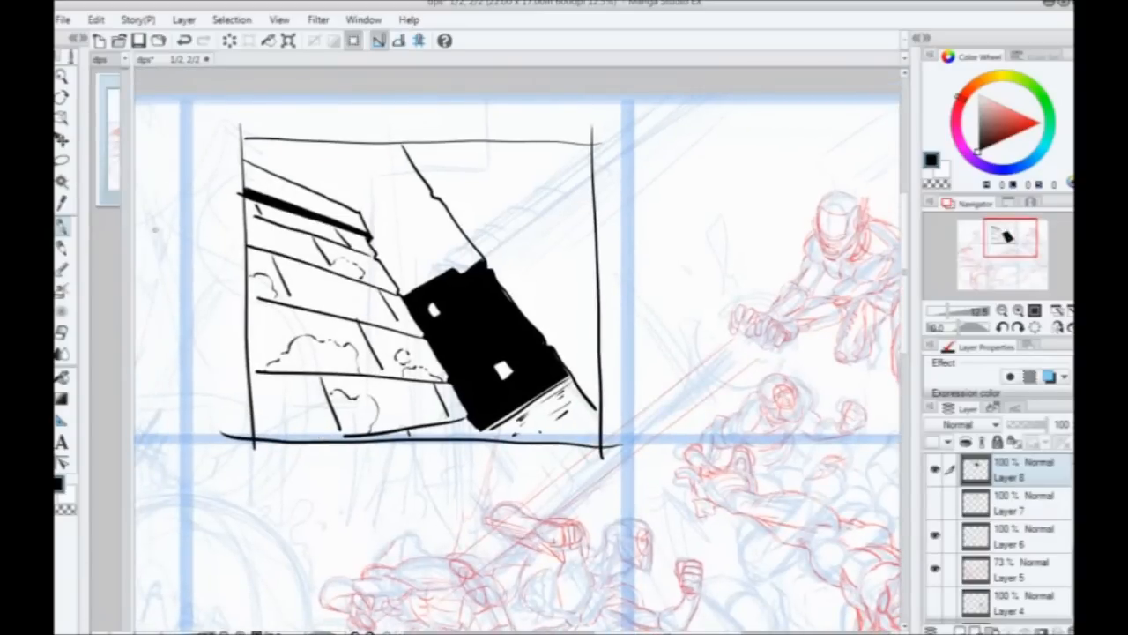
scroll(154, 230, up, 3)
scroll(154, 229, up, 2)
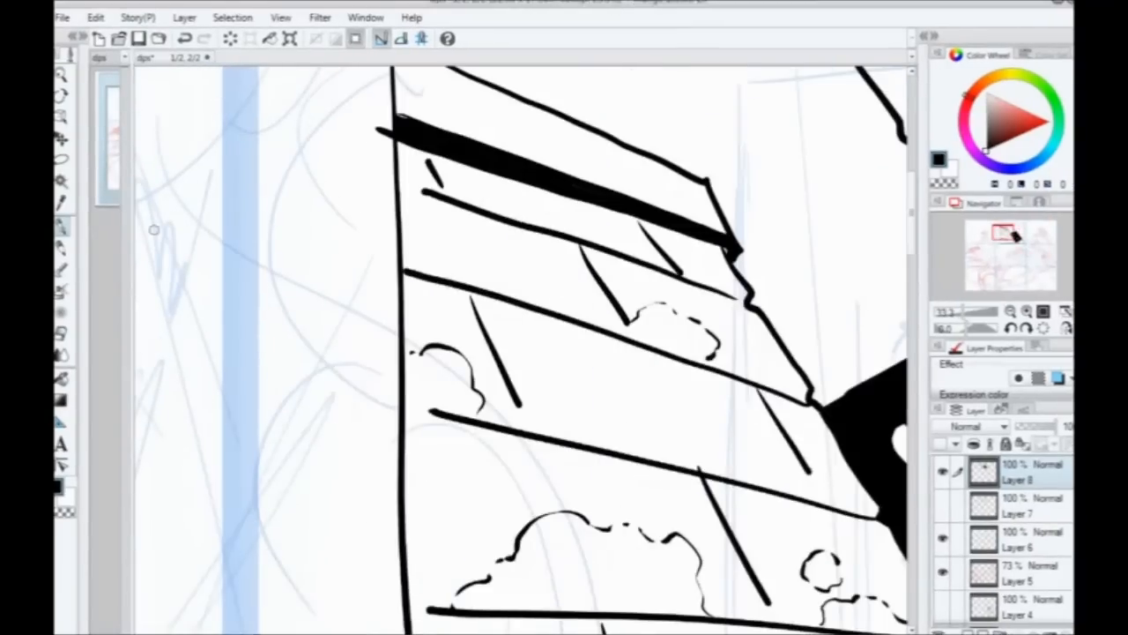
drag(515, 337, 314, 158)
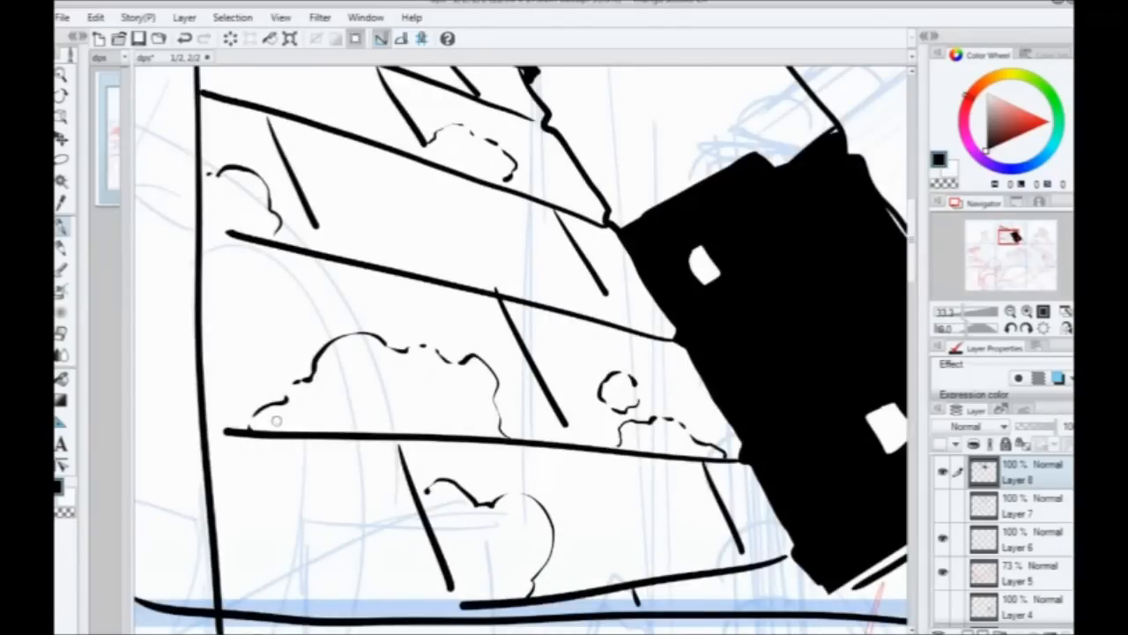
mouse_move(484, 429)
mouse_down()
mouse_move(269, 422)
mouse_move(393, 419)
mouse_move(268, 414)
mouse_up()
drag(460, 410, 275, 405)
drag(432, 401, 290, 394)
drag(441, 393, 298, 381)
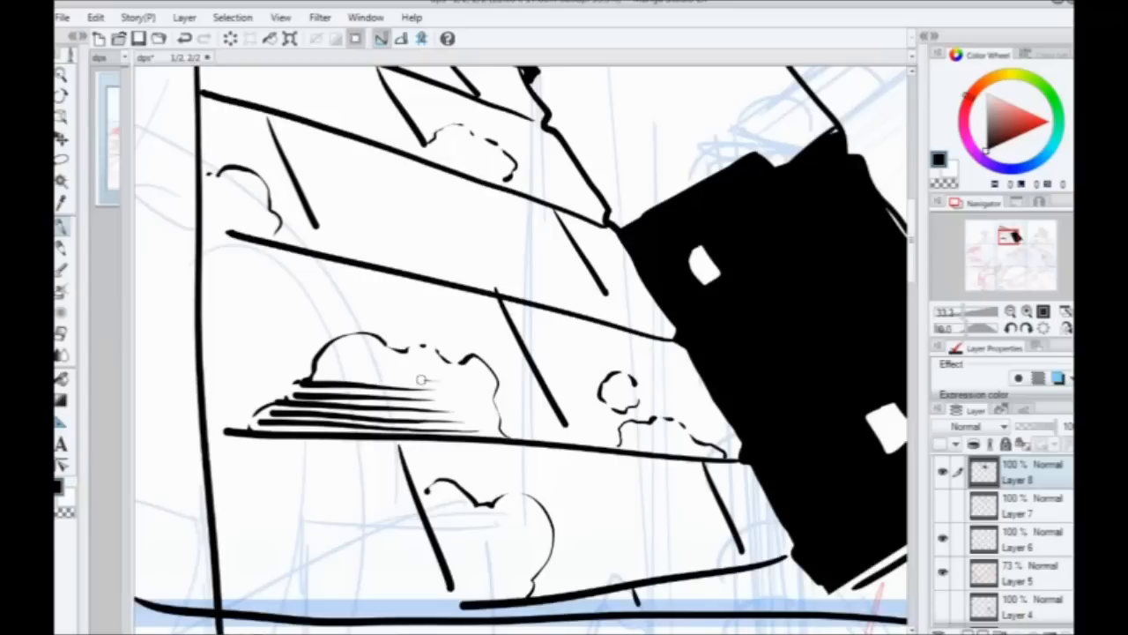
drag(445, 380, 305, 377)
mouse_move(401, 371)
mouse_down()
mouse_move(322, 369)
mouse_move(346, 359)
mouse_move(336, 360)
mouse_up()
drag(348, 352, 327, 352)
drag(373, 342, 357, 341)
drag(490, 434, 499, 405)
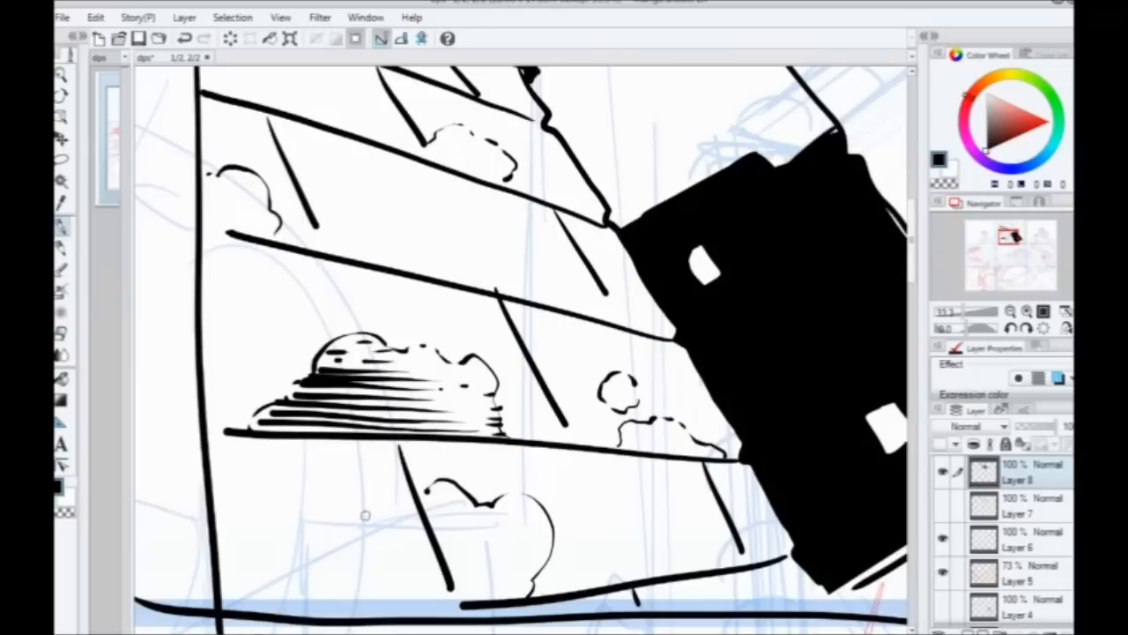
Step: Crosshatch the dark lower corner of the large patch with short slanted strokes
mouse_move(370, 384)
mouse_down()
mouse_move(388, 430)
mouse_move(368, 437)
mouse_up()
mouse_move(333, 388)
mouse_down()
mouse_move(351, 434)
mouse_move(339, 438)
mouse_up()
mouse_move(296, 388)
mouse_down()
mouse_move(319, 437)
mouse_move(287, 432)
mouse_move(344, 435)
mouse_move(286, 357)
mouse_up()
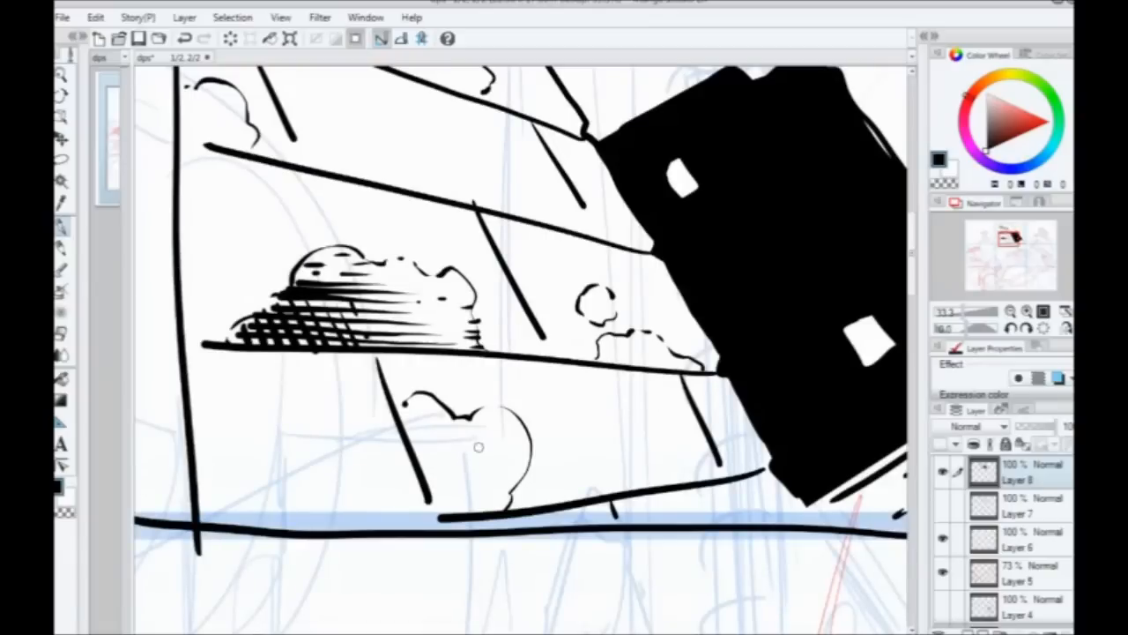
Step: Hatch the lower half of the rounded bottom-row patch and dot small marks above the hatching
drag(515, 451, 419, 460)
mouse_move(490, 466)
mouse_down()
mouse_move(418, 468)
mouse_move(422, 478)
mouse_up()
drag(529, 474, 427, 483)
mouse_move(527, 483)
mouse_down()
mouse_move(445, 481)
mouse_move(519, 483)
mouse_move(432, 505)
mouse_up()
drag(517, 505, 442, 509)
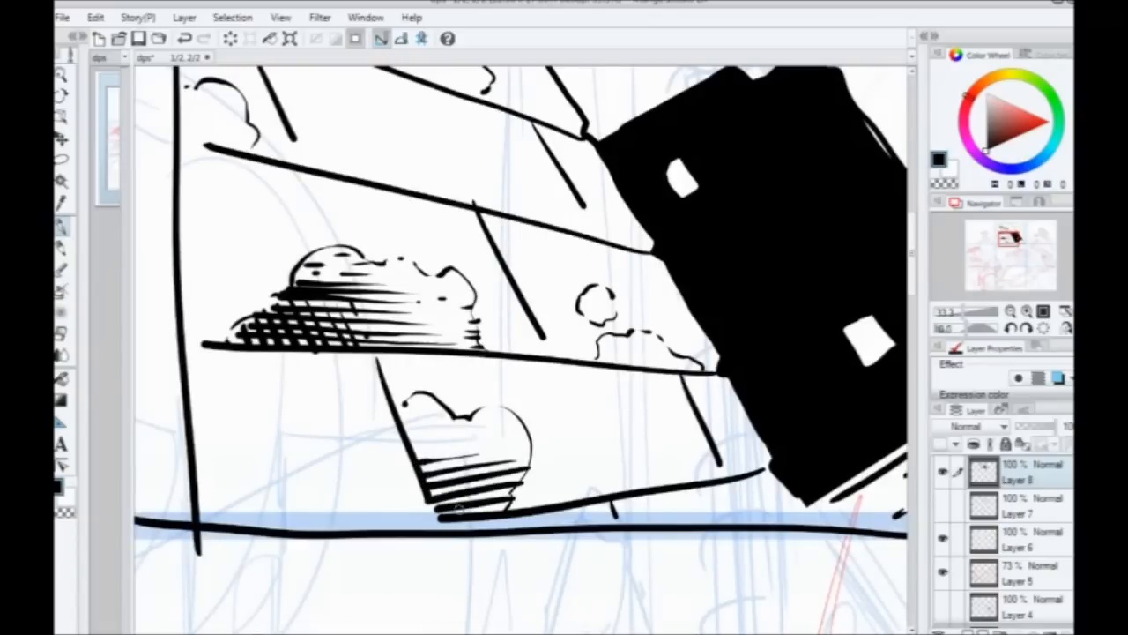
click(465, 447)
click(435, 449)
drag(460, 429, 451, 432)
drag(423, 432, 417, 432)
Step: Shade the small round stone and the low mound next to the black block with short hatch strokes
drag(551, 389, 473, 493)
drag(523, 406, 501, 419)
drag(506, 432, 495, 433)
drag(562, 453, 520, 464)
mouse_move(615, 476)
mouse_down()
mouse_move(567, 467)
mouse_move(597, 469)
mouse_move(577, 461)
mouse_up()
Step: Crosshatch the bottom-row patch along the slanted joint with strokes parallel to it
mouse_move(464, 452)
mouse_down()
mouse_move(509, 478)
mouse_move(582, 482)
mouse_move(592, 496)
mouse_move(582, 494)
mouse_up()
drag(426, 529, 566, 336)
drag(568, 415, 587, 437)
drag(556, 396, 572, 429)
drag(536, 377, 565, 450)
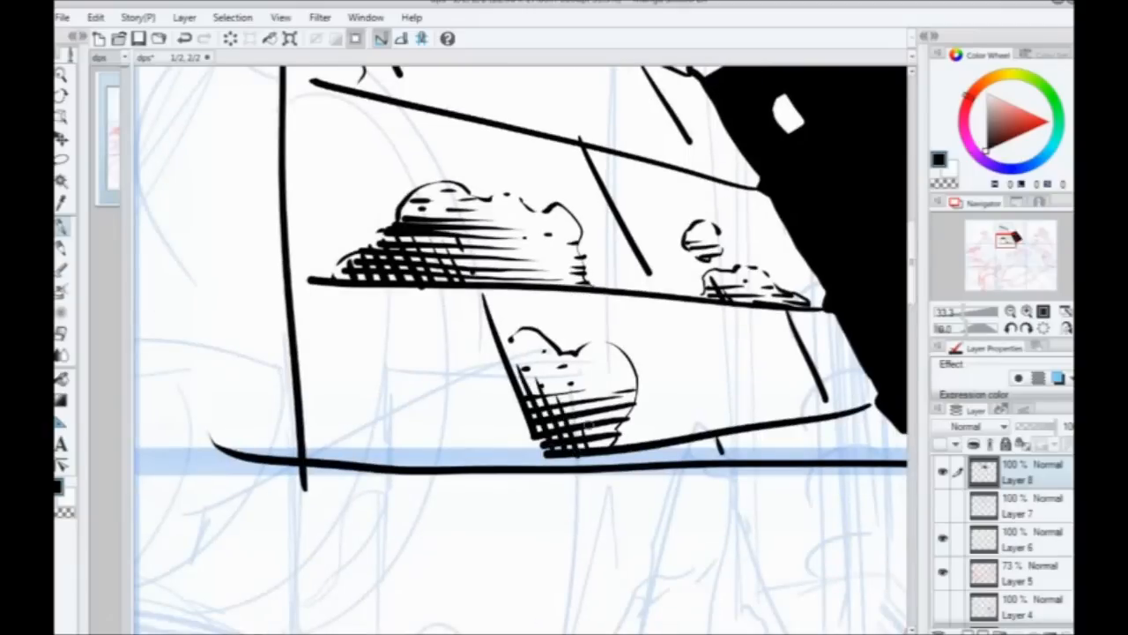
Step: Outline a wide bumpy patch with a round stone inside it in the wall's middle row
drag(494, 363, 539, 536)
drag(486, 316, 519, 388)
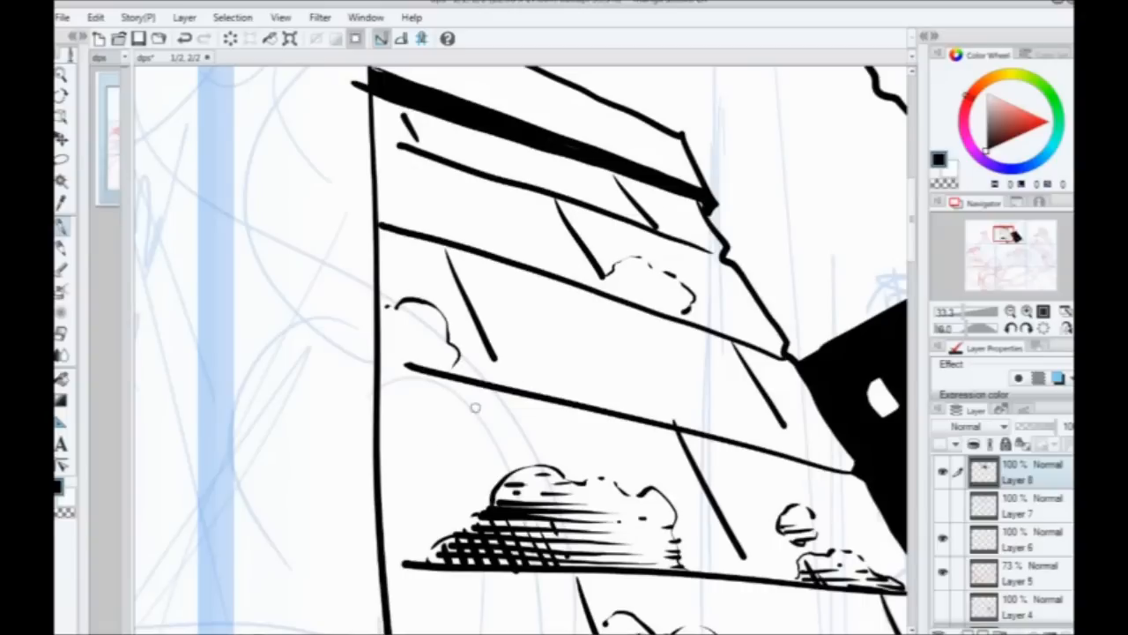
mouse_move(557, 393)
mouse_down()
mouse_move(548, 381)
mouse_move(564, 327)
mouse_move(624, 310)
mouse_move(696, 359)
mouse_move(742, 432)
mouse_up()
mouse_move(649, 352)
mouse_down()
mouse_move(659, 394)
mouse_move(610, 381)
mouse_move(638, 340)
mouse_move(662, 363)
mouse_up()
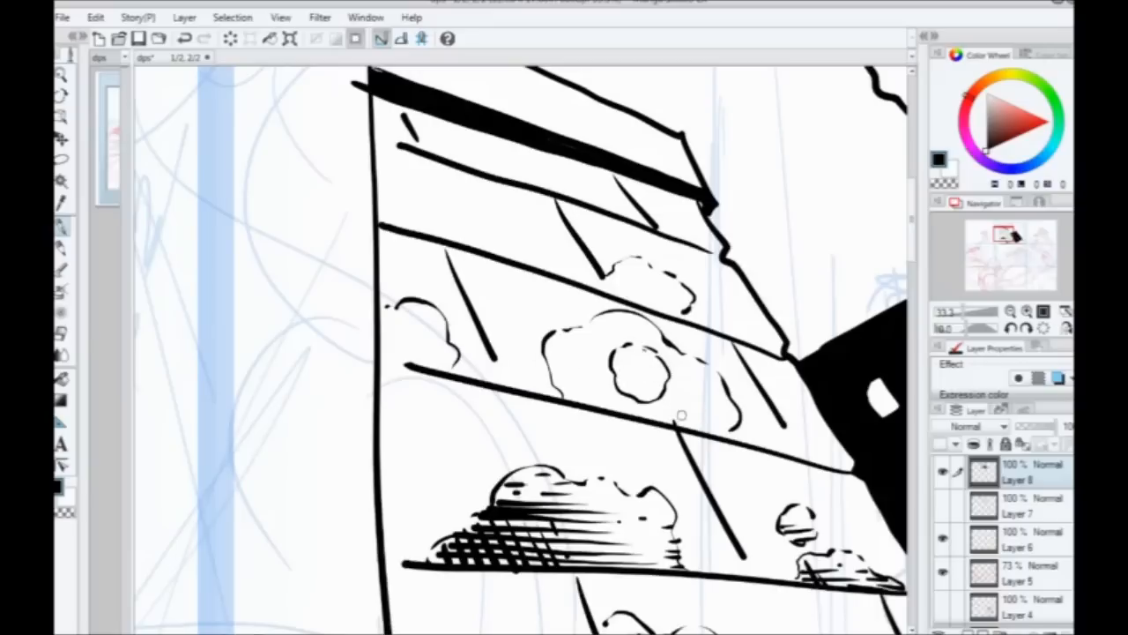
Step: Hatch the middle-row patch with lines following the wall's slant, leaving the round stone white
mouse_move(681, 420)
mouse_down()
mouse_move(564, 394)
mouse_move(619, 398)
mouse_move(552, 388)
mouse_move(545, 366)
mouse_up()
drag(619, 369, 541, 349)
mouse_move(624, 340)
mouse_down()
mouse_move(543, 342)
mouse_move(585, 340)
mouse_move(592, 326)
mouse_up()
drag(716, 368, 666, 363)
drag(717, 377, 668, 375)
drag(724, 390, 664, 386)
drag(730, 402, 661, 397)
mouse_move(740, 414)
mouse_down()
mouse_move(670, 407)
mouse_move(738, 426)
mouse_up()
Step: Crosshatch both ends of the middle-row patch and add light shading strokes to its round stone
mouse_move(591, 368)
mouse_down()
mouse_move(608, 410)
mouse_move(597, 402)
mouse_up()
drag(565, 351, 577, 410)
drag(686, 379, 697, 413)
drag(705, 379, 713, 414)
mouse_move(671, 370)
mouse_down()
mouse_move(642, 404)
mouse_move(612, 372)
mouse_move(650, 397)
mouse_move(638, 404)
mouse_up()
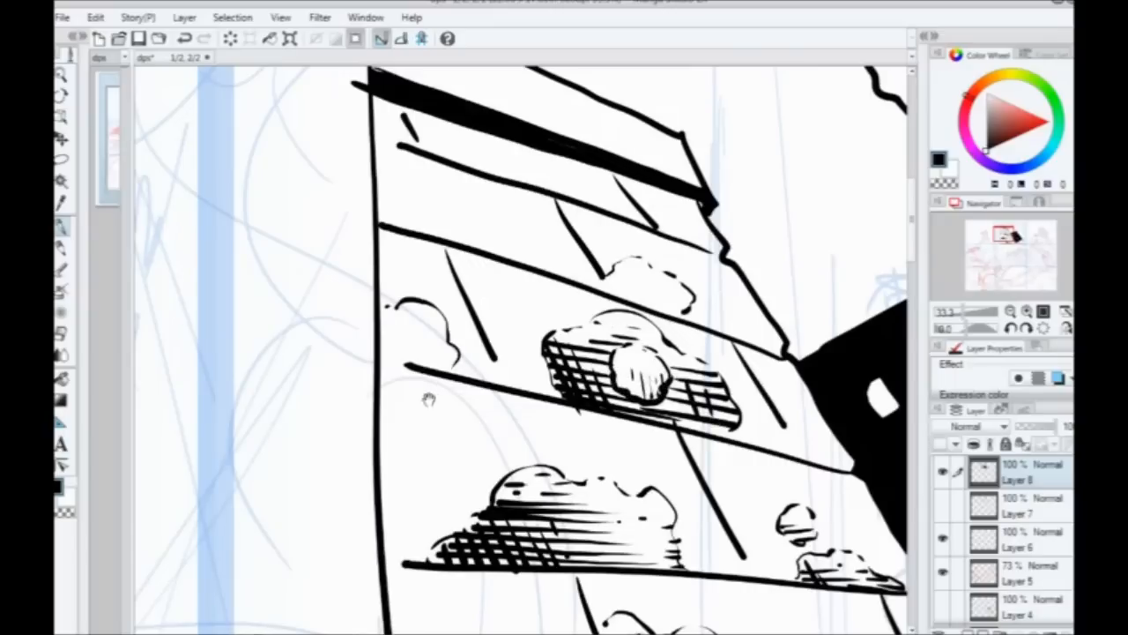
Step: Add clusters of short texture dashes beside the upper slanted joint and at the outer end of the same row
drag(436, 380, 422, 323)
drag(470, 379, 491, 446)
mouse_move(497, 309)
mouse_down()
mouse_move(499, 358)
mouse_move(612, 384)
mouse_up()
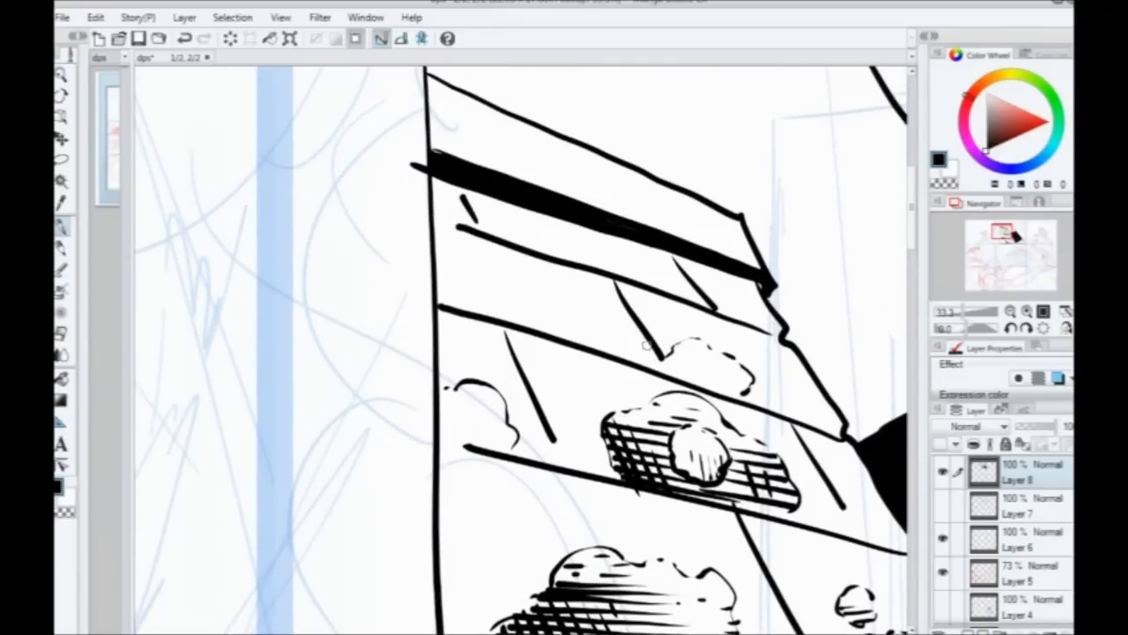
mouse_move(632, 359)
mouse_down()
mouse_move(593, 341)
mouse_move(628, 351)
mouse_up()
mouse_move(612, 338)
mouse_down()
mouse_move(618, 346)
mouse_move(607, 344)
mouse_up()
mouse_move(475, 299)
mouse_down()
mouse_move(557, 260)
mouse_move(550, 272)
mouse_up()
mouse_move(530, 259)
mouse_down()
mouse_move(538, 268)
mouse_move(528, 264)
mouse_up()
drag(515, 244, 564, 261)
mouse_move(549, 248)
mouse_down()
mouse_move(555, 258)
mouse_move(546, 252)
mouse_up()
drag(531, 231, 537, 241)
Step: Fill the corner block of the wall's bottom row with curved rows of short texture dashes
drag(549, 368, 537, 234)
drag(613, 370, 554, 174)
drag(691, 437, 683, 456)
mouse_move(675, 438)
mouse_down()
mouse_move(667, 456)
mouse_move(652, 457)
mouse_up()
mouse_move(644, 438)
mouse_down()
mouse_move(636, 457)
mouse_move(621, 456)
mouse_up()
mouse_move(616, 438)
mouse_down()
mouse_move(608, 457)
mouse_move(594, 456)
mouse_up()
mouse_move(589, 438)
mouse_down()
mouse_move(579, 457)
mouse_move(565, 456)
mouse_up()
mouse_move(559, 438)
mouse_down()
mouse_move(550, 456)
mouse_move(518, 455)
mouse_up()
mouse_move(513, 434)
mouse_down()
mouse_move(500, 453)
mouse_move(485, 446)
mouse_up()
mouse_move(490, 411)
mouse_down()
mouse_move(474, 425)
mouse_move(471, 407)
mouse_up()
mouse_move(483, 378)
mouse_down()
mouse_move(469, 389)
mouse_move(467, 374)
mouse_up()
drag(478, 333, 464, 345)
drag(474, 305, 461, 318)
drag(673, 414, 650, 433)
mouse_move(647, 415)
mouse_down()
mouse_move(639, 436)
mouse_move(624, 434)
mouse_up()
mouse_move(619, 414)
mouse_down()
mouse_move(610, 432)
mouse_move(592, 432)
mouse_up()
mouse_move(579, 414)
mouse_down()
mouse_move(570, 431)
mouse_move(552, 426)
mouse_up()
mouse_move(545, 399)
mouse_down()
mouse_move(529, 422)
mouse_move(515, 415)
mouse_up()
drag(513, 393, 499, 408)
mouse_move(506, 375)
mouse_down()
mouse_move(489, 392)
mouse_move(484, 370)
mouse_up()
drag(648, 390, 619, 405)
mouse_move(609, 393)
mouse_down()
mouse_move(600, 407)
mouse_move(580, 406)
mouse_up()
mouse_move(575, 389)
mouse_down()
mouse_move(563, 405)
mouse_move(546, 398)
mouse_up()
mouse_move(549, 363)
mouse_down()
mouse_move(538, 378)
mouse_move(523, 364)
mouse_up()
drag(513, 340, 502, 346)
drag(616, 358, 612, 366)
mouse_move(593, 362)
mouse_down()
mouse_move(548, 350)
mouse_move(565, 320)
mouse_up()
drag(603, 311, 602, 316)
Step: Scatter small specks and dashes over the blank areas of the wall blocks
drag(514, 286, 468, 408)
mouse_move(530, 265)
mouse_down()
mouse_move(520, 273)
mouse_move(493, 256)
mouse_up()
drag(469, 259, 462, 262)
drag(609, 363, 436, 269)
drag(621, 339, 626, 341)
drag(654, 376, 661, 376)
drag(588, 313, 570, 437)
click(587, 349)
drag(502, 285, 547, 472)
click(479, 235)
Step: Hatch the strip above the wall's black band with closely spaced, tapering upright strokes along its full length
drag(492, 224, 538, 302)
mouse_move(605, 287)
mouse_down()
mouse_move(620, 310)
mouse_move(586, 297)
mouse_up()
mouse_move(568, 273)
mouse_down()
mouse_move(580, 294)
mouse_move(564, 290)
mouse_up()
mouse_move(537, 257)
mouse_down()
mouse_move(553, 279)
mouse_move(540, 286)
mouse_up()
mouse_move(506, 236)
mouse_down()
mouse_move(525, 274)
mouse_move(510, 268)
mouse_up()
mouse_move(474, 225)
mouse_down()
mouse_move(494, 262)
mouse_move(477, 258)
mouse_up()
drag(445, 215, 462, 254)
mouse_move(431, 208)
mouse_down()
mouse_move(450, 251)
mouse_move(439, 252)
mouse_up()
mouse_move(408, 190)
mouse_down()
mouse_move(429, 250)
mouse_move(418, 236)
mouse_up()
mouse_move(375, 176)
mouse_down()
mouse_move(393, 229)
mouse_move(381, 225)
mouse_up()
mouse_move(348, 164)
mouse_down()
mouse_move(368, 220)
mouse_move(356, 216)
mouse_up()
mouse_move(321, 152)
mouse_down()
mouse_move(342, 211)
mouse_move(331, 212)
mouse_up()
mouse_move(298, 132)
mouse_down()
mouse_move(321, 208)
mouse_move(312, 204)
mouse_up()
drag(289, 157, 305, 199)
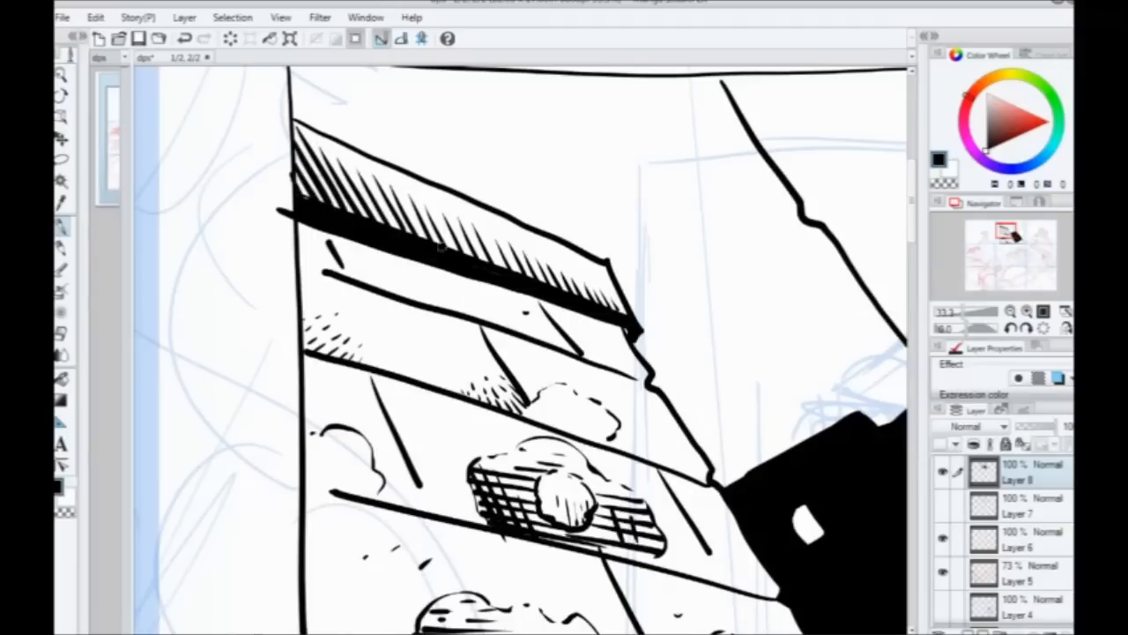
Step: Crosshatch the darker end of the strip above the black band with lines parallel to the band
drag(529, 269, 373, 220)
drag(455, 233, 303, 184)
mouse_move(376, 195)
mouse_down()
mouse_move(298, 174)
mouse_move(297, 163)
mouse_up()
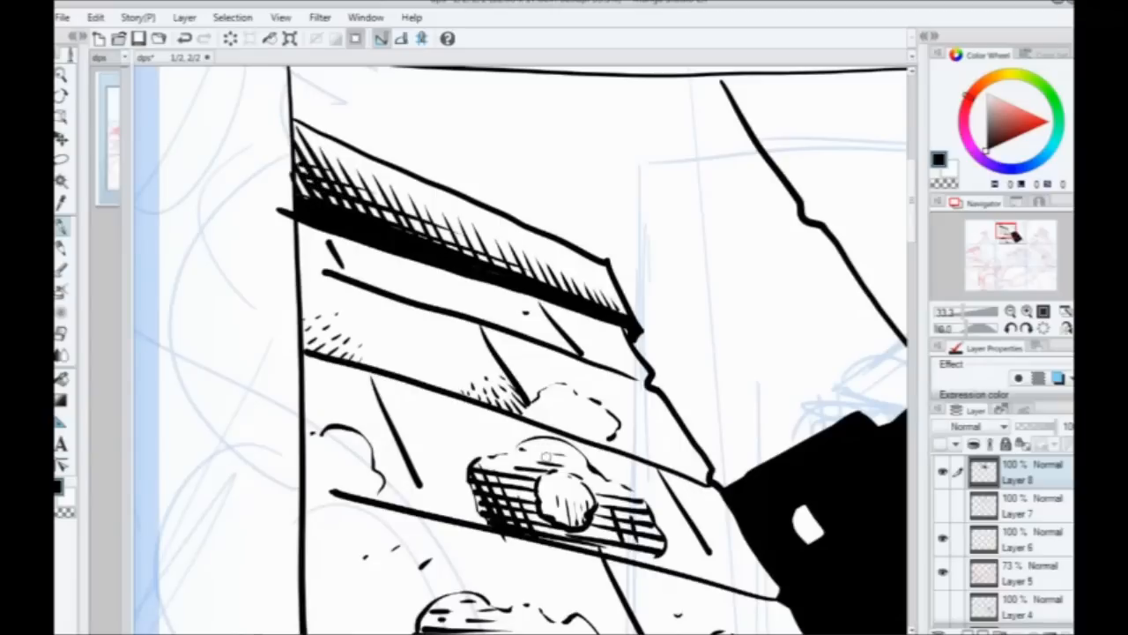
Step: Ink a small ladder-like frame standing on the roof of the black block
drag(448, 416, 388, 238)
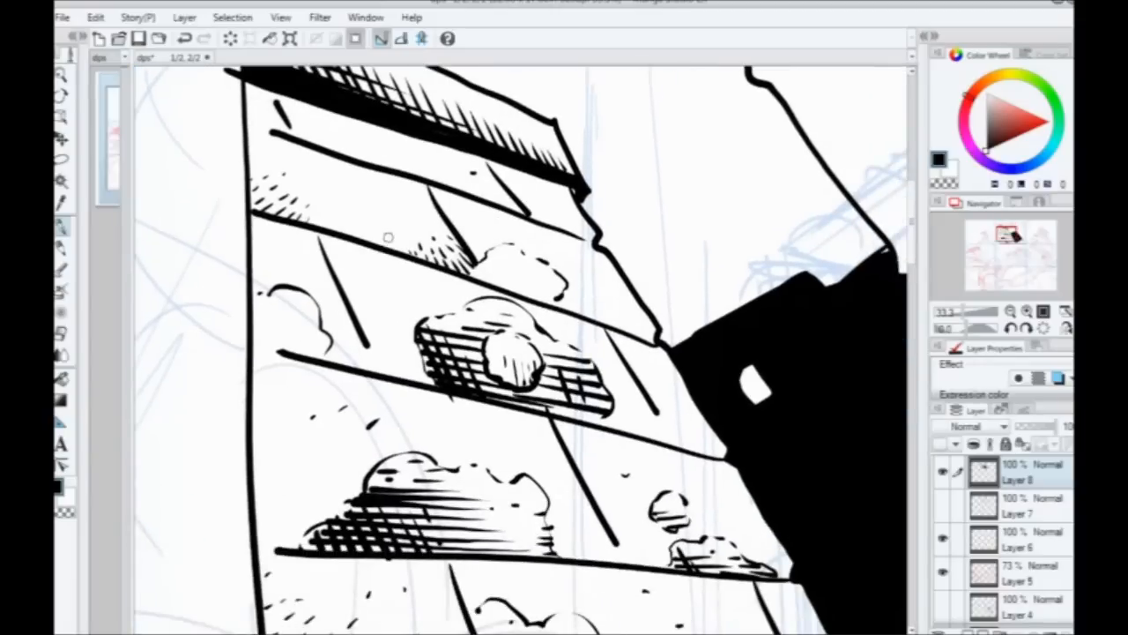
scroll(391, 245, down, 5)
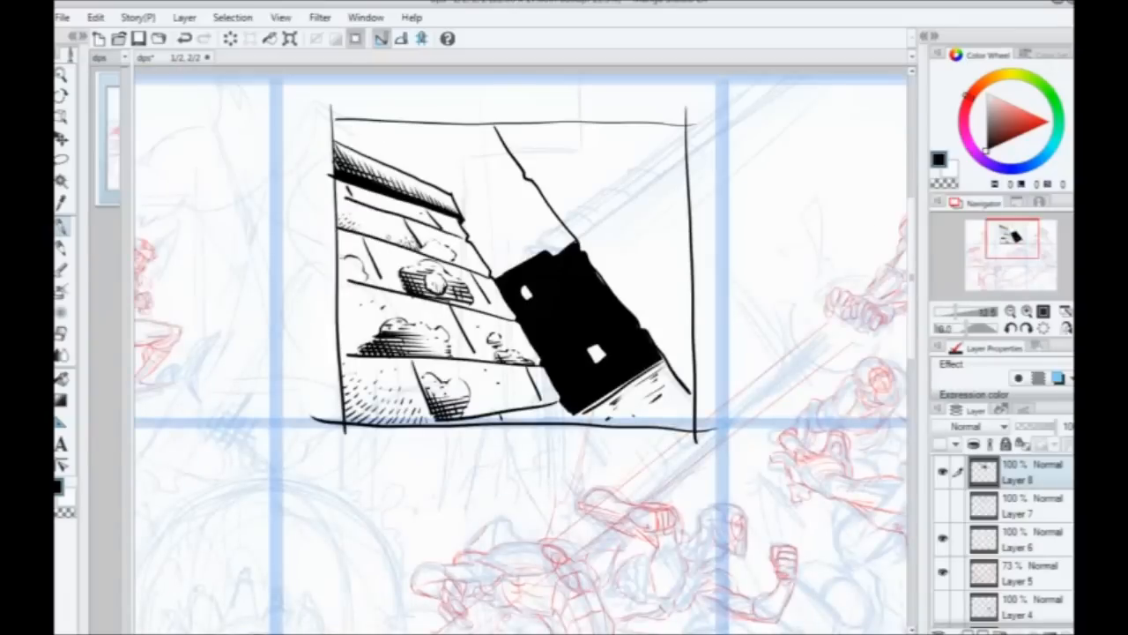
scroll(505, 454, up, 2)
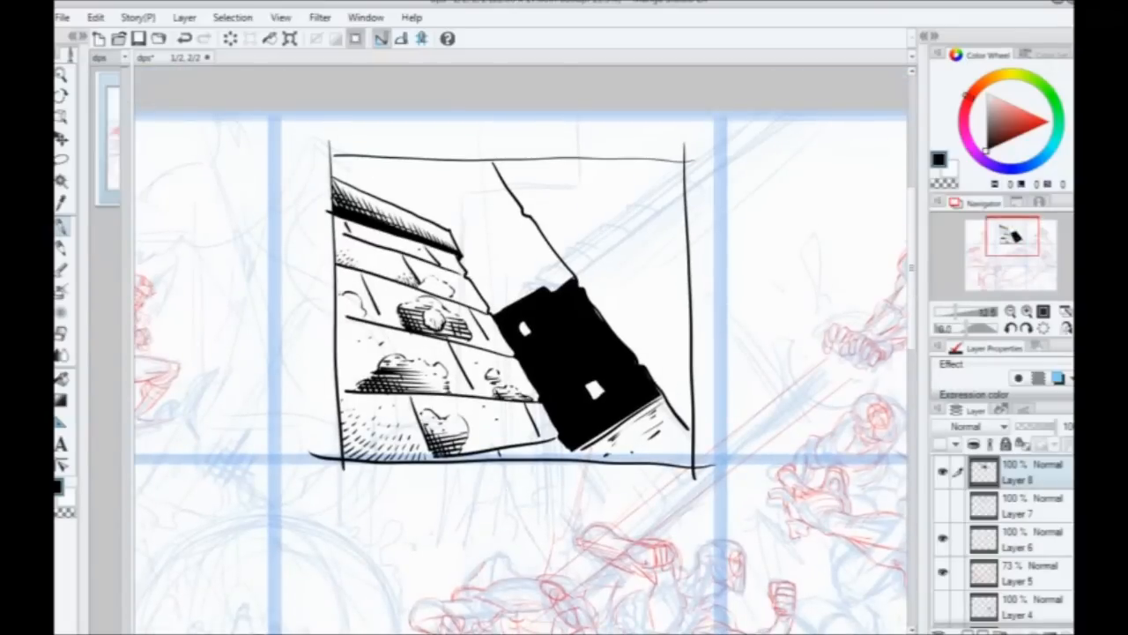
drag(432, 370, 370, 423)
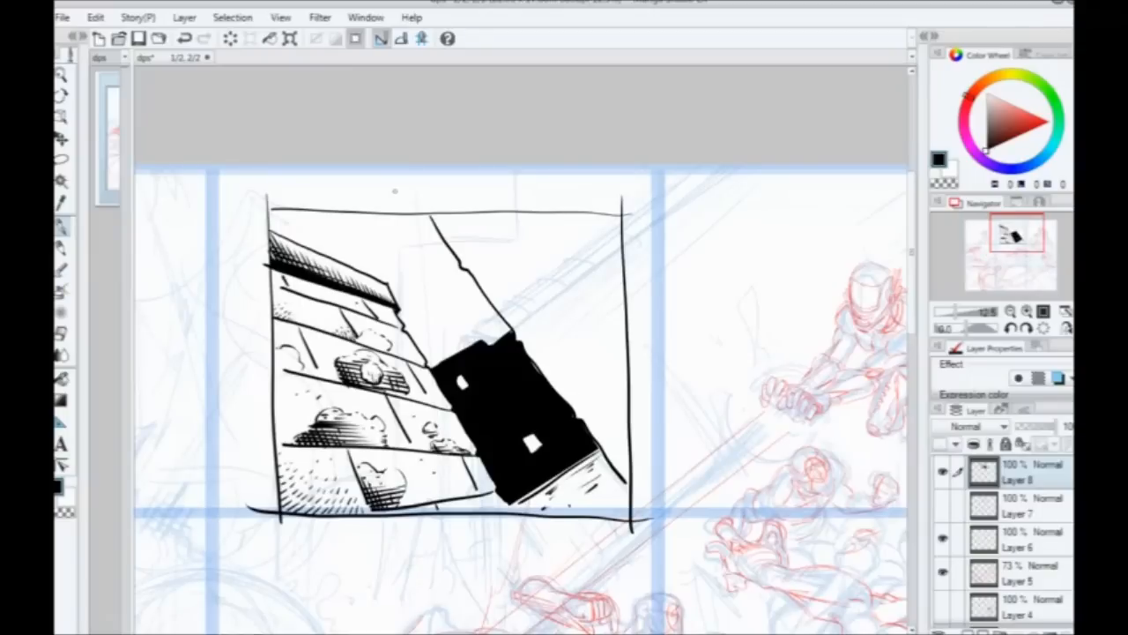
scroll(395, 191, up, 2)
drag(627, 455, 488, 331)
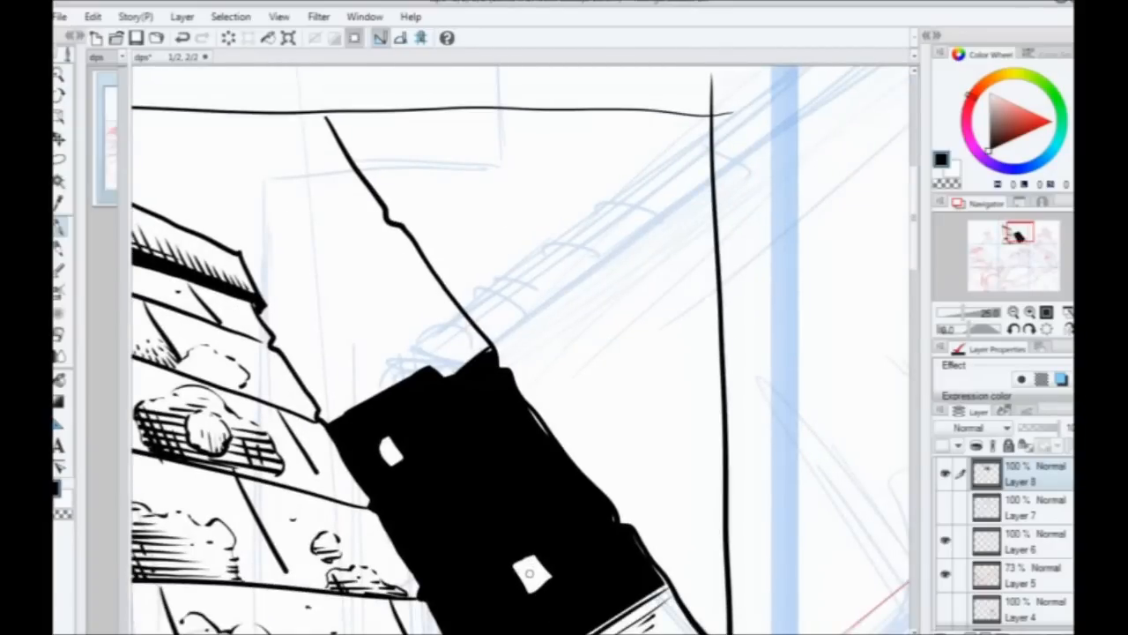
click(60, 160)
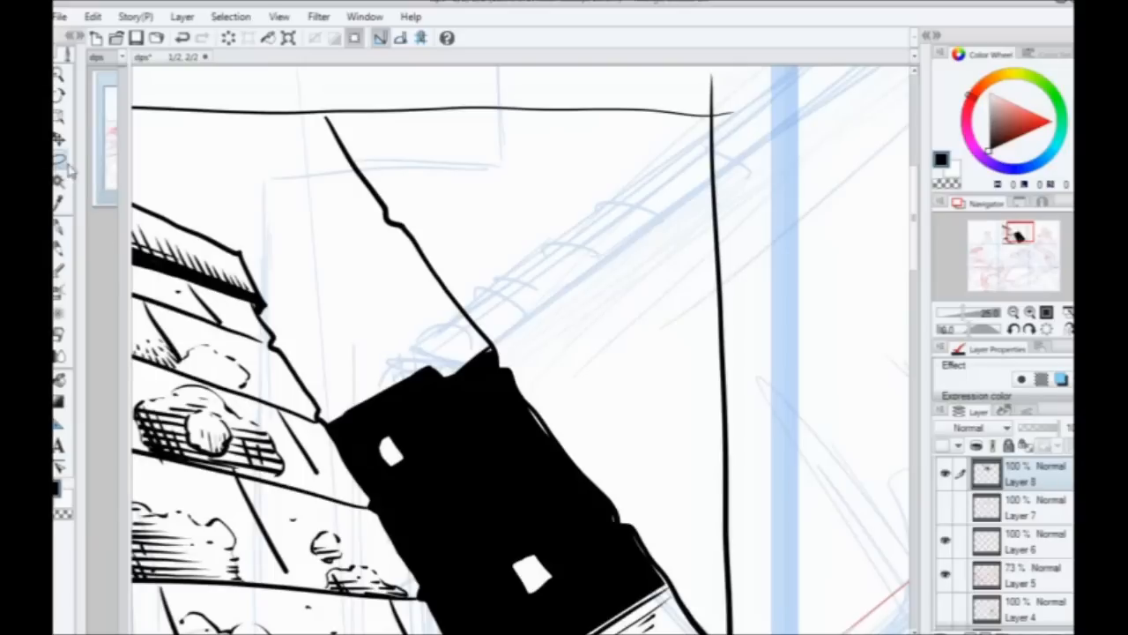
mouse_move(405, 377)
mouse_down()
mouse_move(386, 386)
mouse_move(356, 352)
mouse_move(384, 396)
mouse_move(407, 361)
mouse_move(375, 354)
mouse_move(355, 323)
mouse_up()
click(411, 423)
click(271, 422)
click(60, 248)
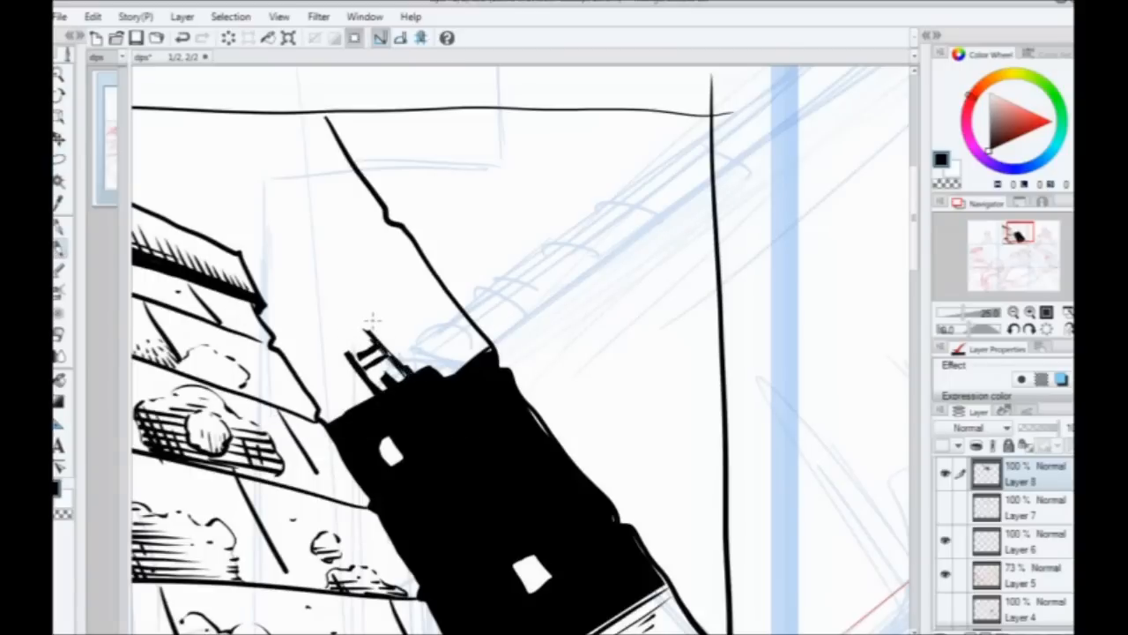
scroll(371, 325, down, 3)
drag(403, 440, 352, 415)
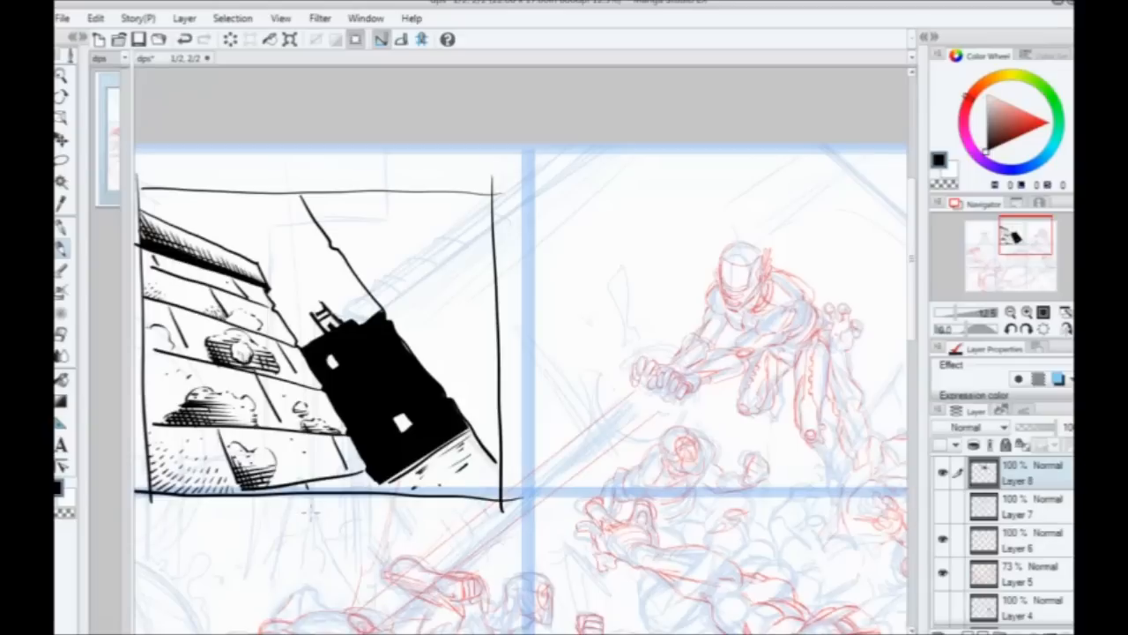
Step: Lasso the whole building thumbnail, clear its inks from Layer 8, show Layer 7 and clear its blue rough, and deselect
drag(320, 506, 463, 499)
click(64, 162)
mouse_move(262, 503)
mouse_down()
mouse_move(263, 156)
mouse_move(750, 463)
mouse_move(263, 499)
mouse_up()
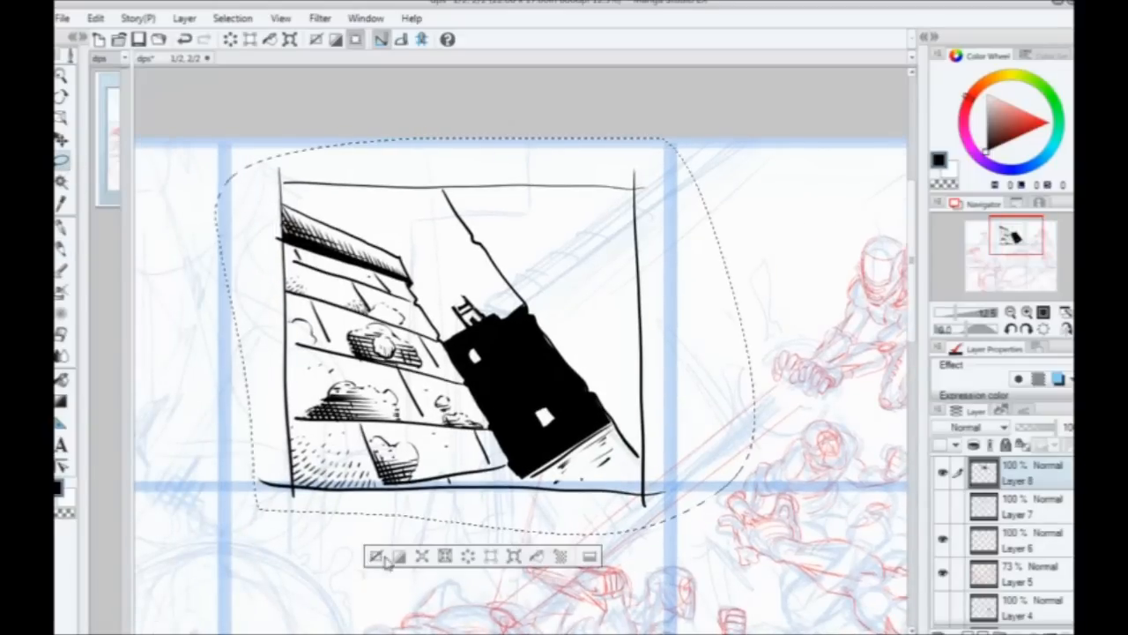
click(467, 556)
click(944, 505)
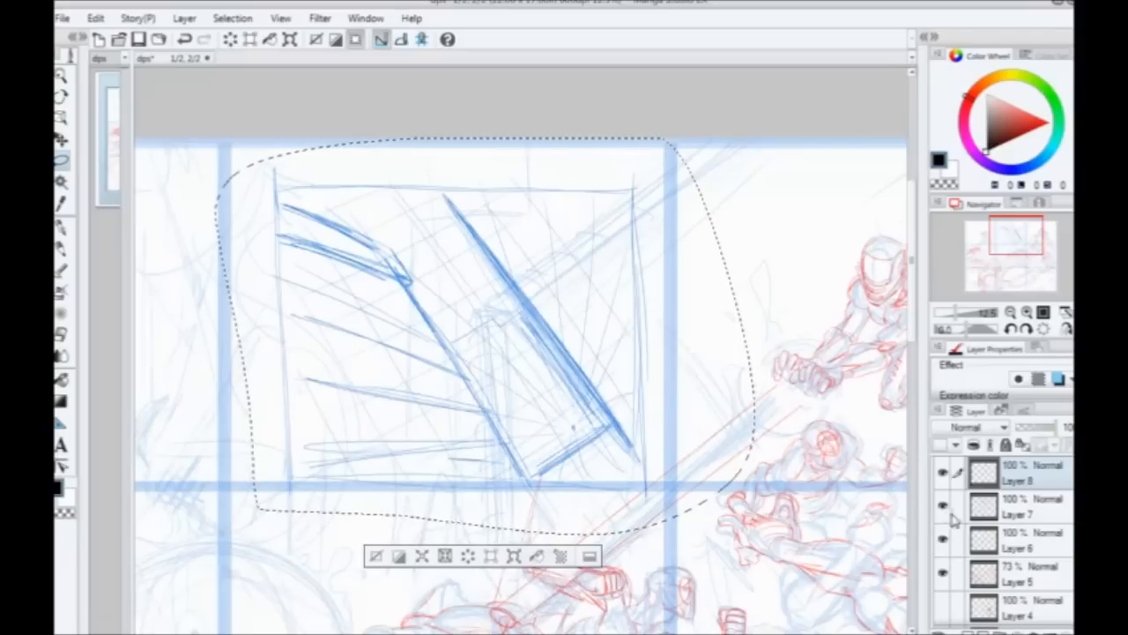
click(1019, 508)
click(468, 556)
click(377, 556)
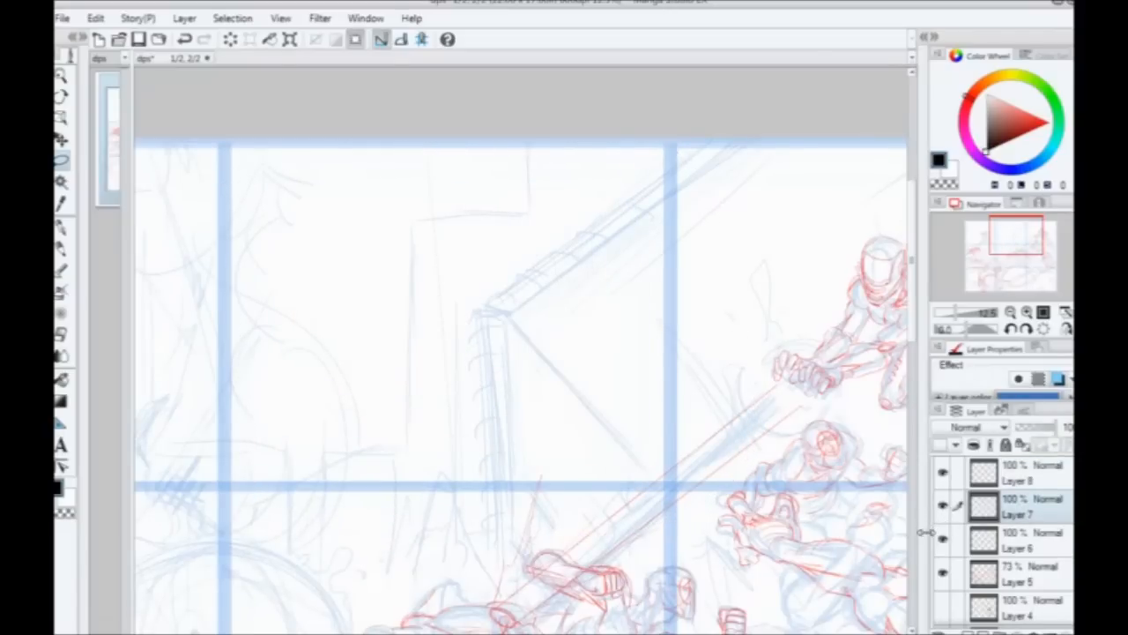
Step: Toggle Layer 5's visibility to check the pencils, and make Layer 8 the active layer over the clawed masked figure
drag(647, 466, 407, 257)
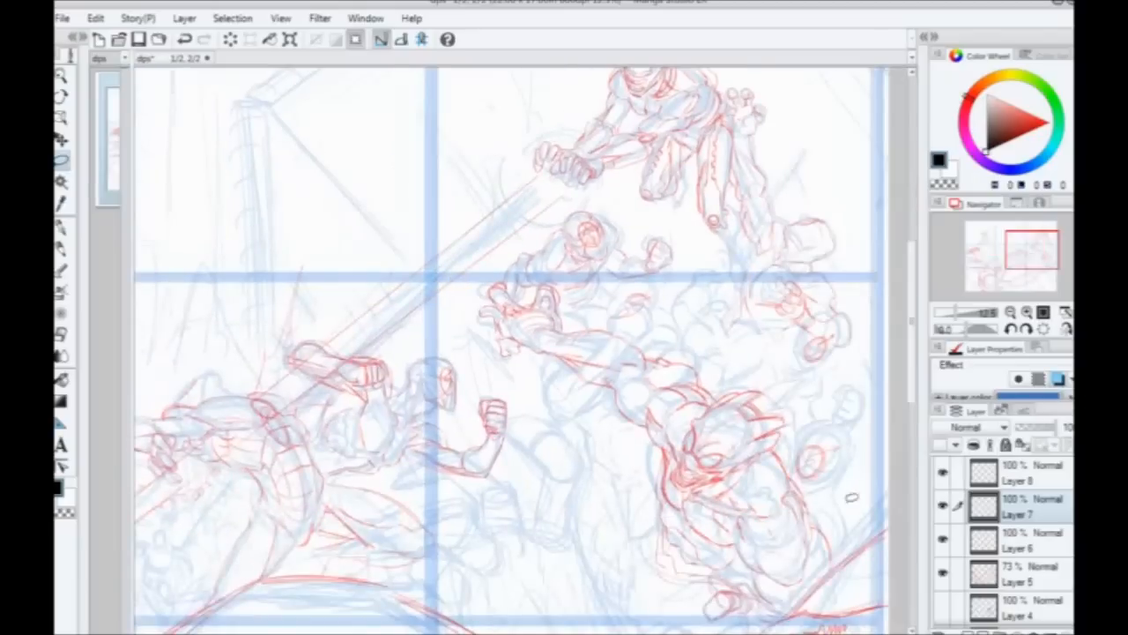
click(943, 571)
click(943, 571)
drag(658, 556, 514, 479)
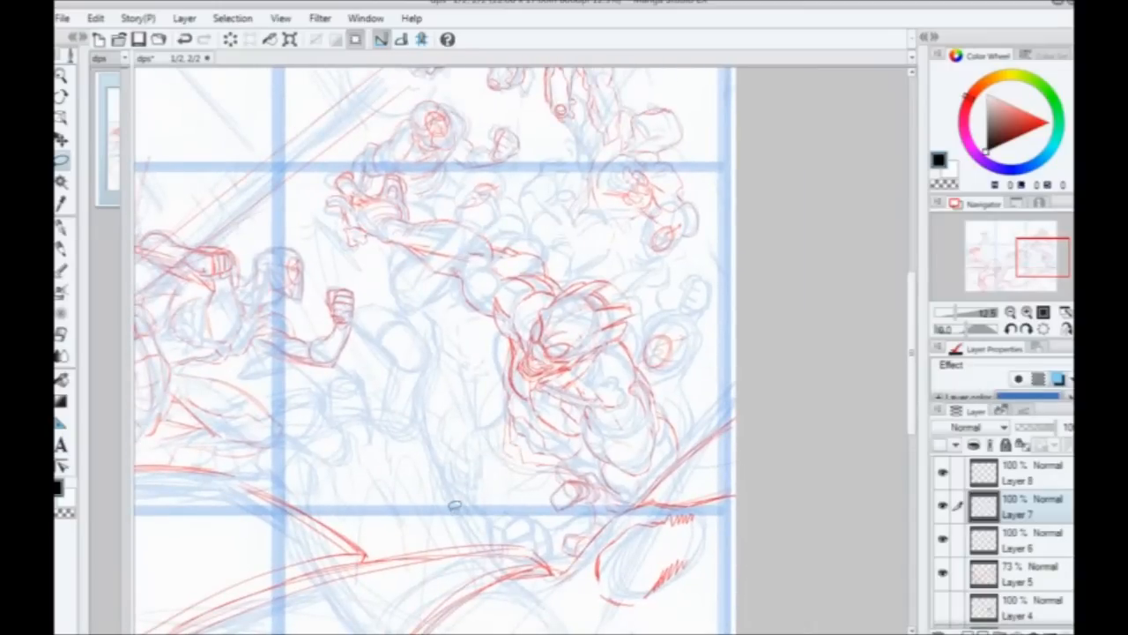
click(1029, 474)
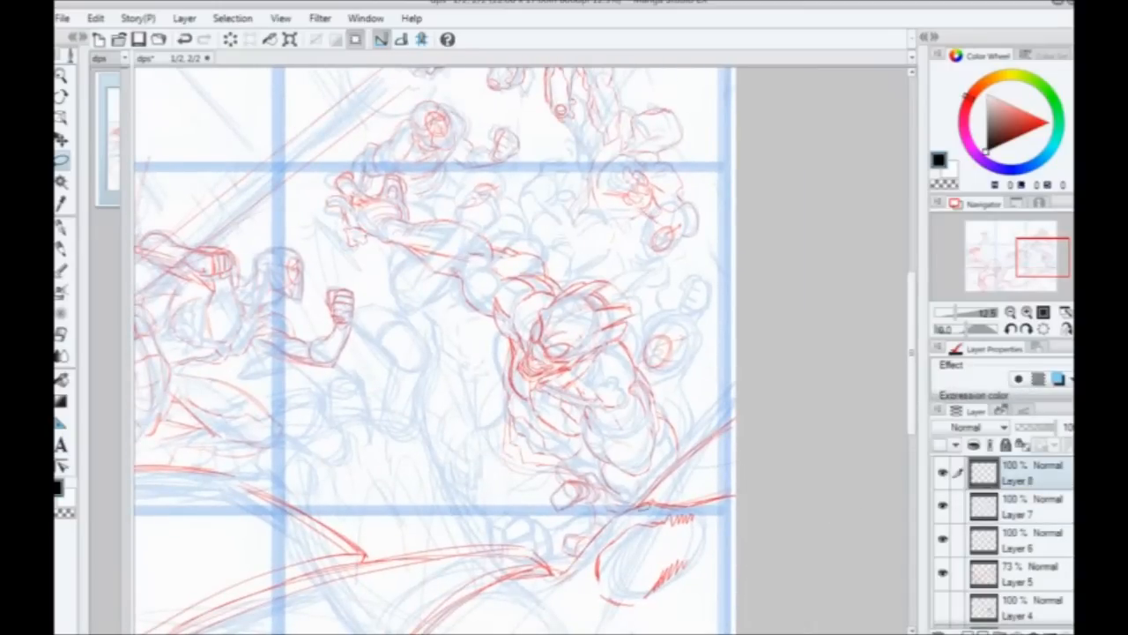
drag(471, 433, 485, 447)
scroll(442, 383, up, 1)
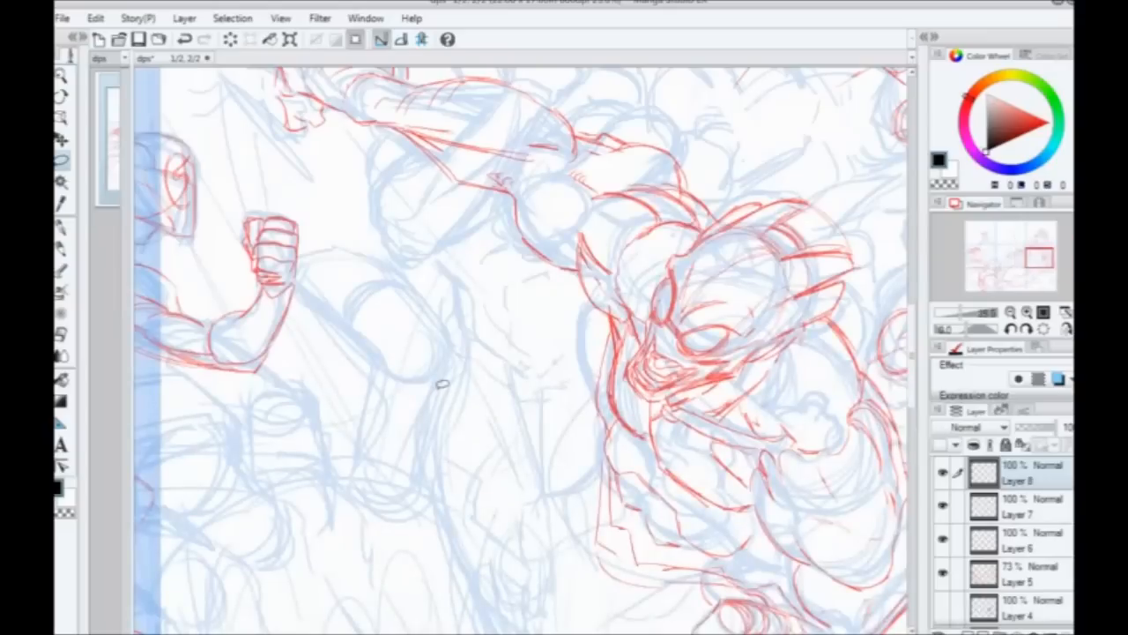
drag(568, 425, 476, 448)
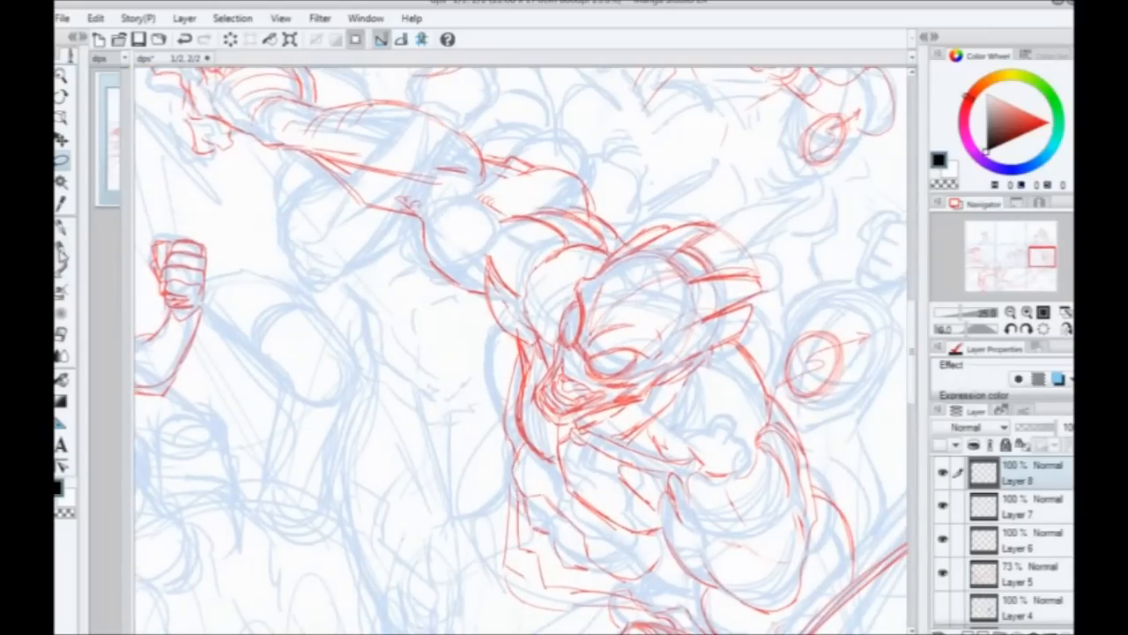
Step: Switch to the G-pen and try a stroke beside the clawed masked figure
click(61, 227)
drag(478, 341, 525, 444)
key(ctrl+z)
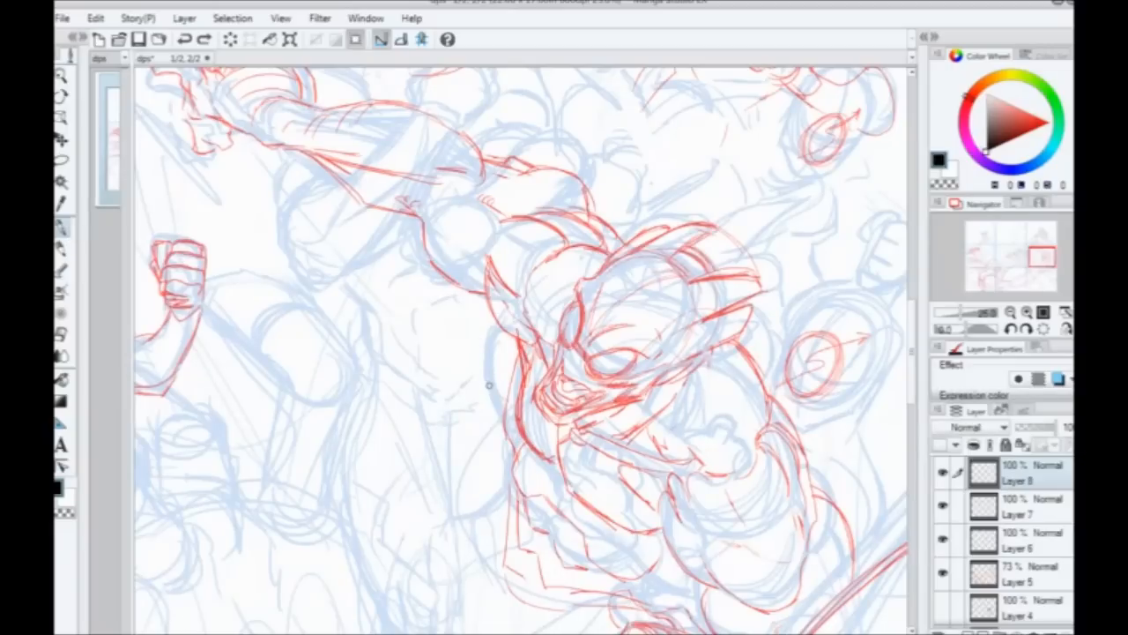
click(76, 38)
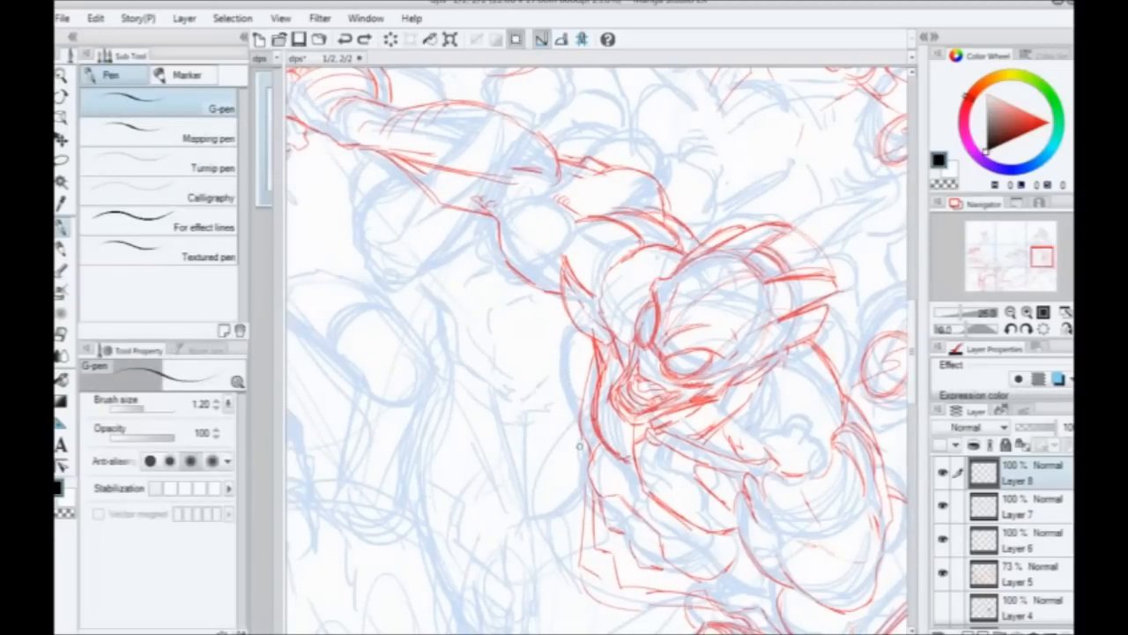
drag(534, 395, 562, 445)
key(ctrl+z)
Step: Adjust the G-pen's brush size around 1.00, testing it with a stroke beside the masked figure
key(bracketleft)
drag(522, 358, 559, 445)
key(ctrl+z)
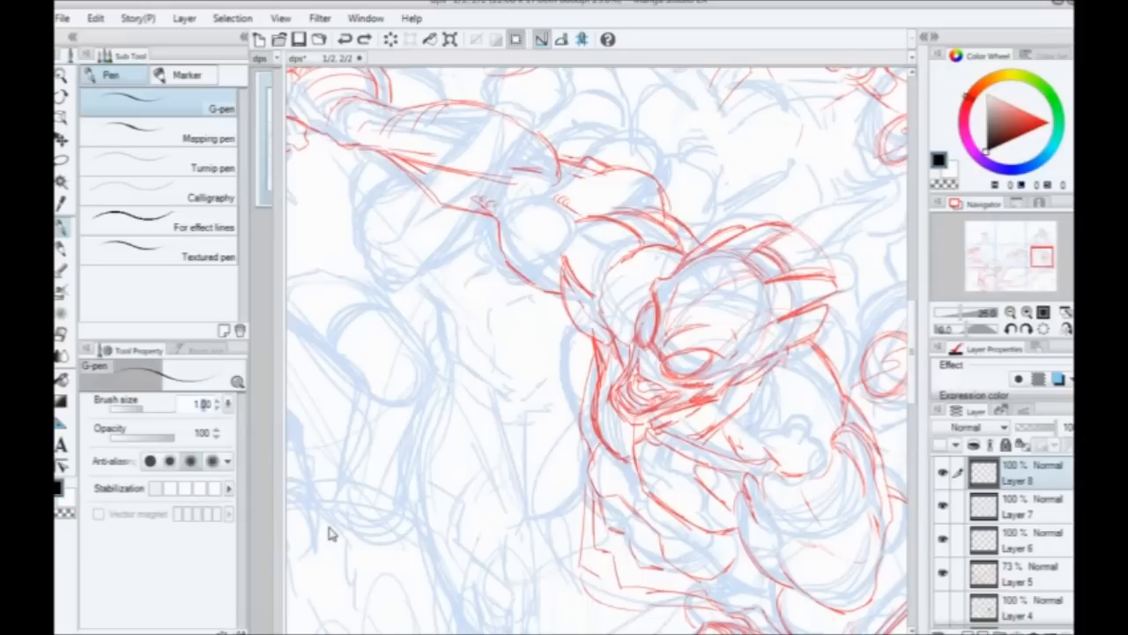
key(bracketright)
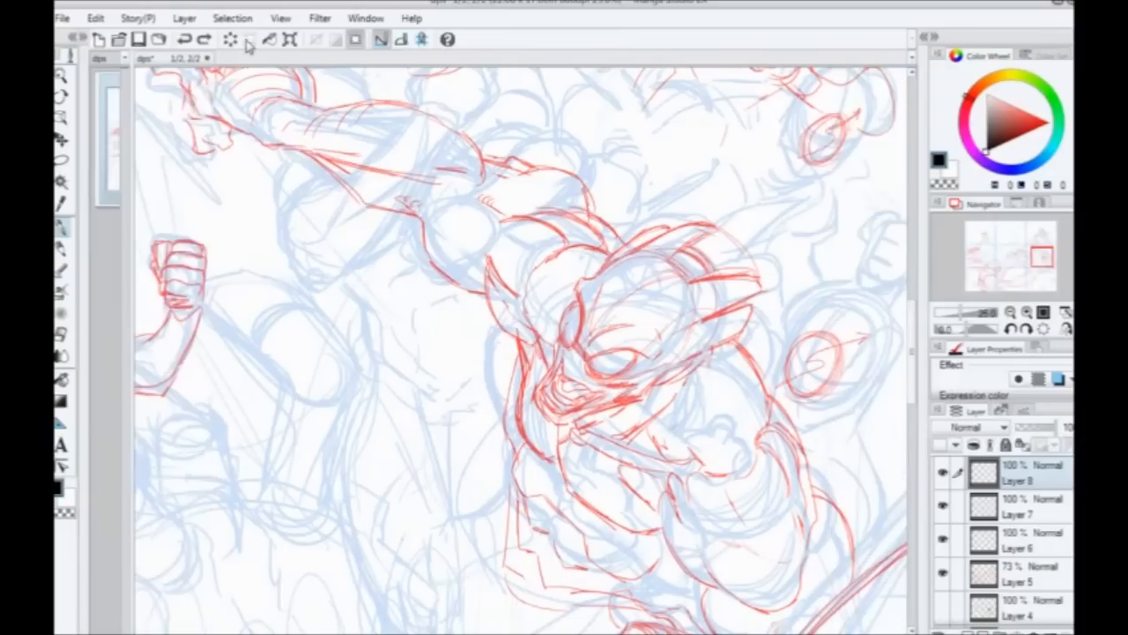
click(245, 37)
Step: Save the page, lower Layer 5's opacity to 55%, and make Layer 8 the active layer for inking
drag(425, 337, 348, 351)
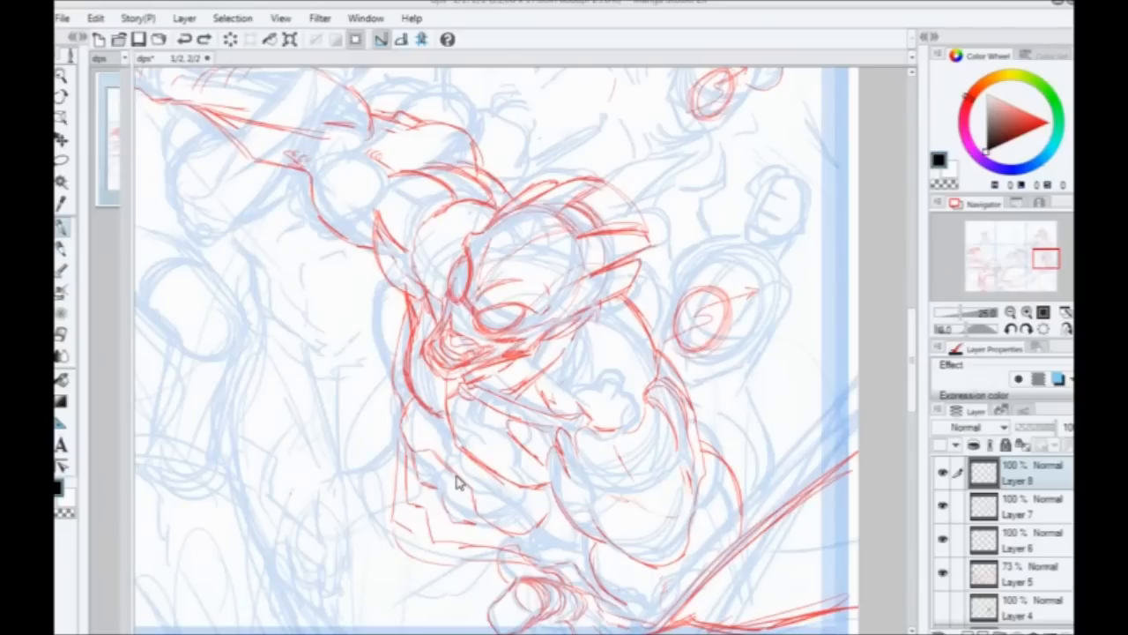
key(ctrl+s)
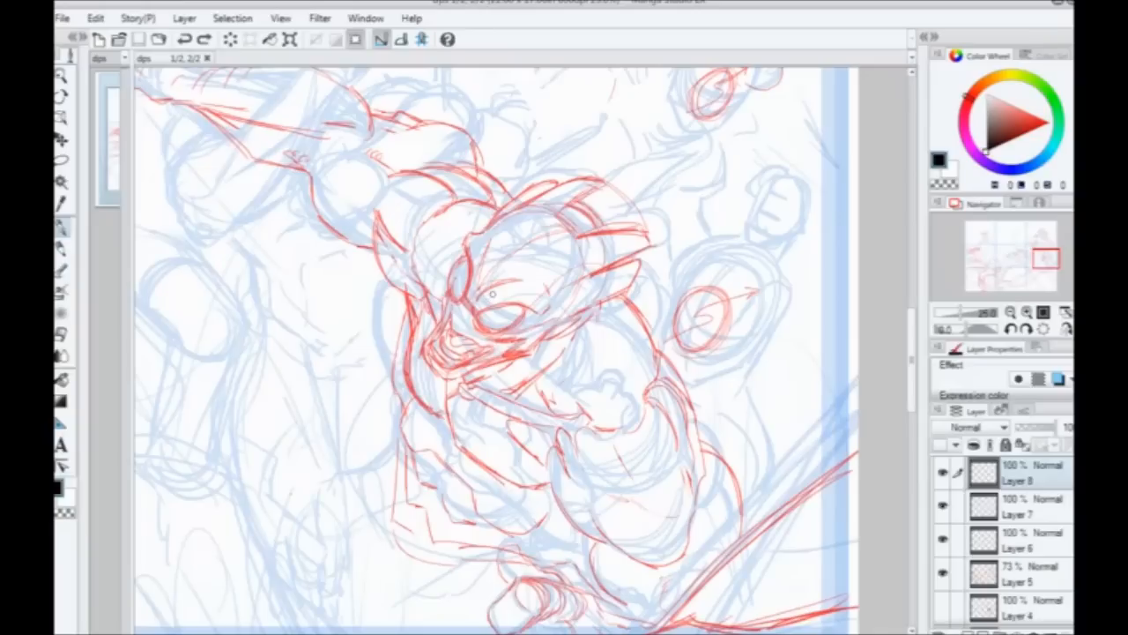
click(990, 568)
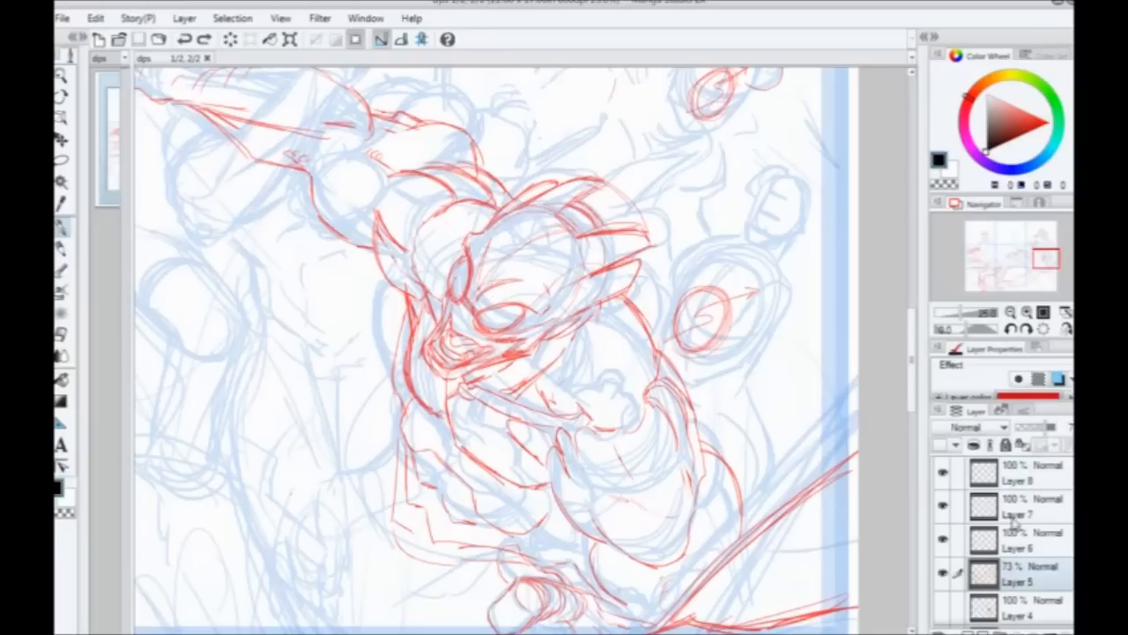
click(1041, 428)
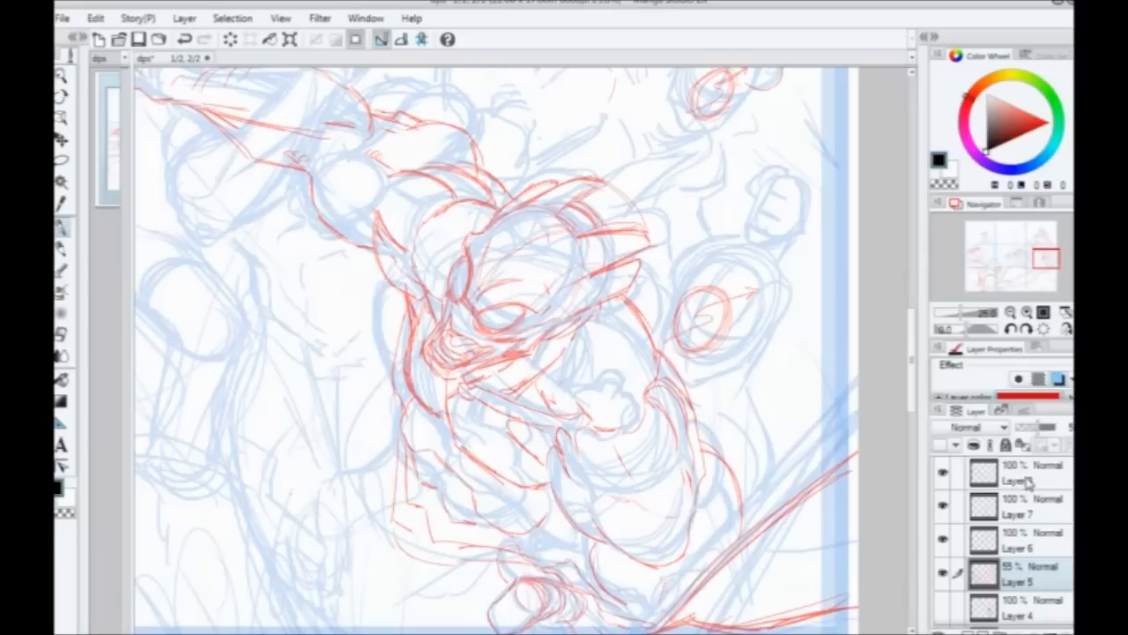
click(994, 483)
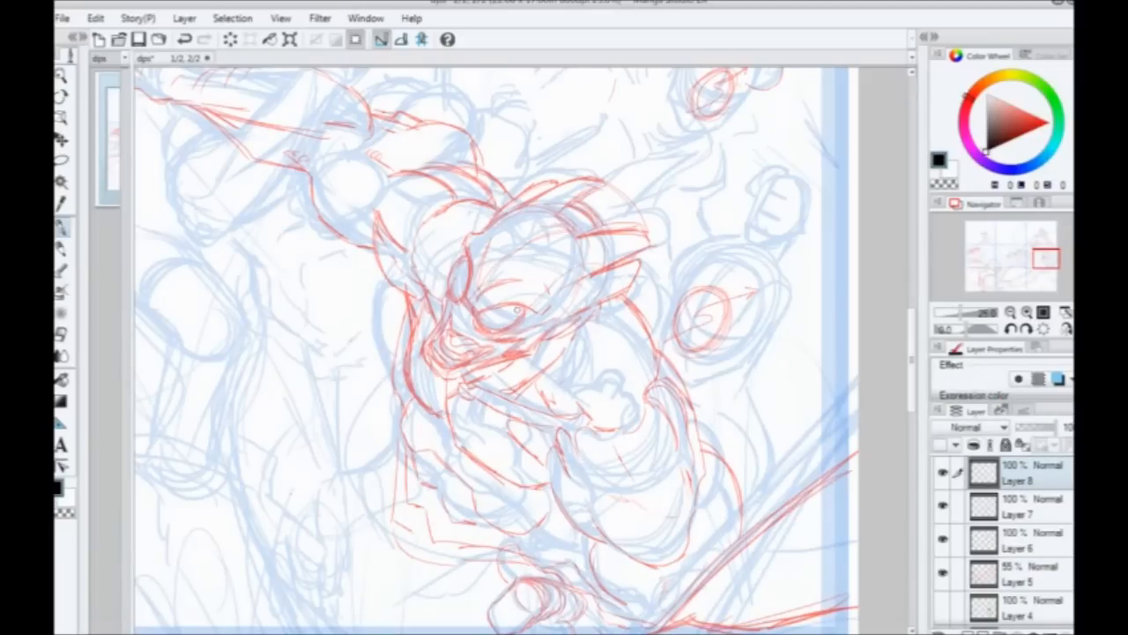
Step: Ink the masked figure's angry brow crease and the outline of the near eye in black
mouse_move(512, 281)
mouse_down()
mouse_move(481, 296)
mouse_move(471, 317)
mouse_up()
key(ctrl+z)
key(ctrl+y)
key(x)
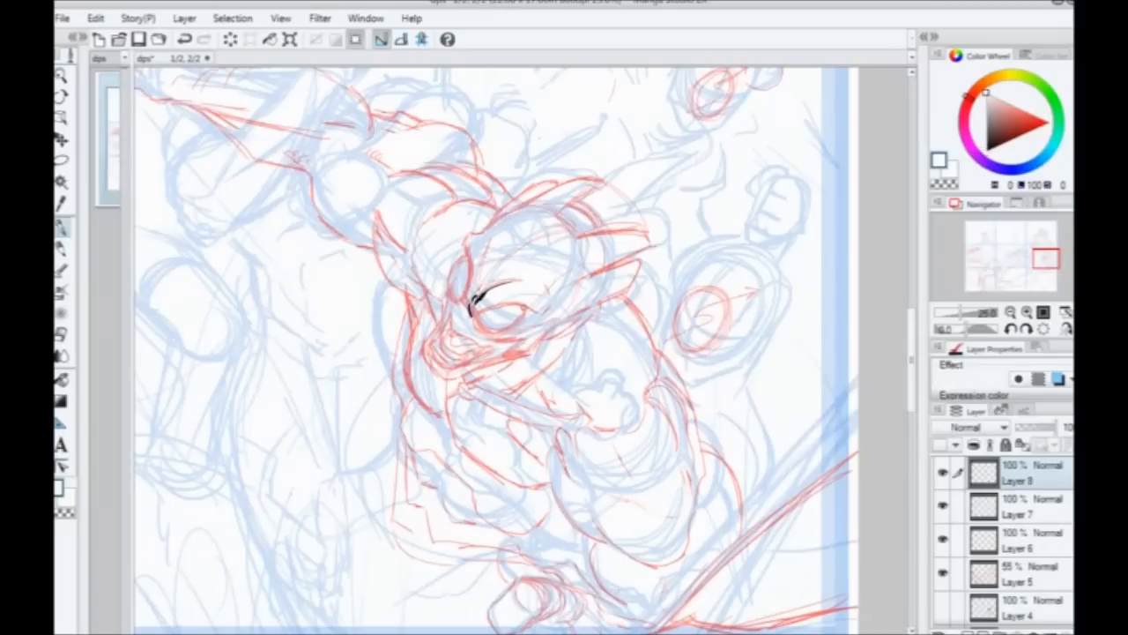
key(ctrl+z)
key(x)
mouse_move(549, 307)
mouse_down()
mouse_move(499, 303)
mouse_move(471, 315)
mouse_move(490, 307)
mouse_move(494, 330)
mouse_move(520, 326)
mouse_move(531, 306)
mouse_up()
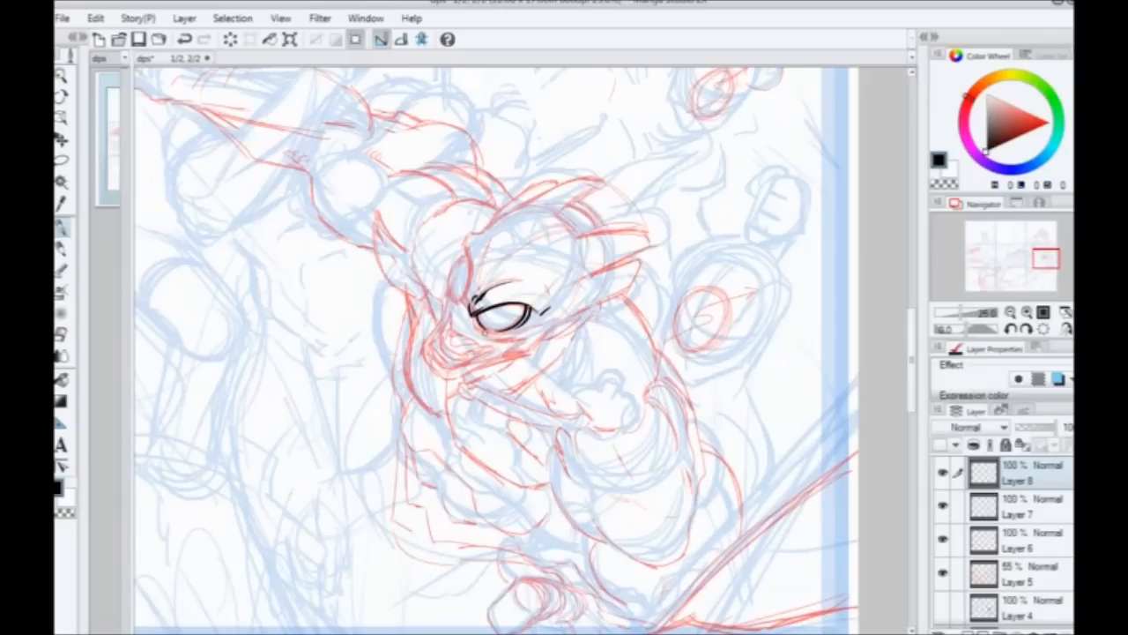
Step: Ink short creases around and under the near eye, and the jagged brow contour rising to the forehead
key(ctrl+z)
drag(472, 322, 463, 322)
drag(538, 329, 496, 339)
mouse_move(470, 296)
mouse_down()
mouse_move(469, 234)
mouse_move(484, 231)
mouse_move(455, 273)
mouse_move(458, 302)
mouse_up()
key(ctrl+z)
drag(465, 257, 463, 299)
key(ctrl+z)
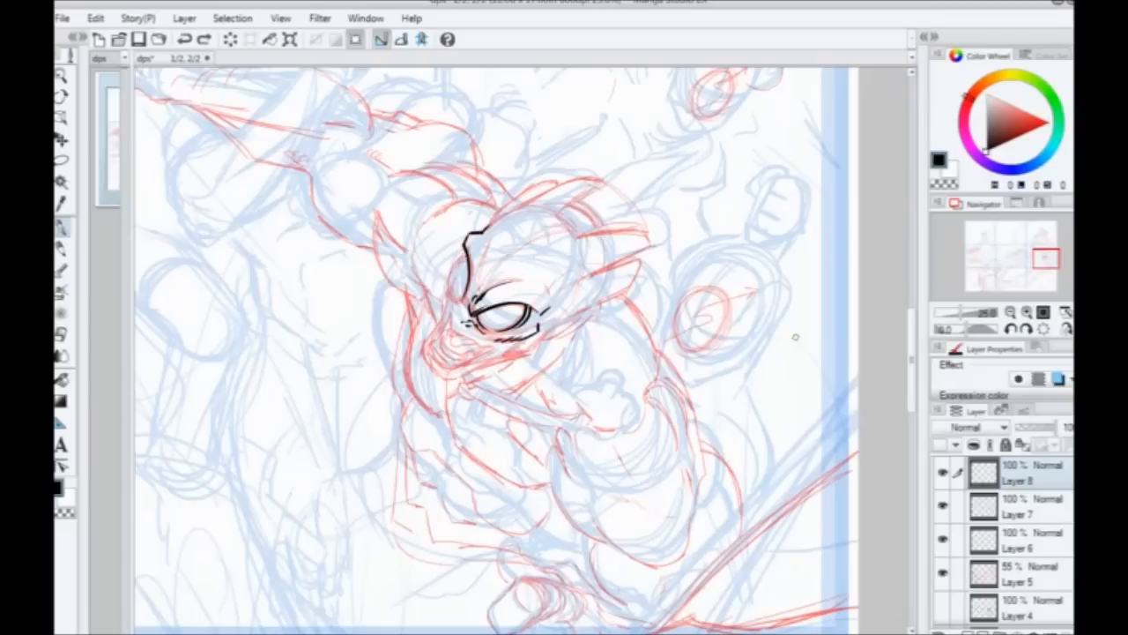
Step: Flip the view horizontally and ink the far eye, the face's front contour down to the chin, and the jawline
click(1066, 329)
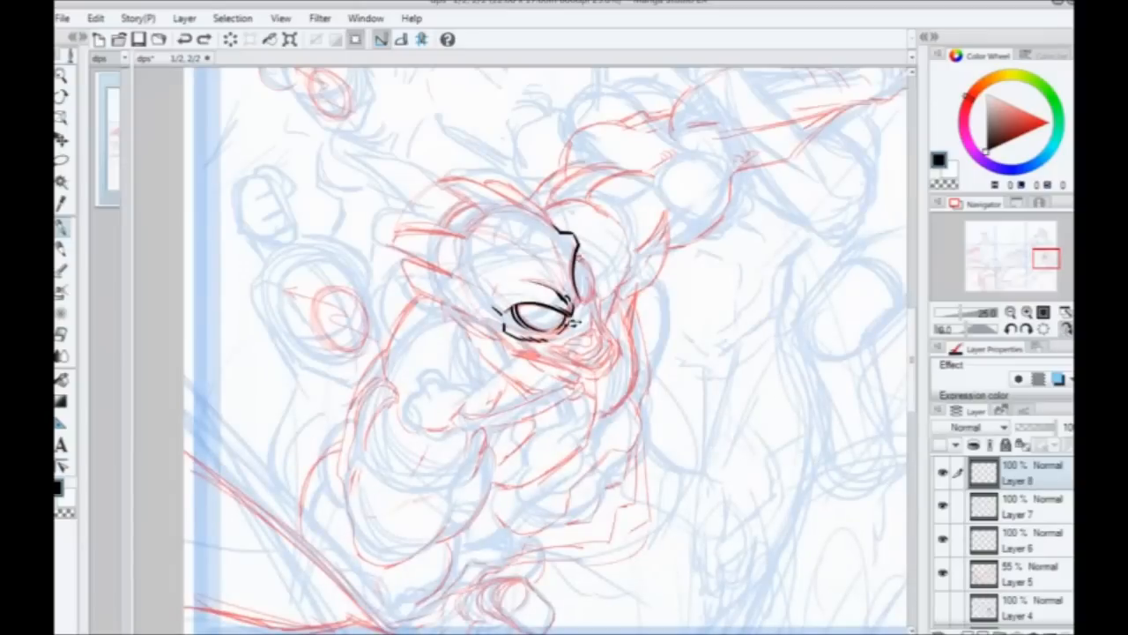
drag(575, 258, 581, 301)
mouse_move(577, 254)
mouse_down()
mouse_move(620, 349)
mouse_move(596, 377)
mouse_up()
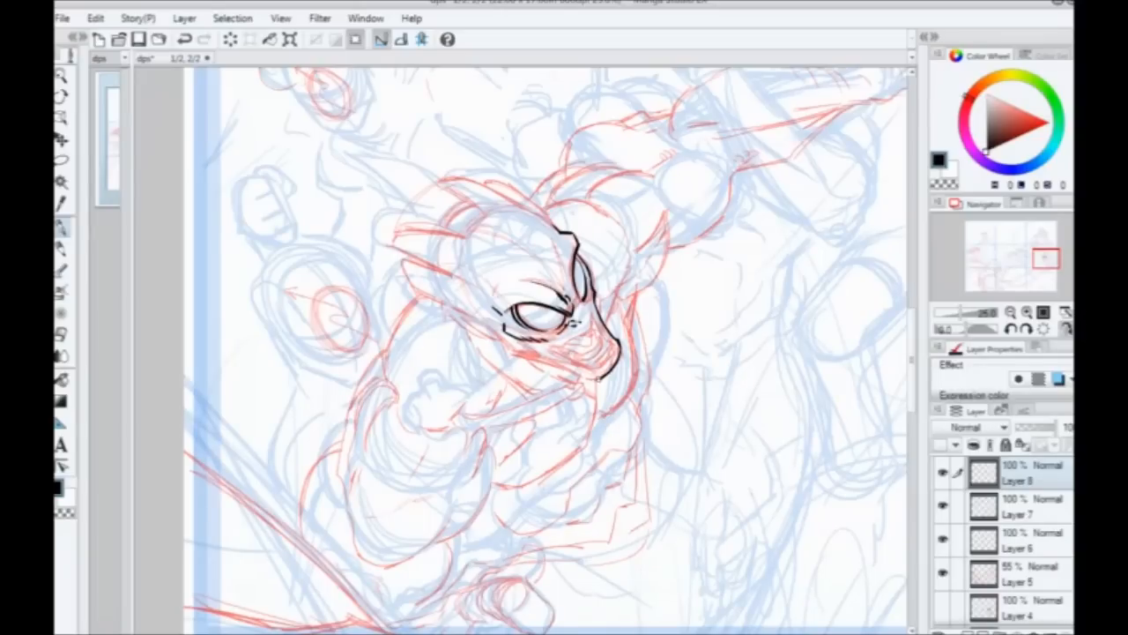
mouse_move(580, 379)
mouse_down()
mouse_move(514, 356)
mouse_move(467, 315)
mouse_up()
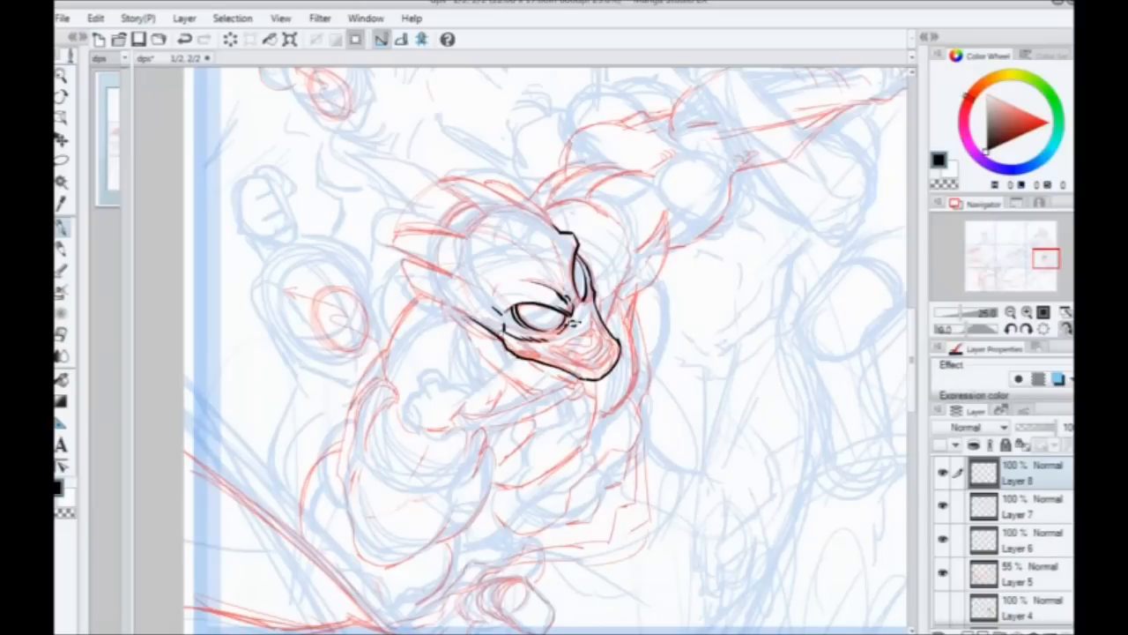
Step: Ink the masked face's nose, open snarling mouth and teeth over the red sketch on Layer 8, redoing stray strokes
drag(590, 305, 588, 324)
key(ctrl+z)
drag(591, 305, 595, 326)
mouse_move(568, 341)
mouse_down()
mouse_move(544, 350)
mouse_move(589, 377)
mouse_move(572, 363)
mouse_move(584, 369)
mouse_up()
key(ctrl+z)
key(ctrl+z)
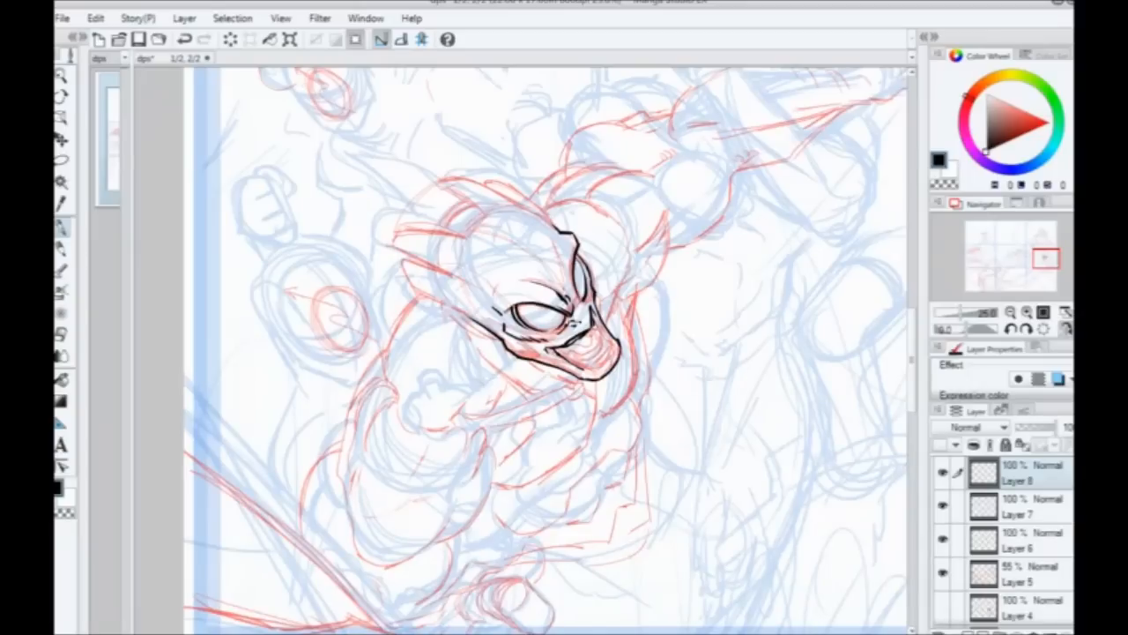
mouse_move(596, 329)
mouse_down()
mouse_move(612, 340)
mouse_move(609, 358)
mouse_move(585, 367)
mouse_up()
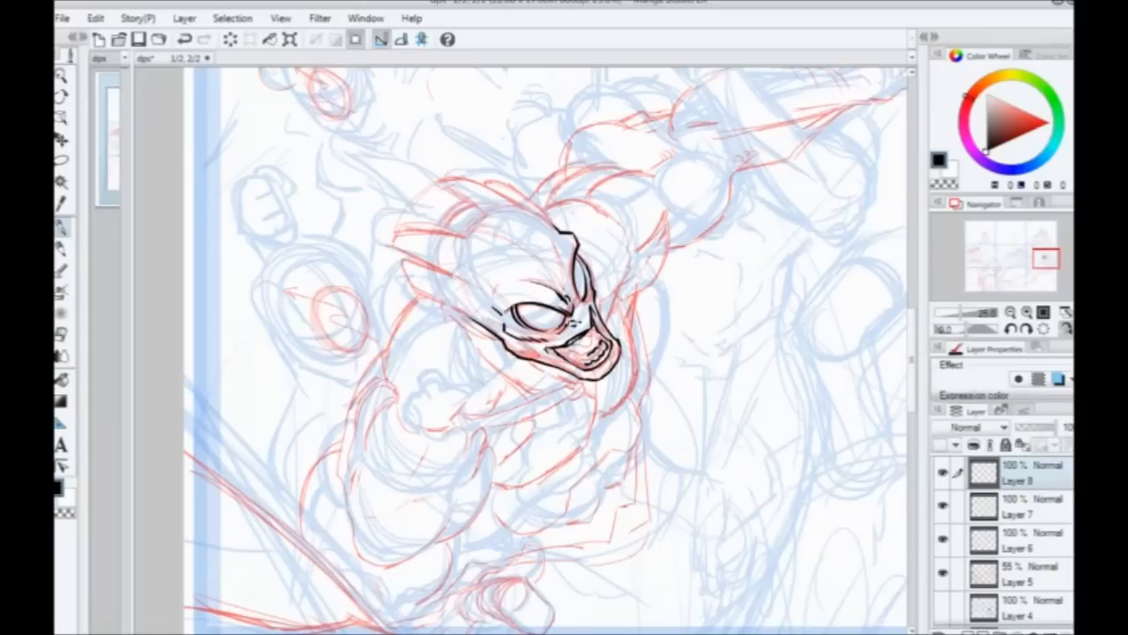
mouse_move(589, 354)
mouse_down()
mouse_move(561, 349)
mouse_move(601, 341)
mouse_up()
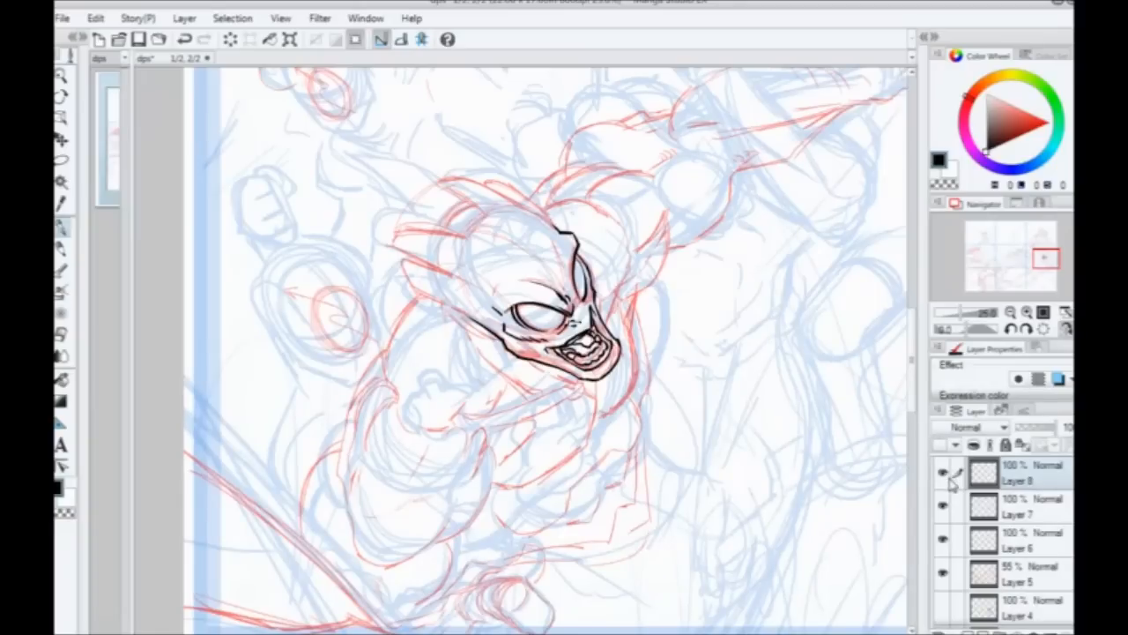
Step: Mirror the canvas view horizontally and ink the cheek line running down to the chin, redrawing it until it fits
click(1065, 329)
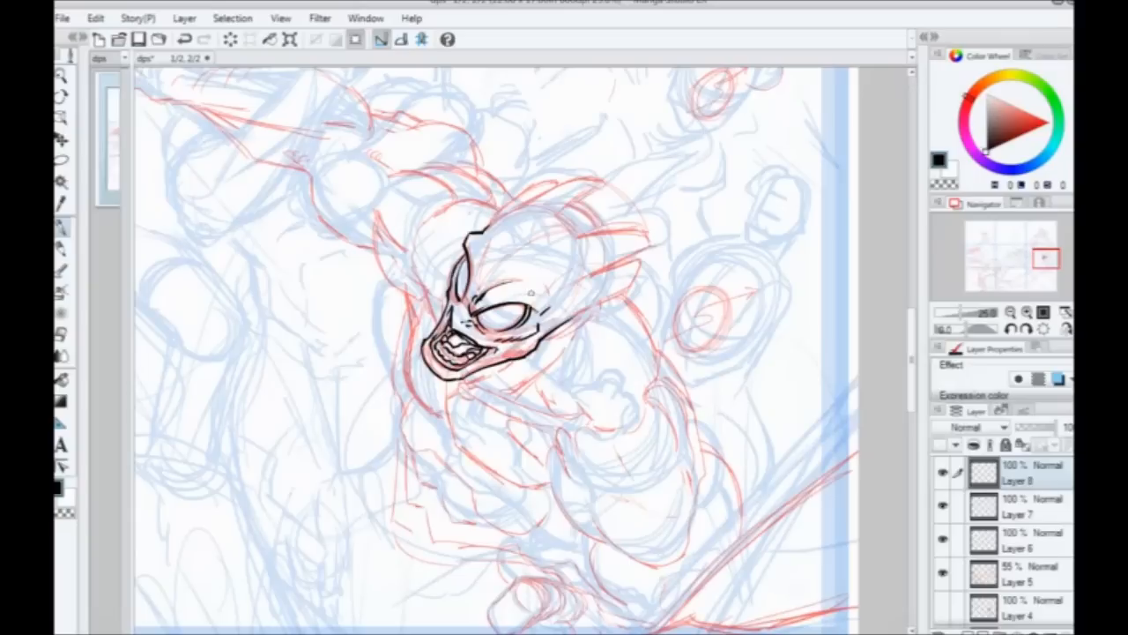
drag(512, 360, 463, 377)
key(ctrl+z)
drag(517, 350, 460, 377)
key(ctrl+z)
drag(512, 350, 462, 378)
key(ctrl+z)
key(ctrl+z)
drag(504, 354, 457, 379)
Step: Ink the pointed spikes on the back and crown of the head and the skull curve between them
mouse_move(598, 234)
mouse_down()
mouse_move(647, 229)
mouse_move(650, 244)
mouse_move(578, 284)
mouse_up()
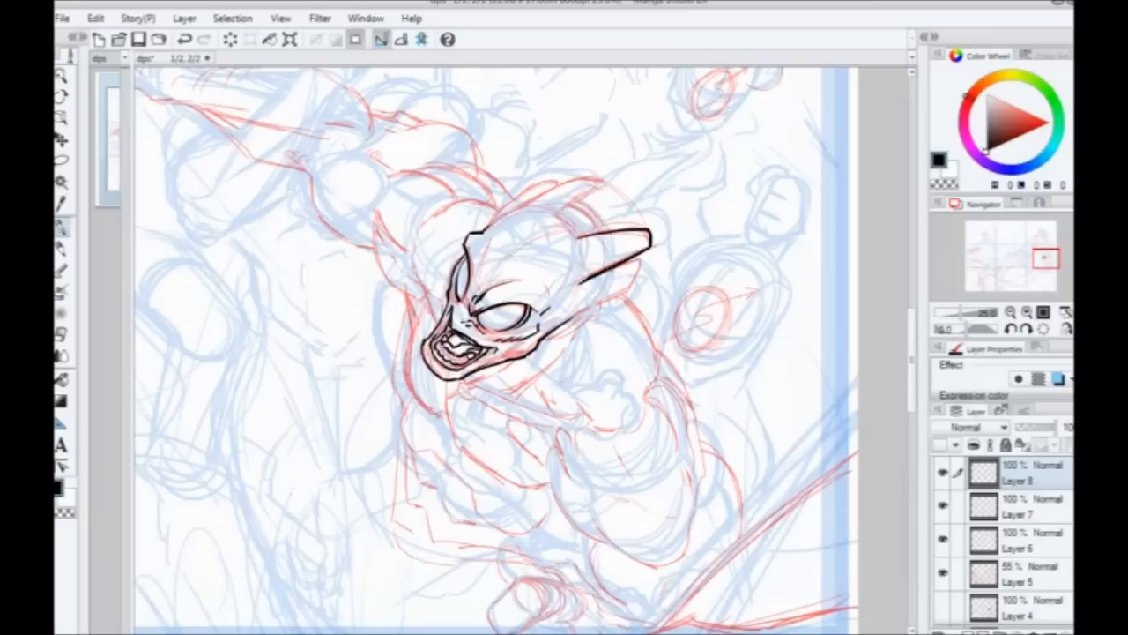
mouse_move(647, 256)
mouse_down()
mouse_move(626, 291)
mouse_move(543, 344)
mouse_up()
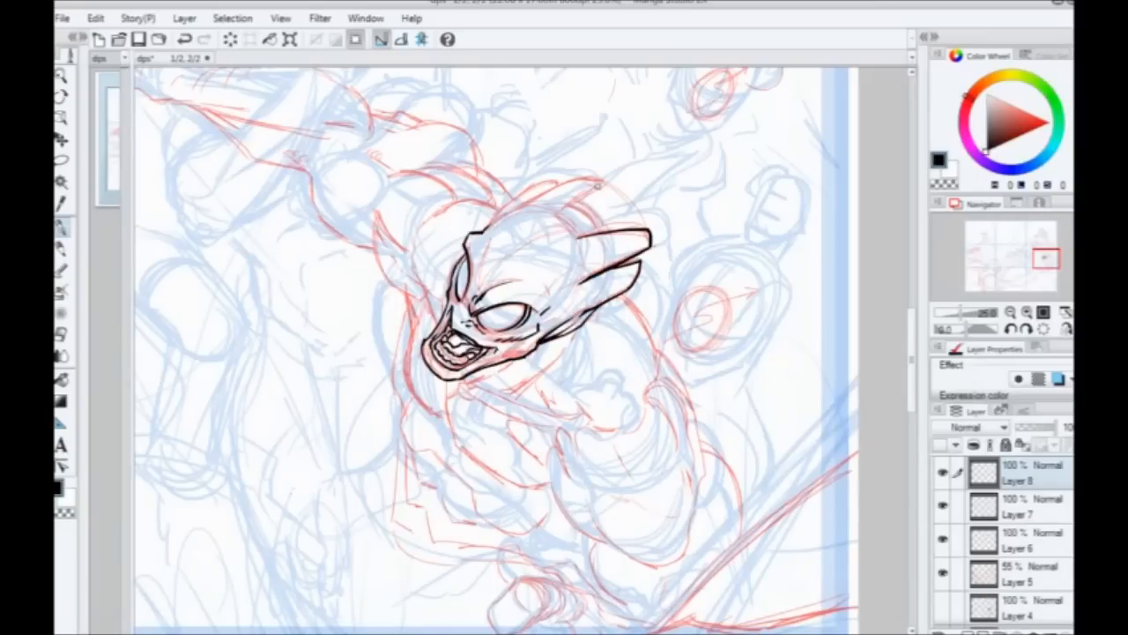
mouse_move(559, 213)
mouse_down()
mouse_move(604, 181)
mouse_move(567, 182)
mouse_move(486, 227)
mouse_move(564, 179)
mouse_move(606, 234)
mouse_up()
key(ctrl+z)
drag(569, 201, 608, 236)
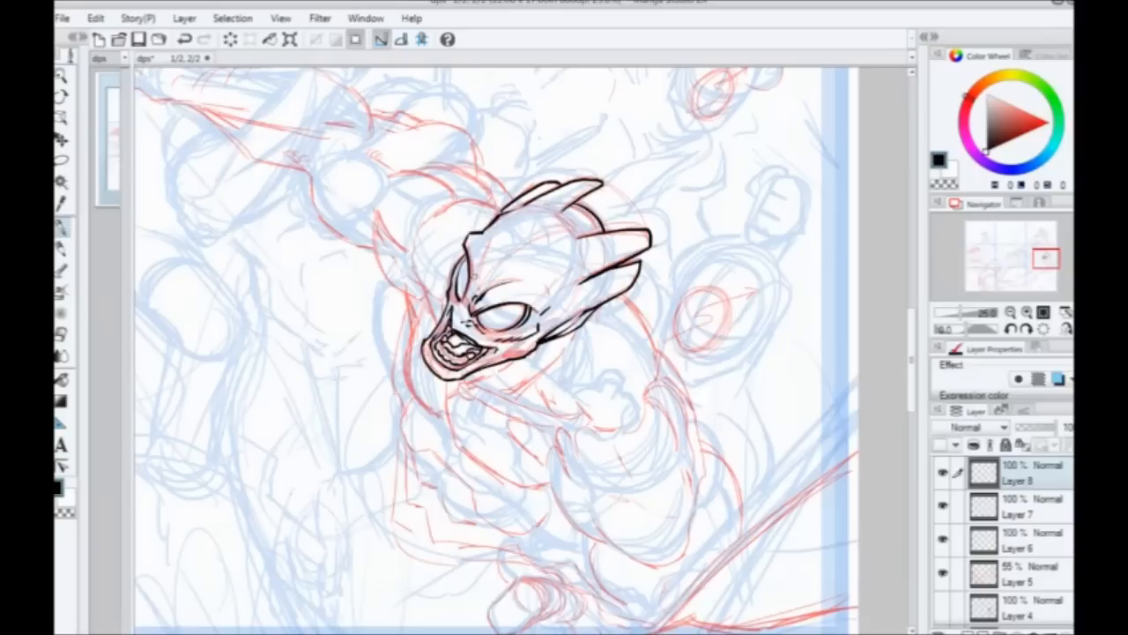
Step: Ink the brow line, the small forehead oval and the short wrinkle marks at the temple
drag(481, 250, 471, 289)
mouse_move(559, 278)
mouse_down()
mouse_move(534, 287)
mouse_move(520, 250)
mouse_move(507, 261)
mouse_move(511, 245)
mouse_move(498, 267)
mouse_up()
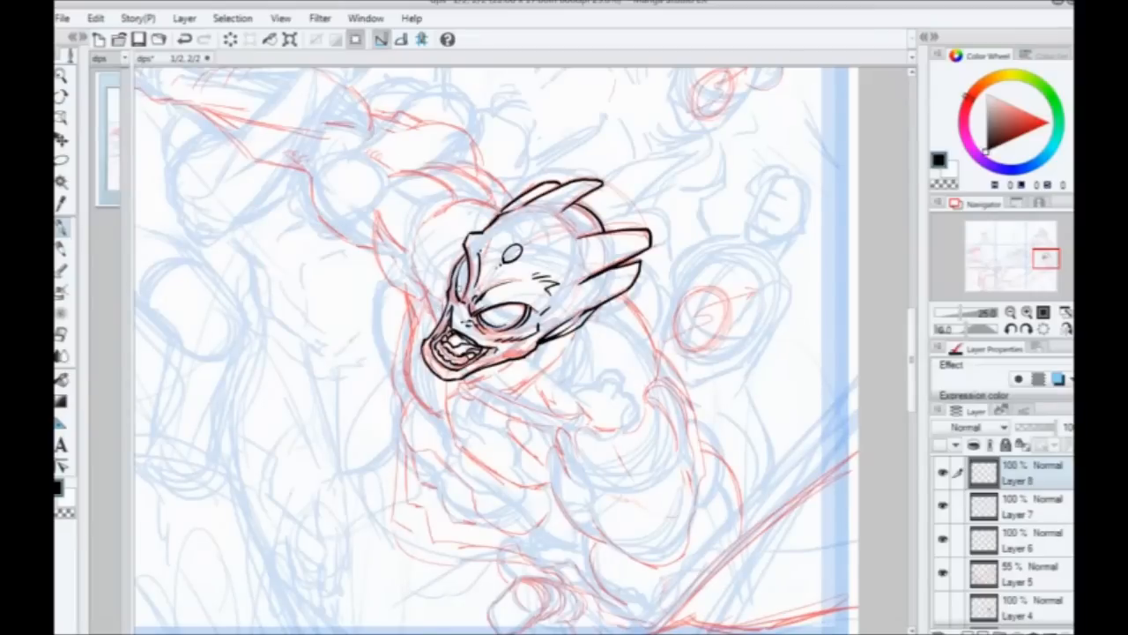
key(ctrl+z)
Step: Check the inked head without the red sketch by toggling Layer 5's visibility and viewing the page at different magnifications
click(943, 573)
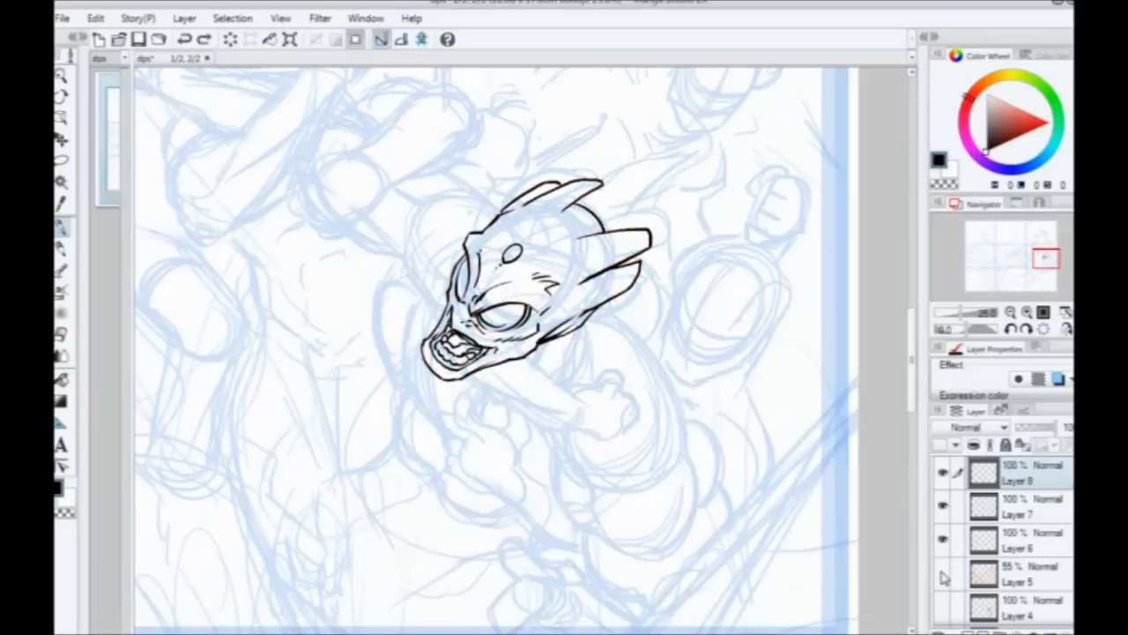
click(943, 575)
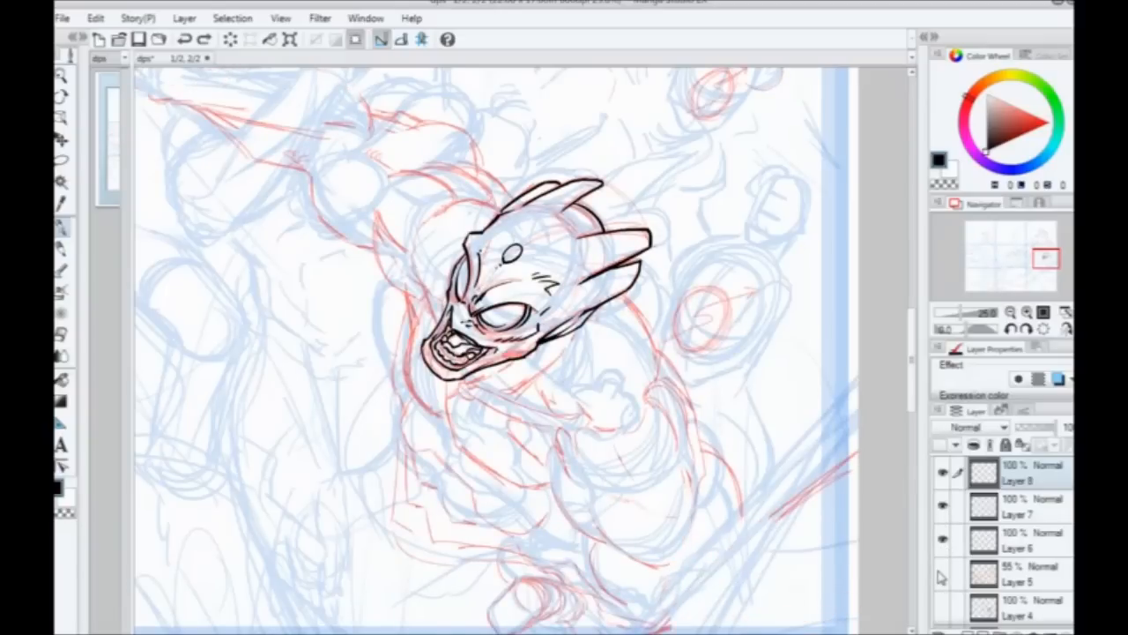
click(942, 575)
key(ctrl+minus)
key(ctrl+minus)
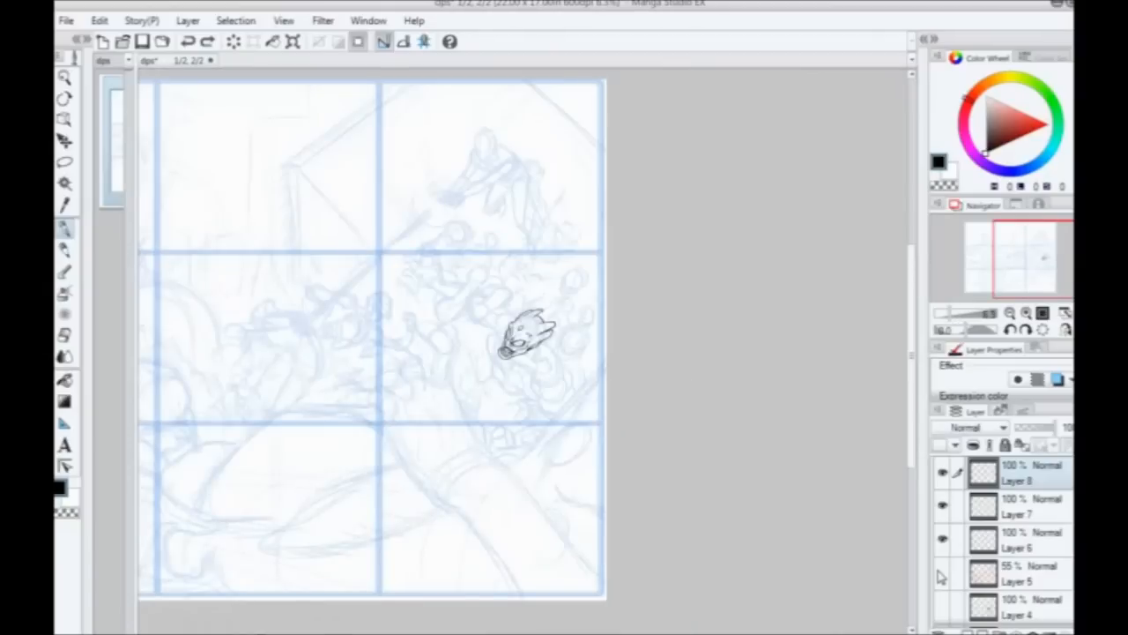
key(ctrl+plus)
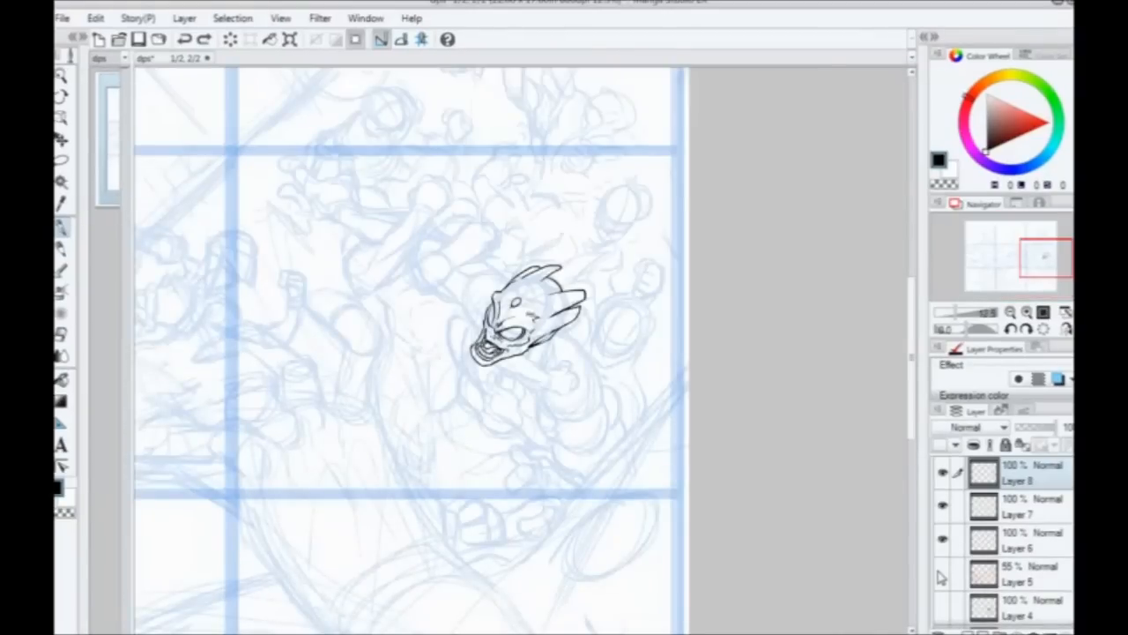
key(ctrl+plus)
key(ctrl+plus)
key(ctrl+minus)
drag(372, 347, 332, 214)
mouse_move(401, 405)
mouse_down()
mouse_move(365, 358)
mouse_move(361, 417)
mouse_up()
click(942, 573)
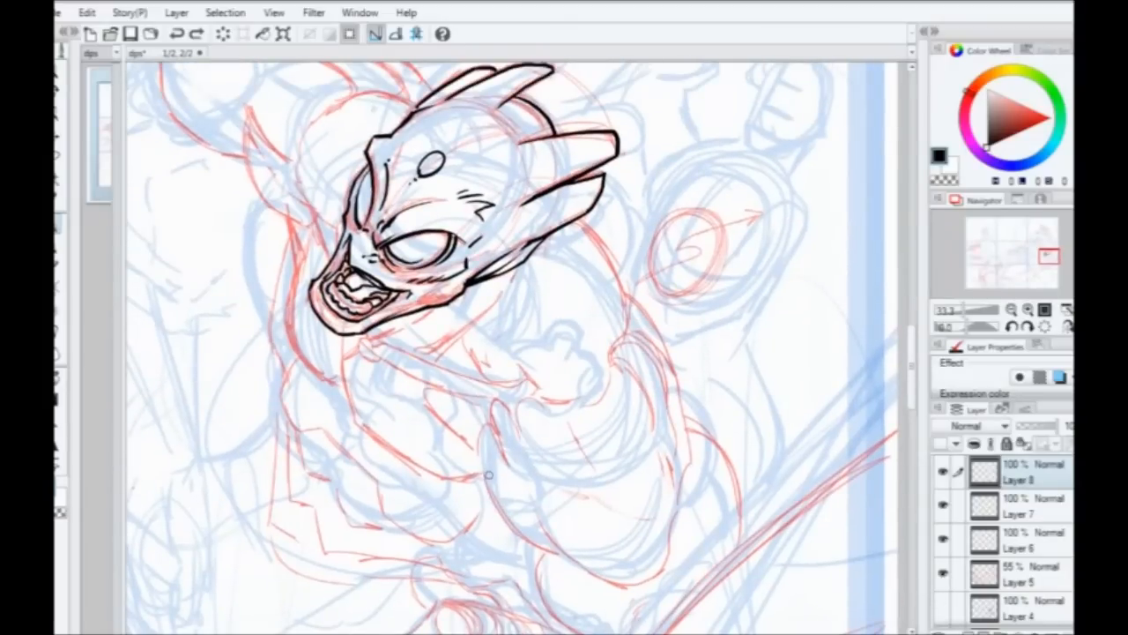
Step: Ink the near shoulder contour, the long narrow form across the upper chest and the neck lines beneath the jaw
mouse_move(377, 346)
mouse_down()
mouse_move(416, 374)
mouse_move(365, 347)
mouse_move(373, 360)
mouse_move(368, 349)
mouse_move(415, 379)
mouse_move(500, 409)
mouse_up()
mouse_move(430, 358)
mouse_down()
mouse_move(536, 386)
mouse_move(540, 397)
mouse_move(470, 421)
mouse_move(510, 425)
mouse_move(555, 353)
mouse_move(510, 236)
mouse_up()
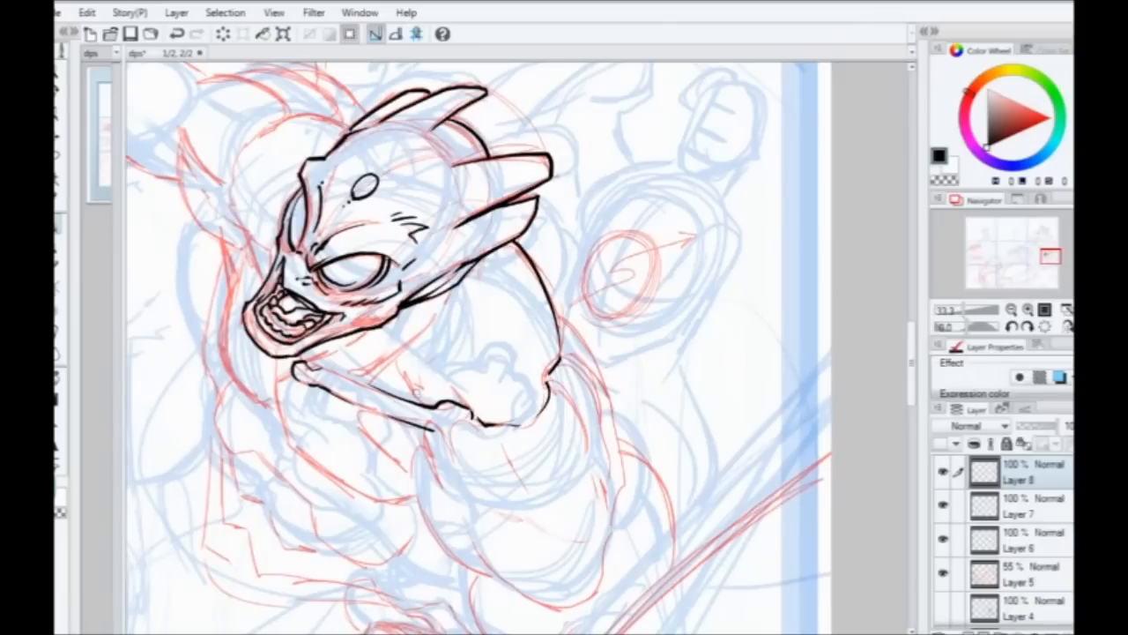
mouse_move(448, 290)
mouse_down()
mouse_move(411, 331)
mouse_move(334, 362)
mouse_move(374, 382)
mouse_move(361, 331)
mouse_move(273, 356)
mouse_move(281, 405)
mouse_move(365, 414)
mouse_move(352, 423)
mouse_move(392, 417)
mouse_up()
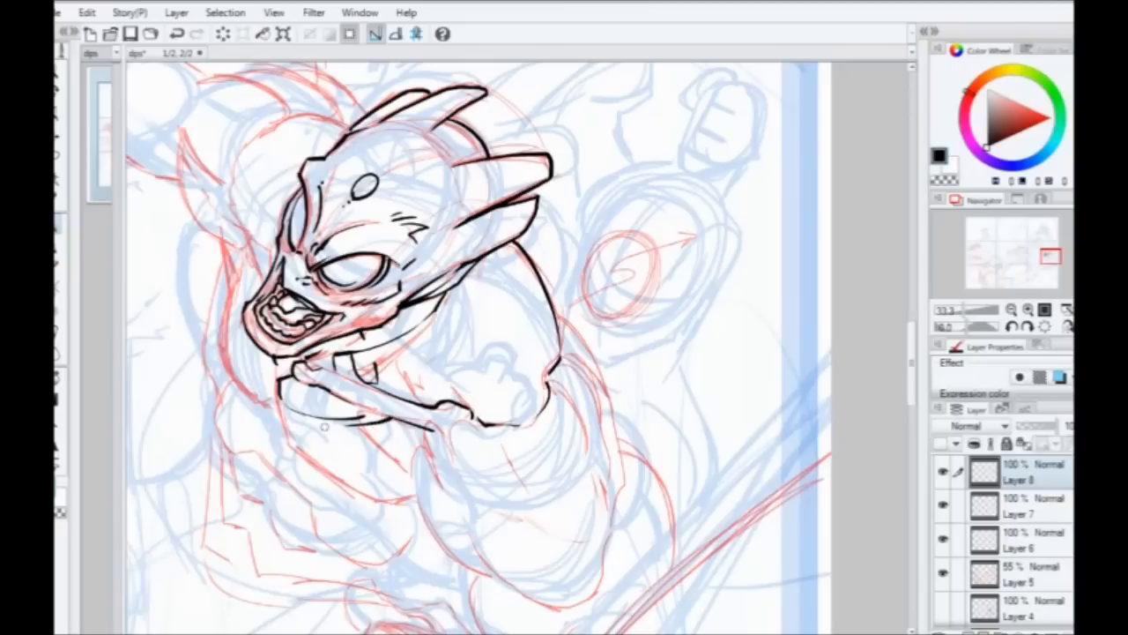
Step: Ink the lower chest contour with its inner fold lines and the large rounded form in front of the body
mouse_move(275, 395)
mouse_down()
mouse_move(278, 435)
mouse_move(351, 485)
mouse_move(410, 502)
mouse_up()
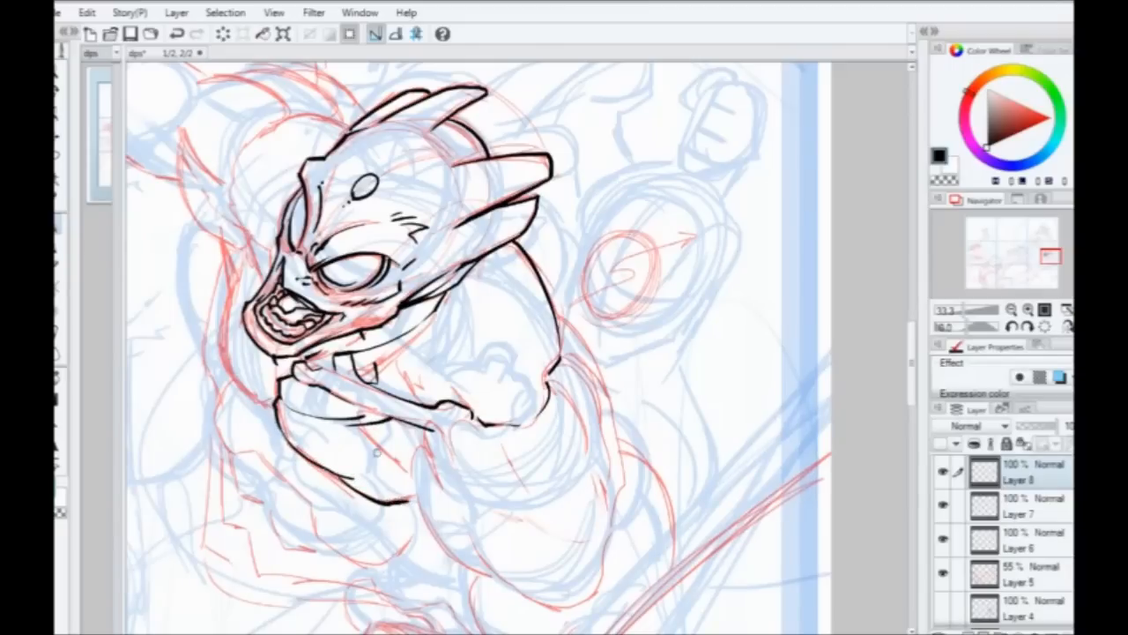
mouse_move(377, 427)
mouse_down()
mouse_move(368, 443)
mouse_move(404, 486)
mouse_move(316, 370)
mouse_up()
mouse_move(338, 331)
mouse_down()
mouse_move(364, 363)
mouse_move(372, 407)
mouse_up()
mouse_move(333, 335)
mouse_down()
mouse_move(311, 357)
mouse_move(315, 388)
mouse_move(340, 431)
mouse_move(405, 482)
mouse_up()
mouse_move(373, 440)
mouse_down()
mouse_move(408, 484)
mouse_move(458, 508)
mouse_move(508, 457)
mouse_move(483, 351)
mouse_up()
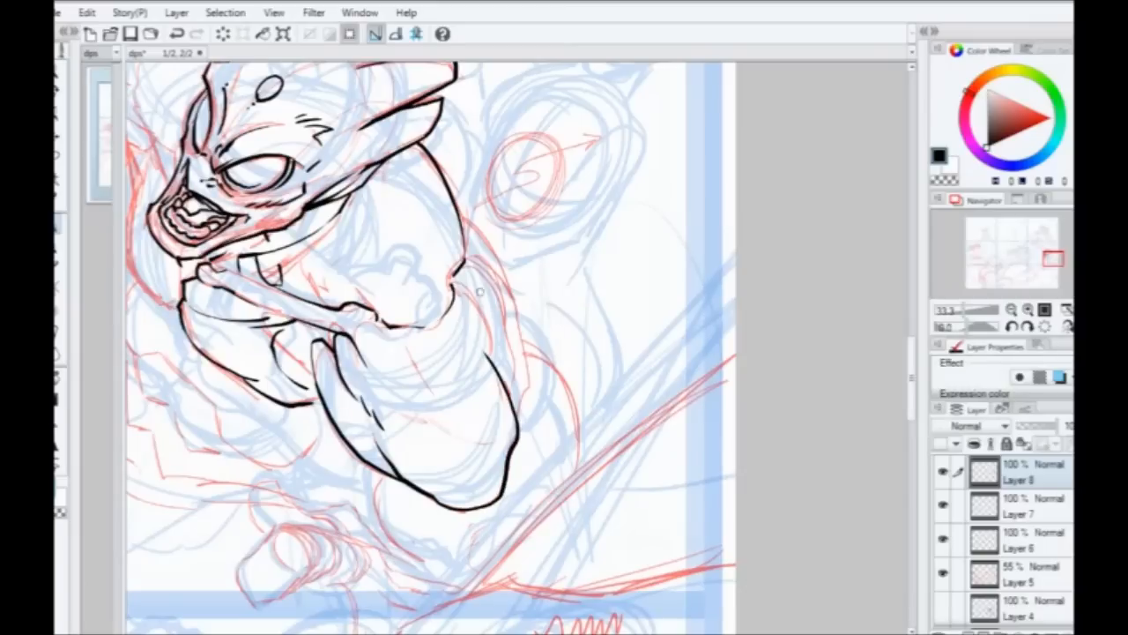
Step: Ink the nested curved bands along the outer edge of the large rounded form
drag(454, 283, 501, 350)
drag(495, 328, 506, 364)
mouse_move(458, 267)
mouse_down()
mouse_move(473, 256)
mouse_move(520, 352)
mouse_move(518, 393)
mouse_up()
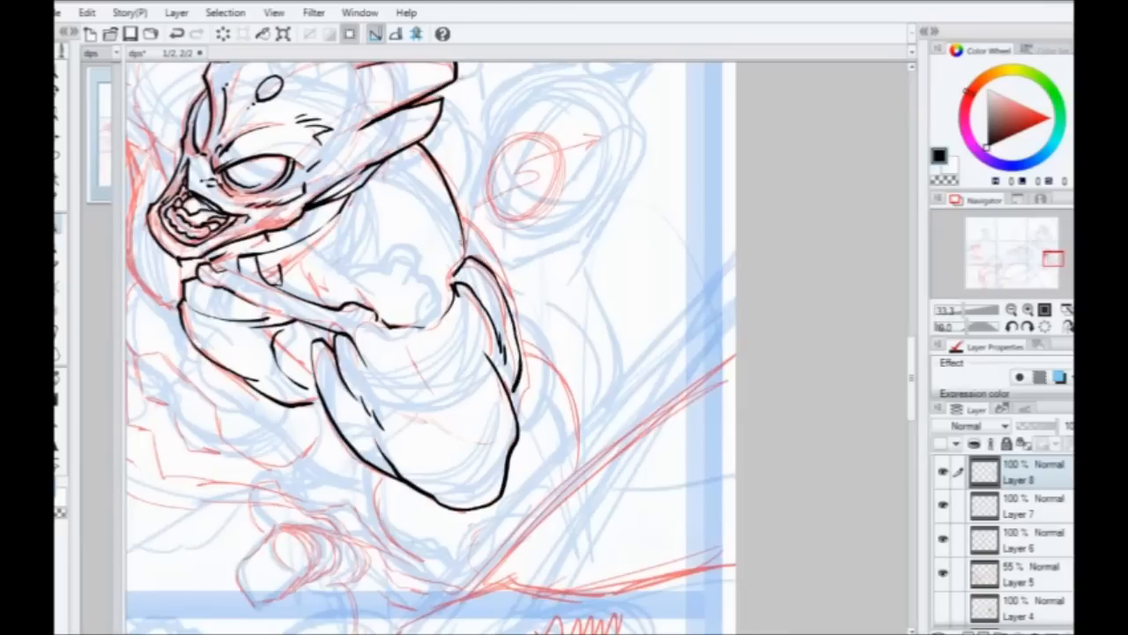
mouse_move(458, 216)
mouse_down()
mouse_move(505, 259)
mouse_move(534, 374)
mouse_move(517, 412)
mouse_up()
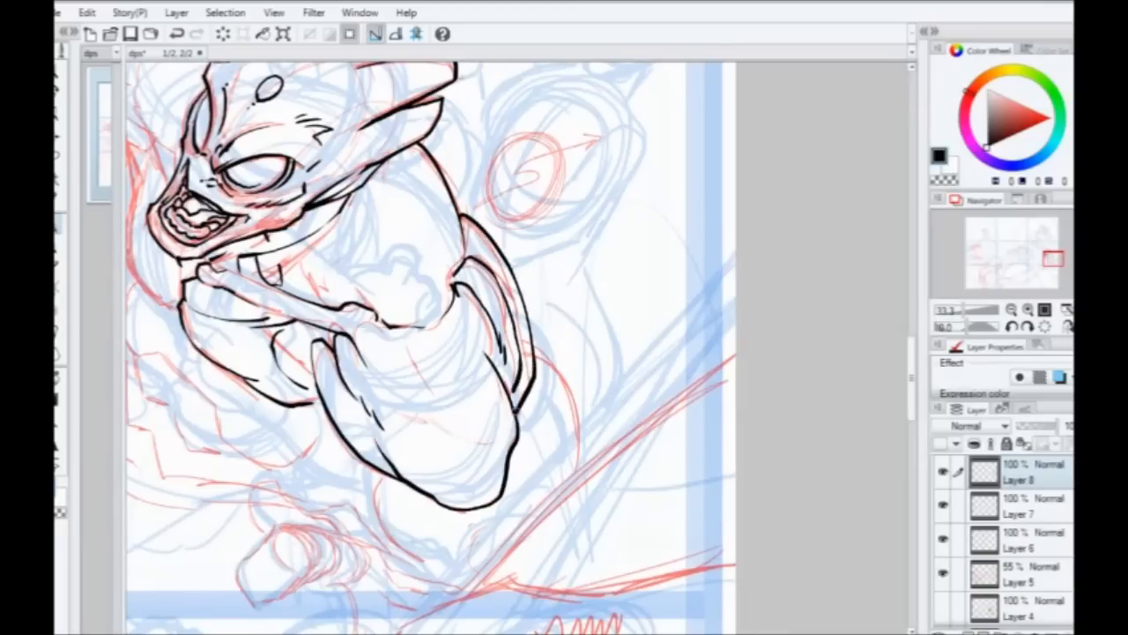
Step: Ink the diagonal line from beneath the jaw toward the near shoulder, redrawing its first attempt
drag(385, 387, 393, 355)
drag(324, 450, 501, 555)
drag(486, 330, 536, 378)
key(ctrl+z)
drag(487, 328, 536, 378)
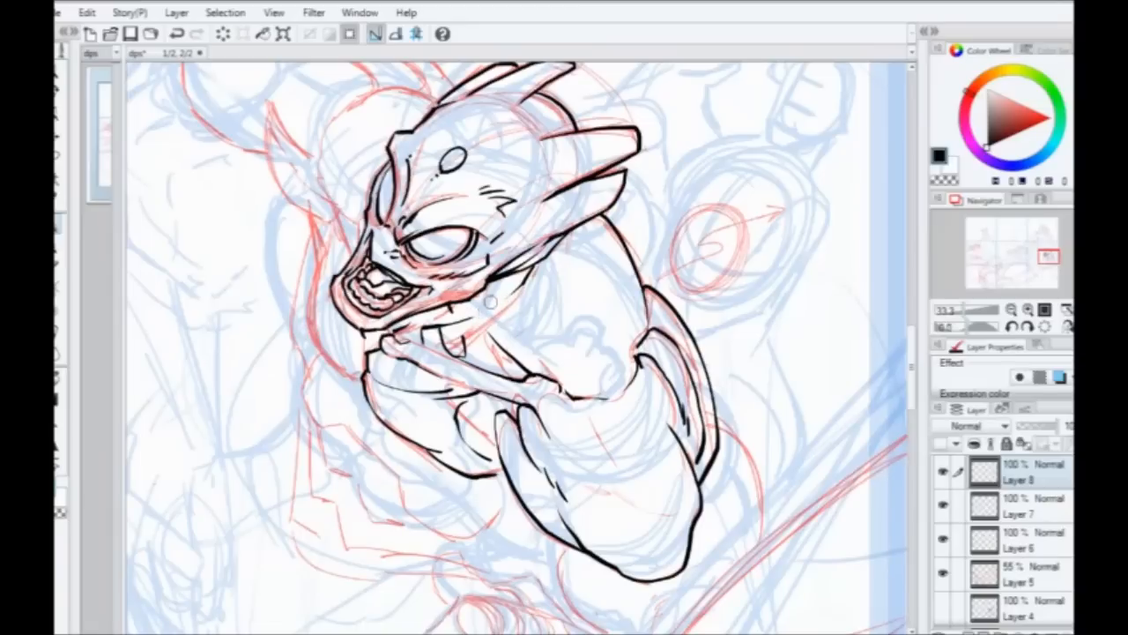
mouse_move(467, 306)
mouse_down()
mouse_move(536, 353)
mouse_move(475, 303)
mouse_up()
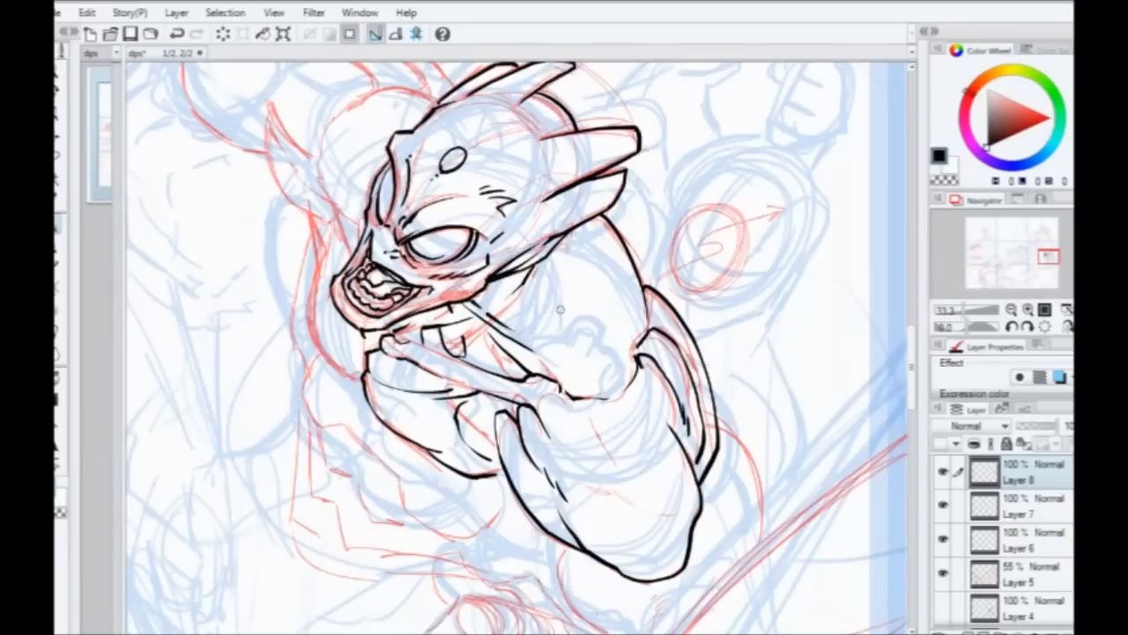
Step: Ink the far side of the torso beside the jaw and the rounded far shoulder behind the head
drag(354, 394, 449, 457)
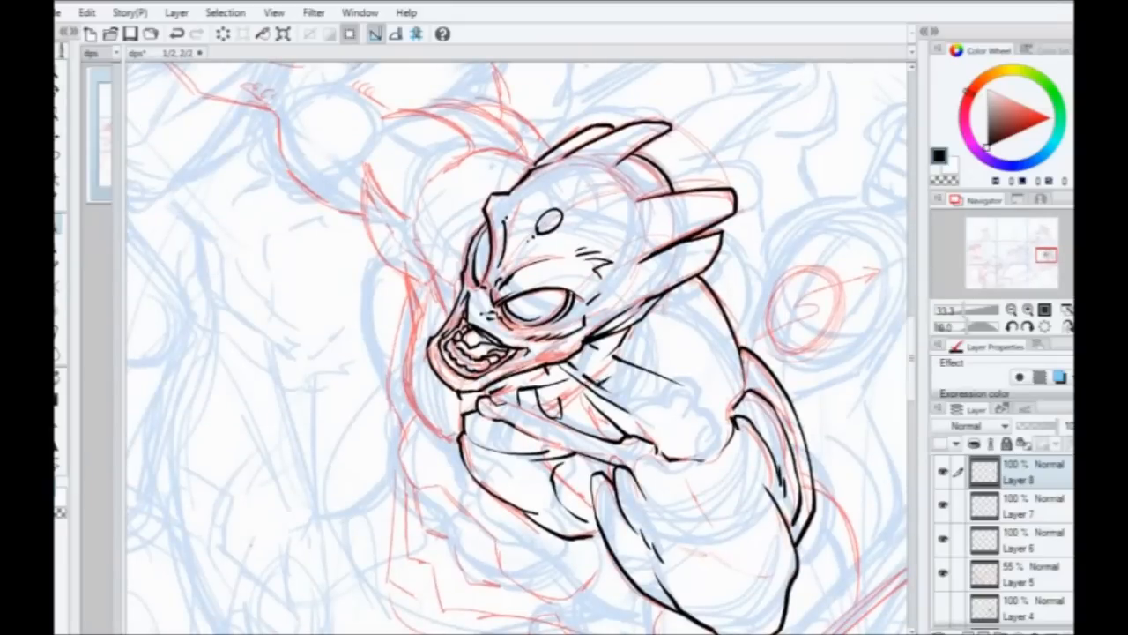
mouse_move(383, 377)
mouse_down()
mouse_move(450, 424)
mouse_move(435, 311)
mouse_move(443, 266)
mouse_up()
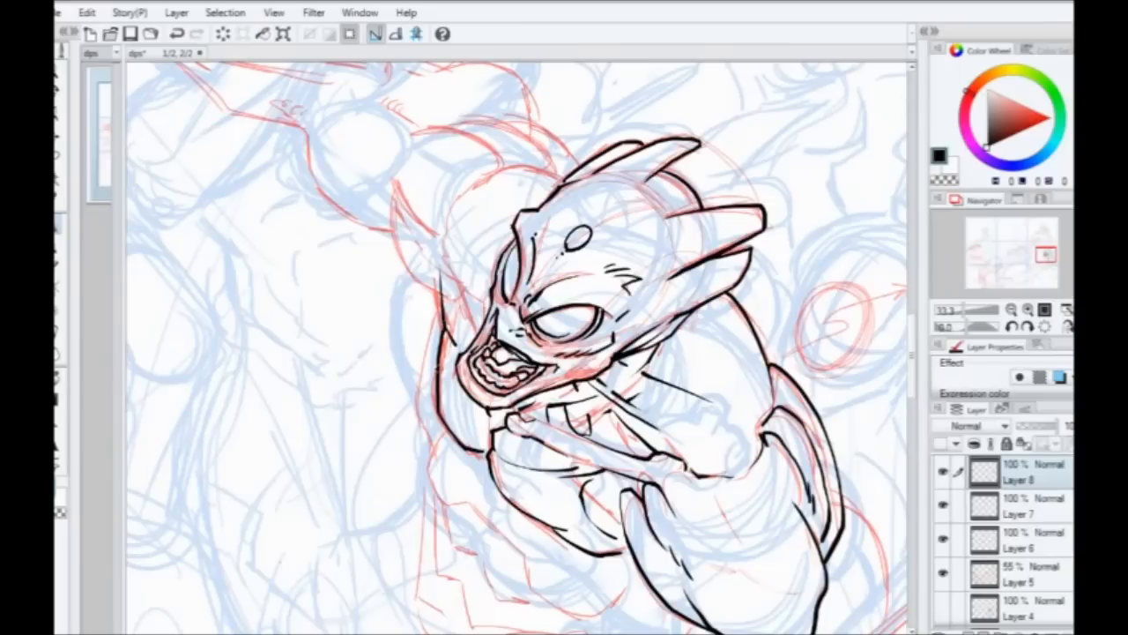
mouse_move(444, 372)
mouse_down()
mouse_move(463, 411)
mouse_move(405, 446)
mouse_move(404, 478)
mouse_up()
mouse_move(446, 448)
mouse_down()
mouse_move(430, 361)
mouse_move(480, 281)
mouse_move(547, 284)
mouse_up()
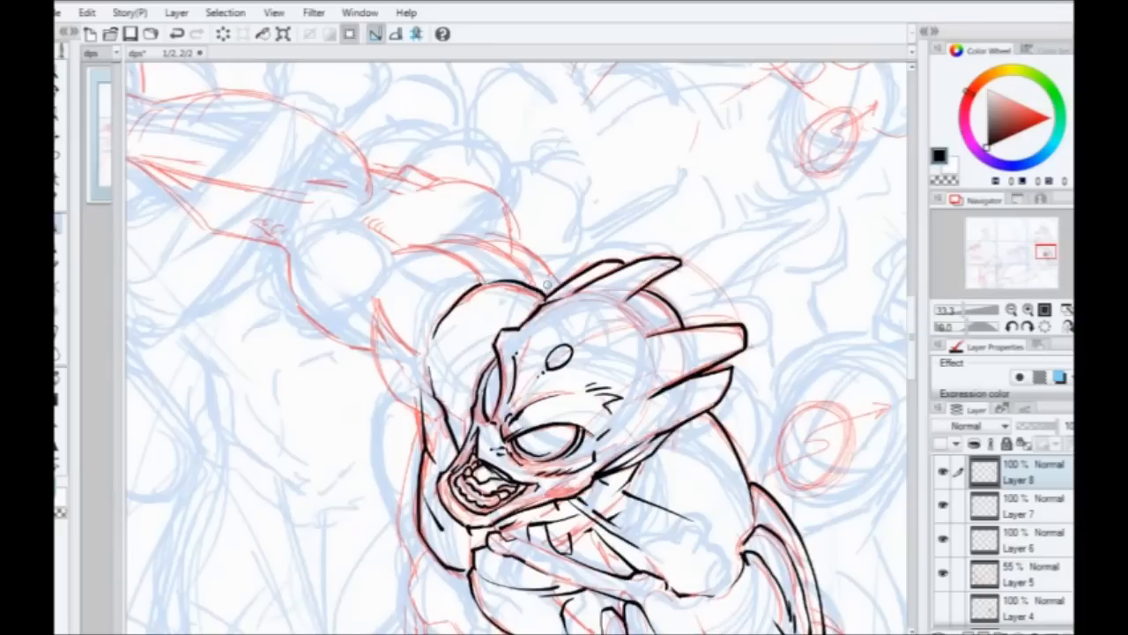
Step: Ink the pointed flap on the far shoulder and the layered curved bands running from it behind the head
drag(343, 379, 329, 423)
mouse_move(407, 403)
mouse_down()
mouse_move(355, 338)
mouse_move(370, 434)
mouse_move(410, 461)
mouse_up()
drag(252, 415, 179, 475)
mouse_move(283, 370)
mouse_down()
mouse_move(284, 354)
mouse_move(335, 345)
mouse_move(411, 388)
mouse_up()
mouse_move(338, 344)
mouse_down()
mouse_move(377, 338)
mouse_move(438, 372)
mouse_move(450, 396)
mouse_up()
drag(393, 340, 473, 393)
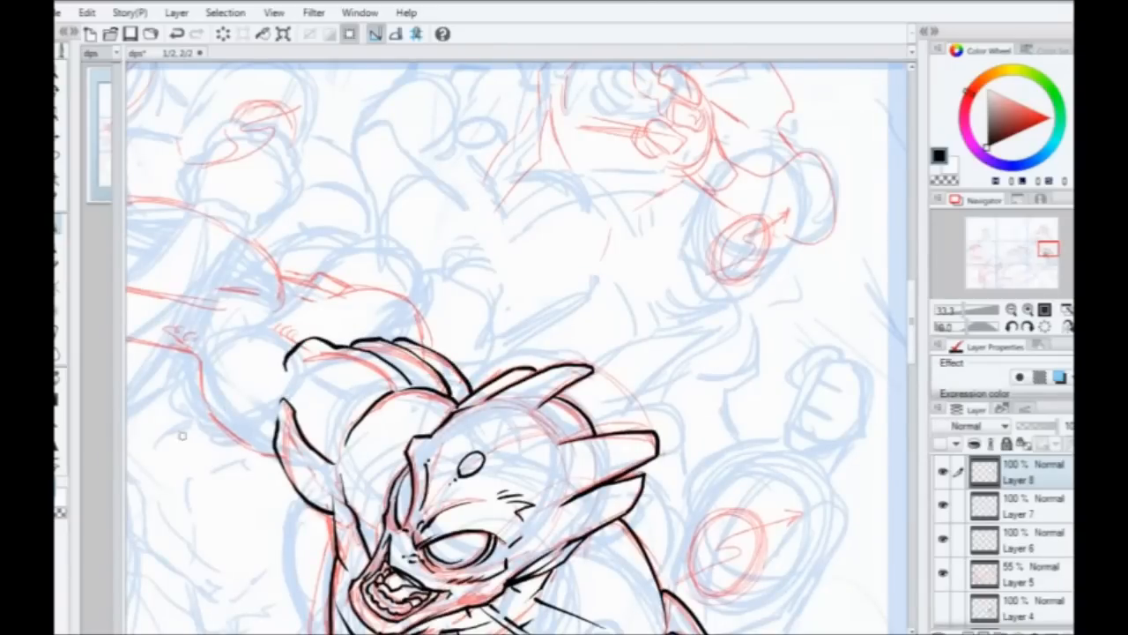
drag(284, 458, 324, 283)
drag(279, 459, 256, 371)
Step: Save the drawing
scroll(141, 320, down, 1)
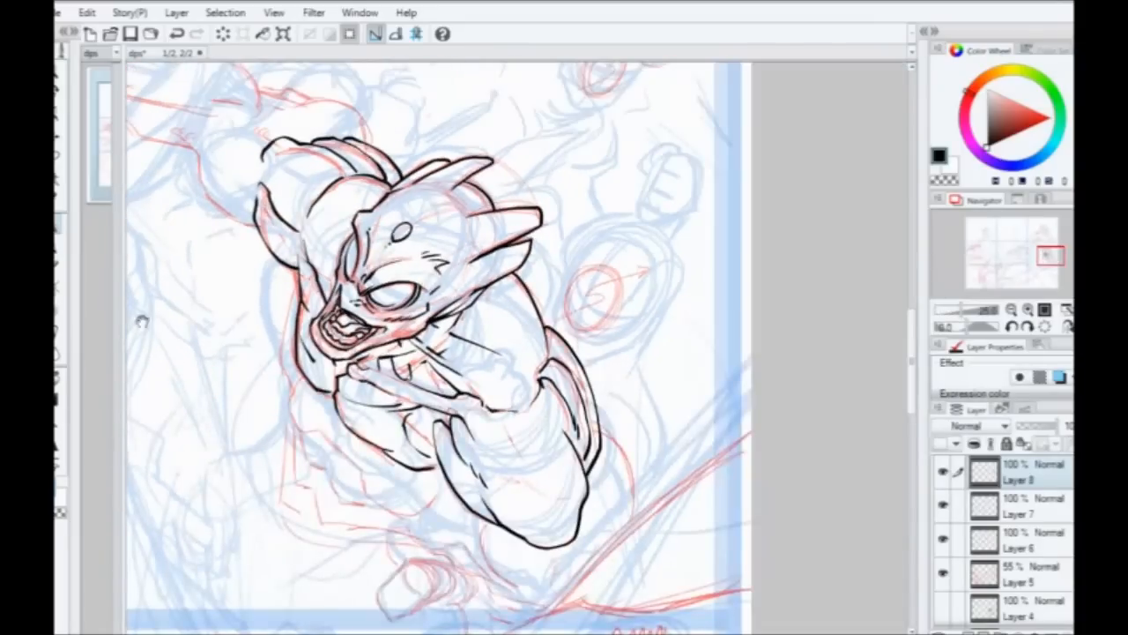
drag(310, 439, 387, 442)
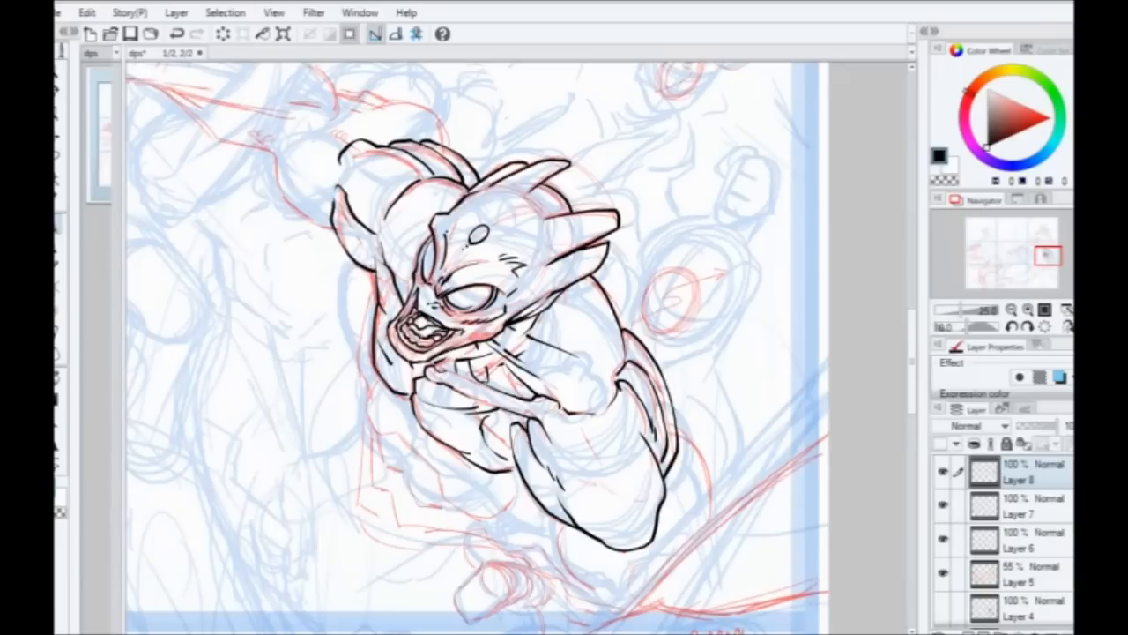
key(ctrl+s)
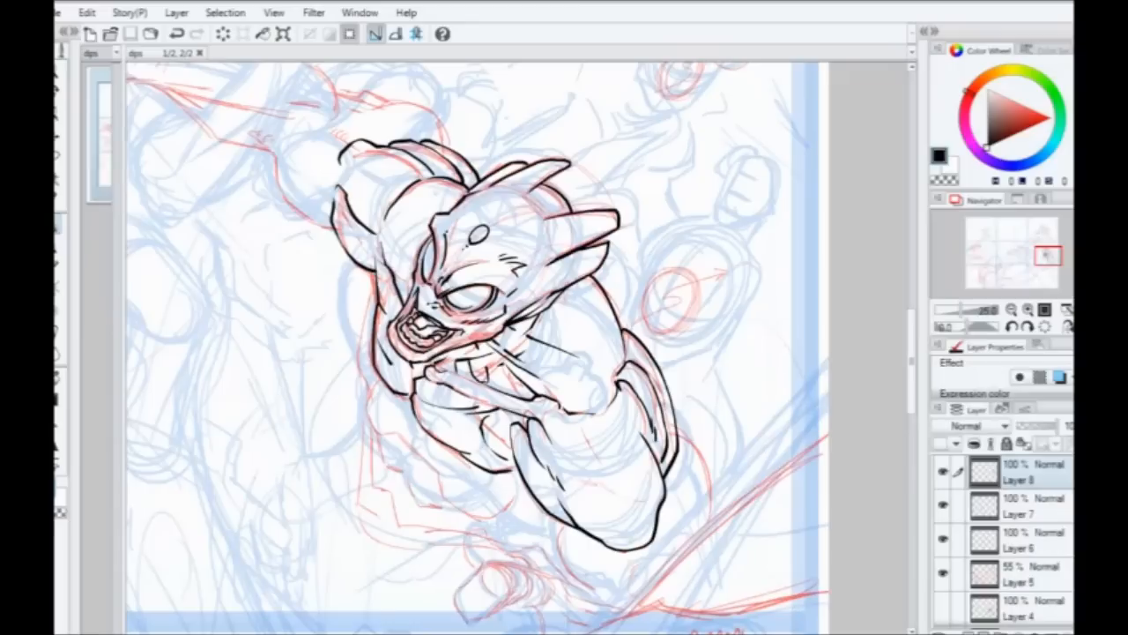
Step: Ink the ridged cylindrical form below the body, including its rounded tip, fold lines and the curved line beneath it
drag(415, 509, 370, 250)
drag(471, 347, 465, 380)
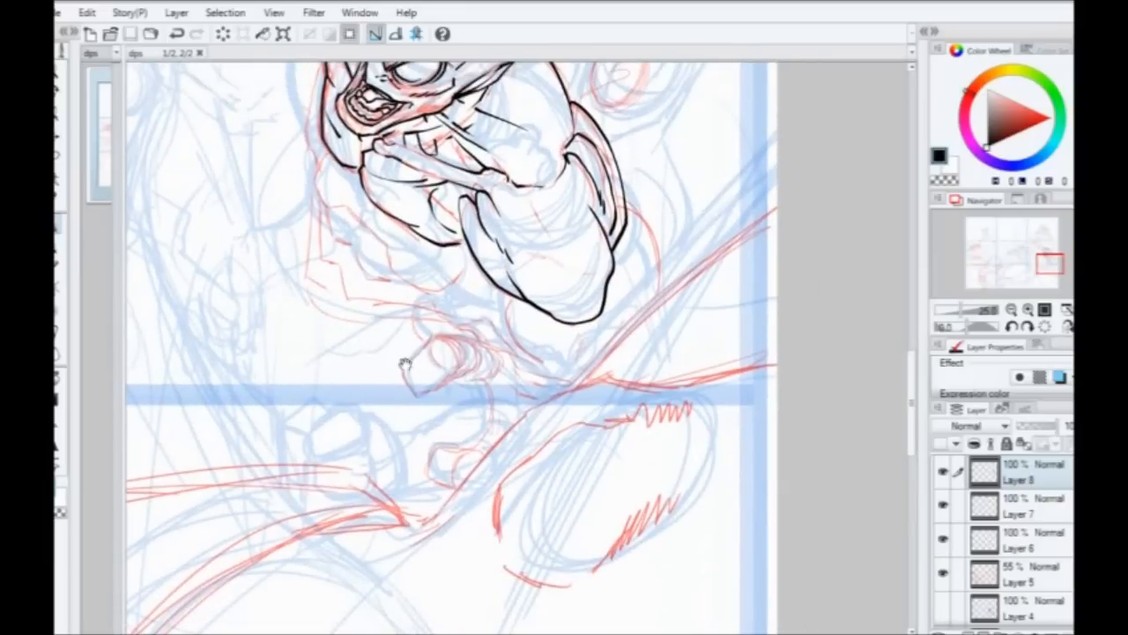
scroll(265, 278, up, 1)
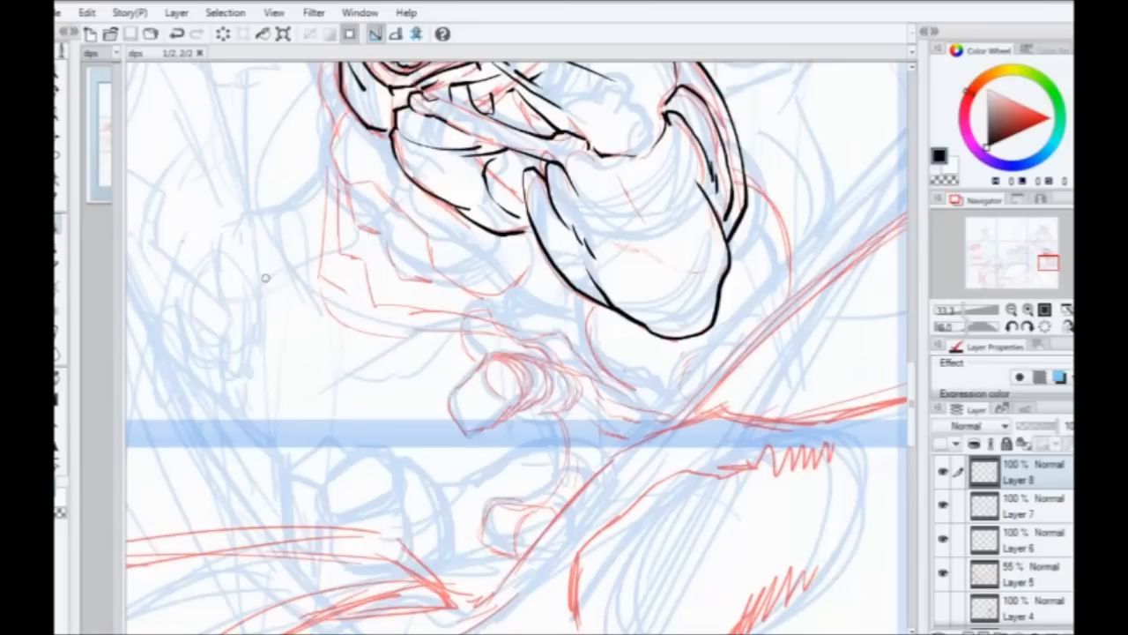
mouse_move(464, 408)
mouse_down()
mouse_move(489, 396)
mouse_move(508, 347)
mouse_move(529, 340)
mouse_move(551, 386)
mouse_up()
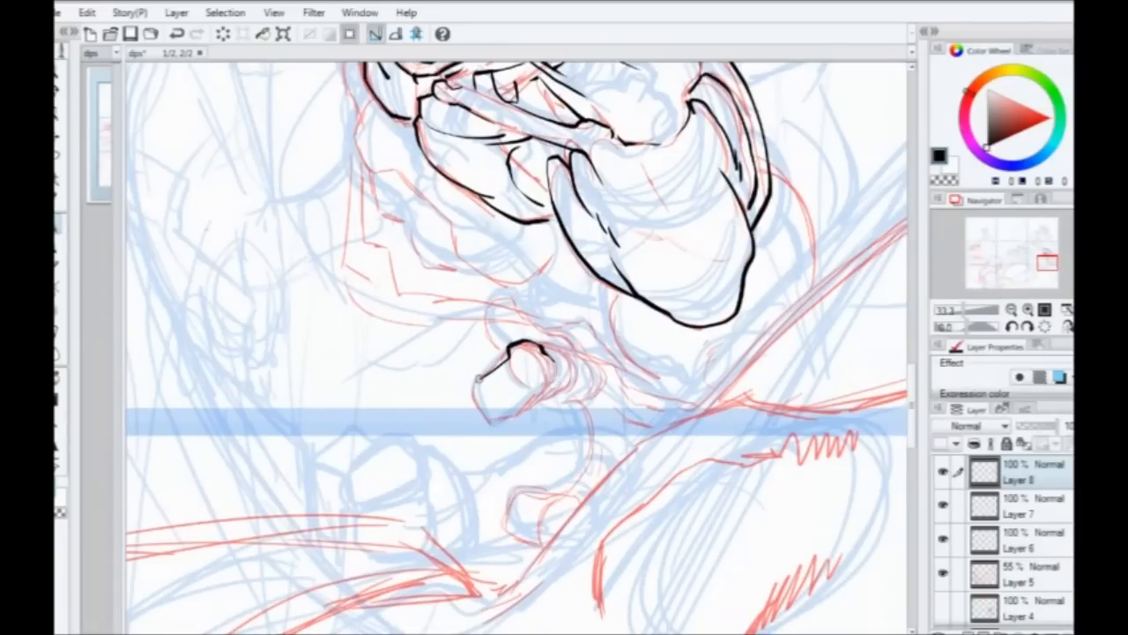
mouse_move(482, 378)
mouse_down()
mouse_move(476, 413)
mouse_move(504, 423)
mouse_move(566, 366)
mouse_move(557, 395)
mouse_move(541, 400)
mouse_move(606, 397)
mouse_move(581, 418)
mouse_move(589, 467)
mouse_move(564, 494)
mouse_up()
mouse_move(534, 340)
mouse_down()
mouse_move(616, 361)
mouse_move(633, 386)
mouse_move(702, 406)
mouse_up()
drag(630, 396, 601, 381)
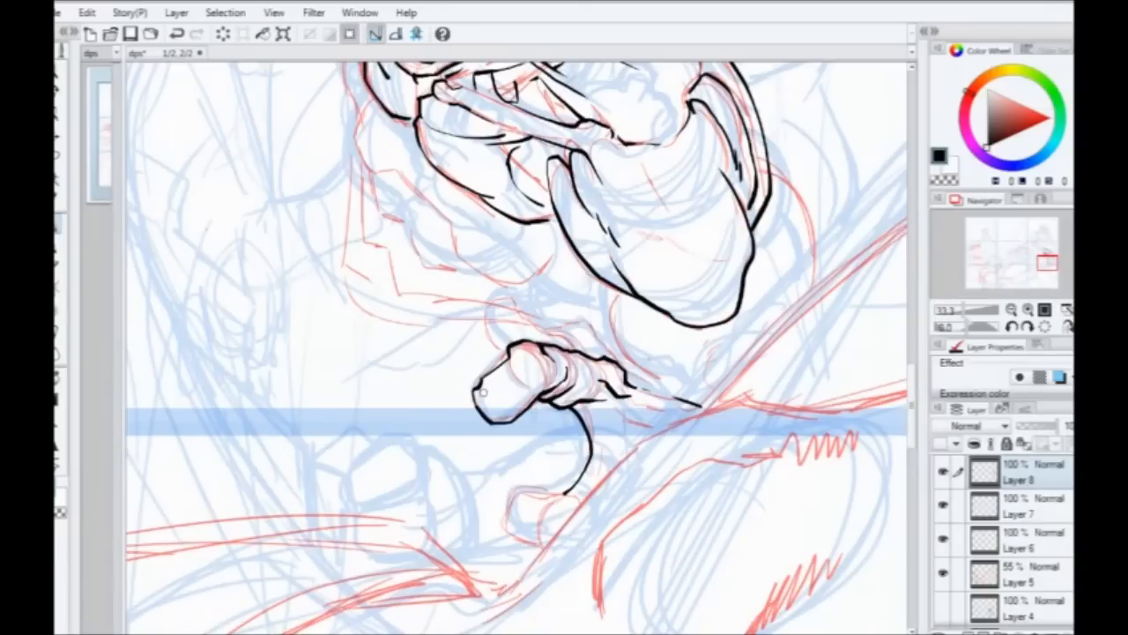
mouse_move(482, 386)
mouse_down()
mouse_move(497, 412)
mouse_move(513, 393)
mouse_move(490, 380)
mouse_up()
Step: Ink the nail on the ridged finger, the curled fingertip below it, and the short lines along the hand behind them
scroll(450, 386, down, 3)
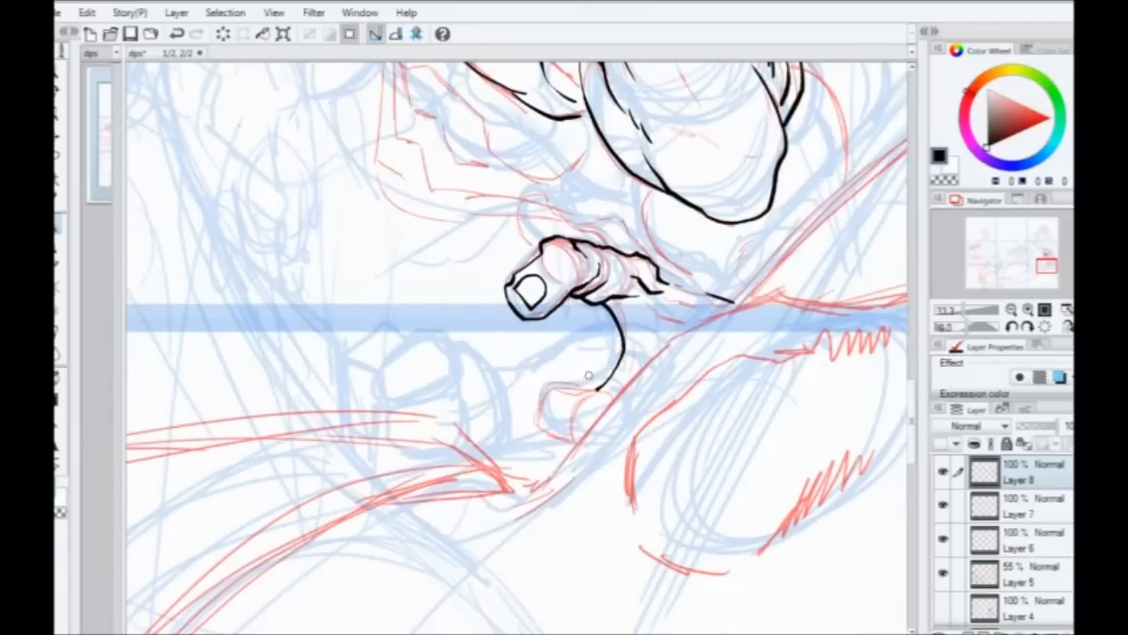
mouse_move(601, 451)
mouse_down()
mouse_move(534, 422)
mouse_move(540, 386)
mouse_move(569, 379)
mouse_move(574, 414)
mouse_move(567, 396)
mouse_move(563, 404)
mouse_move(585, 390)
mouse_up()
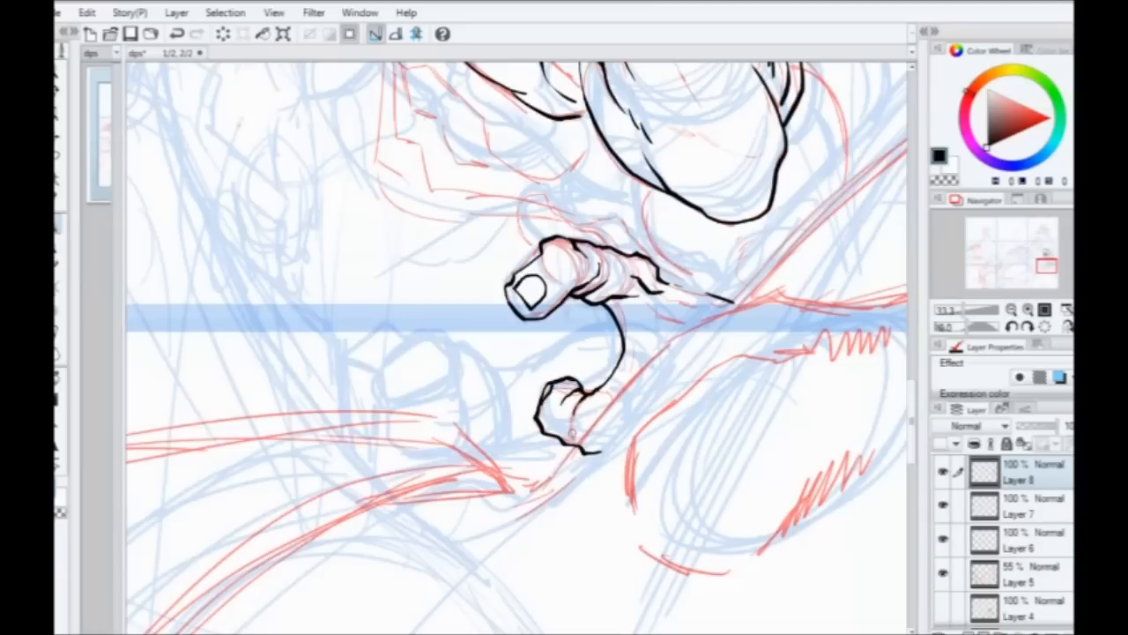
drag(550, 391, 492, 427)
drag(583, 400, 573, 430)
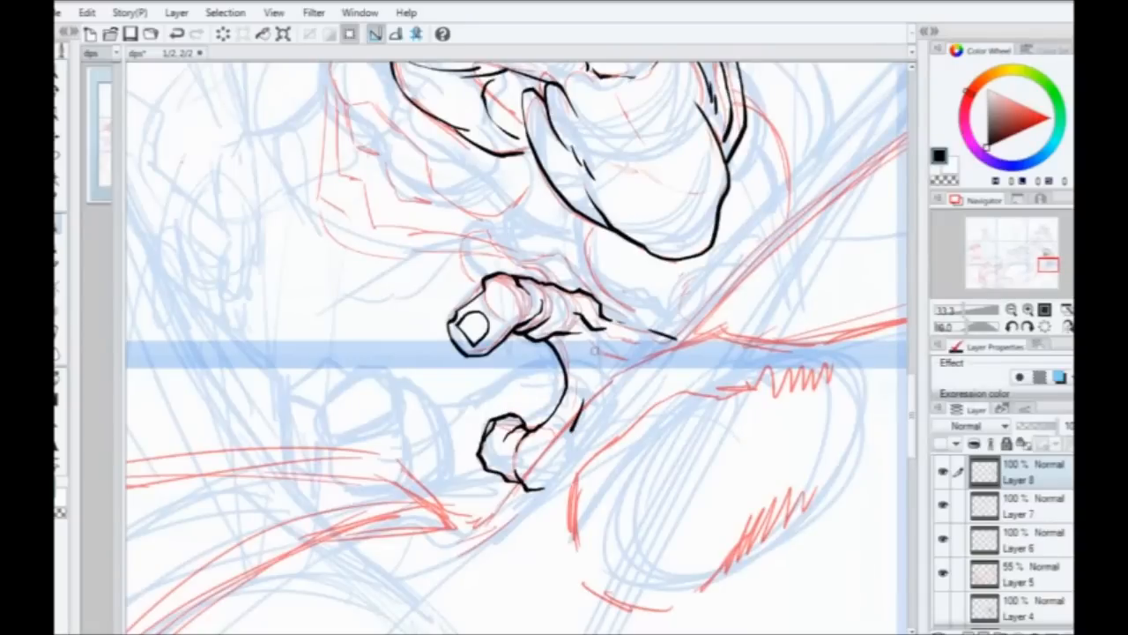
drag(582, 346, 621, 391)
drag(560, 321, 521, 373)
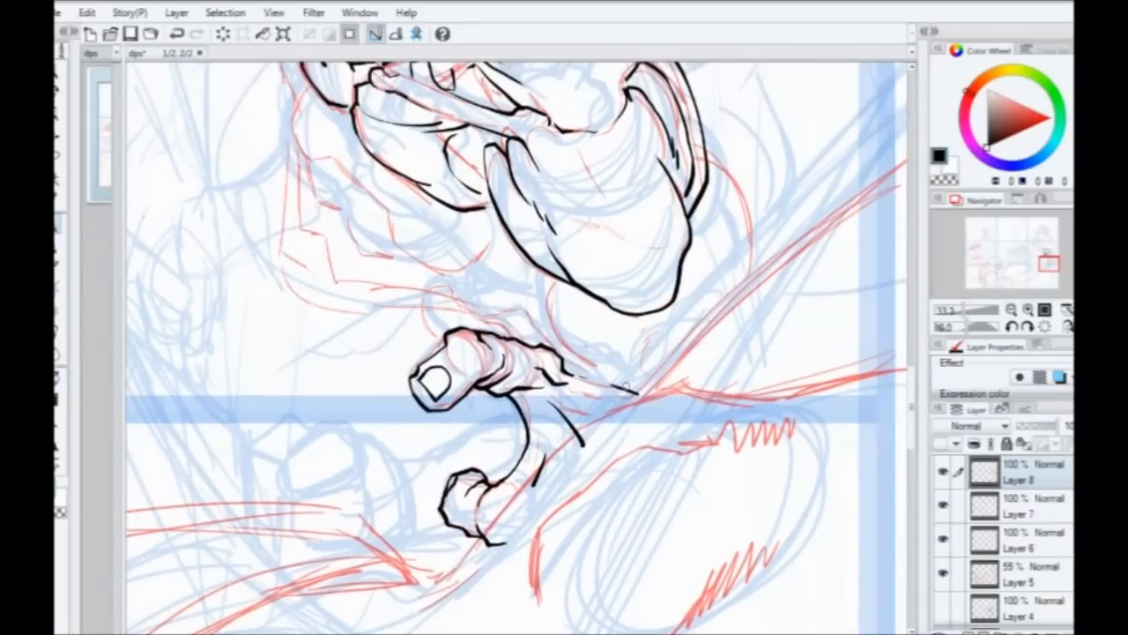
Step: Ink the outline of the raised finger behind the ridged one, from its blunt tip back to the wrist
mouse_move(644, 389)
mouse_down()
mouse_move(576, 356)
mouse_move(531, 313)
mouse_move(483, 314)
mouse_move(452, 281)
mouse_move(427, 306)
mouse_move(448, 346)
mouse_up()
key(ctrl+z)
click(86, 13)
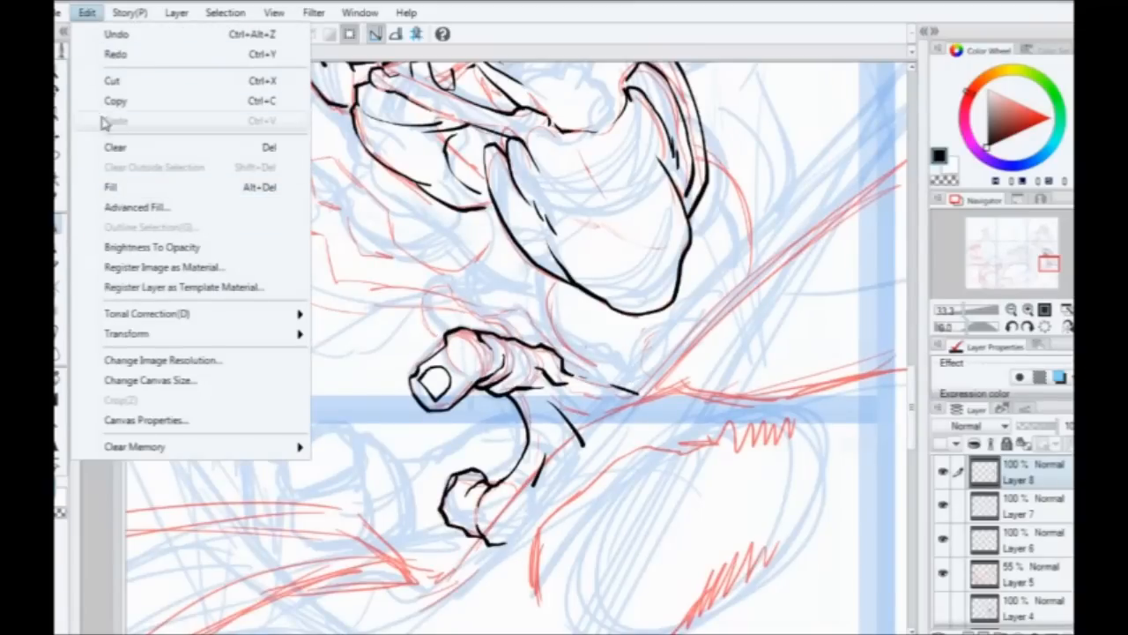
click(115, 54)
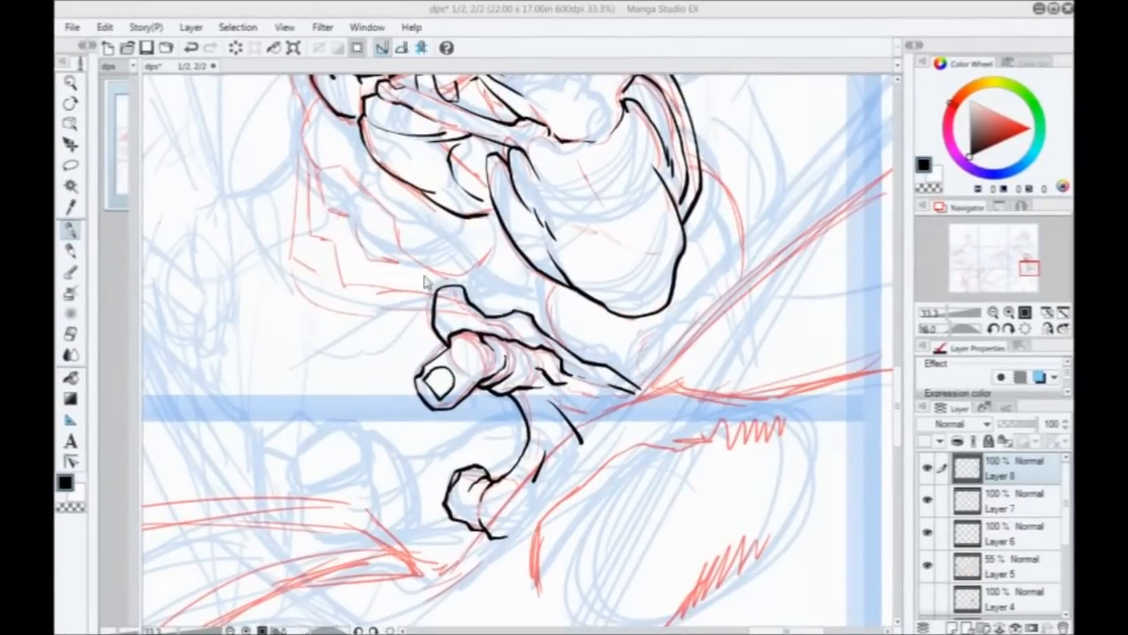
drag(429, 335, 405, 318)
key(ctrl+z)
drag(424, 363, 410, 340)
Step: Erase the outer edge of the raised finger's tip and ink it again as one clean curve
click(71, 168)
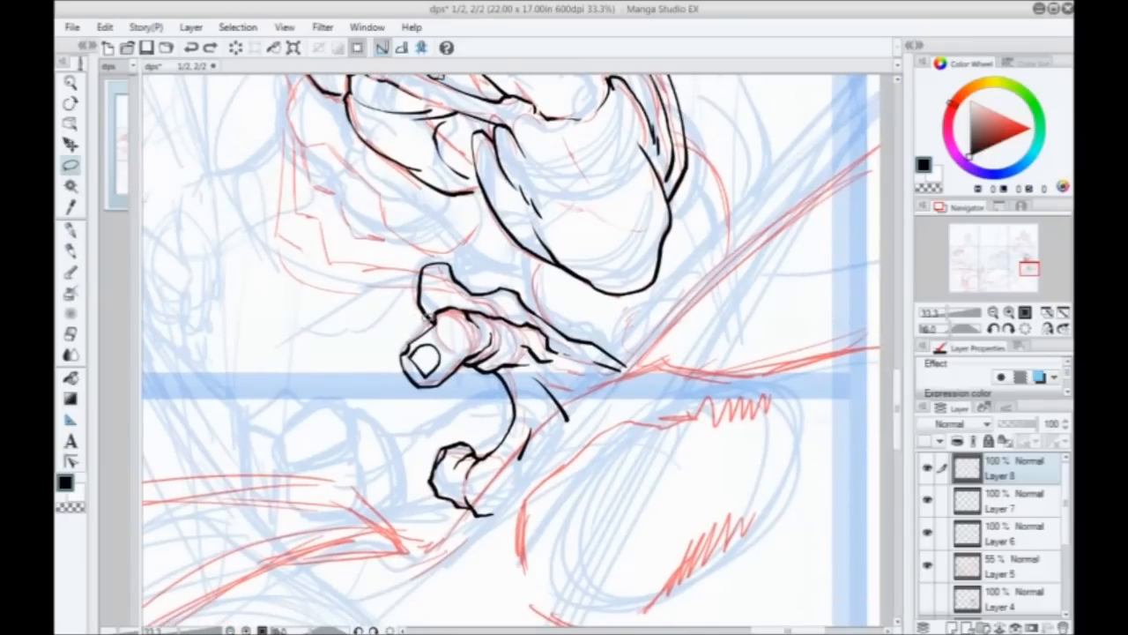
mouse_move(437, 268)
mouse_down()
mouse_move(423, 264)
mouse_move(430, 326)
mouse_up()
click(319, 348)
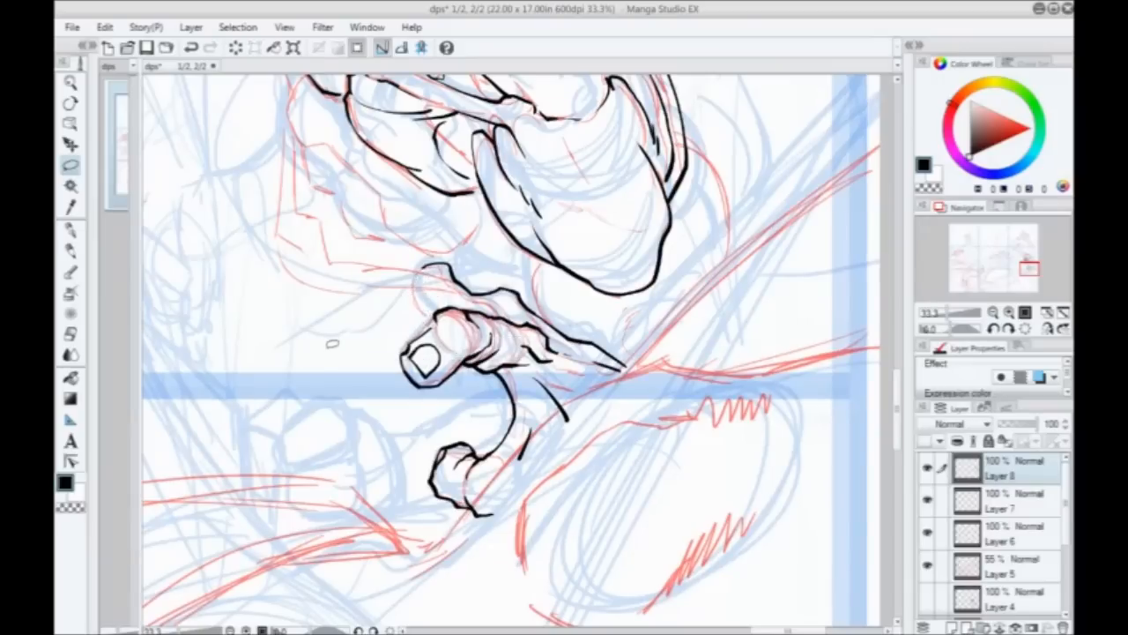
click(69, 232)
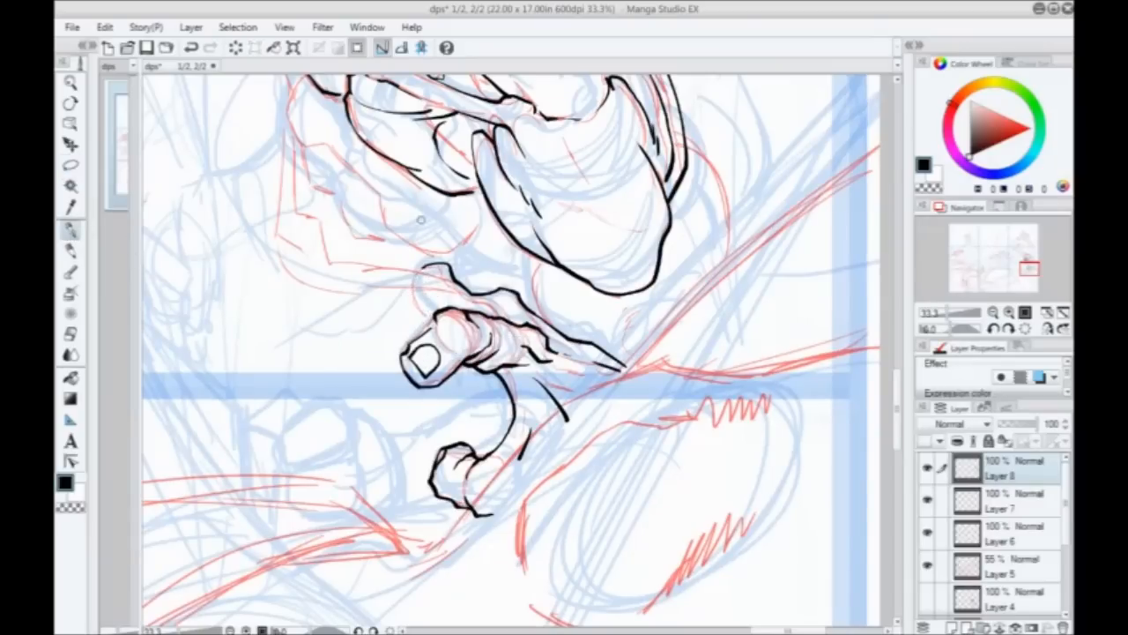
mouse_move(427, 264)
mouse_down()
mouse_move(411, 298)
mouse_move(423, 328)
mouse_move(414, 340)
mouse_up()
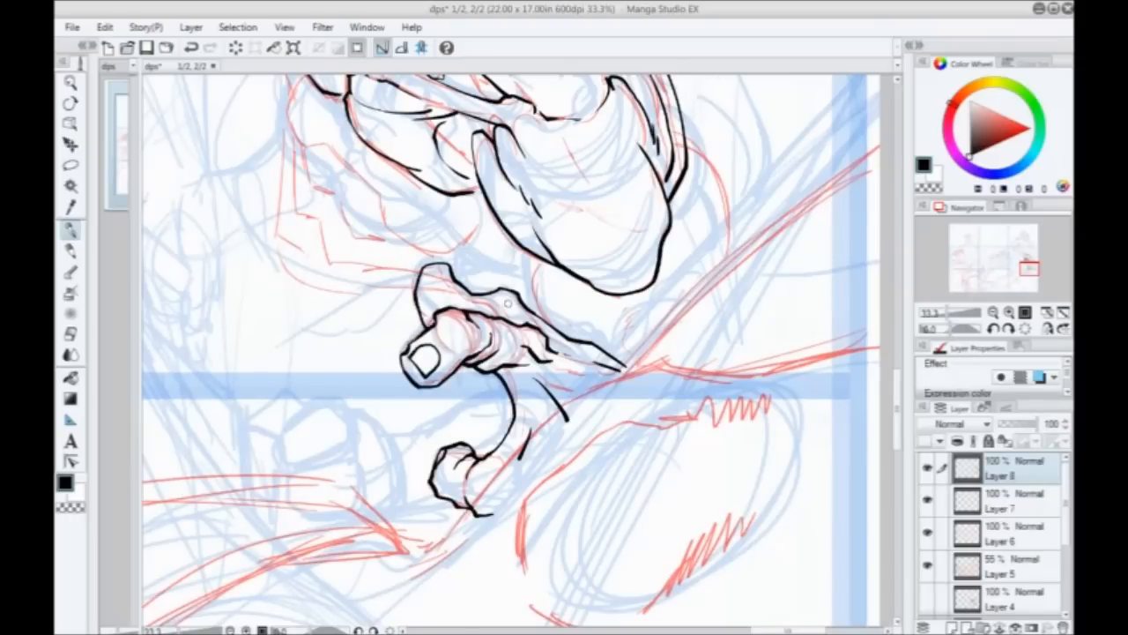
Step: Ink the curved contour running from the underside of the large rounded forearm down behind the hand
mouse_move(544, 313)
mouse_down()
mouse_move(485, 339)
mouse_move(480, 287)
mouse_up()
key(ctrl+z)
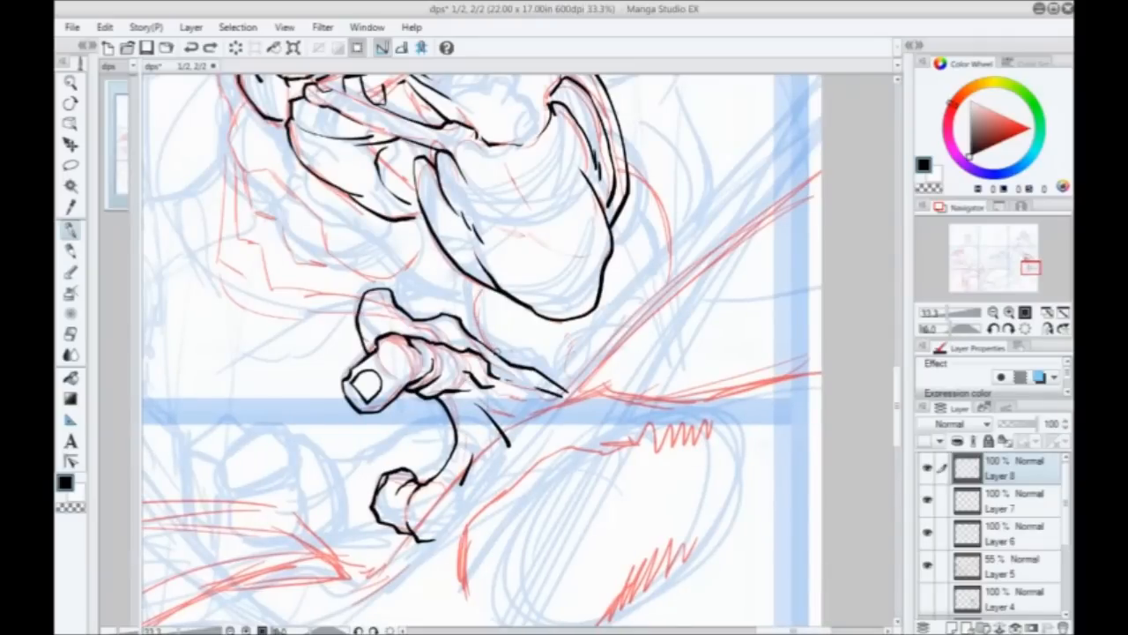
mouse_move(485, 351)
mouse_down()
mouse_move(471, 319)
mouse_move(483, 284)
mouse_up()
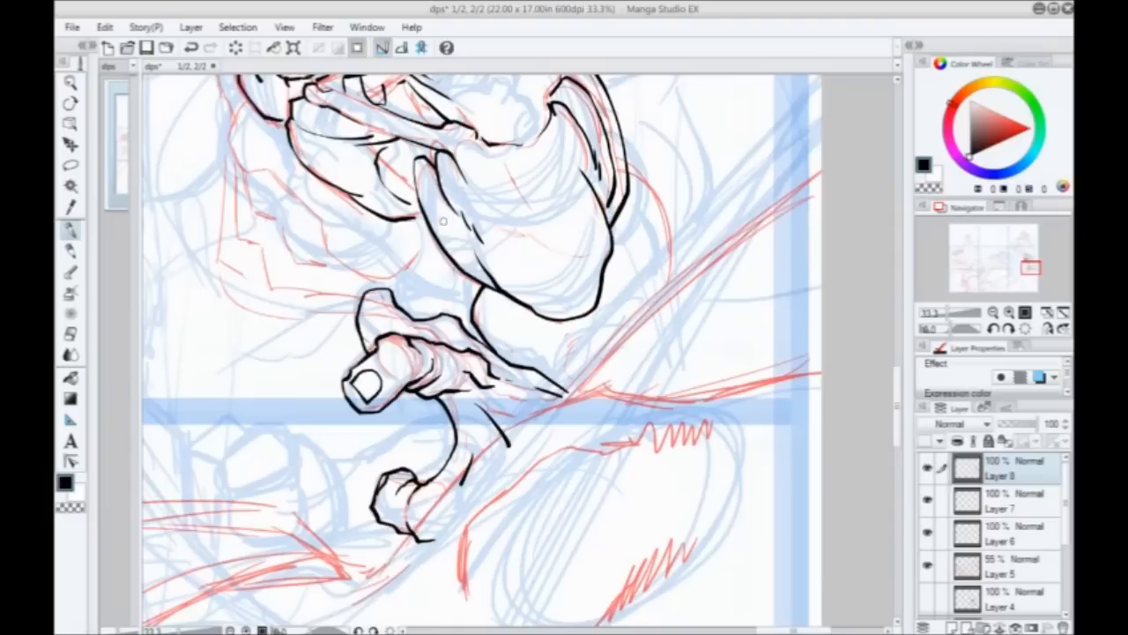
drag(507, 329, 459, 399)
Step: Ink the outer curve and the inner line of the form extending behind the banded far shoulder
mouse_move(644, 368)
mouse_down()
mouse_move(622, 287)
mouse_move(578, 228)
mouse_up()
mouse_move(628, 312)
mouse_down()
mouse_move(607, 345)
mouse_move(621, 403)
mouse_up()
key(ctrl+z)
key(ctrl+z)
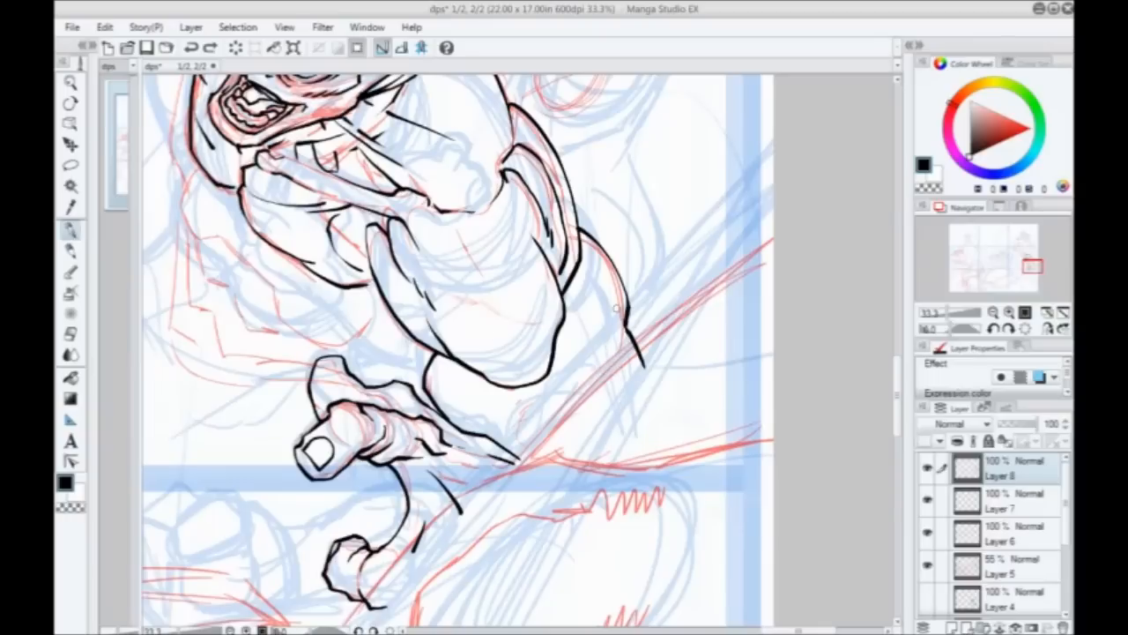
mouse_move(608, 399)
mouse_down()
mouse_move(612, 324)
mouse_move(575, 264)
mouse_up()
Step: Ink short accent lines beneath the large rounded form and beside the red diagonal sketch lines
drag(536, 381, 571, 413)
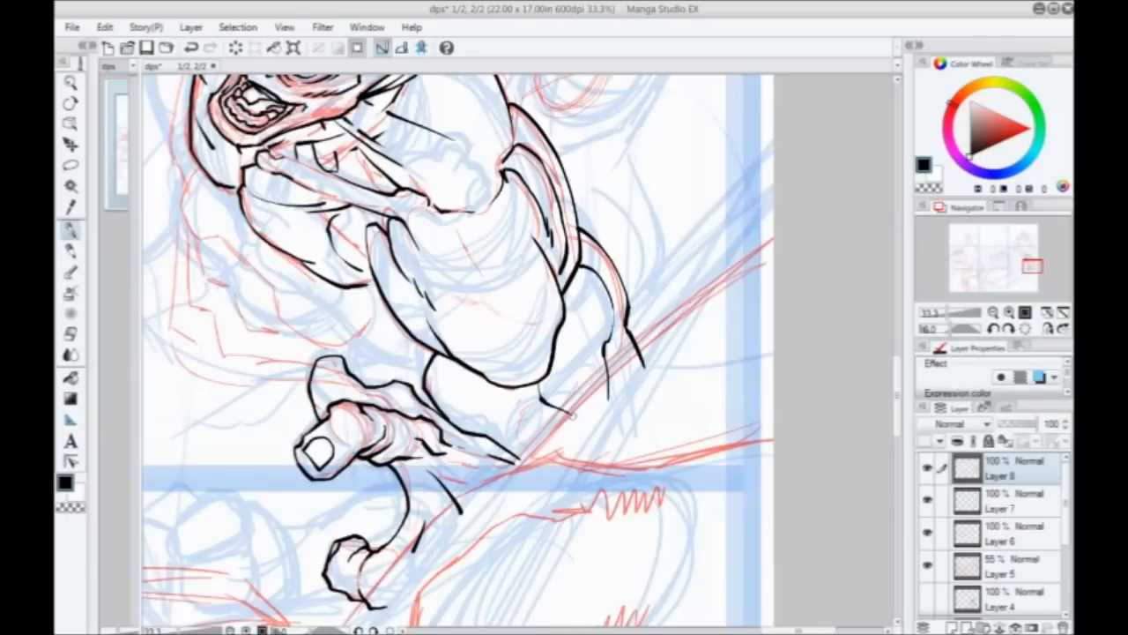
key(ctrl+z)
drag(546, 376, 571, 381)
drag(587, 402, 609, 429)
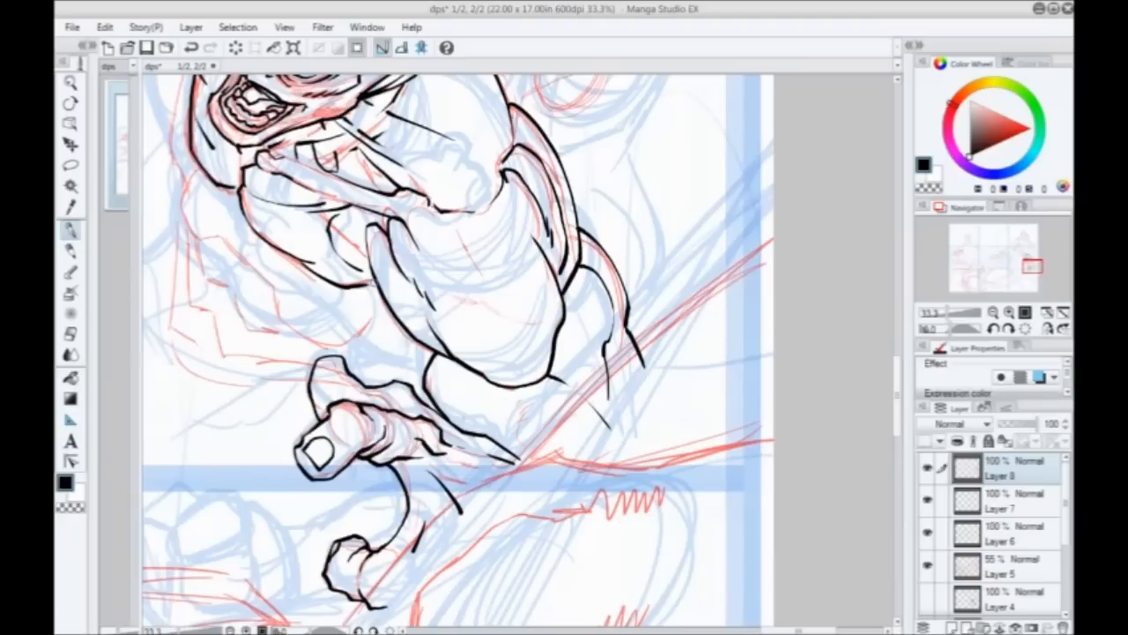
Step: Ink the wavy contours of the lower torso below the chest, including the rounded folds and the outer angular edge
drag(321, 354, 550, 397)
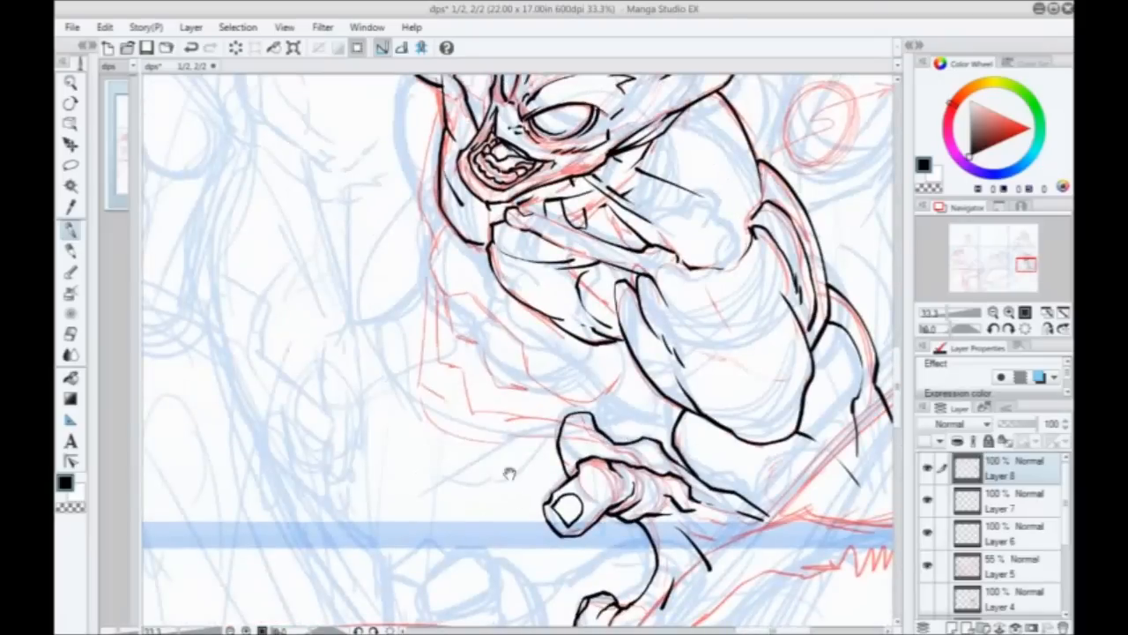
mouse_move(446, 217)
mouse_down()
mouse_move(428, 264)
mouse_move(448, 293)
mouse_move(503, 326)
mouse_move(552, 386)
mouse_move(568, 369)
mouse_move(581, 375)
mouse_move(569, 377)
mouse_move(578, 392)
mouse_move(555, 396)
mouse_move(539, 380)
mouse_up()
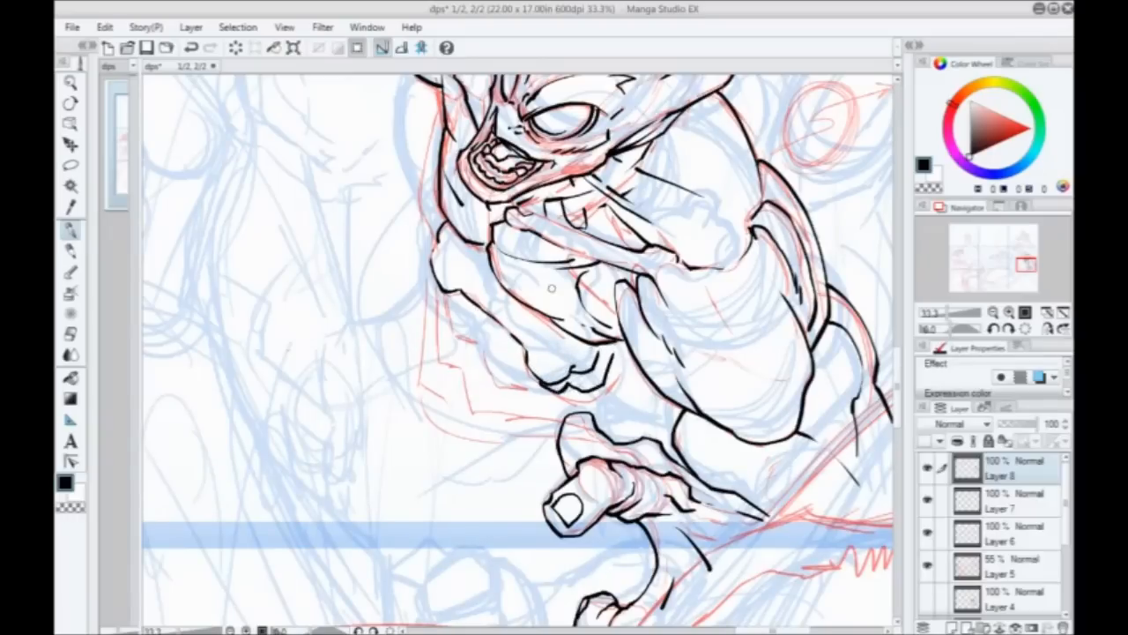
mouse_move(621, 346)
mouse_down()
mouse_move(614, 391)
mouse_move(559, 395)
mouse_up()
mouse_move(445, 235)
mouse_down()
mouse_move(450, 331)
mouse_move(473, 337)
mouse_move(539, 393)
mouse_up()
mouse_move(434, 296)
mouse_down()
mouse_move(437, 352)
mouse_move(497, 405)
mouse_move(545, 407)
mouse_move(420, 339)
mouse_move(418, 386)
mouse_move(458, 425)
mouse_move(537, 429)
mouse_up()
scroll(322, 423, up, 4)
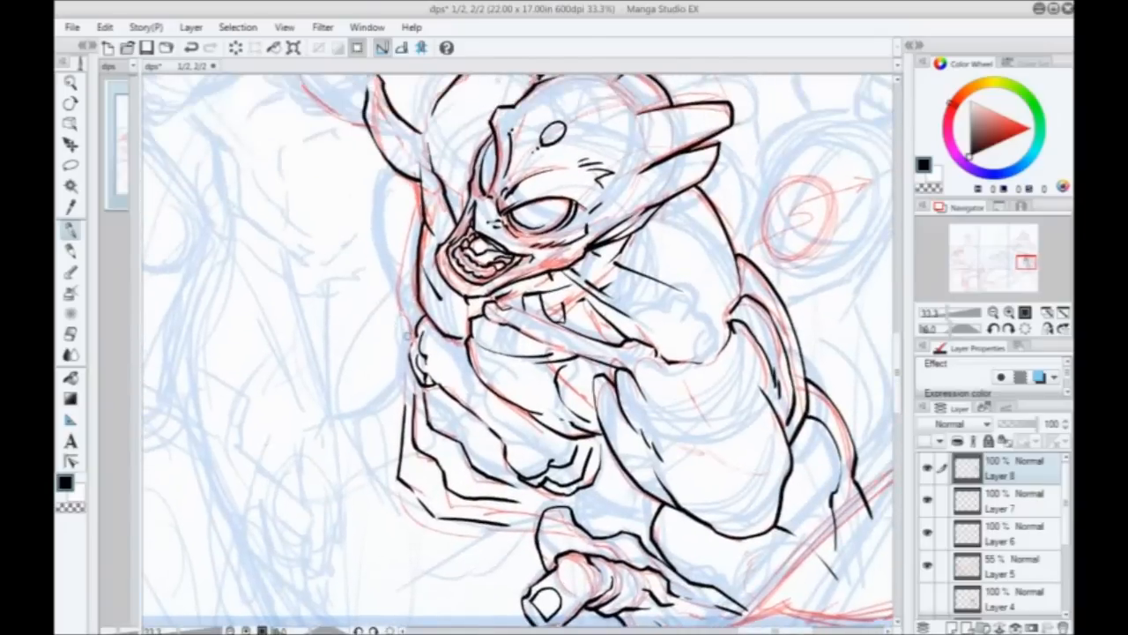
Step: Ink the outer body contour beside the open mouth, running down to the lower torso
mouse_move(411, 354)
mouse_down()
mouse_move(398, 280)
mouse_move(421, 204)
mouse_up()
key(ctrl+z)
mouse_move(399, 296)
mouse_down()
mouse_move(397, 266)
mouse_move(399, 275)
mouse_move(421, 204)
mouse_up()
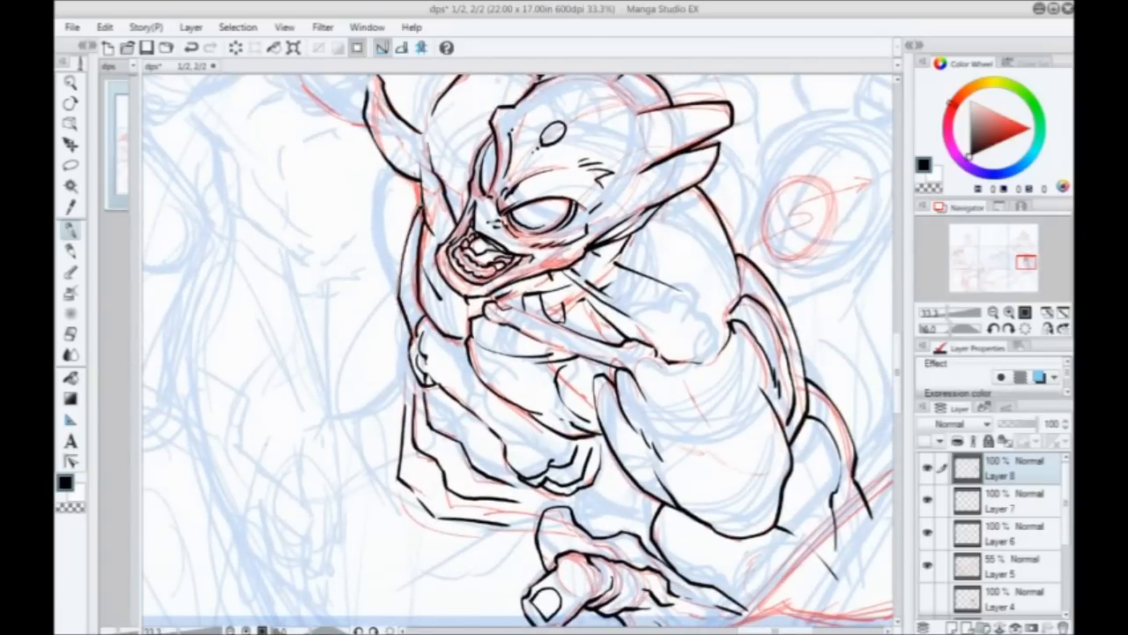
Step: Ink the short curved line closing the gap between the lower torso and the raised finger
drag(411, 491, 346, 349)
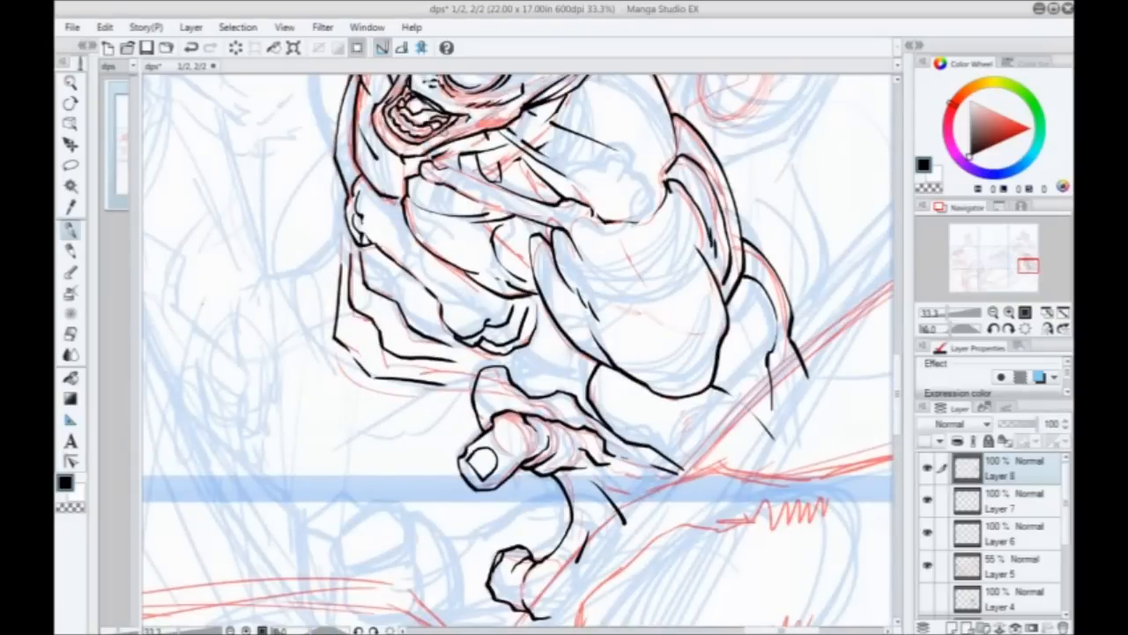
drag(366, 291, 297, 513)
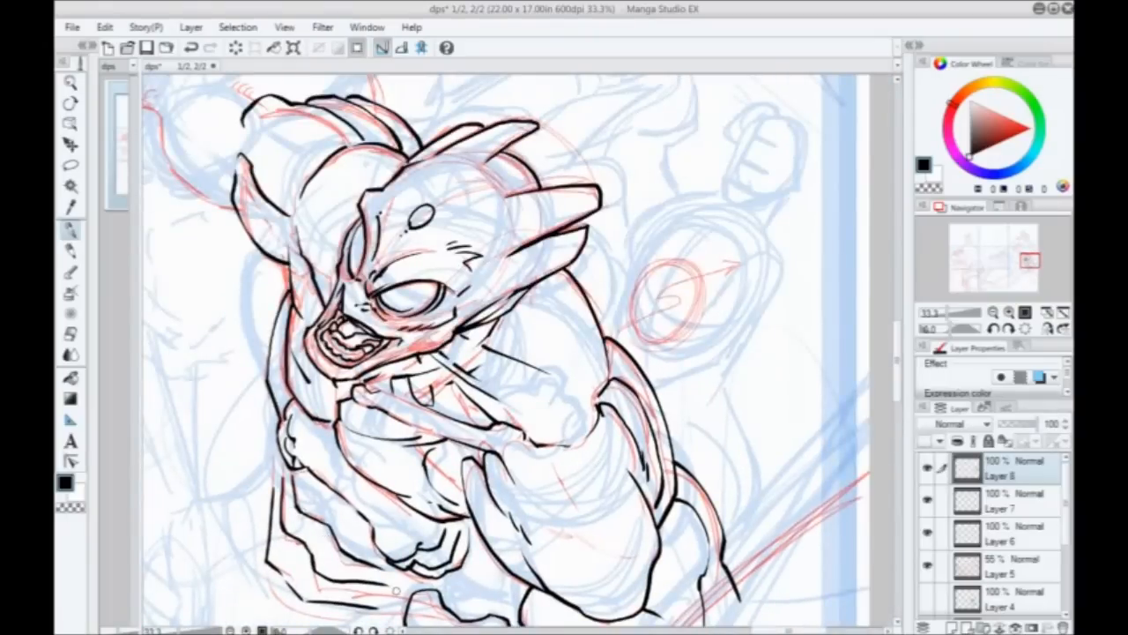
drag(325, 469, 434, 244)
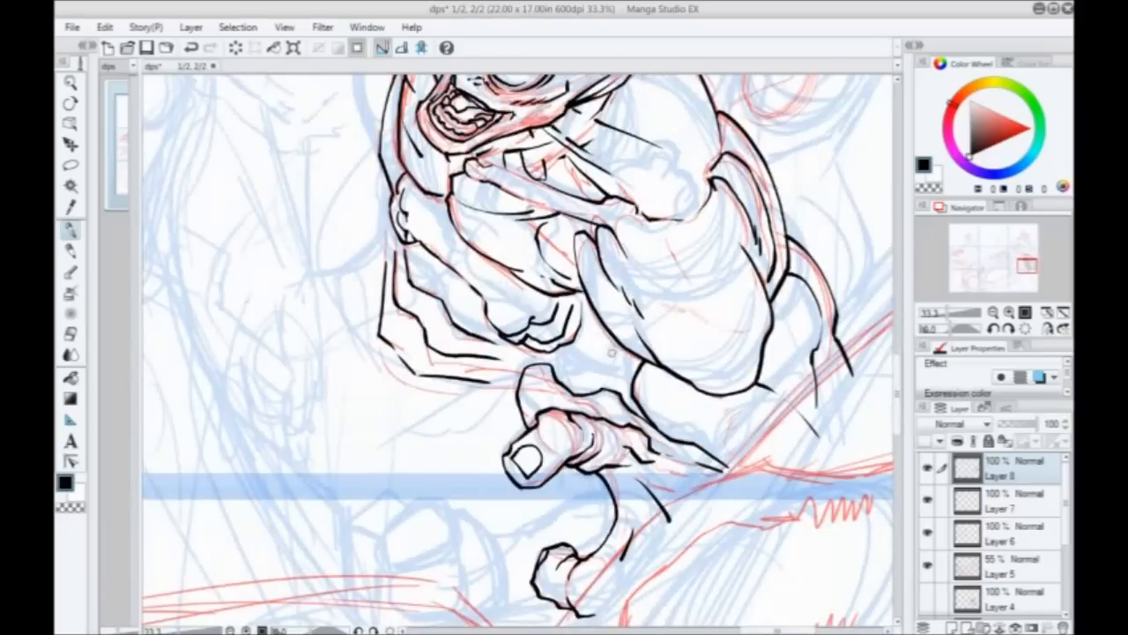
drag(635, 350, 555, 372)
key(ctrl+z)
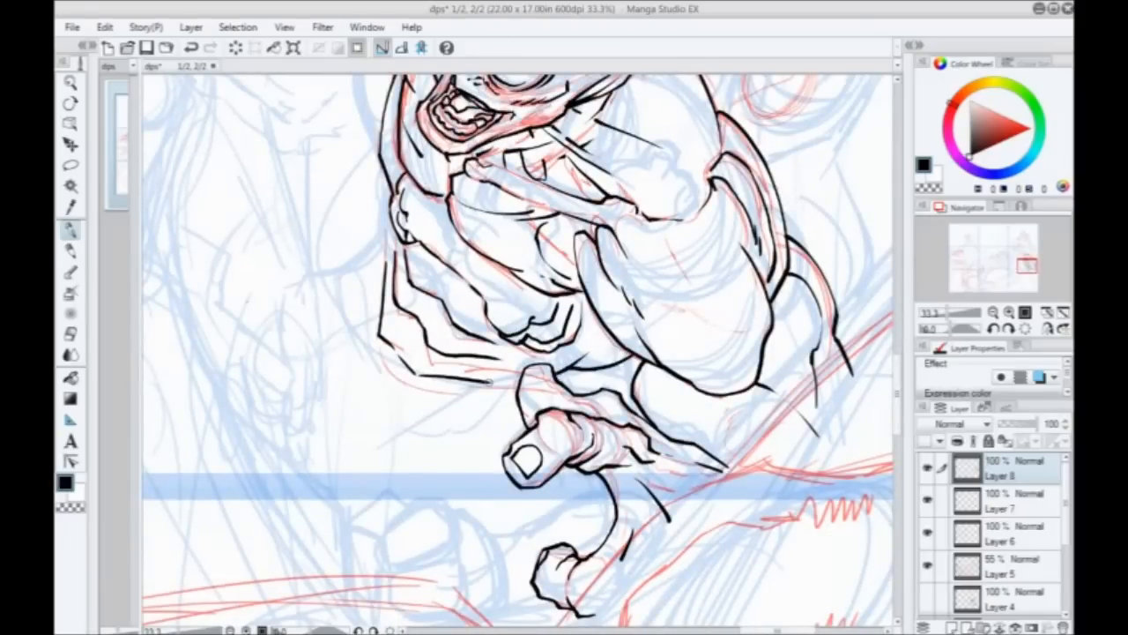
Step: Ink the outstretched arm's rounded upper-arm underside, its upper shoulder contour and the narrow pointed form near the elbow
drag(359, 270, 347, 343)
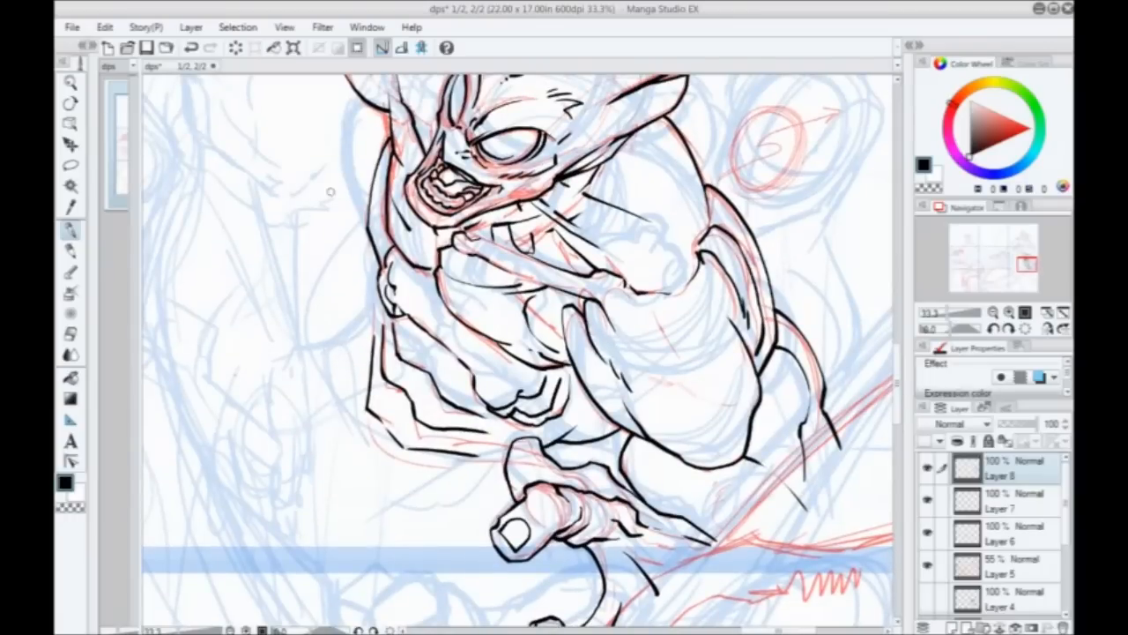
drag(587, 283, 567, 366)
drag(369, 298, 463, 462)
mouse_move(414, 343)
mouse_down()
mouse_move(478, 403)
mouse_move(393, 287)
mouse_move(422, 385)
mouse_up()
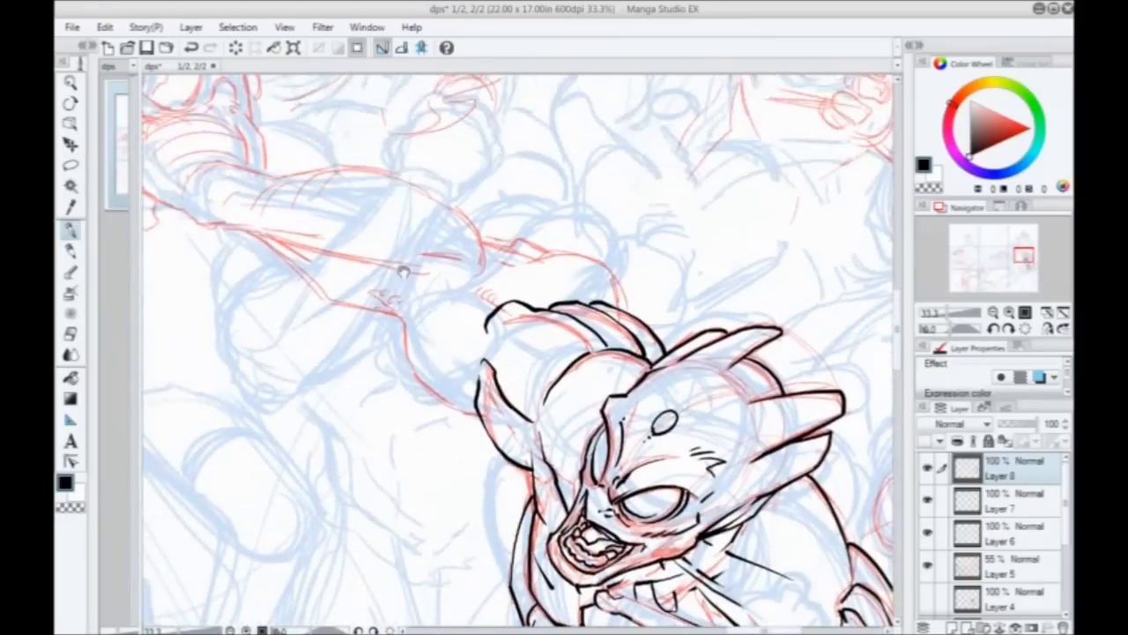
mouse_move(482, 420)
mouse_down()
mouse_move(405, 362)
mouse_move(399, 311)
mouse_move(380, 291)
mouse_up()
key(ctrl+z)
drag(493, 304, 465, 288)
mouse_move(628, 308)
mouse_down()
mouse_move(578, 252)
mouse_move(483, 242)
mouse_up()
drag(548, 256, 474, 224)
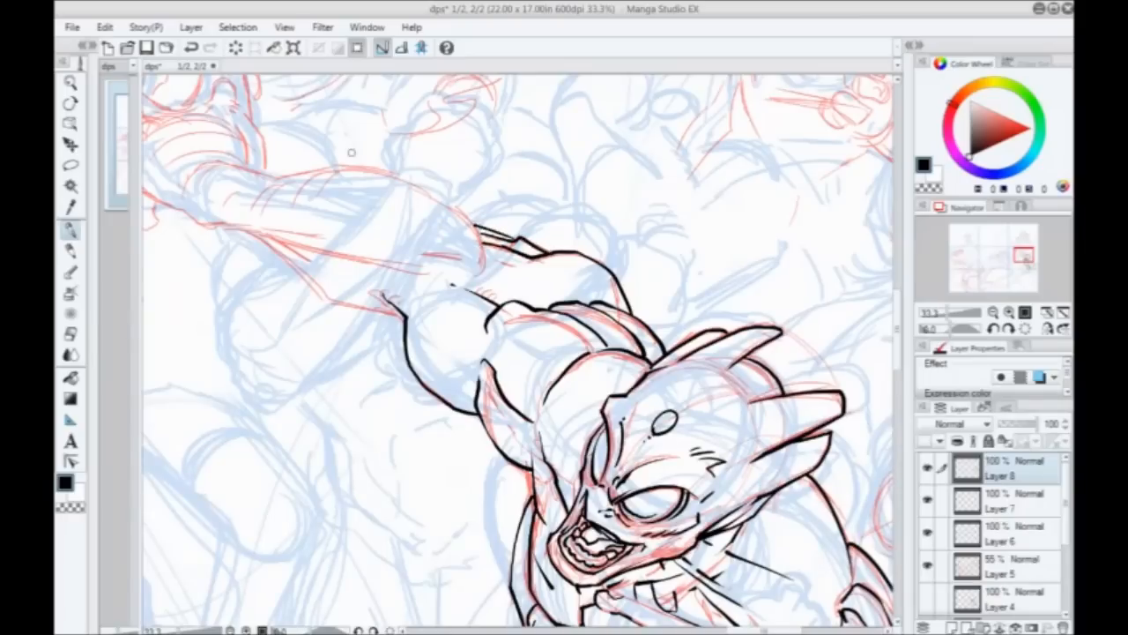
Step: Ink the outstretched forearm's upper and lower contours from the elbow to the wrist, with the line under the upper arm
drag(482, 267, 513, 272)
drag(393, 323, 448, 394)
drag(436, 338, 298, 304)
mouse_move(466, 336)
mouse_down()
mouse_move(526, 338)
mouse_move(515, 284)
mouse_move(386, 231)
mouse_move(250, 249)
mouse_up()
mouse_move(300, 280)
mouse_down()
mouse_move(334, 322)
mouse_move(342, 280)
mouse_move(300, 274)
mouse_up()
key(ctrl+z)
mouse_move(345, 349)
mouse_down()
mouse_move(275, 328)
mouse_move(328, 346)
mouse_move(242, 310)
mouse_move(387, 383)
mouse_move(407, 407)
mouse_move(491, 439)
mouse_up()
key(ctrl+z)
key(ctrl+z)
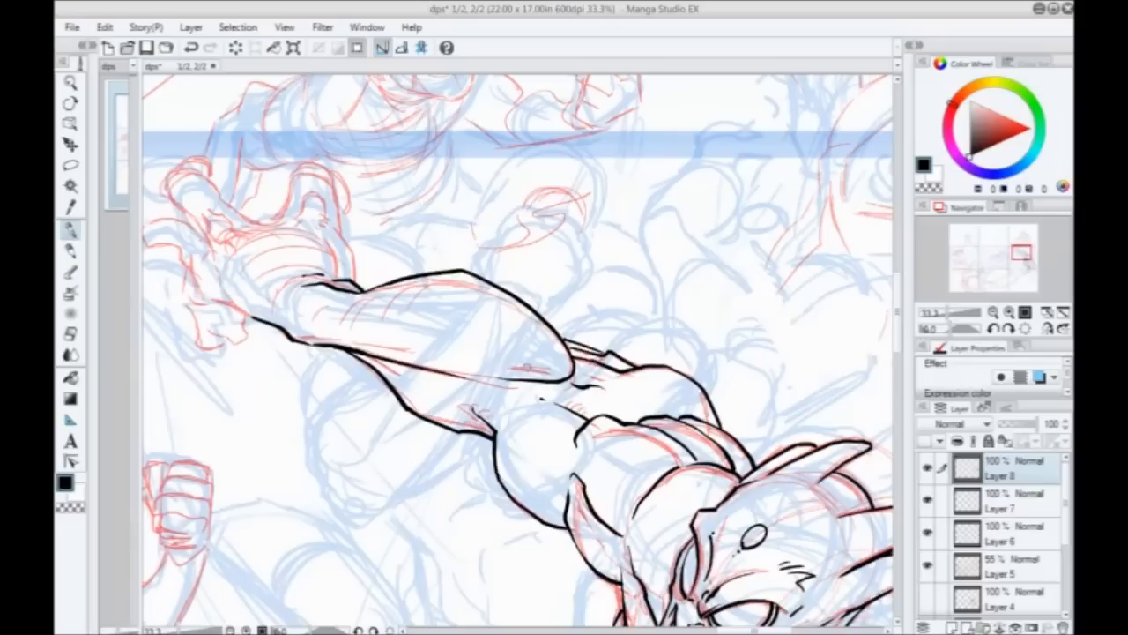
Step: Ink the elbow bump, the muscle line along the outstretched forearm and two small tick marks beside it
mouse_move(527, 305)
mouse_down()
mouse_move(509, 291)
mouse_move(532, 319)
mouse_move(509, 293)
mouse_move(460, 297)
mouse_move(537, 307)
mouse_move(540, 319)
mouse_up()
key(ctrl+z)
drag(419, 302, 409, 307)
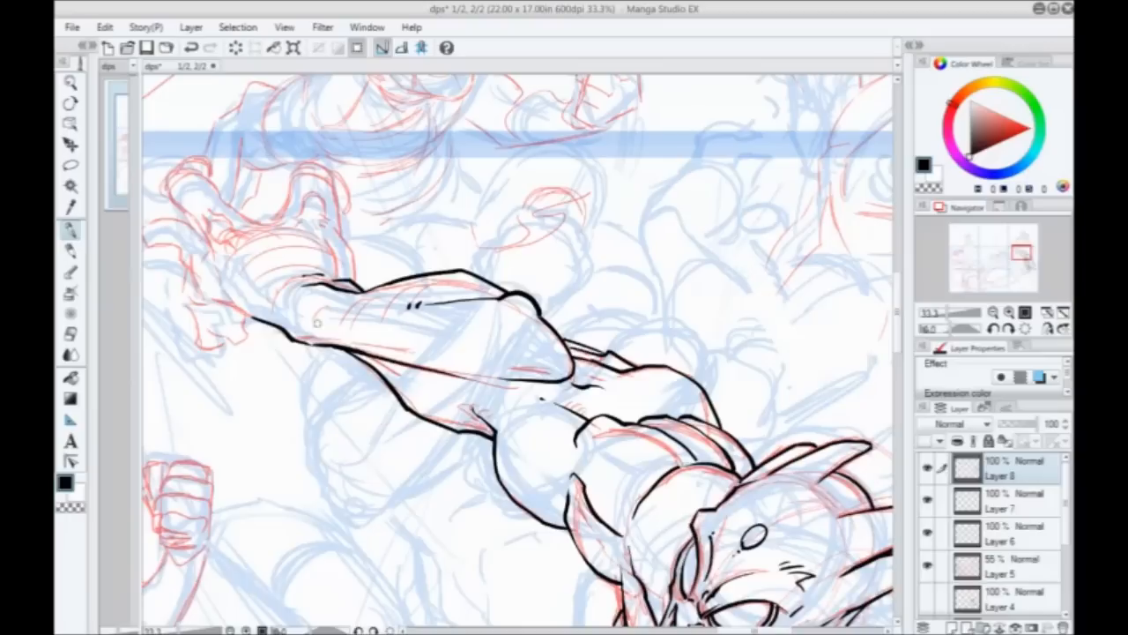
Step: Ink the wrist, palm edge and upright finger of the outstretched hand, with its fold lines
drag(268, 335, 353, 393)
mouse_move(291, 281)
mouse_down()
mouse_move(328, 322)
mouse_move(279, 252)
mouse_up()
mouse_move(333, 303)
mouse_down()
mouse_move(369, 302)
mouse_move(401, 238)
mouse_move(409, 266)
mouse_move(393, 292)
mouse_move(421, 334)
mouse_move(433, 304)
mouse_move(412, 256)
mouse_up()
mouse_move(427, 290)
mouse_down()
mouse_move(405, 232)
mouse_move(387, 228)
mouse_move(373, 277)
mouse_up()
mouse_move(388, 220)
mouse_down()
mouse_move(381, 236)
mouse_move(430, 250)
mouse_move(425, 273)
mouse_move(320, 284)
mouse_move(284, 232)
mouse_up()
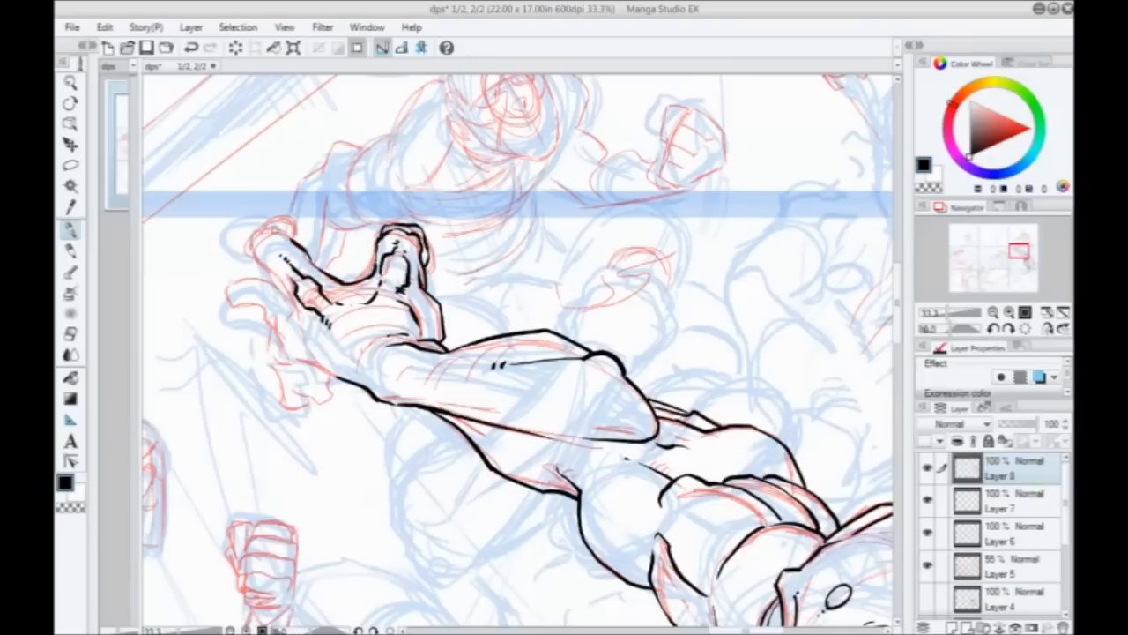
Step: Ink the remaining curled fingers of the outstretched hand and add short hatch marks on the underside of the upper arm
mouse_move(298, 326)
mouse_down()
mouse_move(253, 249)
mouse_move(269, 229)
mouse_move(295, 238)
mouse_move(289, 219)
mouse_move(305, 245)
mouse_up()
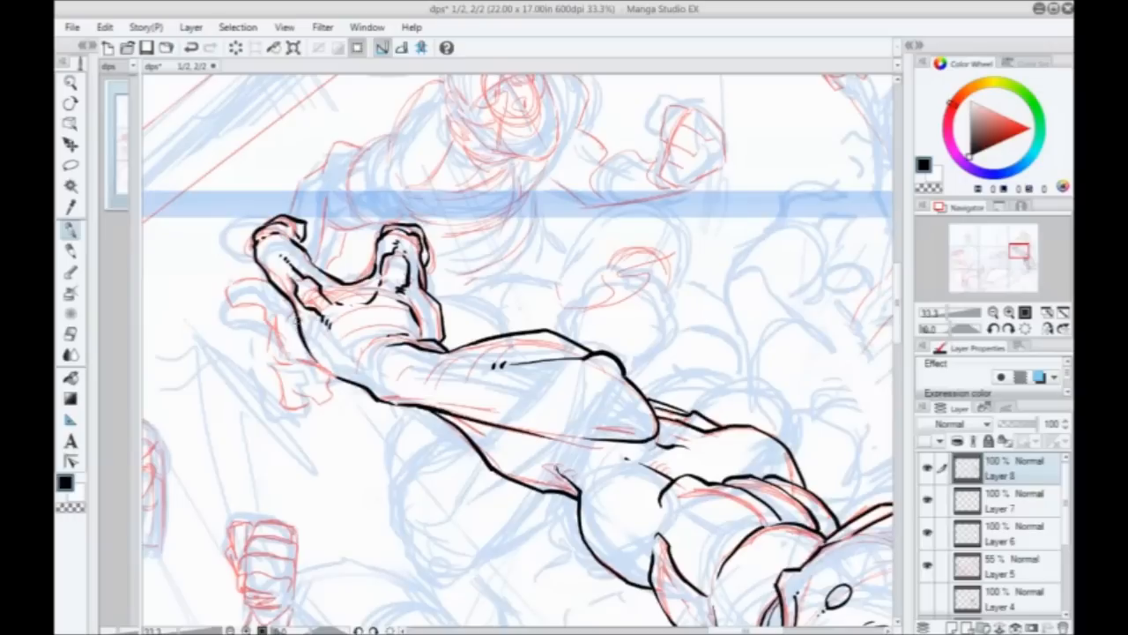
mouse_move(346, 383)
mouse_down()
mouse_move(275, 344)
mouse_move(262, 310)
mouse_move(231, 296)
mouse_move(272, 277)
mouse_up()
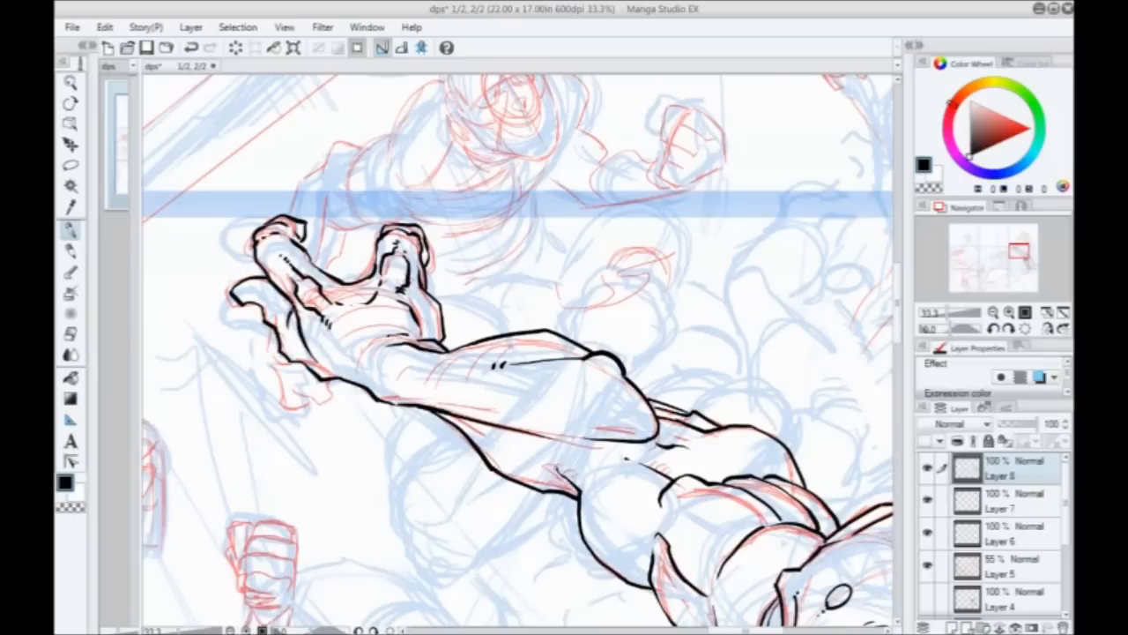
drag(385, 456, 323, 384)
drag(395, 373, 252, 264)
drag(375, 274, 362, 280)
drag(361, 273, 355, 278)
Step: Examine the inked figure as a whole at 12.5% zoom and closer up at 25%
scroll(311, 335, down, 2)
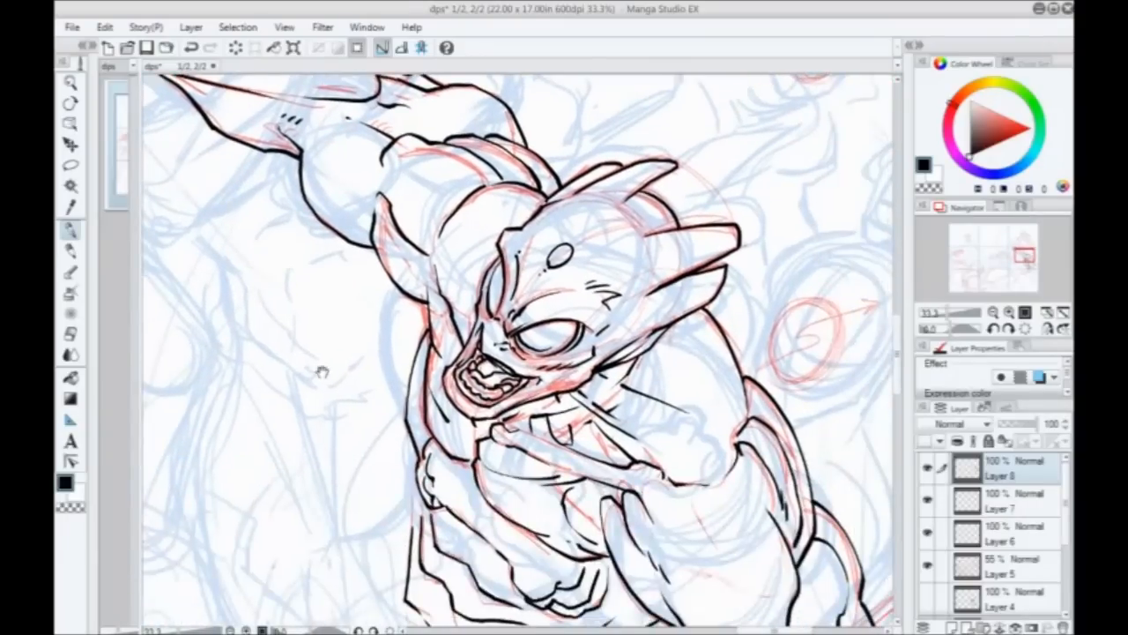
scroll(199, 282, down, 2)
drag(199, 283, 372, 308)
drag(388, 461, 374, 429)
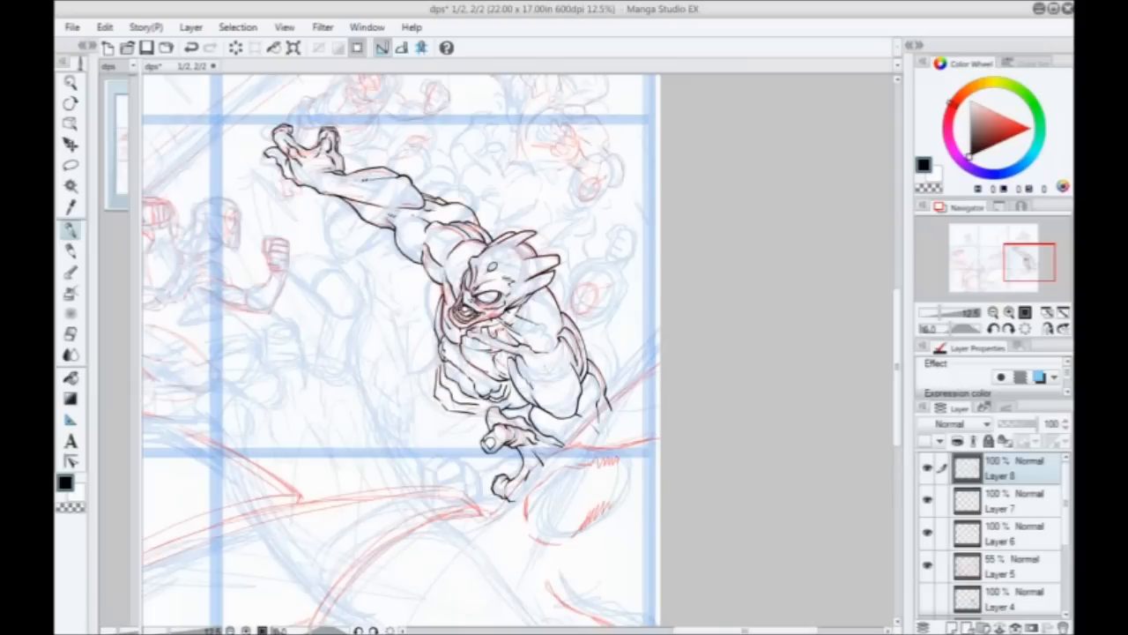
drag(380, 450, 412, 353)
scroll(380, 311, up, 2)
drag(374, 181, 346, 511)
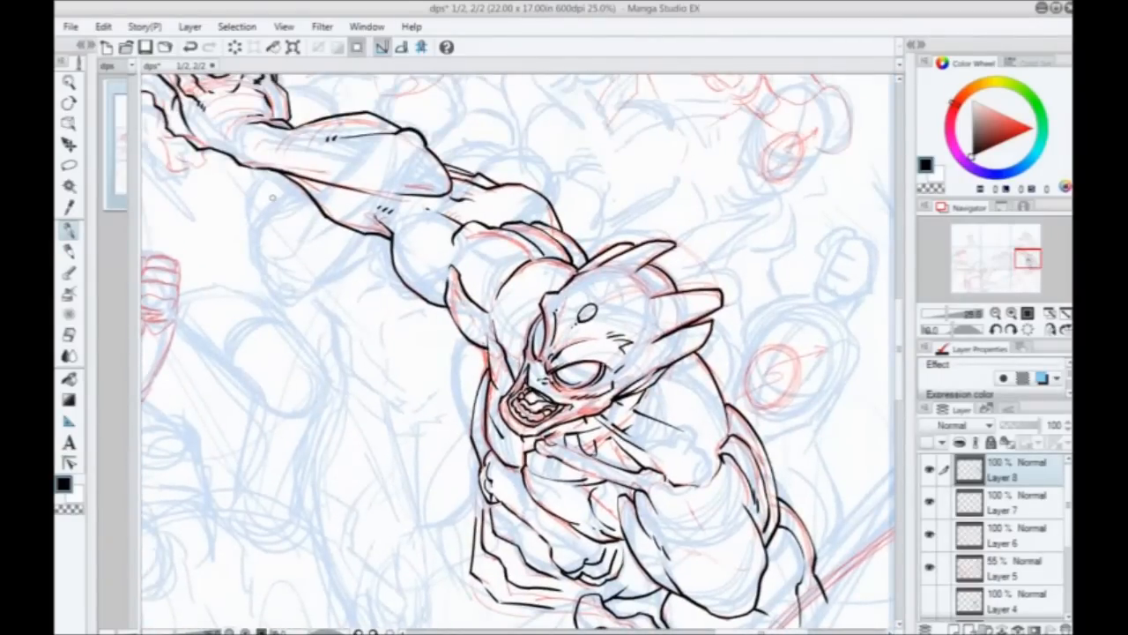
drag(445, 436, 390, 360)
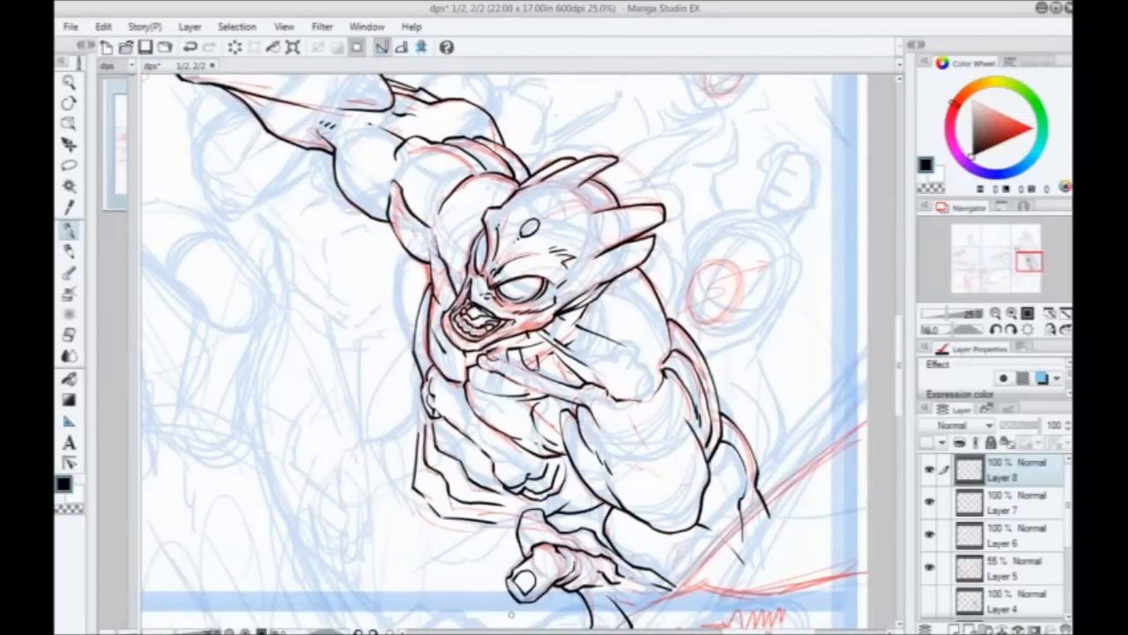
Step: Examine the sketched area beside and below the inked figure at 25% and 12.5% zoom
drag(423, 346, 425, 415)
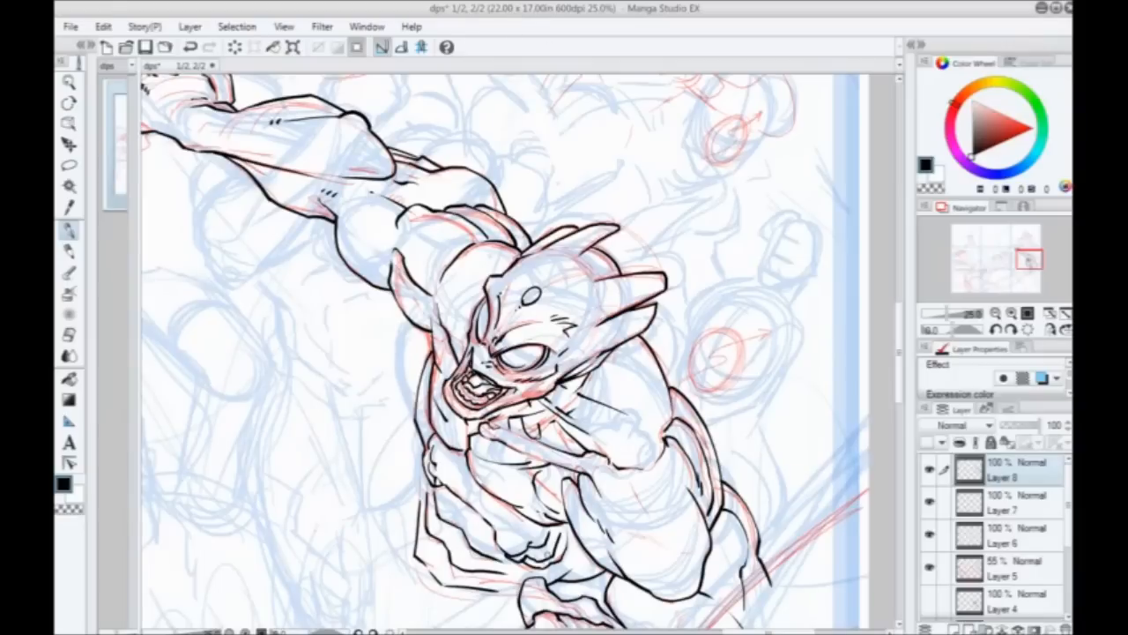
drag(383, 426, 404, 369)
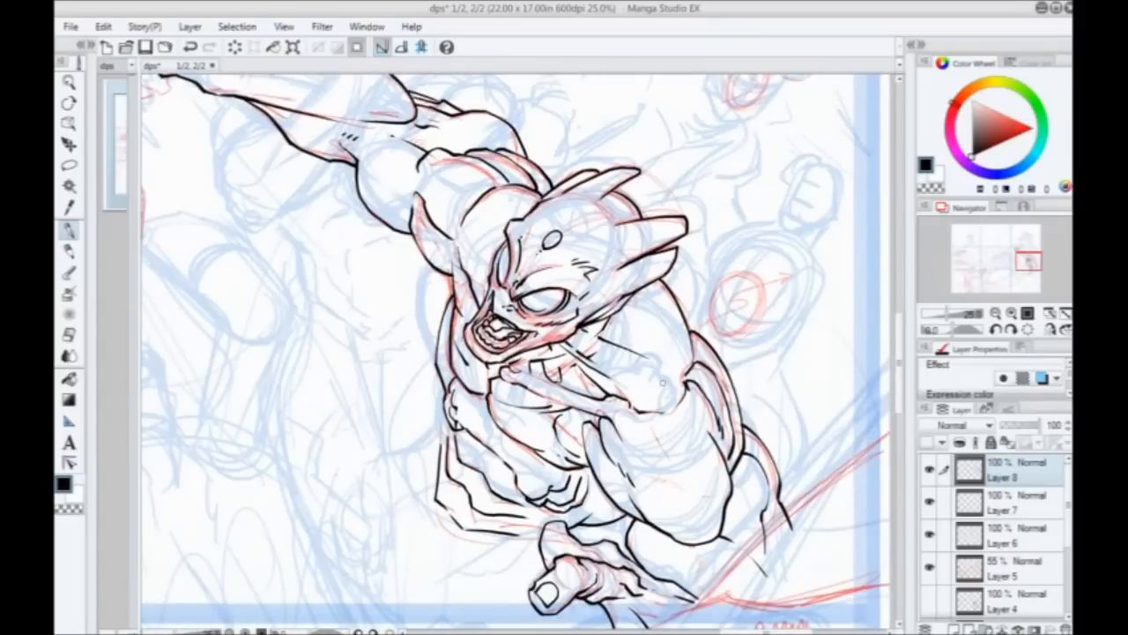
drag(315, 474, 430, 350)
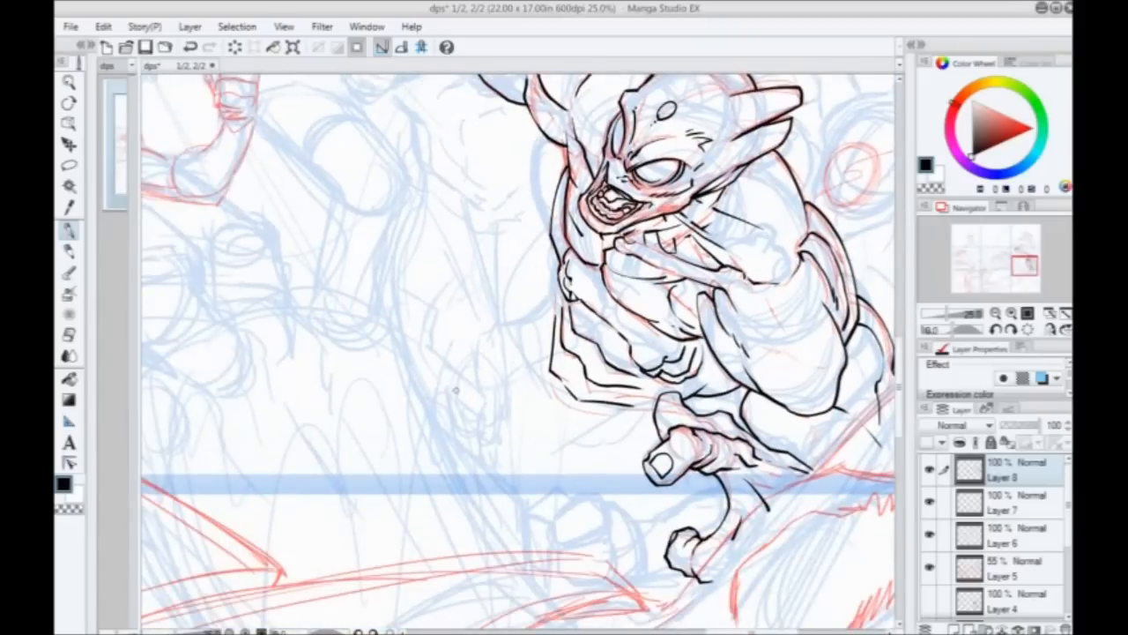
mouse_move(323, 390)
mouse_down()
mouse_move(376, 472)
mouse_move(470, 461)
mouse_move(378, 433)
mouse_move(303, 383)
mouse_move(389, 568)
mouse_up()
drag(343, 503, 461, 440)
drag(292, 482, 305, 410)
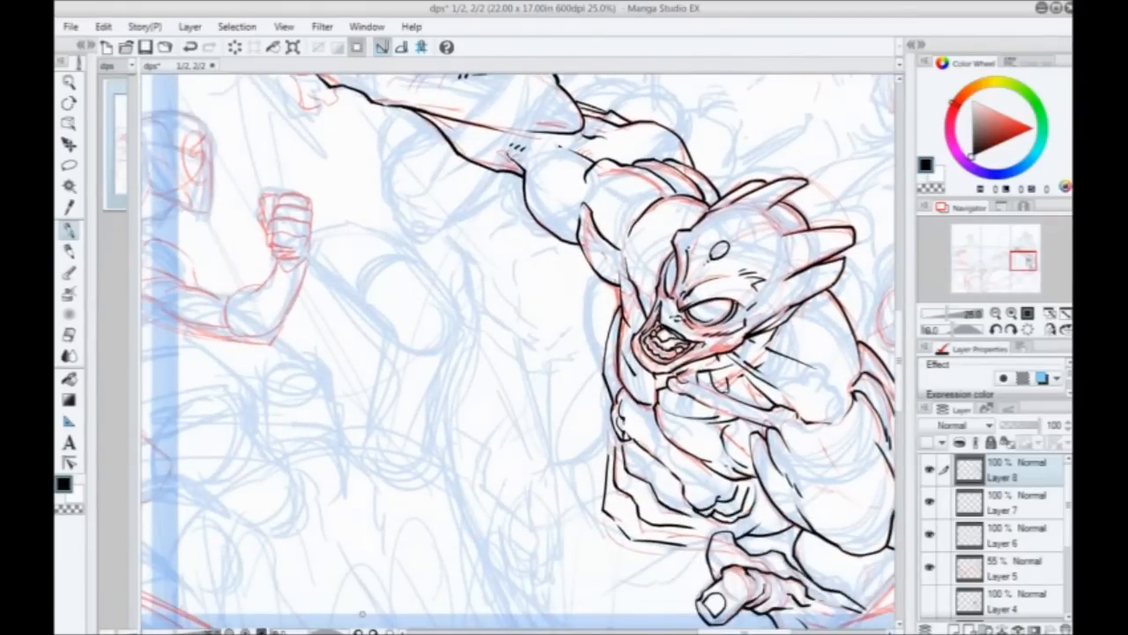
scroll(362, 613, down, 2)
drag(395, 473, 434, 388)
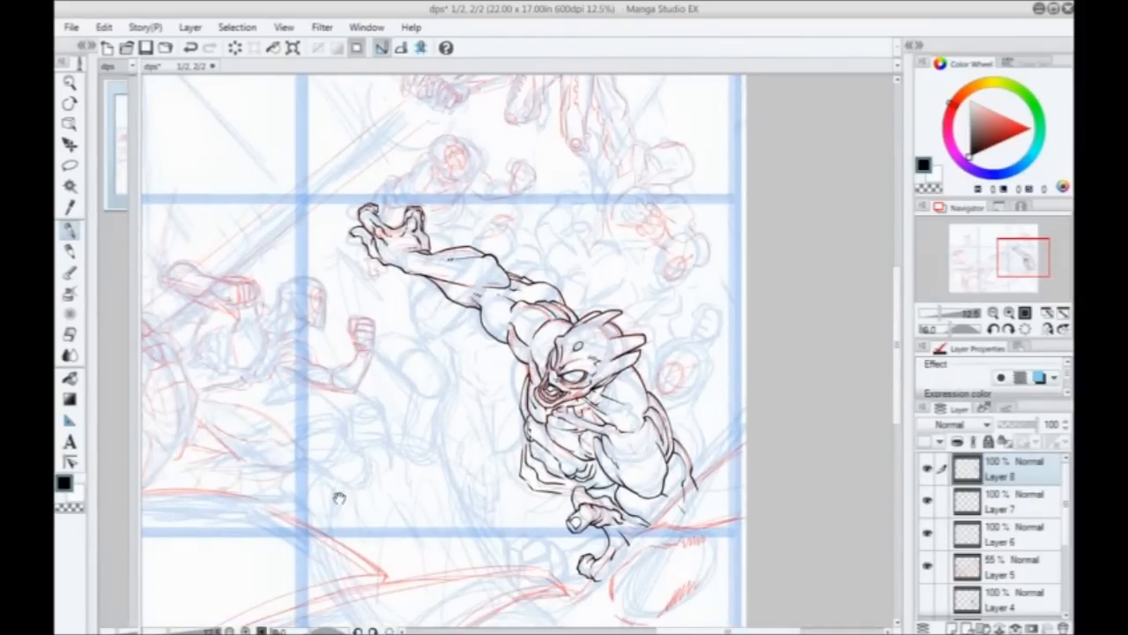
drag(335, 496, 350, 440)
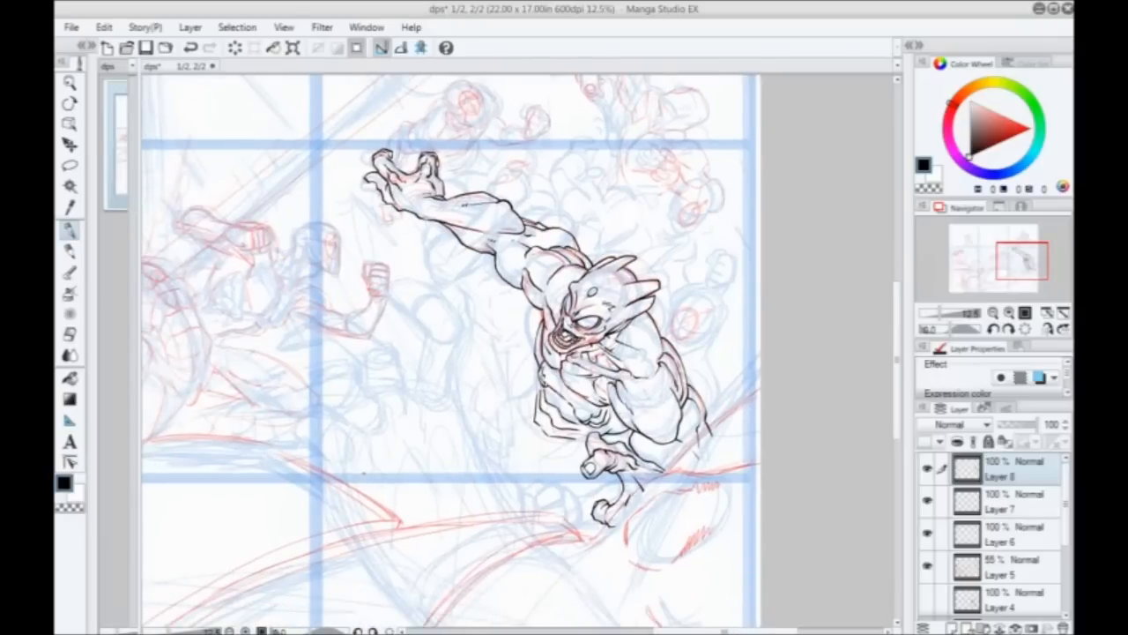
scroll(304, 408, up, 2)
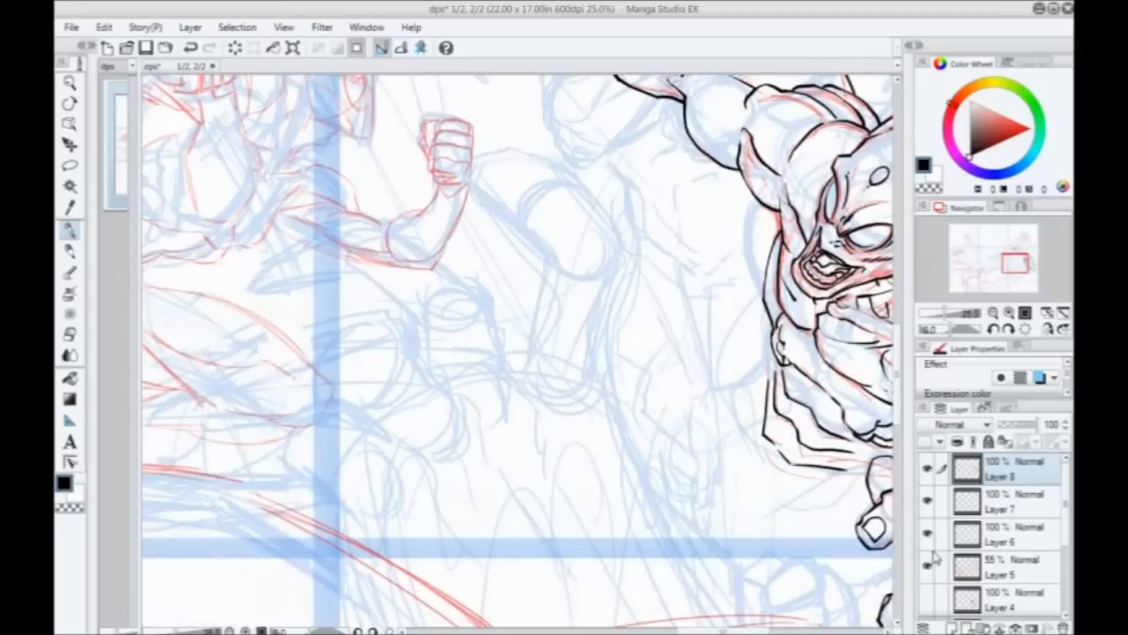
Step: On Layer 5, rough out in red the rounded end of a foreshortened limb below the outstretched arm
click(1013, 568)
drag(620, 336, 301, 465)
mouse_move(459, 379)
mouse_down()
mouse_move(415, 356)
mouse_move(411, 412)
mouse_move(460, 447)
mouse_move(460, 379)
mouse_move(436, 458)
mouse_move(396, 425)
mouse_move(396, 345)
mouse_move(453, 354)
mouse_move(465, 454)
mouse_up()
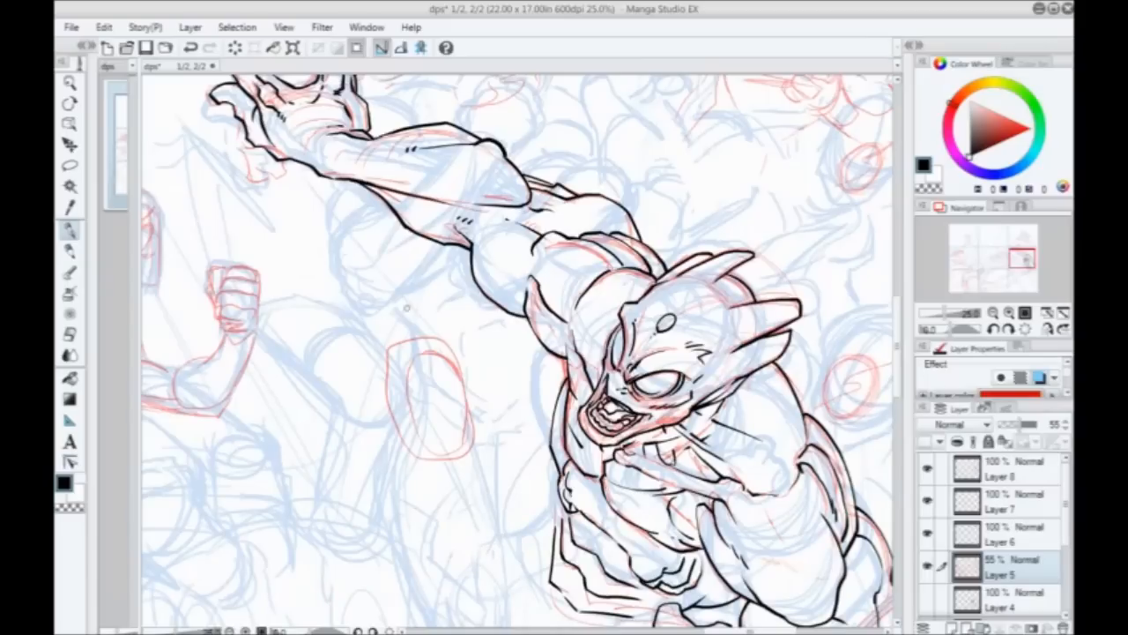
mouse_move(386, 363)
mouse_down()
mouse_move(374, 405)
mouse_move(397, 420)
mouse_move(375, 390)
mouse_move(383, 357)
mouse_move(444, 340)
mouse_move(421, 336)
mouse_up()
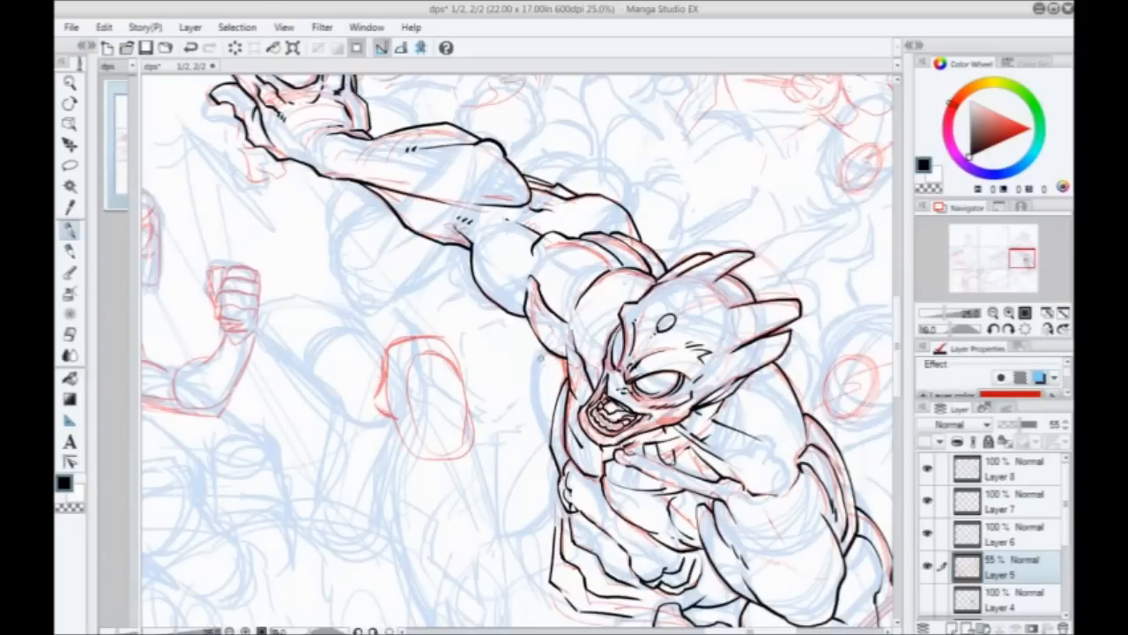
Step: Sketch a heavier red circle inside the limb's rounded end, undoing a stray stroke
mouse_move(410, 369)
mouse_down()
mouse_move(412, 412)
mouse_move(465, 401)
mouse_up()
mouse_move(409, 368)
mouse_down()
mouse_move(468, 401)
mouse_move(459, 363)
mouse_move(469, 401)
mouse_up()
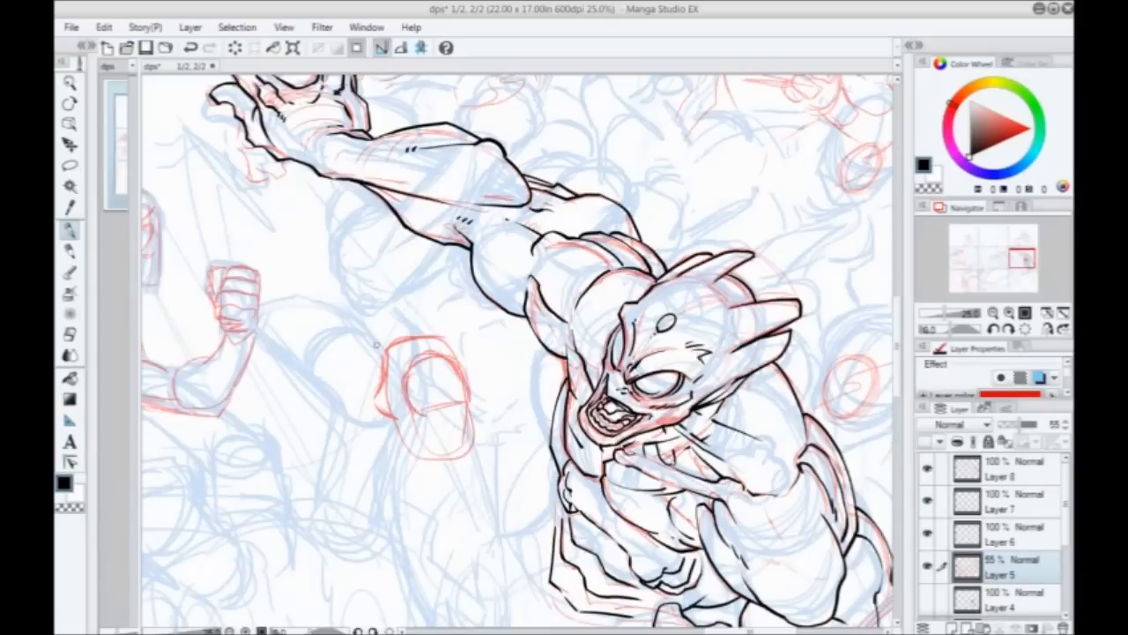
key(ctrl+z)
drag(465, 361, 476, 402)
mouse_move(463, 358)
mouse_down()
mouse_move(428, 354)
mouse_move(398, 390)
mouse_up()
drag(423, 414, 472, 401)
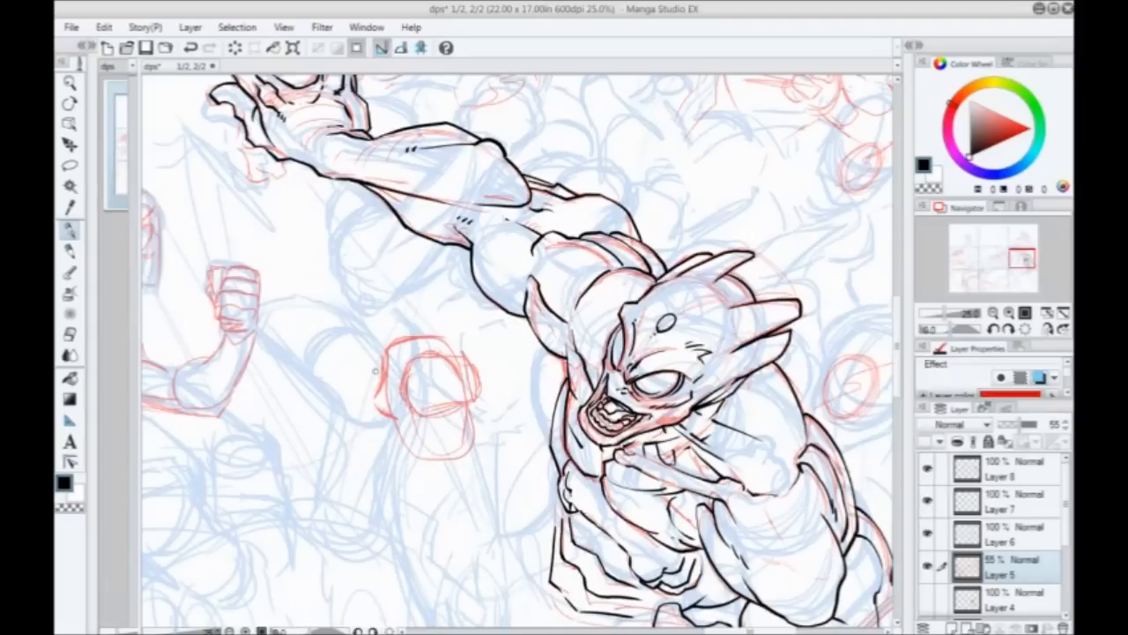
Step: Strengthen the bumpy outer contour of the limb's rounded end and sketch a small digit at its side in red
mouse_move(374, 361)
mouse_down()
mouse_move(384, 326)
mouse_move(411, 313)
mouse_move(467, 349)
mouse_move(439, 313)
mouse_move(393, 333)
mouse_move(412, 363)
mouse_up()
mouse_move(401, 422)
mouse_down()
mouse_move(475, 418)
mouse_move(440, 460)
mouse_move(410, 436)
mouse_up()
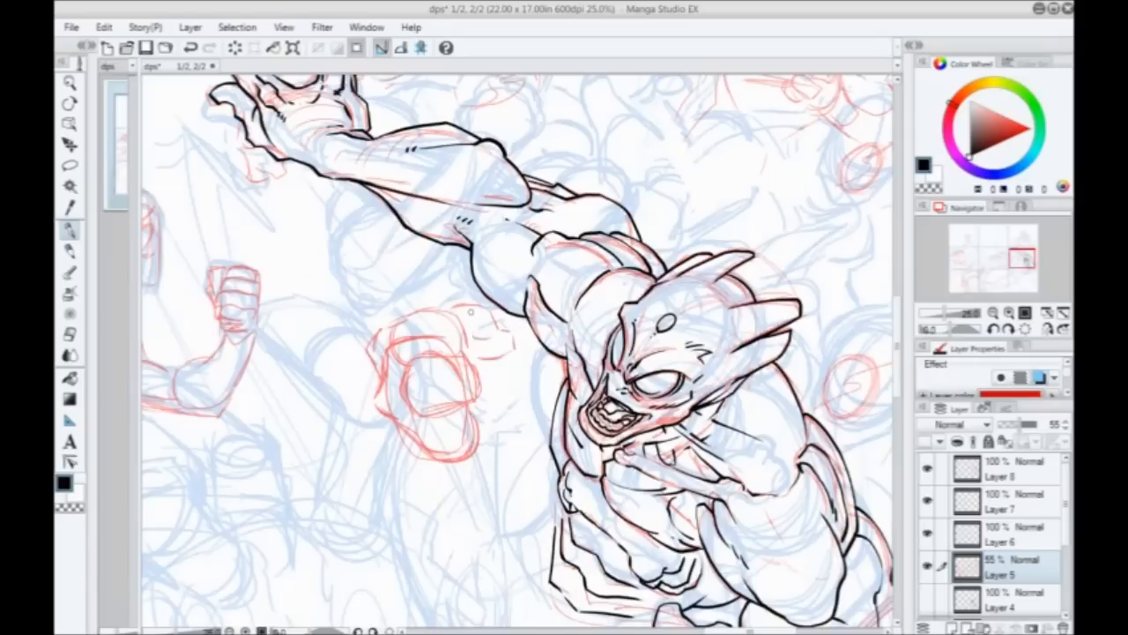
mouse_move(483, 335)
mouse_down()
mouse_move(471, 342)
mouse_move(496, 358)
mouse_move(479, 384)
mouse_up()
drag(400, 452, 373, 376)
drag(434, 325, 473, 373)
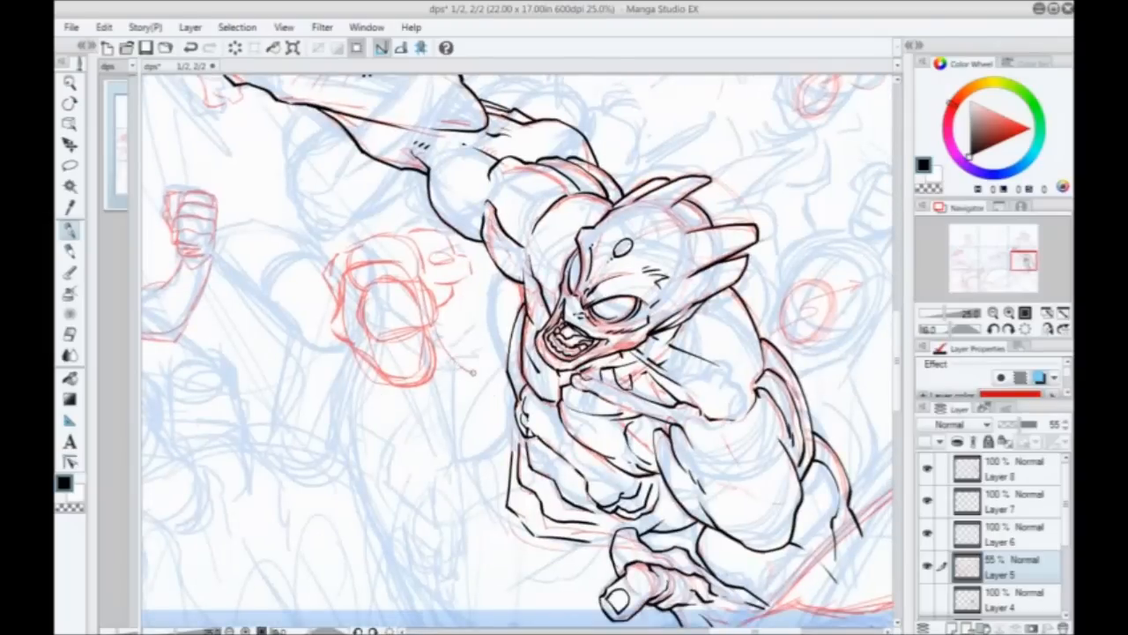
Step: Sketch the limb's narrow neck and the large rounded bulge beneath it in light red lines
drag(434, 325, 461, 395)
mouse_move(390, 380)
mouse_down()
mouse_move(402, 449)
mouse_move(425, 493)
mouse_move(479, 502)
mouse_up()
mouse_move(467, 380)
mouse_down()
mouse_move(498, 426)
mouse_move(466, 494)
mouse_move(434, 498)
mouse_up()
mouse_move(324, 405)
mouse_down()
mouse_move(298, 418)
mouse_move(365, 410)
mouse_up()
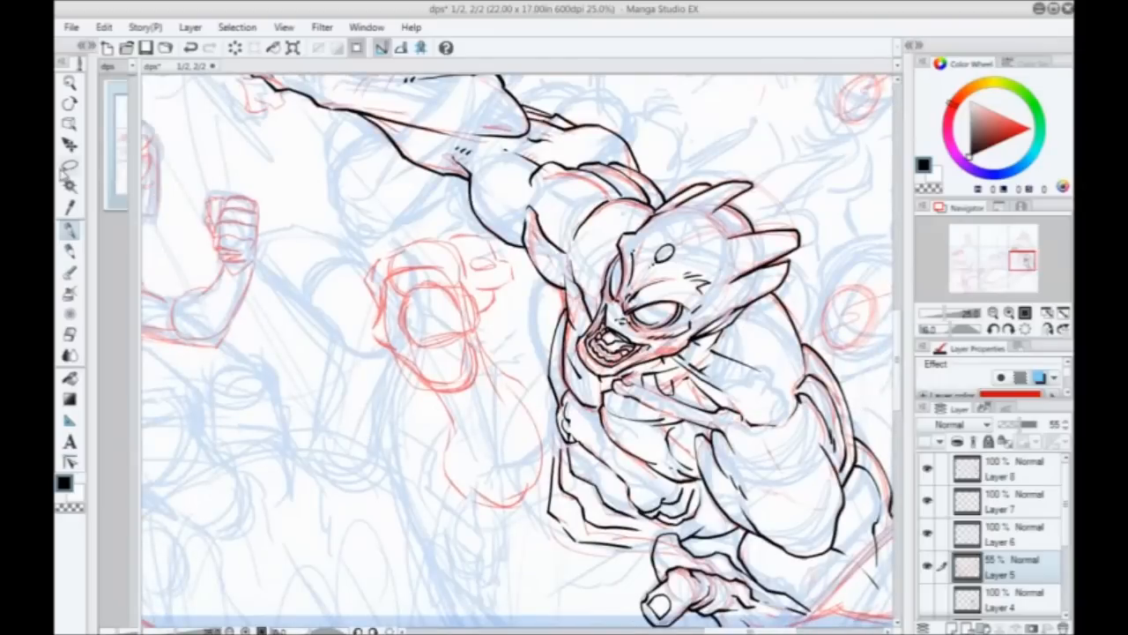
Step: Lasso the red limb sketch and transform it, shifting it away from the figure and tilting it slightly
click(69, 166)
mouse_move(346, 286)
mouse_down()
mouse_move(403, 206)
mouse_move(498, 236)
mouse_move(551, 418)
mouse_move(348, 328)
mouse_move(348, 294)
mouse_up()
click(481, 542)
mouse_move(429, 463)
mouse_down()
mouse_move(393, 443)
mouse_move(384, 410)
mouse_move(341, 432)
mouse_move(356, 429)
mouse_up()
drag(275, 500, 246, 473)
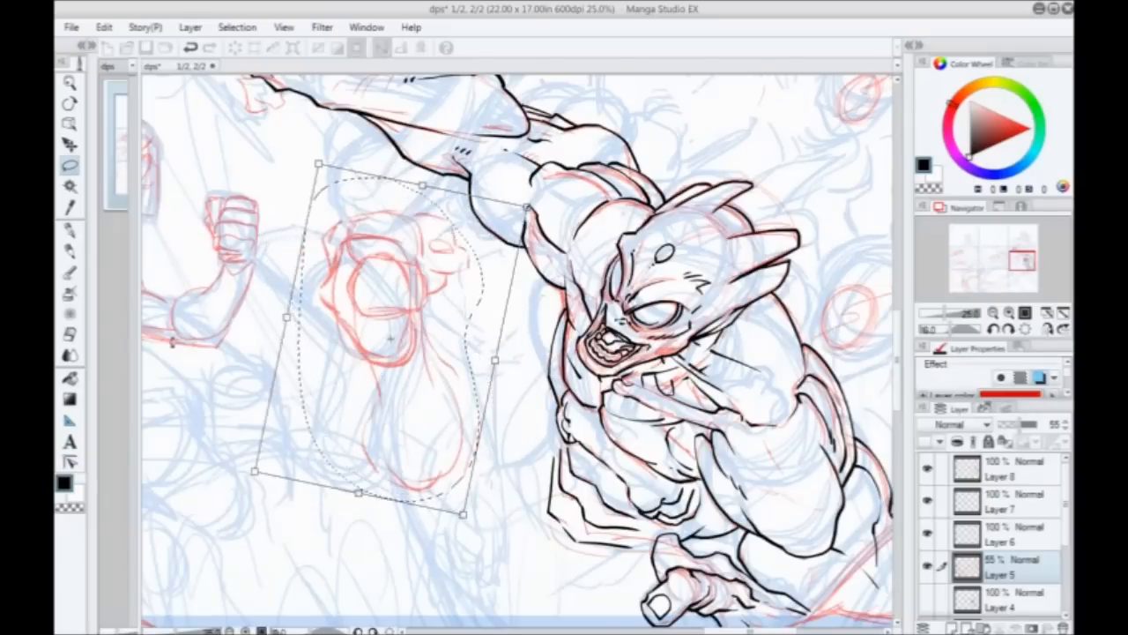
Step: Try the limb sketch at steeper tilts and in lower positions beside the figure
scroll(174, 341, down, 2)
drag(324, 483, 557, 456)
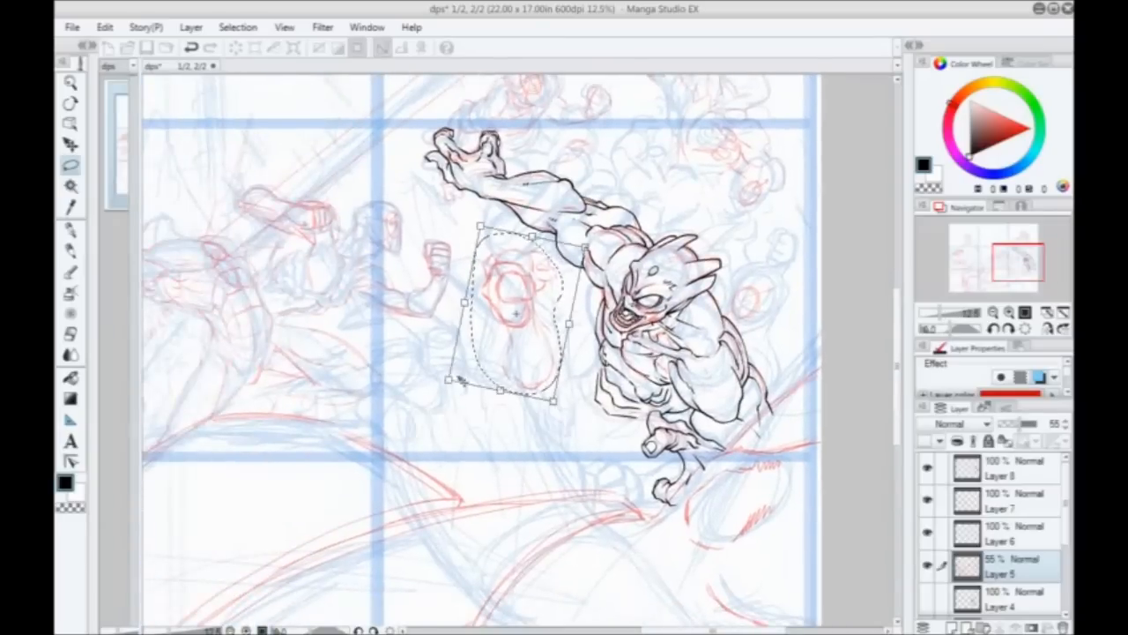
mouse_move(438, 383)
mouse_down()
mouse_move(405, 321)
mouse_move(458, 414)
mouse_move(553, 446)
mouse_up()
drag(533, 363, 527, 408)
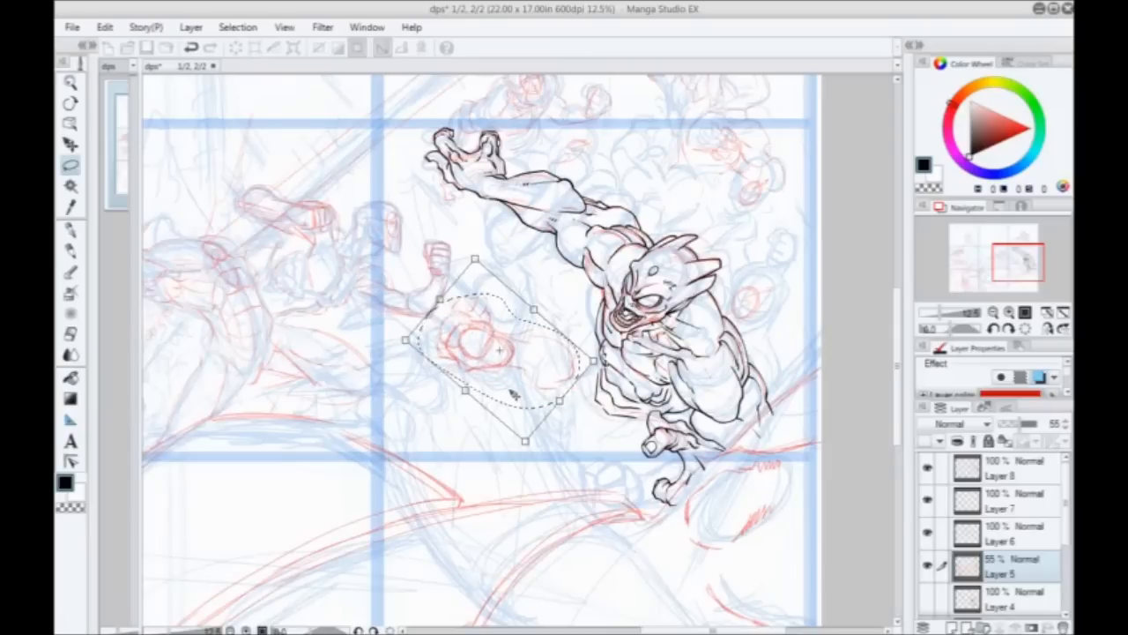
drag(513, 370, 516, 402)
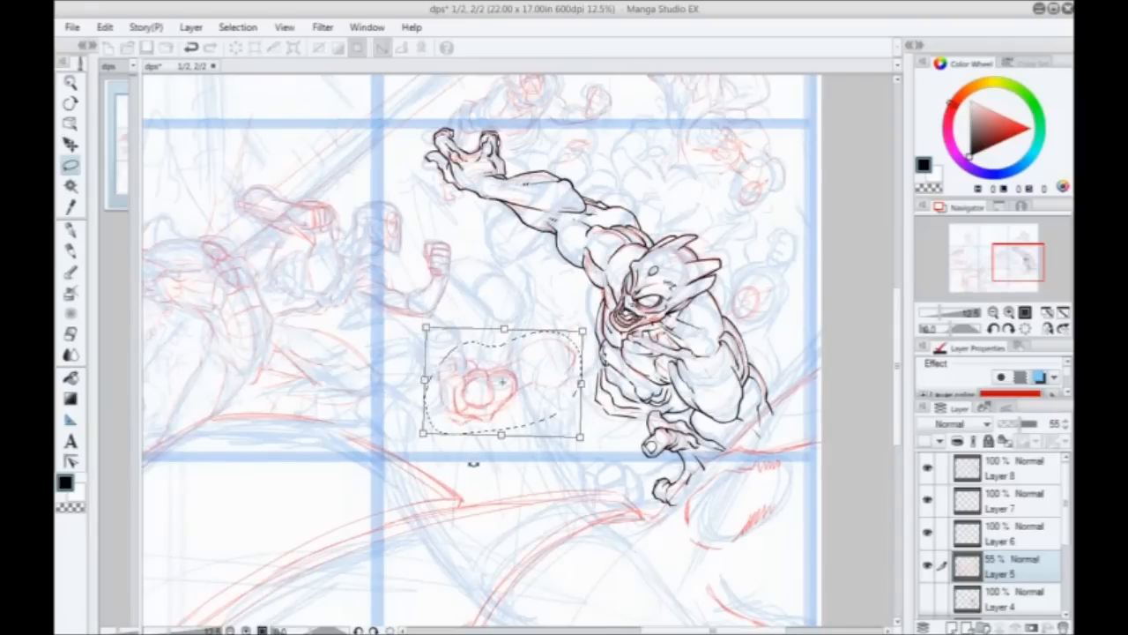
drag(412, 437, 408, 331)
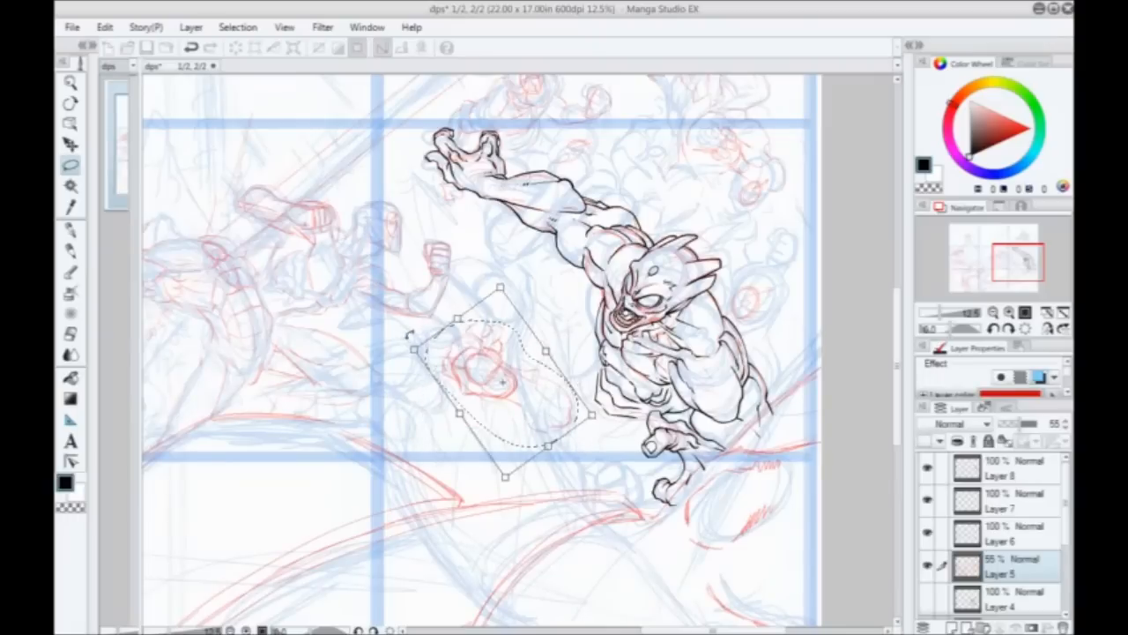
drag(501, 414, 516, 365)
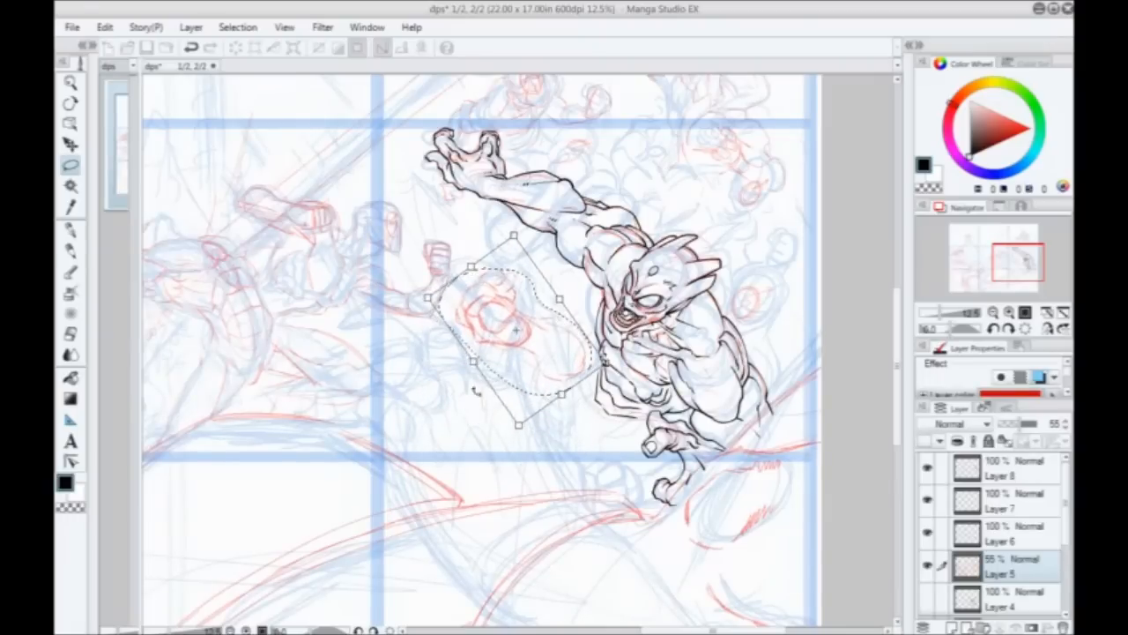
Step: Rotate the limb sketch nearly upright, place it just under the outstretched arm, apply the transform and deselect
drag(513, 435, 447, 408)
drag(499, 376, 494, 315)
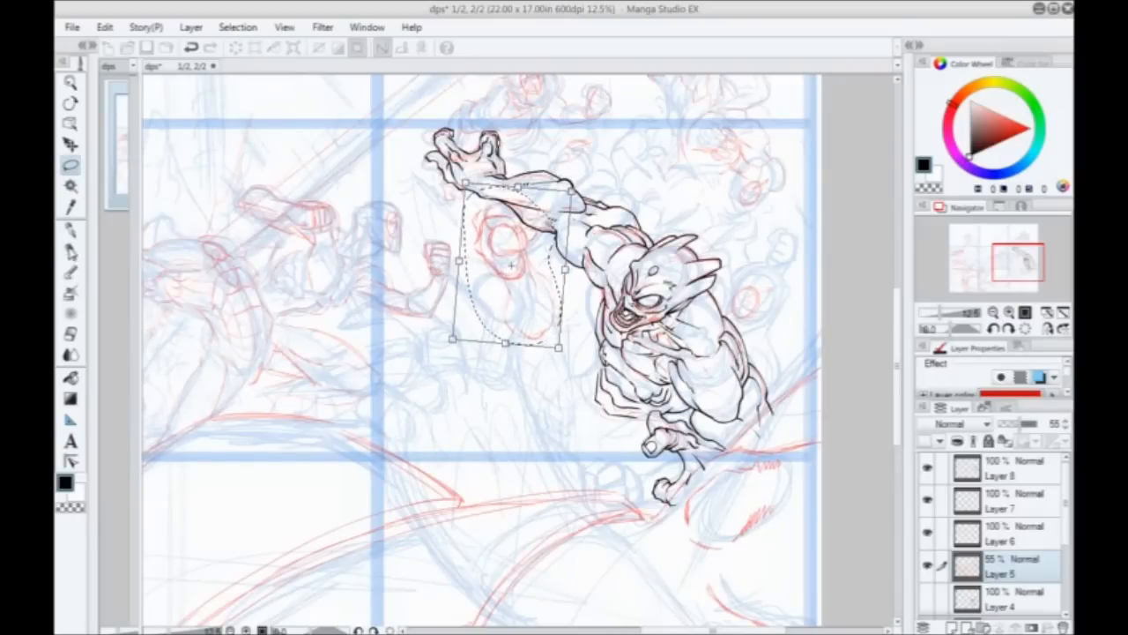
click(72, 232)
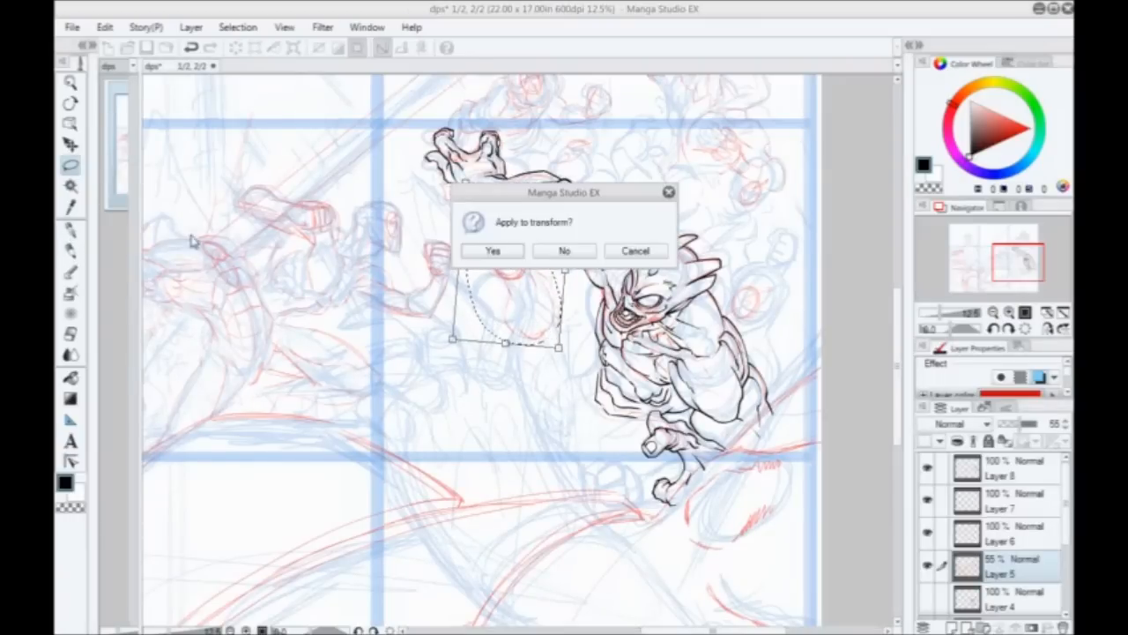
key(Return)
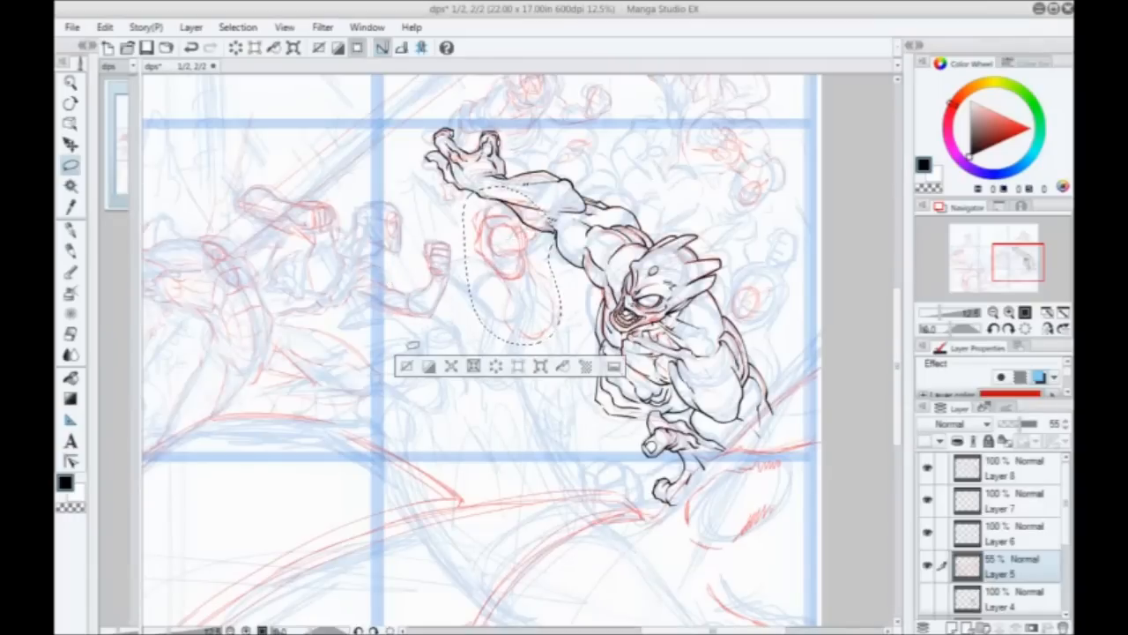
click(407, 365)
Step: Check Layer 8 by toggling its visibility and add a new layer above it for the limb's inks
click(70, 230)
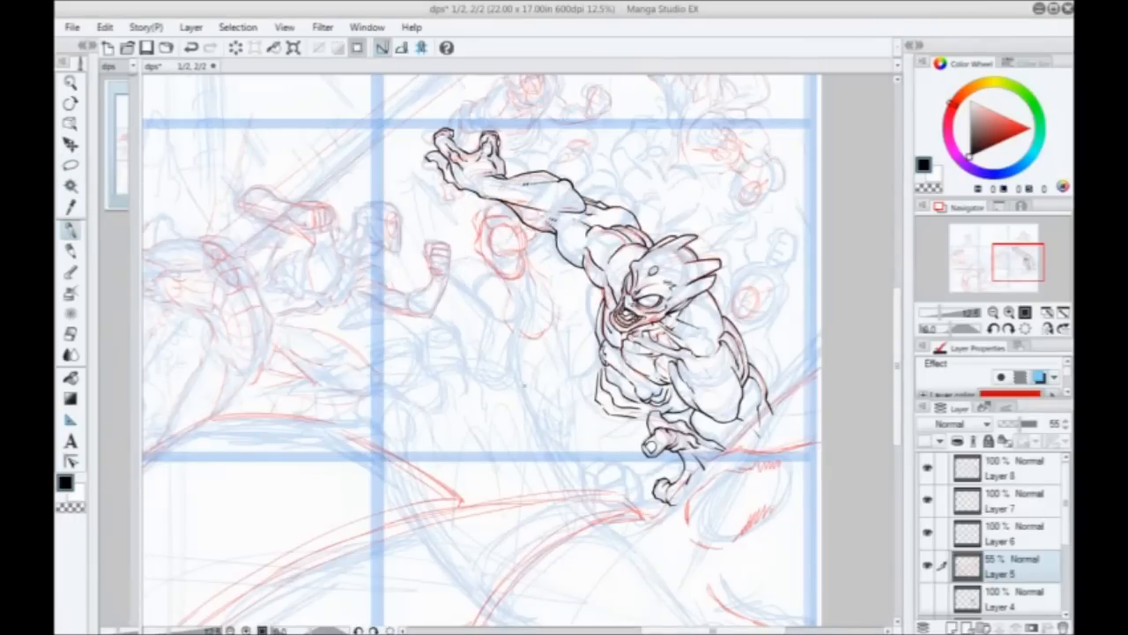
drag(524, 380, 516, 361)
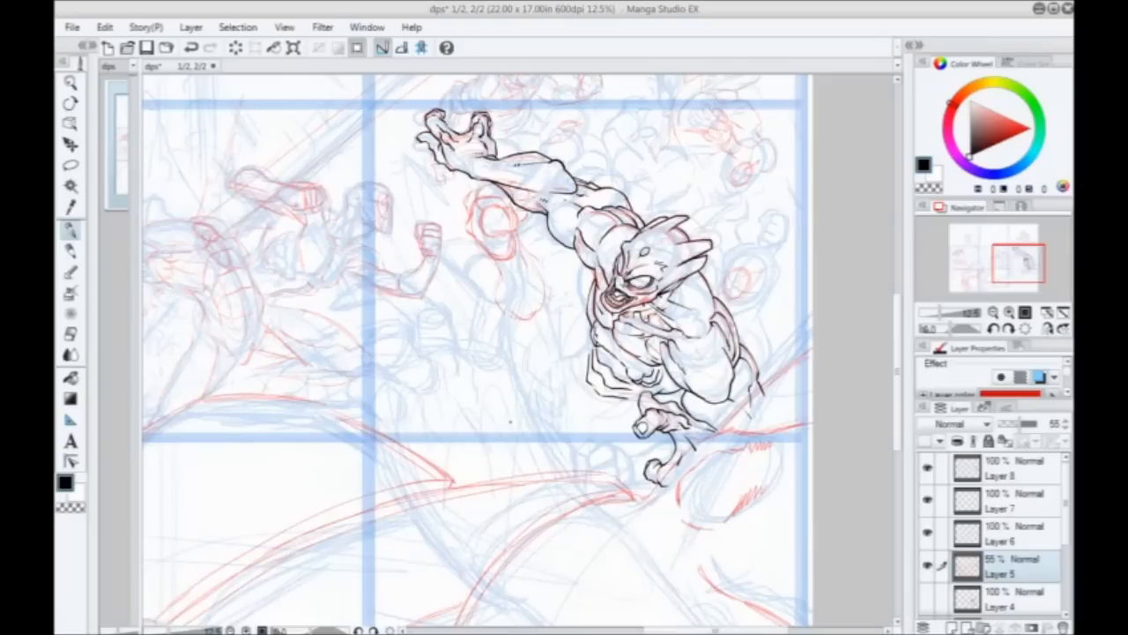
drag(496, 309, 495, 430)
click(411, 301)
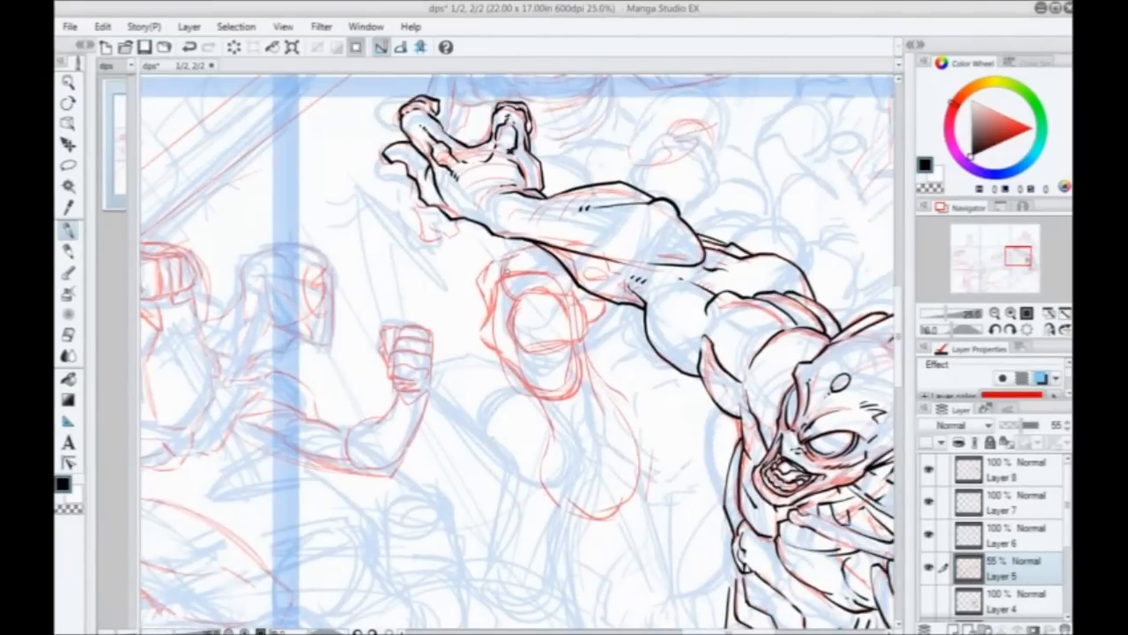
click(999, 468)
click(928, 468)
click(928, 468)
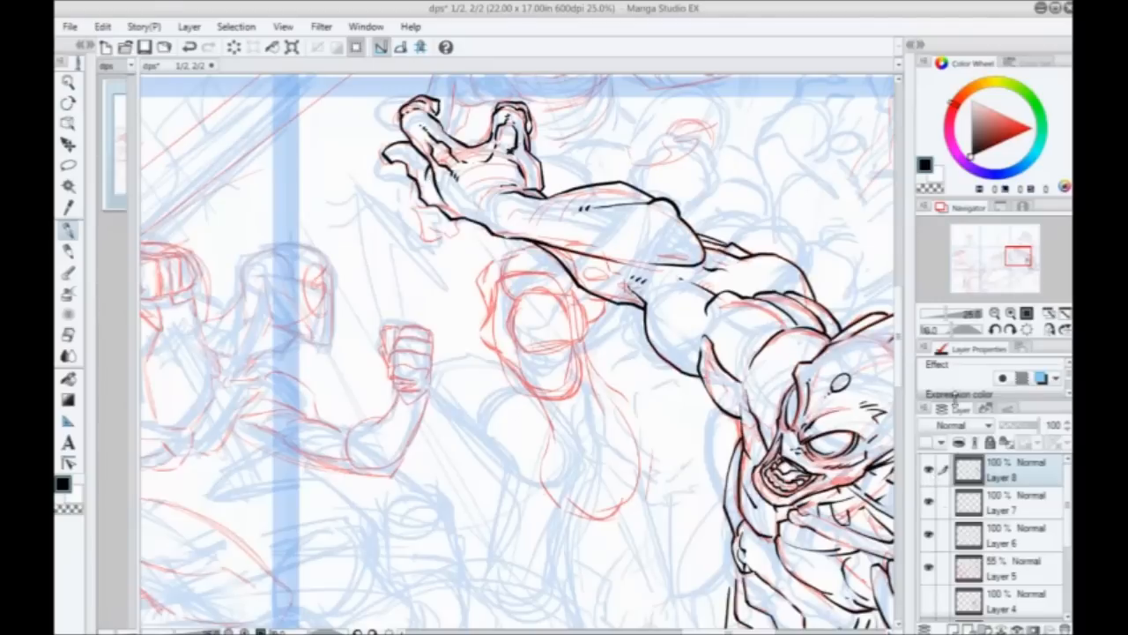
click(952, 628)
Step: Ink the lower outer edge of the limb's rounded end on the new layer, adding short hatch marks beneath it
drag(474, 366, 452, 413)
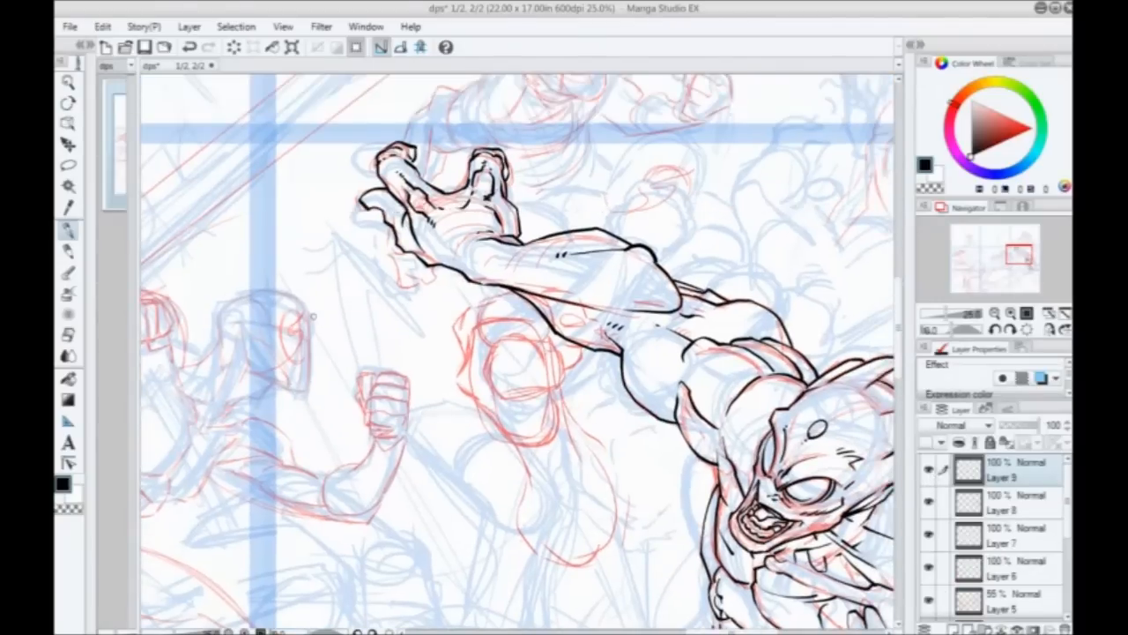
scroll(313, 316, up, 1)
drag(489, 228, 445, 257)
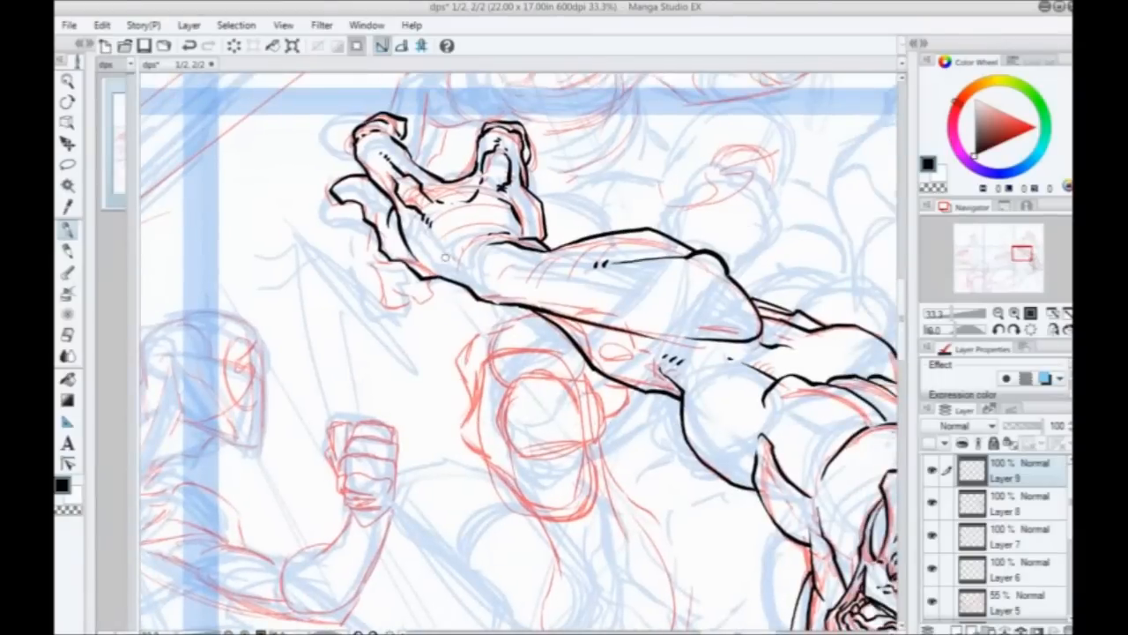
mouse_move(481, 404)
mouse_down()
mouse_move(463, 434)
mouse_move(515, 495)
mouse_up()
drag(411, 315, 343, 169)
mouse_move(442, 344)
mouse_down()
mouse_move(505, 386)
mouse_move(510, 406)
mouse_up()
drag(505, 411, 515, 415)
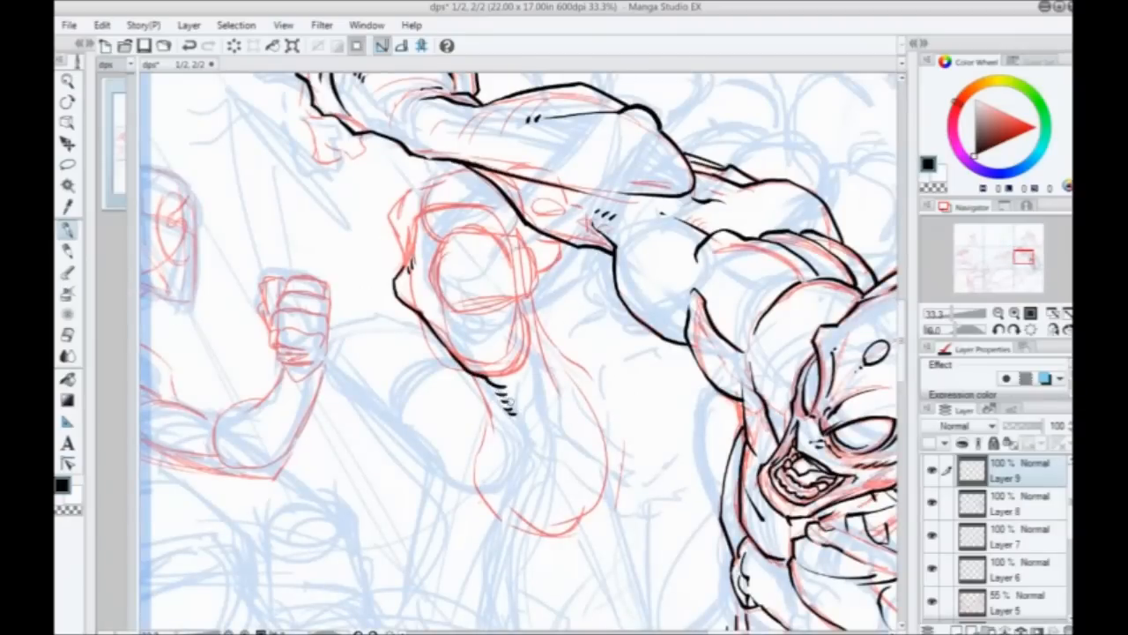
Step: Ink the inner rounded shape with its fold line and the edge running down from it, redoing that edge once
drag(469, 340, 501, 450)
mouse_move(449, 389)
mouse_down()
mouse_move(481, 336)
mouse_move(543, 343)
mouse_move(565, 382)
mouse_move(496, 424)
mouse_up()
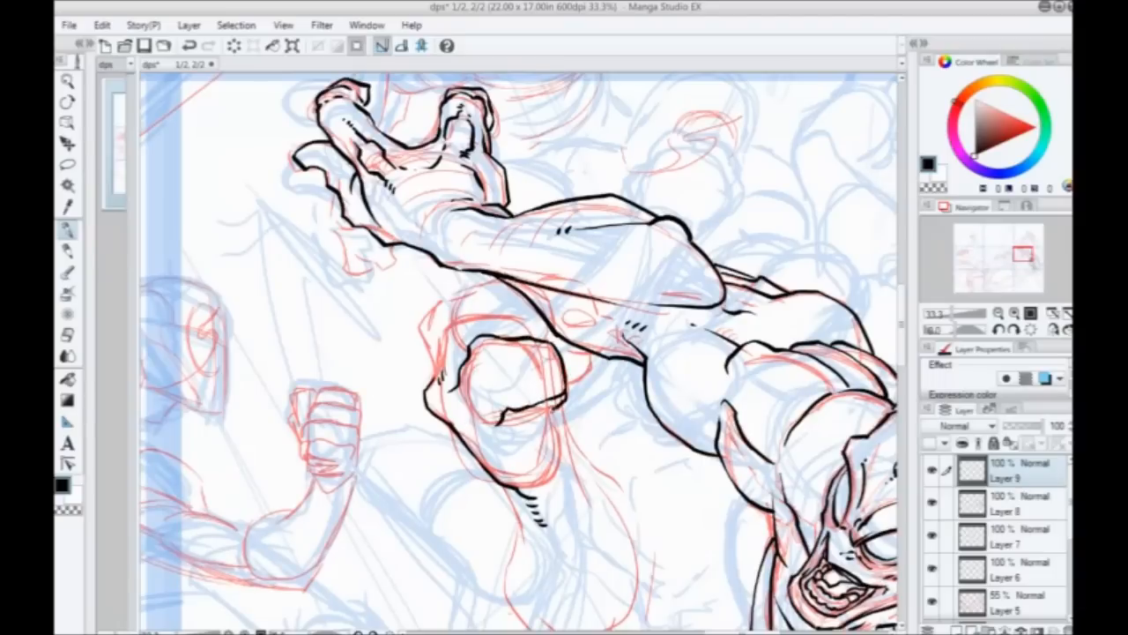
drag(547, 414, 564, 481)
key(ctrl+z)
mouse_move(545, 413)
mouse_down()
mouse_move(558, 430)
mouse_move(559, 476)
mouse_up()
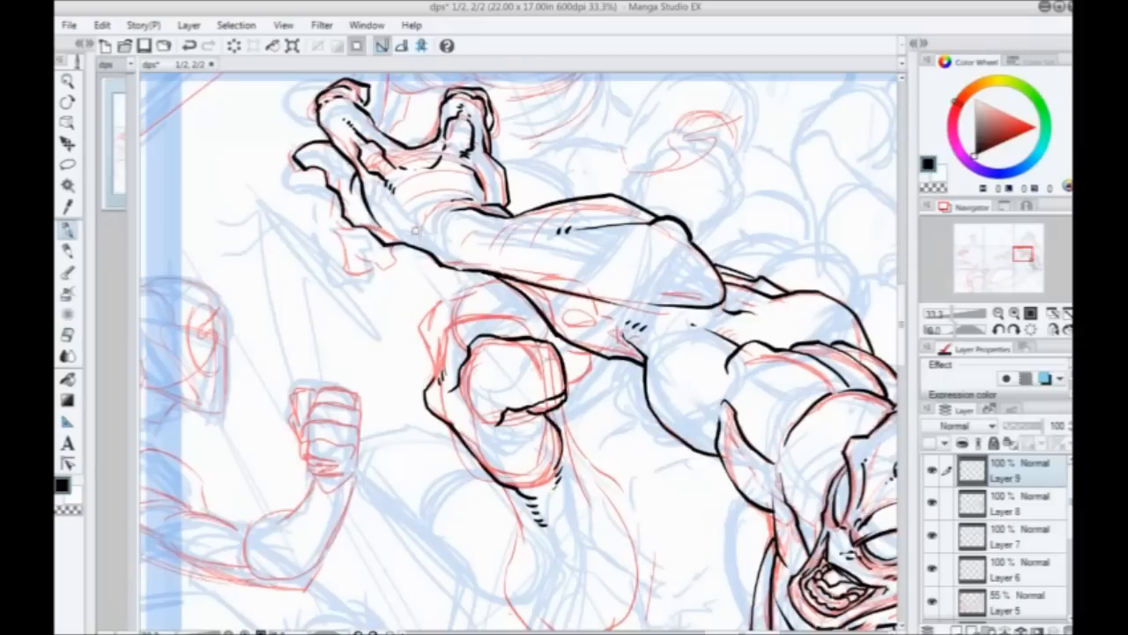
Step: Ink the contour over the top of the rounded end, the small nailed digit beside it and the adjoining edge
mouse_move(443, 347)
mouse_down()
mouse_move(429, 382)
mouse_move(432, 314)
mouse_move(513, 279)
mouse_move(550, 293)
mouse_move(564, 344)
mouse_up()
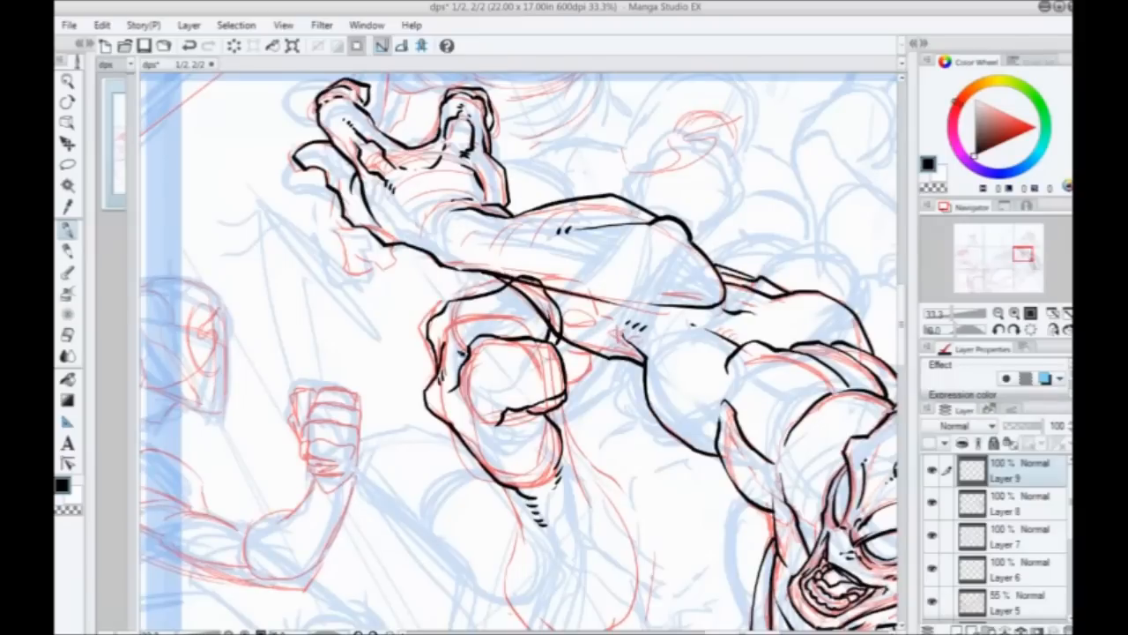
mouse_move(555, 284)
mouse_down()
mouse_move(591, 300)
mouse_move(617, 344)
mouse_move(555, 345)
mouse_move(573, 310)
mouse_move(592, 322)
mouse_move(580, 380)
mouse_move(568, 379)
mouse_up()
key(ctrl+z)
key(ctrl+y)
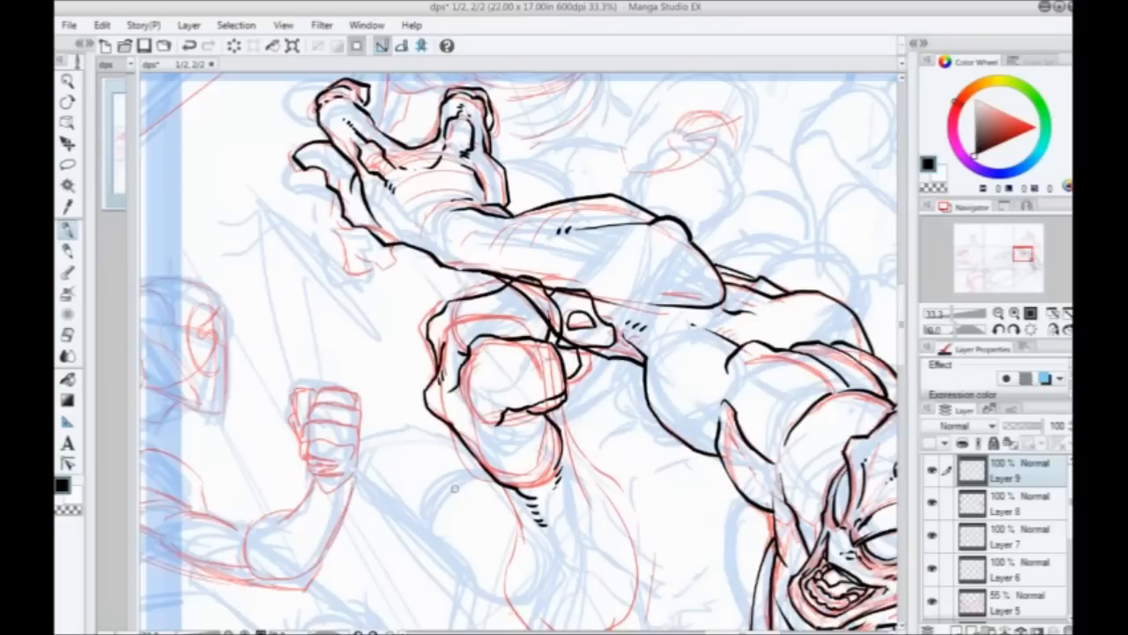
key(ctrl+z)
mouse_move(554, 416)
mouse_down()
mouse_move(576, 386)
mouse_move(576, 349)
mouse_up()
Step: Ink both sides of the limb's neck and add short hatch marks along them
mouse_move(393, 288)
mouse_down()
mouse_move(364, 268)
mouse_move(327, 191)
mouse_up()
drag(498, 309, 521, 399)
drag(524, 399, 531, 418)
drag(444, 384, 474, 485)
drag(467, 485, 478, 507)
Step: Ink the outline of the limb's large bulge, with the small bumps at its lower end and hatch marks inside
mouse_move(457, 420)
mouse_down()
mouse_move(444, 447)
mouse_move(452, 518)
mouse_move(534, 563)
mouse_move(555, 539)
mouse_move(550, 502)
mouse_up()
drag(508, 560, 492, 524)
drag(491, 511, 489, 504)
click(488, 489)
drag(501, 436, 464, 441)
mouse_move(472, 374)
mouse_down()
mouse_move(548, 420)
mouse_move(527, 546)
mouse_move(504, 557)
mouse_up()
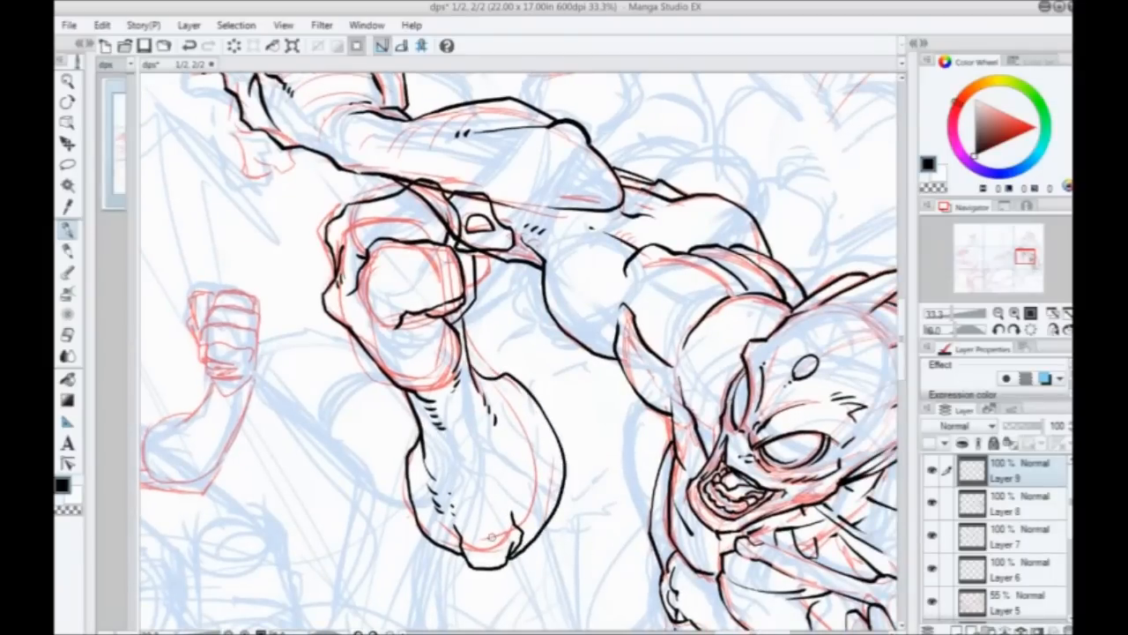
Step: Sketch rough red curves on Layer 5 for the upper arm between the limb's large bulge and the torso
drag(295, 427, 181, 331)
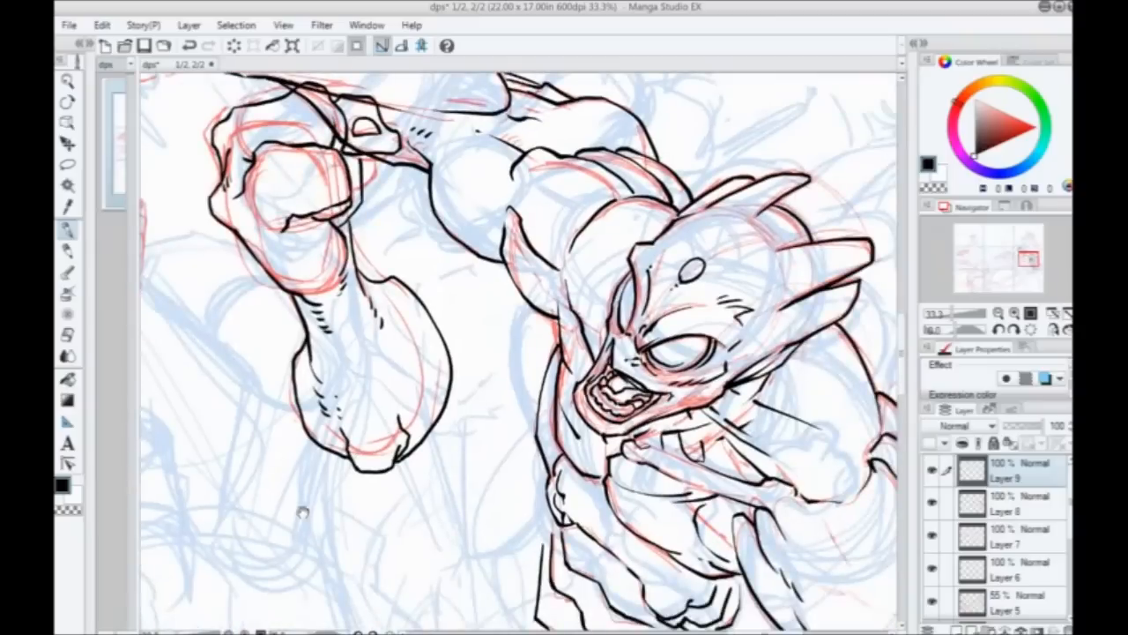
drag(328, 406, 456, 548)
click(1031, 607)
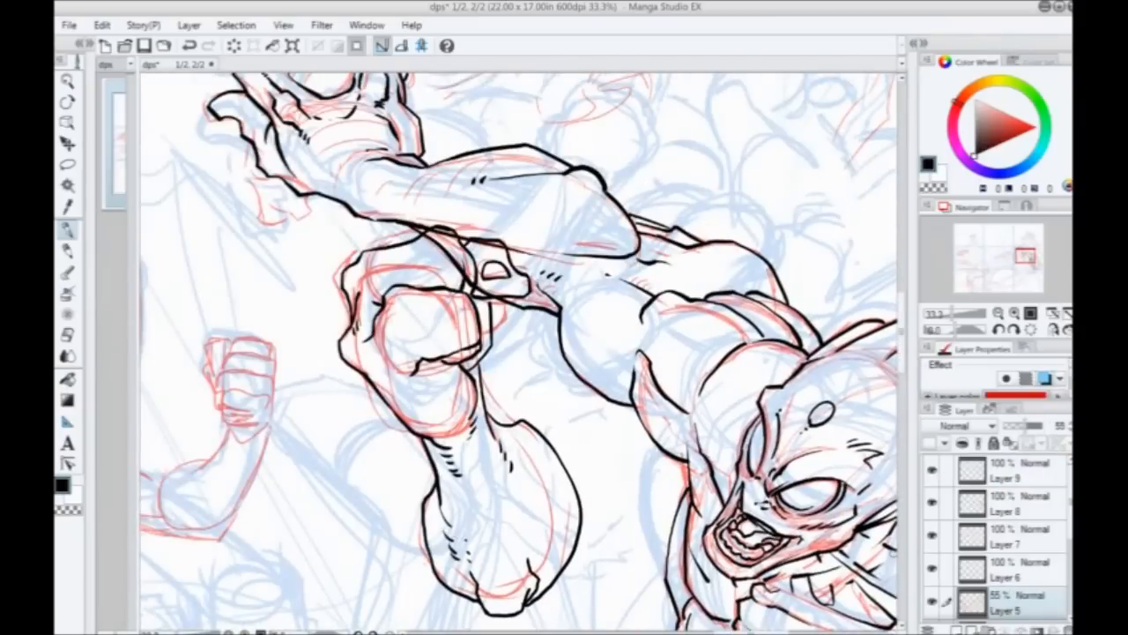
drag(324, 428, 256, 299)
drag(296, 357, 260, 382)
key(ctrl+minus)
key(ctrl+minus)
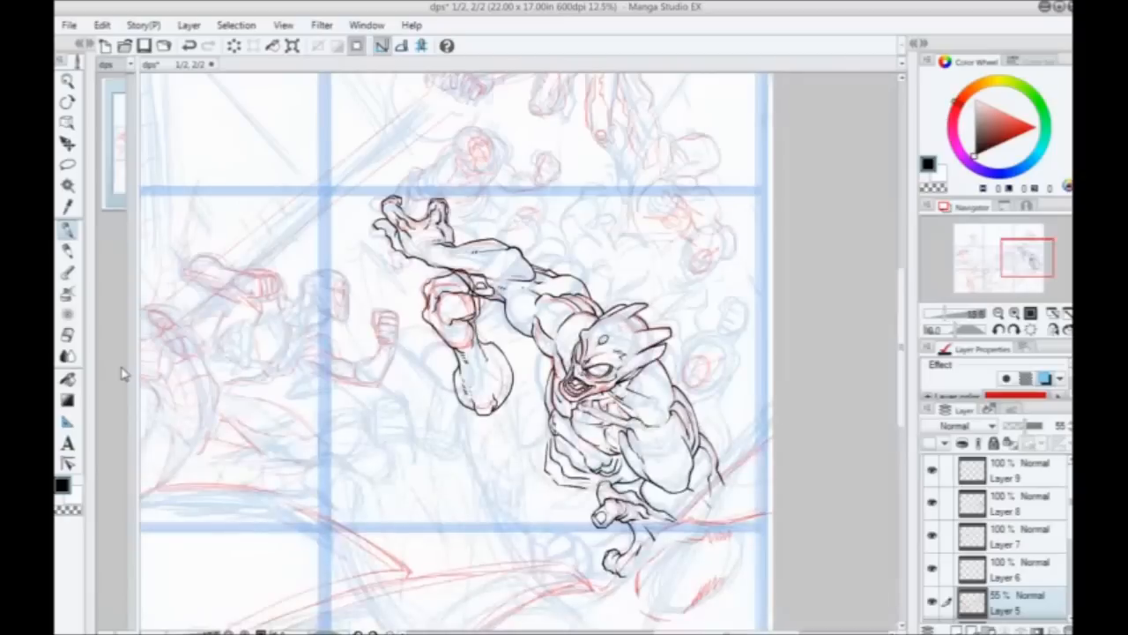
key(ctrl+plus)
drag(331, 423, 239, 390)
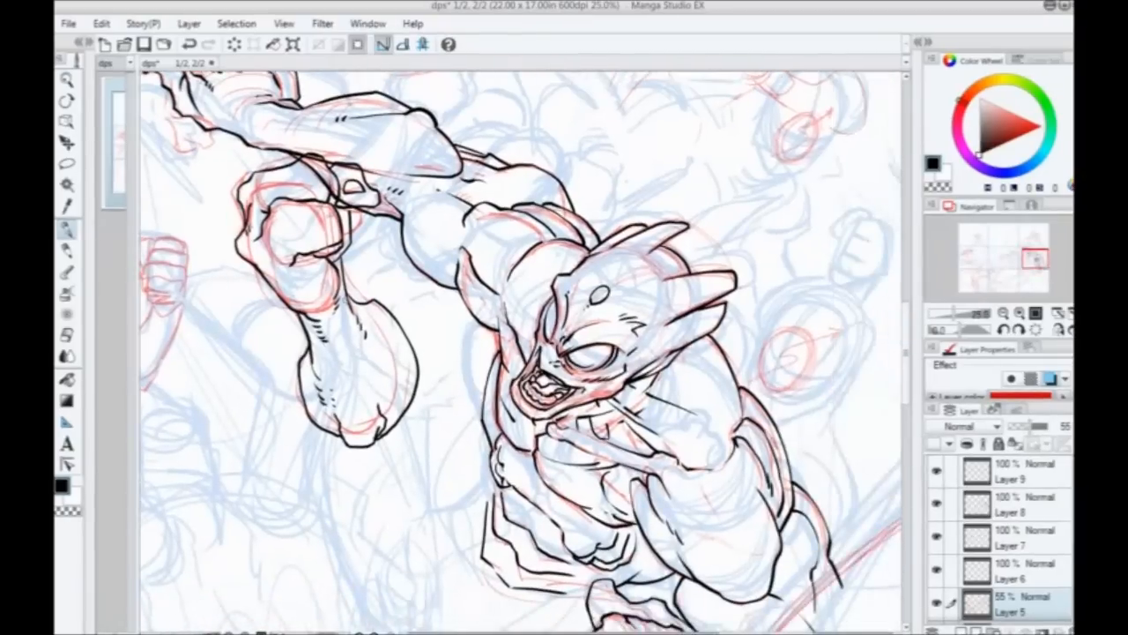
mouse_move(410, 344)
mouse_down()
mouse_move(438, 322)
mouse_move(490, 352)
mouse_move(485, 401)
mouse_move(436, 422)
mouse_move(423, 411)
mouse_move(476, 418)
mouse_up()
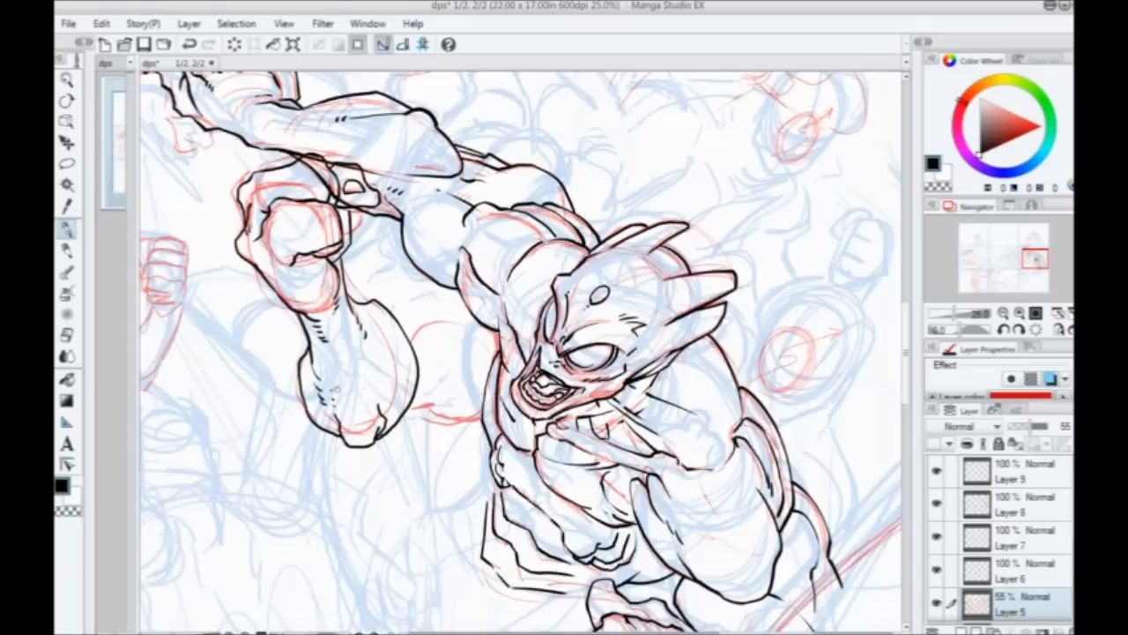
Step: Undo the lower sketch strokes and redraw the upper arm's underside from the elbow to the torso
key(ctrl+z)
key(ctrl+z)
key(ctrl+z)
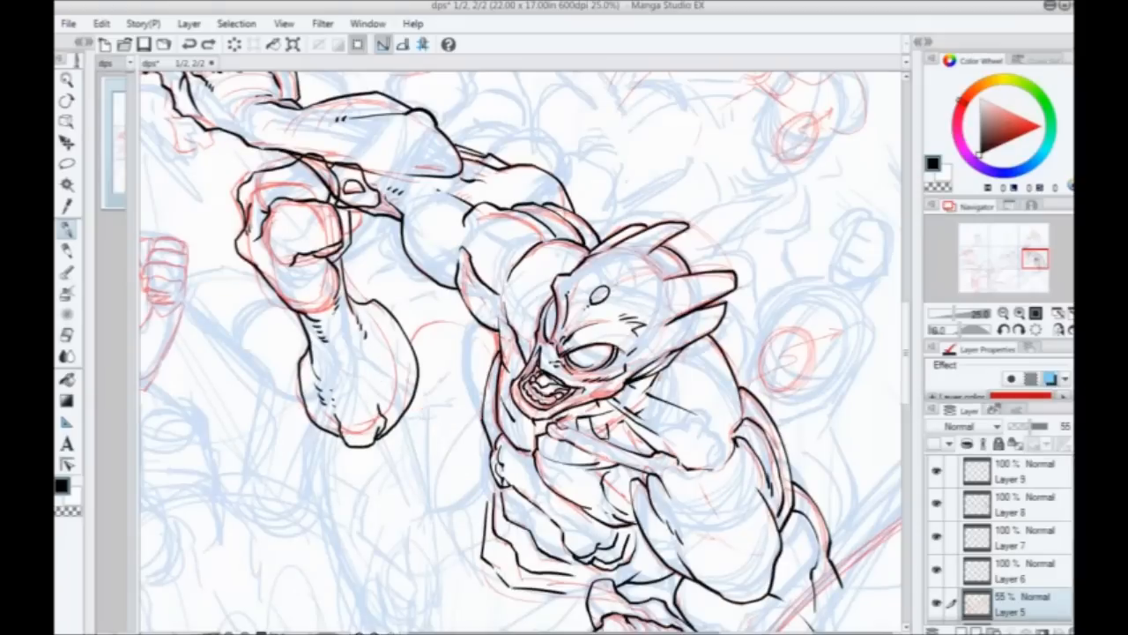
mouse_move(336, 441)
mouse_down()
mouse_move(316, 490)
mouse_move(379, 329)
mouse_move(451, 414)
mouse_move(380, 432)
mouse_up()
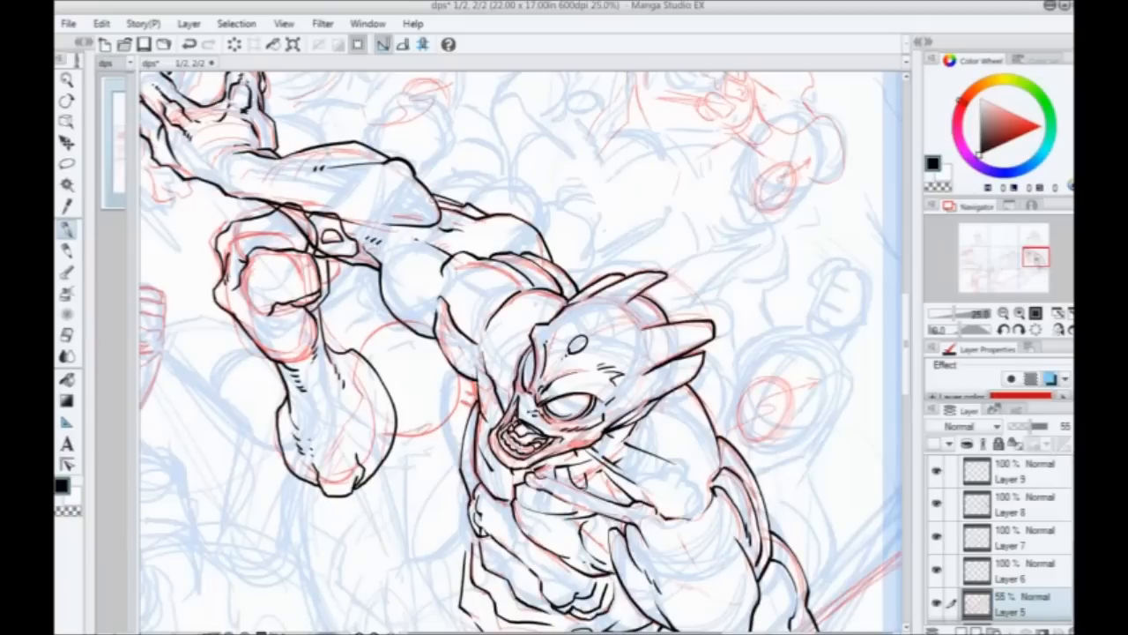
drag(361, 486, 460, 404)
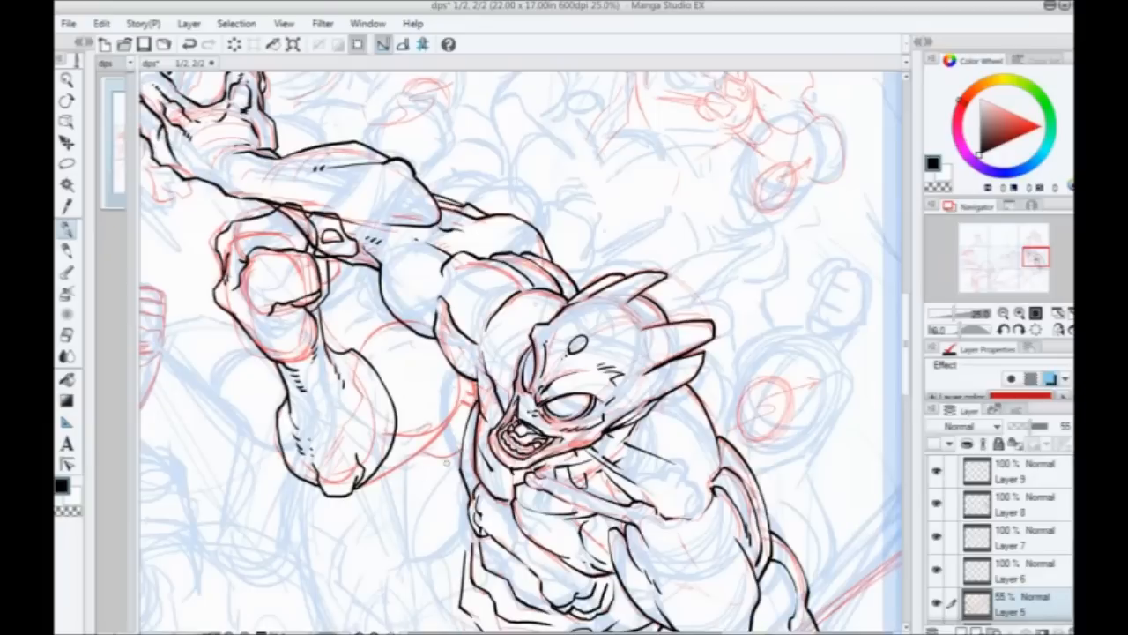
Step: Erase the inked rounded lower end of the limb's bulge on Layer 9
click(987, 471)
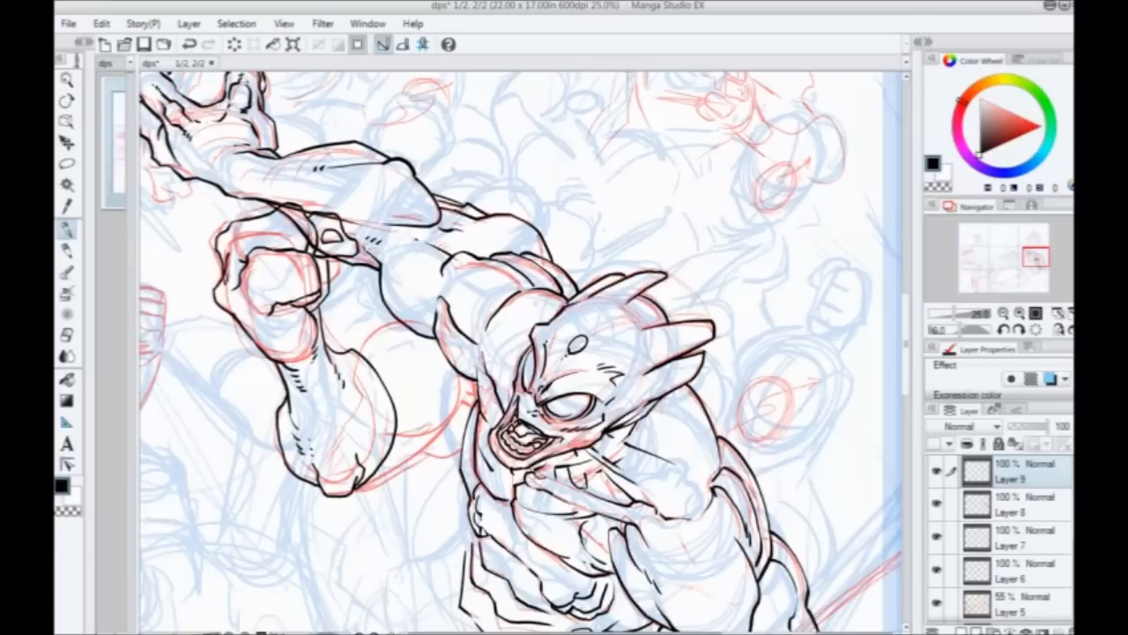
drag(343, 398, 388, 354)
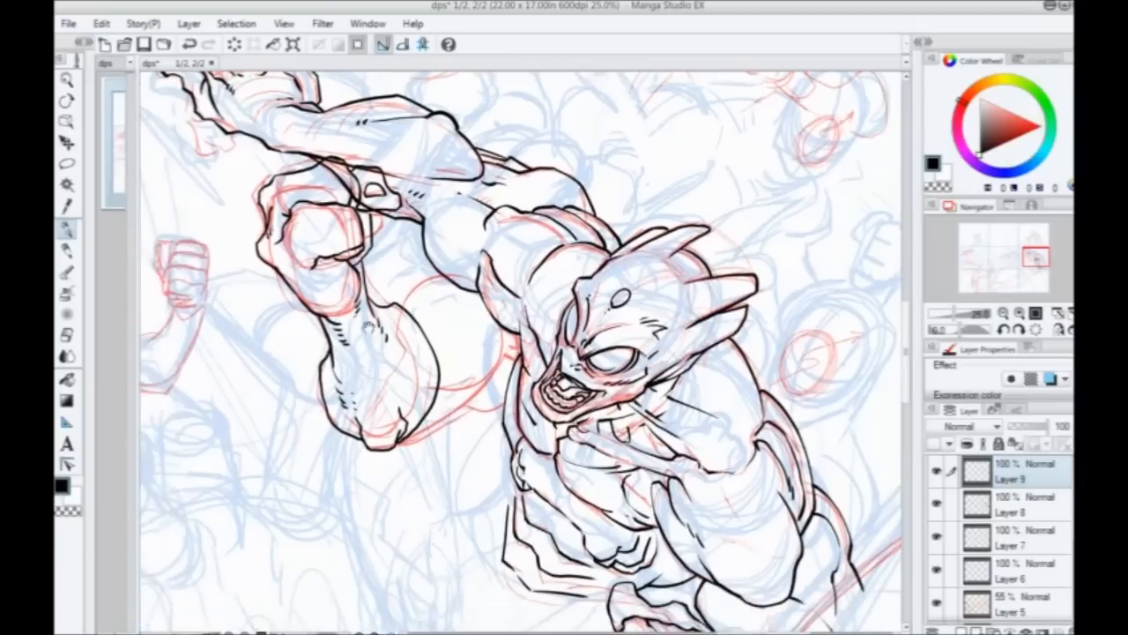
scroll(293, 284, up, 1)
drag(369, 441, 402, 403)
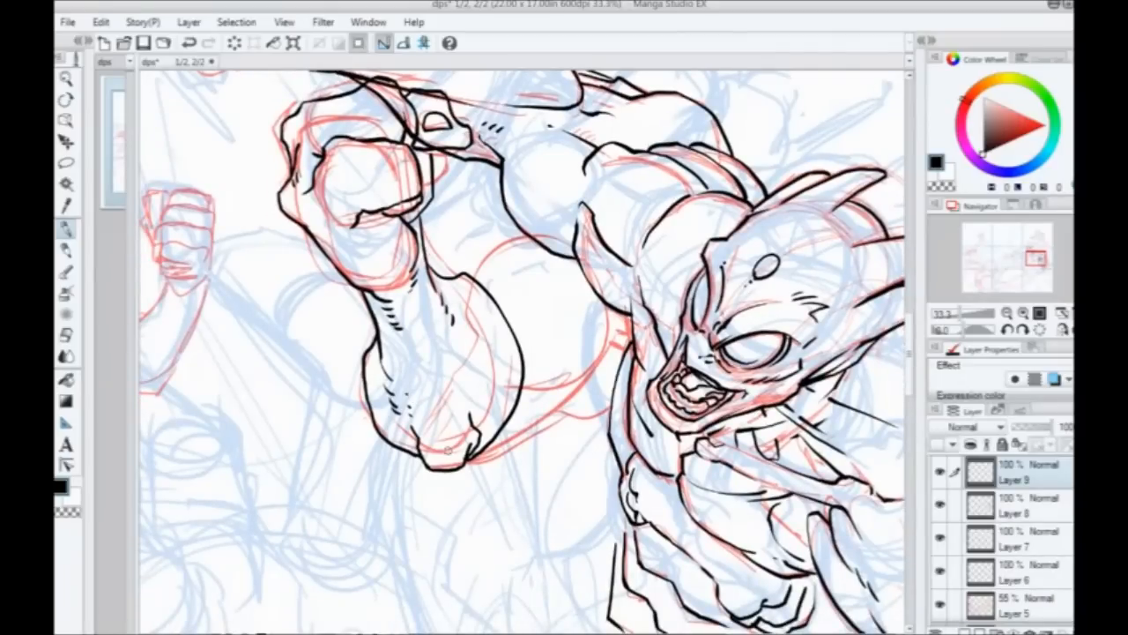
click(68, 336)
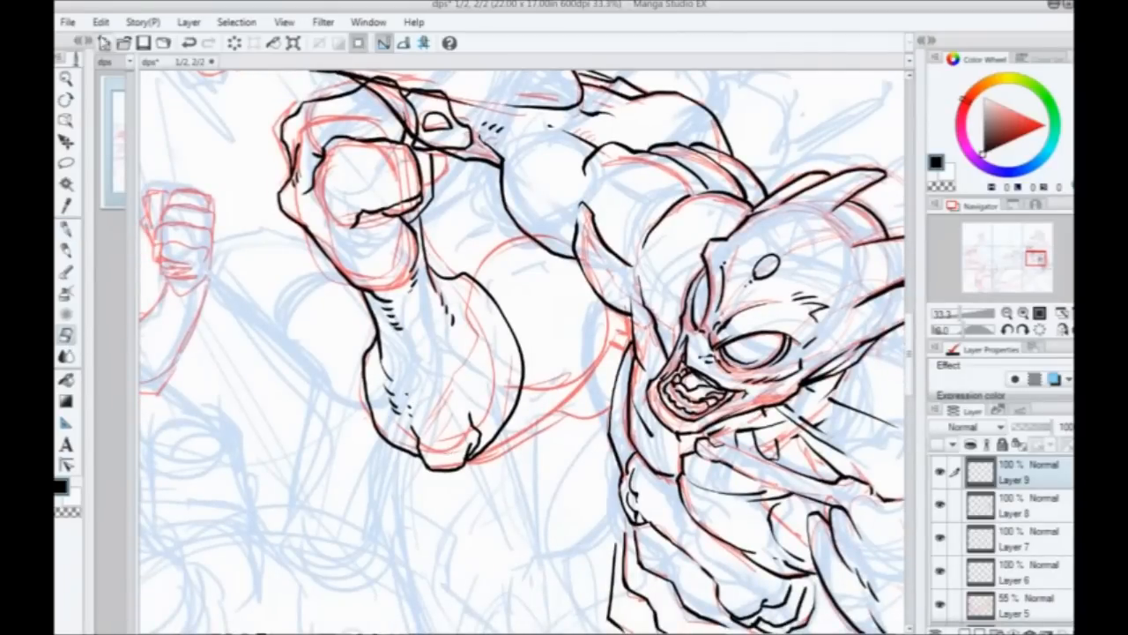
click(83, 41)
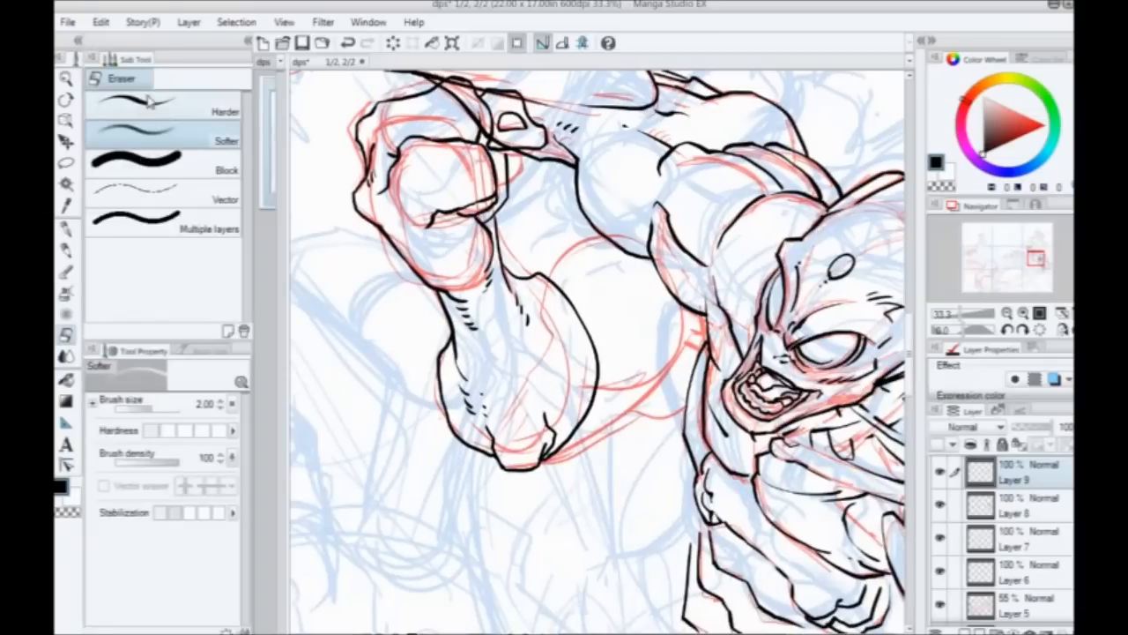
click(246, 41)
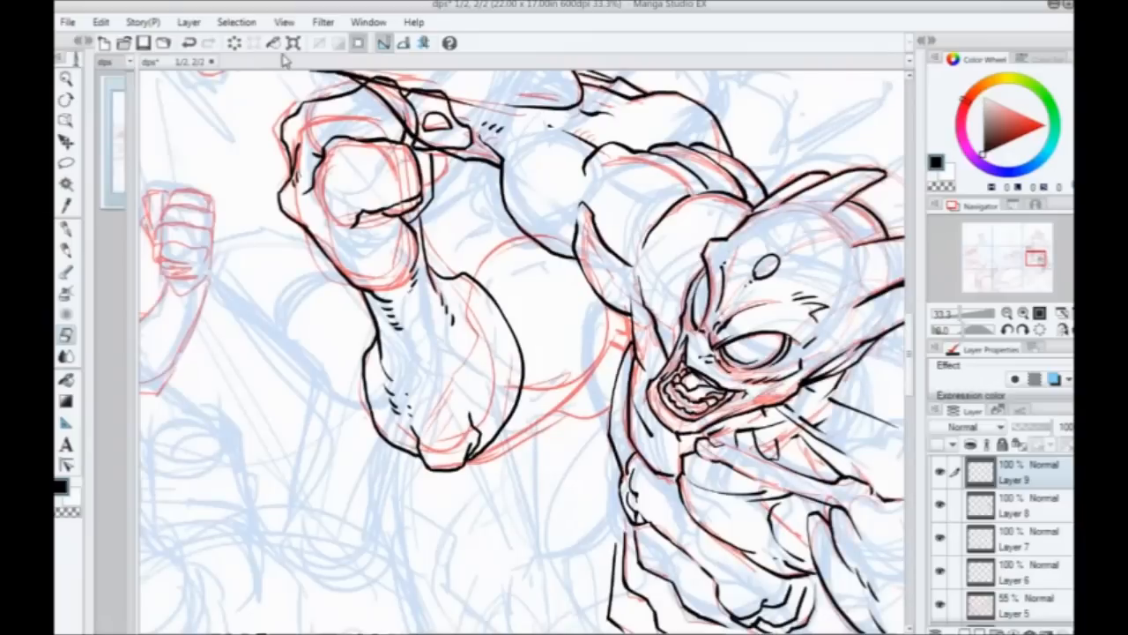
mouse_move(434, 457)
mouse_down()
mouse_move(423, 429)
mouse_move(460, 450)
mouse_move(441, 396)
mouse_move(424, 454)
mouse_move(407, 414)
mouse_move(385, 417)
mouse_up()
drag(484, 416, 483, 410)
Step: Examine how the character and its bent arm sit within the whole spread
scroll(464, 475, down, 3)
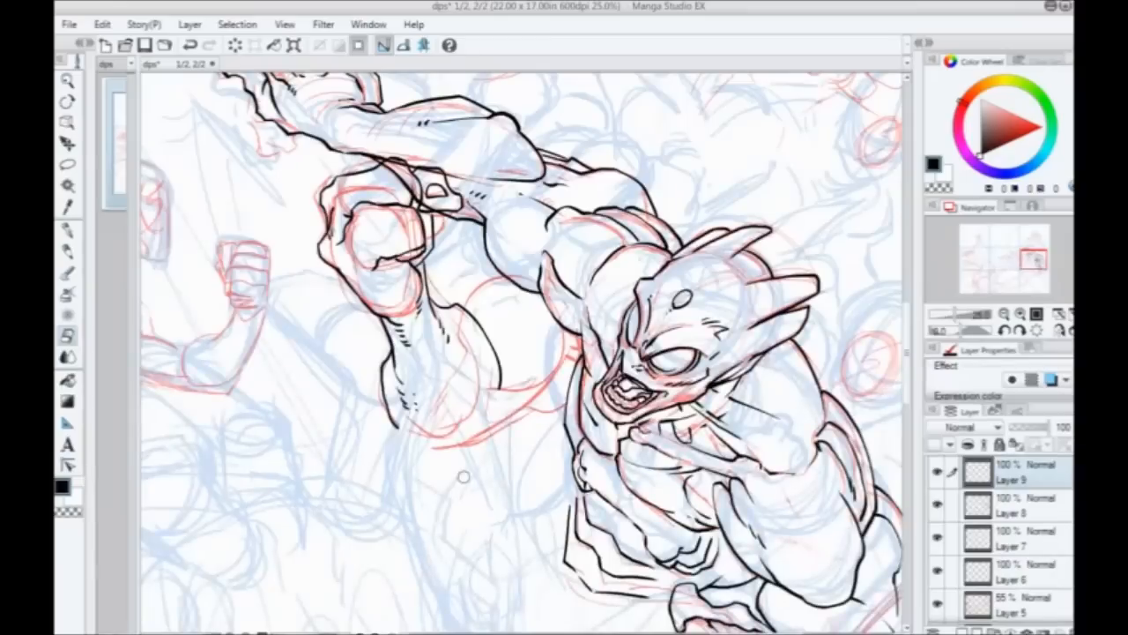
drag(371, 453, 615, 257)
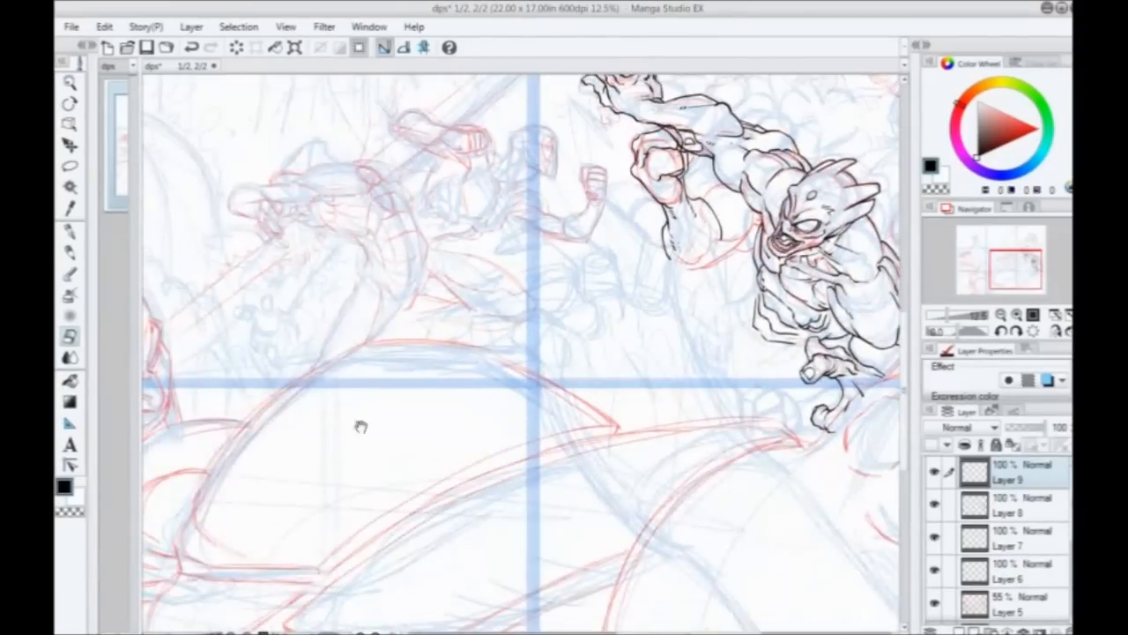
drag(318, 410, 417, 383)
scroll(417, 382, down, 2)
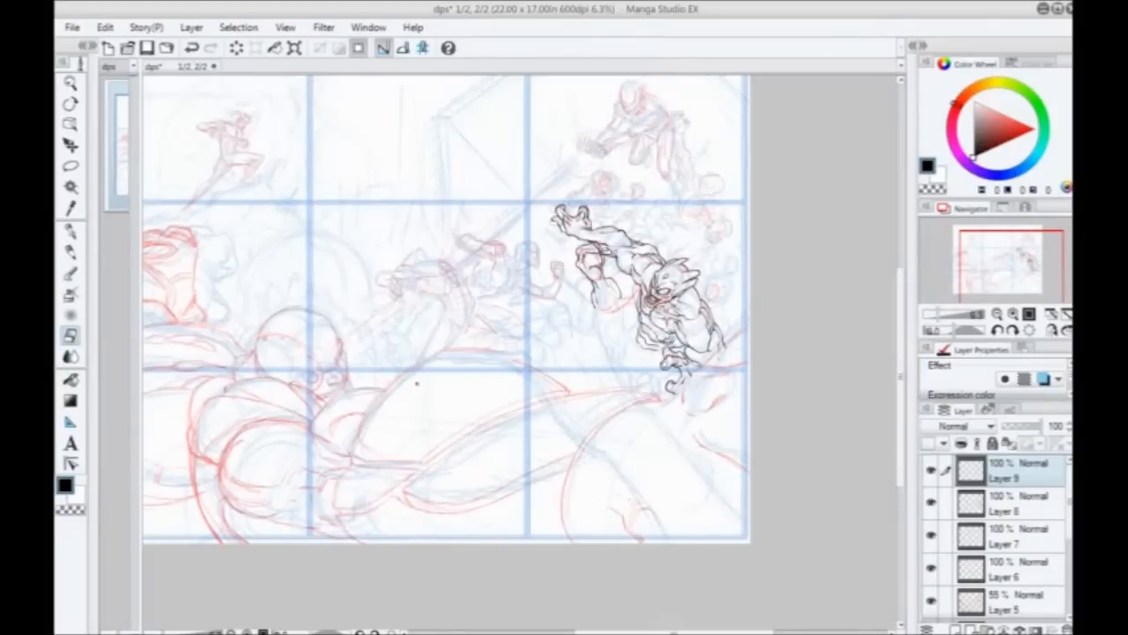
drag(297, 499, 308, 509)
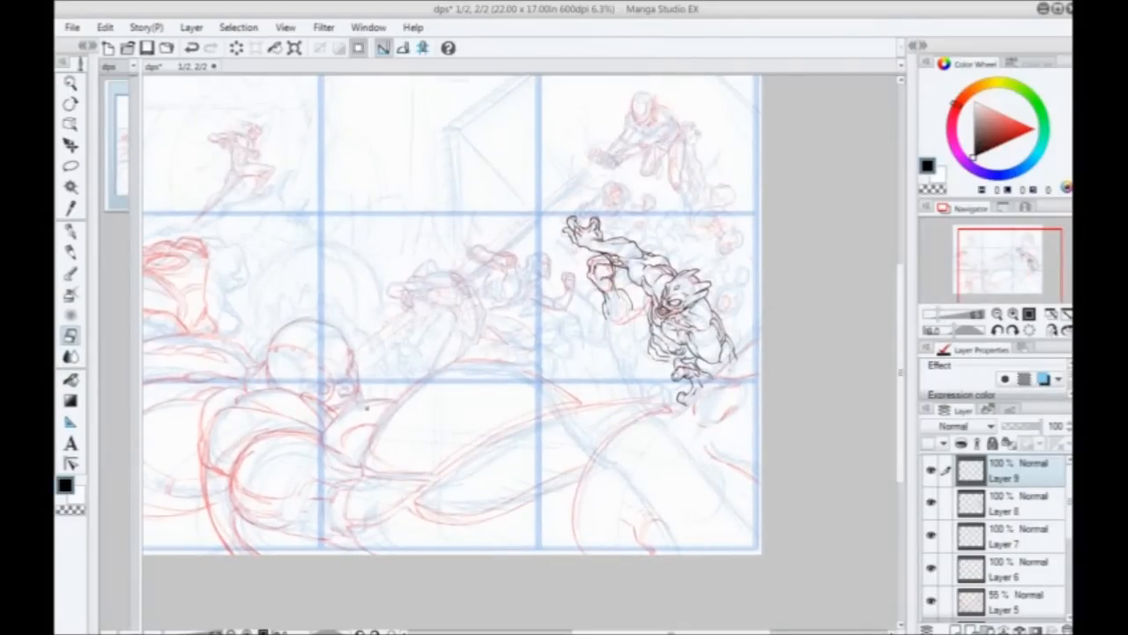
scroll(488, 346, up, 4)
drag(706, 407, 308, 544)
scroll(146, 447, up, 1)
drag(638, 405, 352, 518)
Step: Ink the pointed elbow, the end of the forearm's bulge and the curved underside of the upper arm's muscle
click(68, 231)
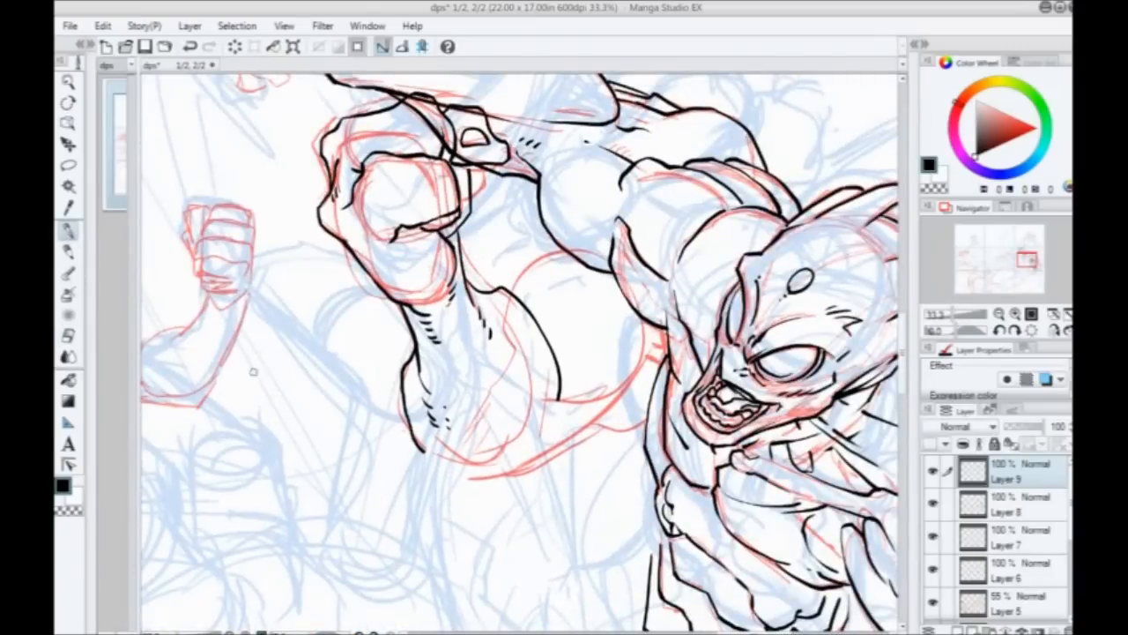
mouse_move(421, 446)
mouse_down()
mouse_move(476, 493)
mouse_move(511, 481)
mouse_move(474, 495)
mouse_move(455, 456)
mouse_up()
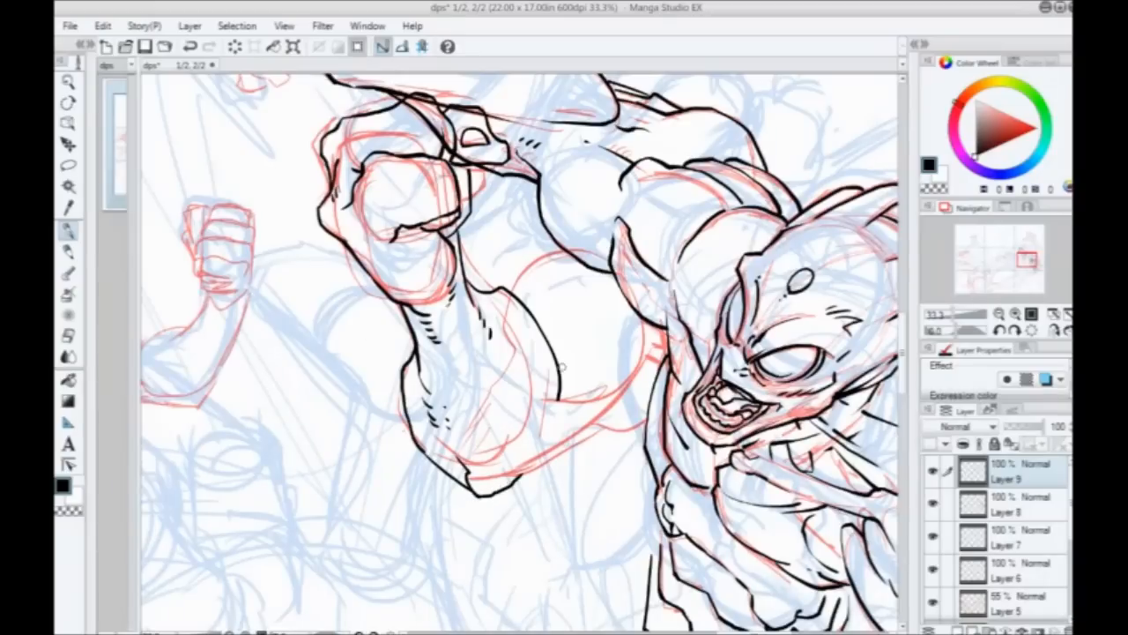
drag(560, 394, 542, 431)
mouse_move(572, 394)
mouse_down()
mouse_move(618, 385)
mouse_move(666, 331)
mouse_up()
Step: Ink the upper arm's top contour, redoing it once, and the lower edges running from the elbow to the torso
mouse_move(570, 250)
mouse_down()
mouse_move(548, 252)
mouse_move(515, 302)
mouse_up()
key(ctrl+z)
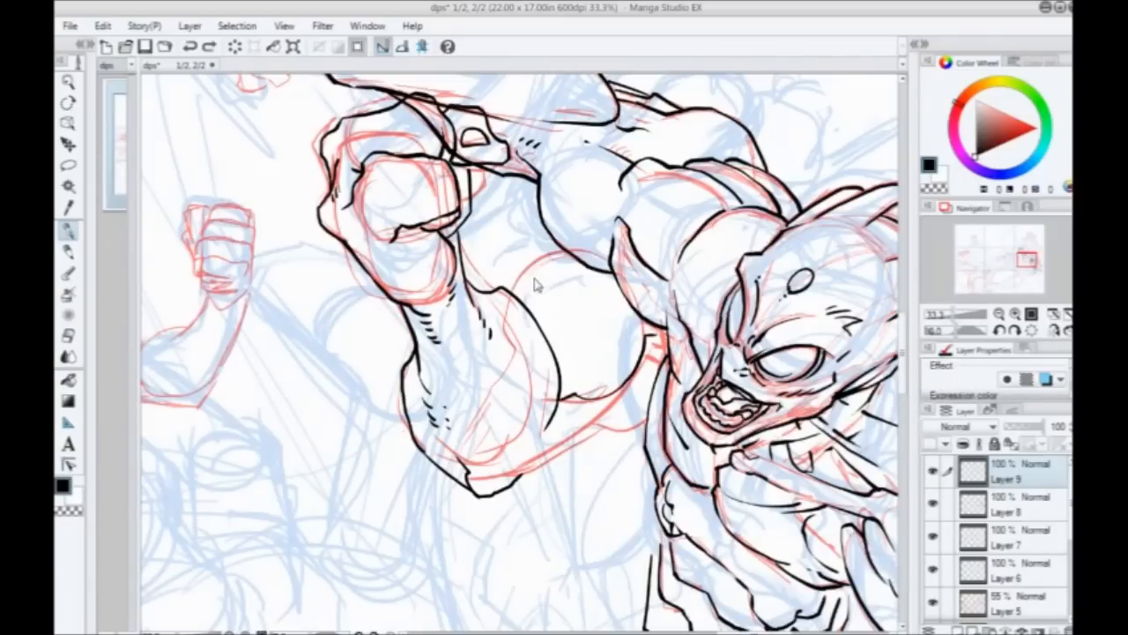
mouse_move(571, 250)
mouse_down()
mouse_move(521, 264)
mouse_move(515, 300)
mouse_up()
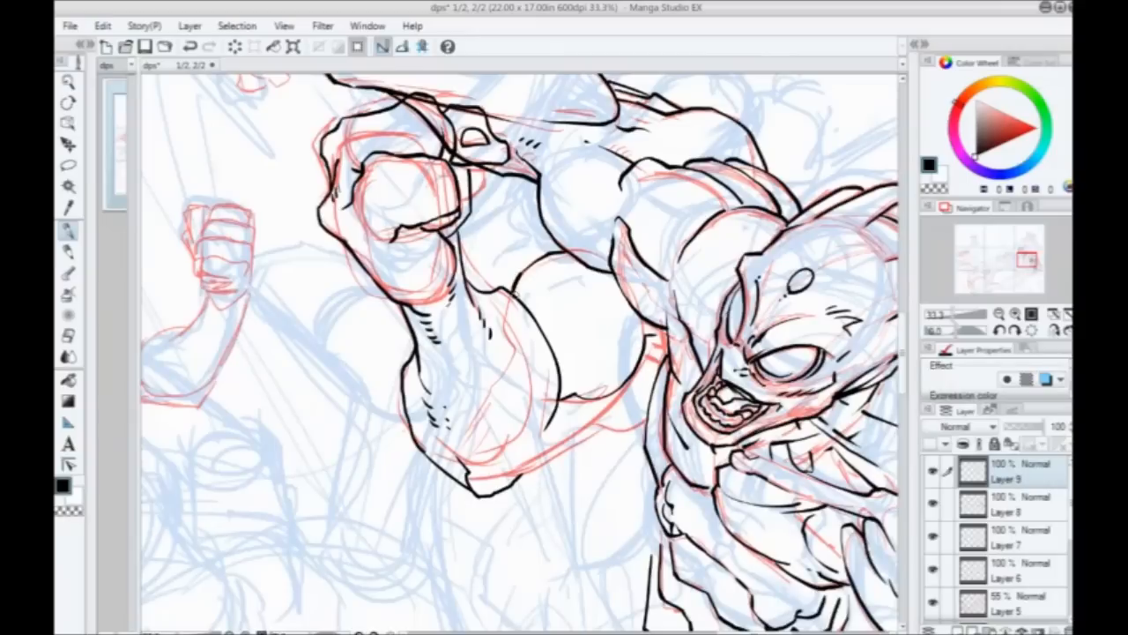
mouse_move(545, 429)
mouse_down()
mouse_move(588, 397)
mouse_move(574, 441)
mouse_move(523, 469)
mouse_move(645, 422)
mouse_up()
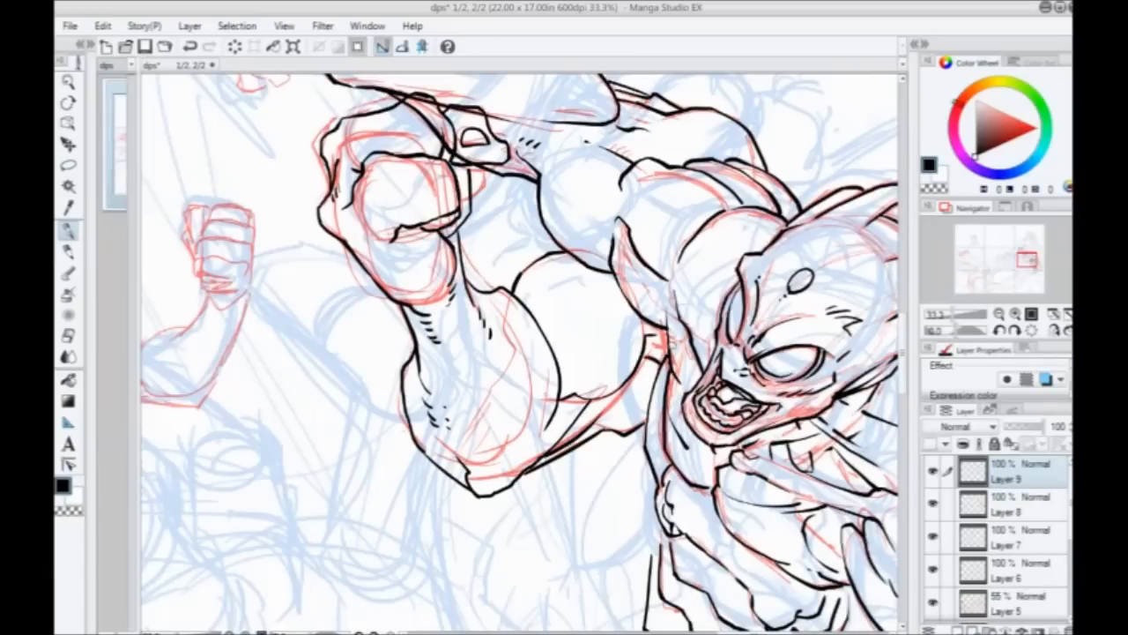
Step: Touch up the inked lines around the small nailed digit beside the fist on Layer 8
drag(472, 414, 421, 444)
drag(499, 341, 487, 350)
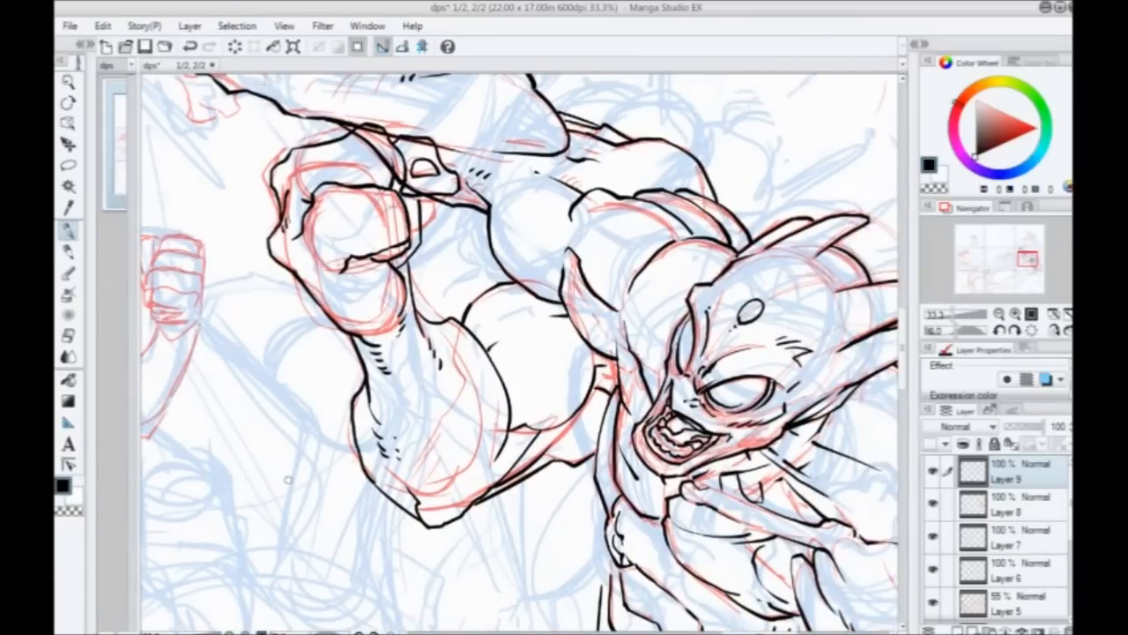
scroll(145, 344, down, 1)
drag(334, 470, 304, 479)
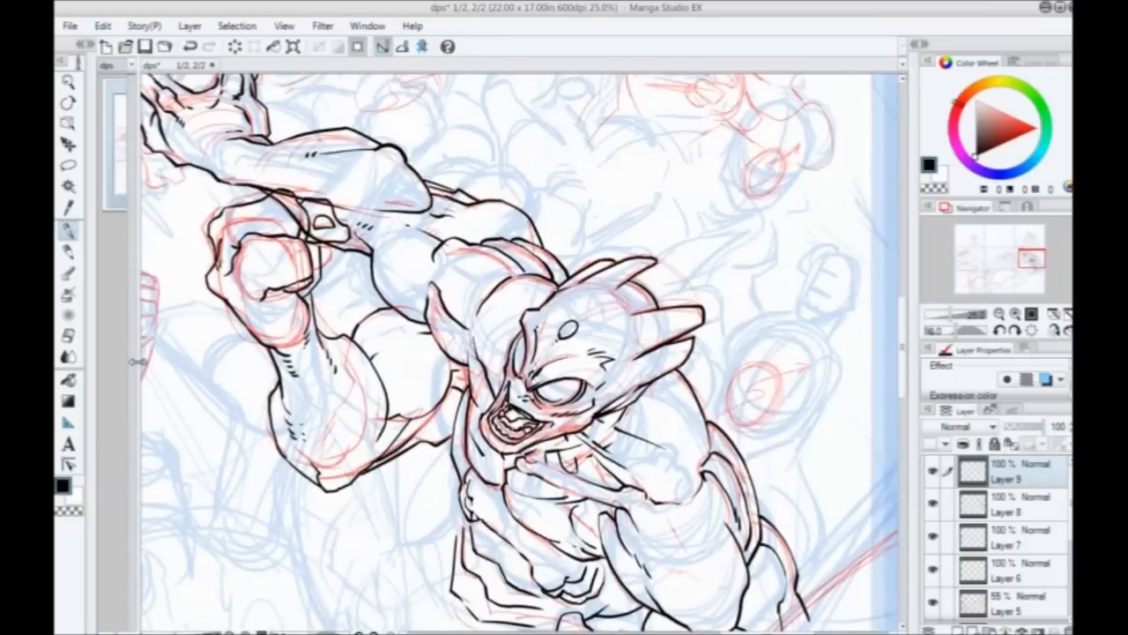
scroll(138, 362, down, 2)
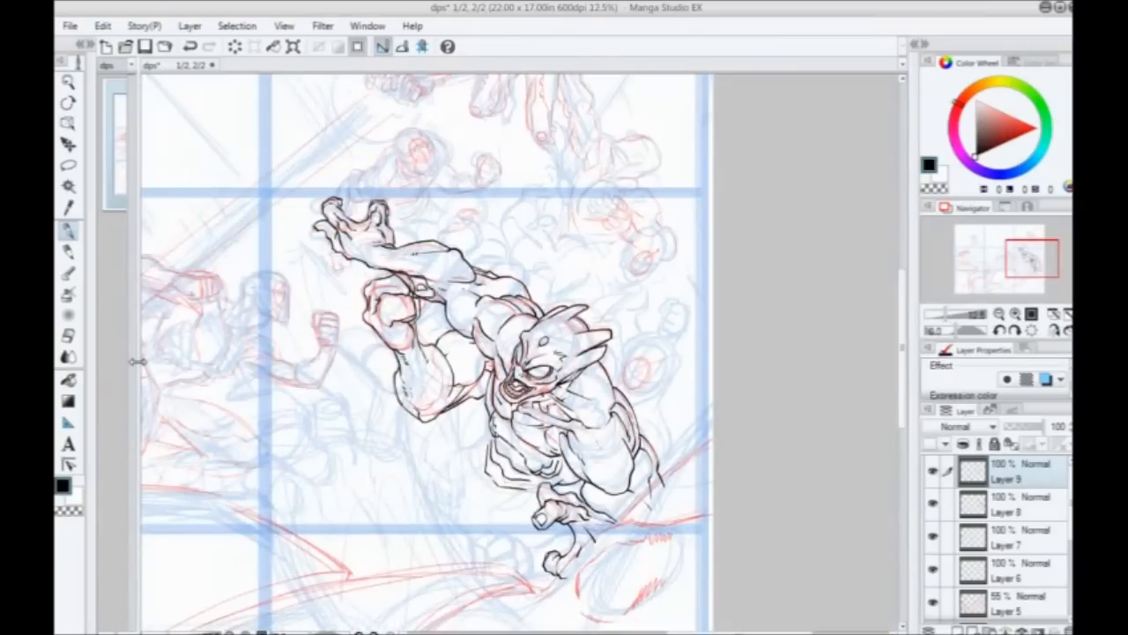
scroll(225, 318, up, 2)
click(966, 497)
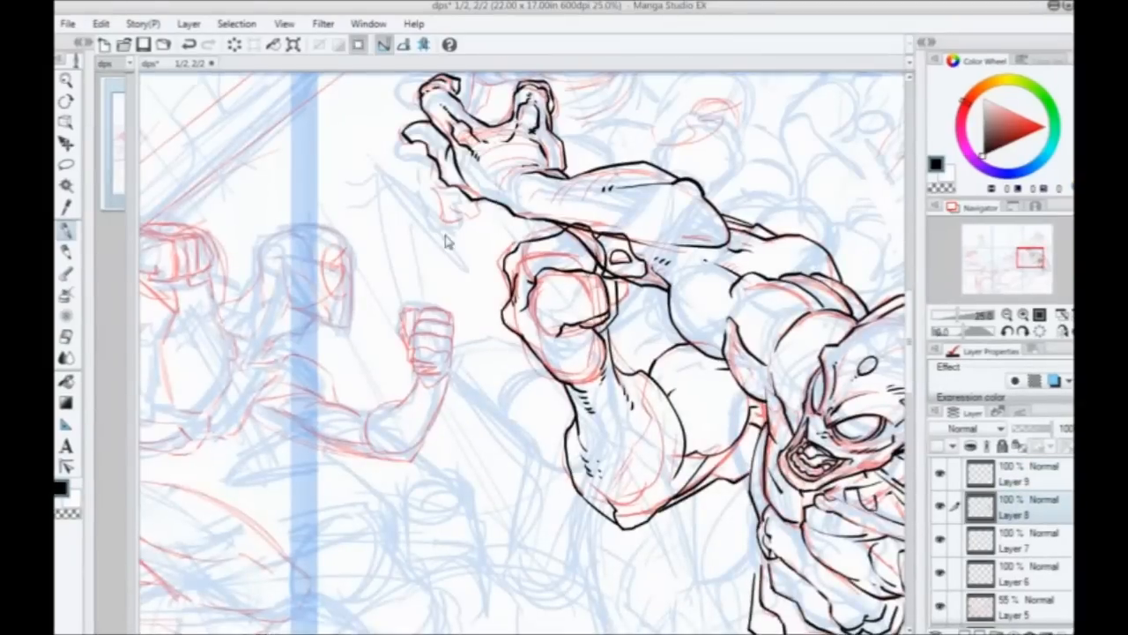
scroll(447, 236, up, 1)
drag(707, 296, 689, 346)
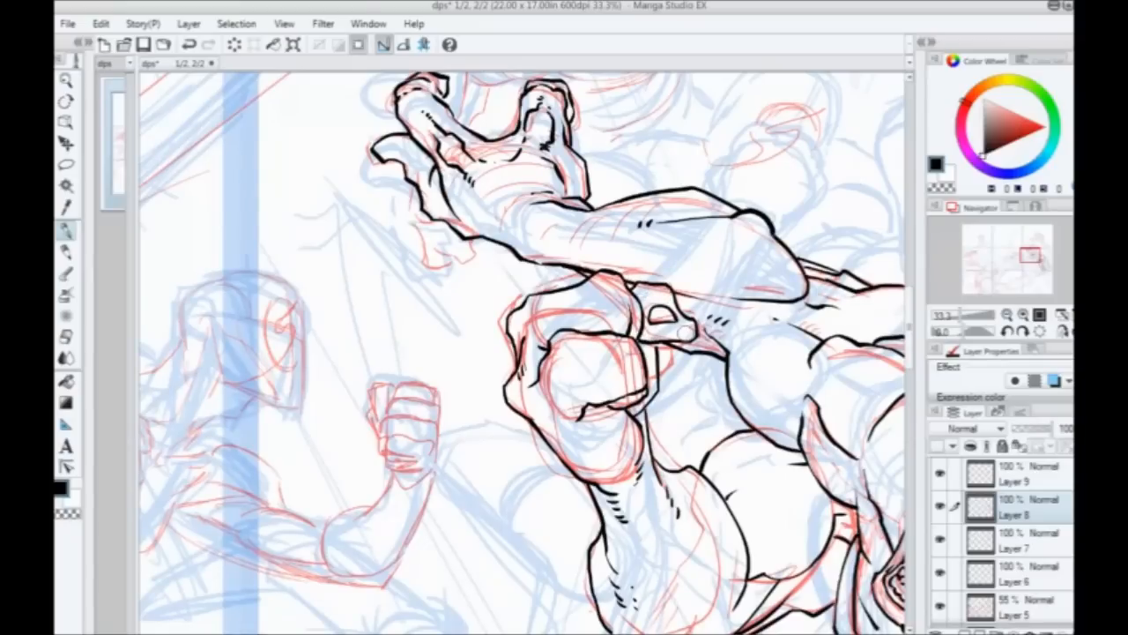
Step: Examine the inked figure with the red sketch on Layer 5 hidden, and show that layer again
scroll(686, 333, down, 1)
drag(566, 418, 443, 371)
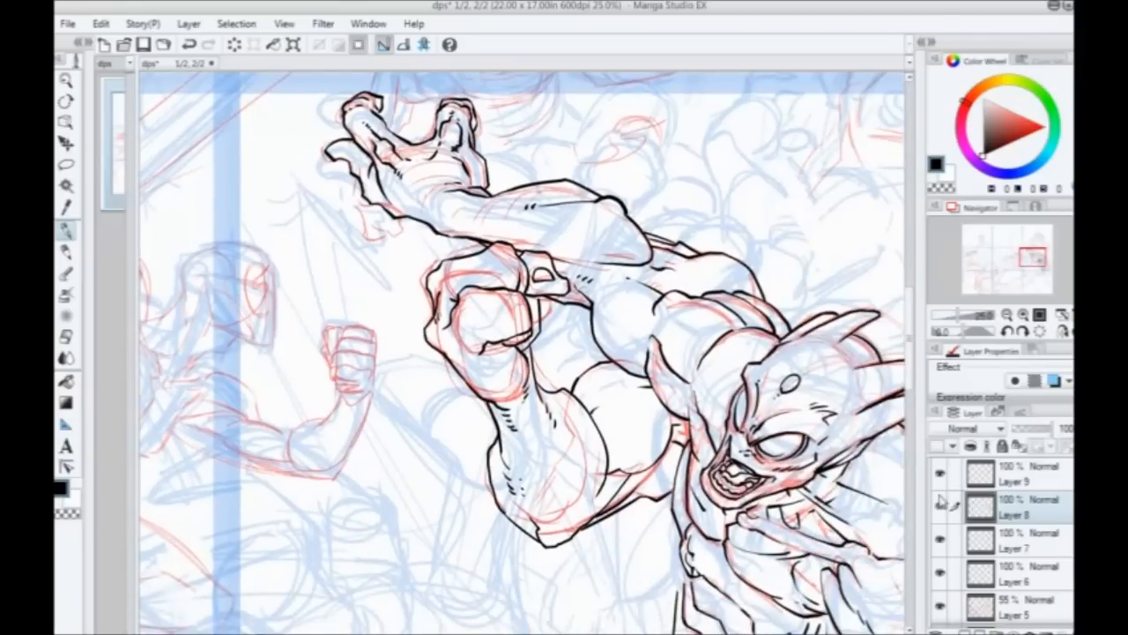
click(939, 606)
mouse_move(479, 432)
mouse_down()
mouse_move(368, 460)
mouse_move(263, 401)
mouse_up()
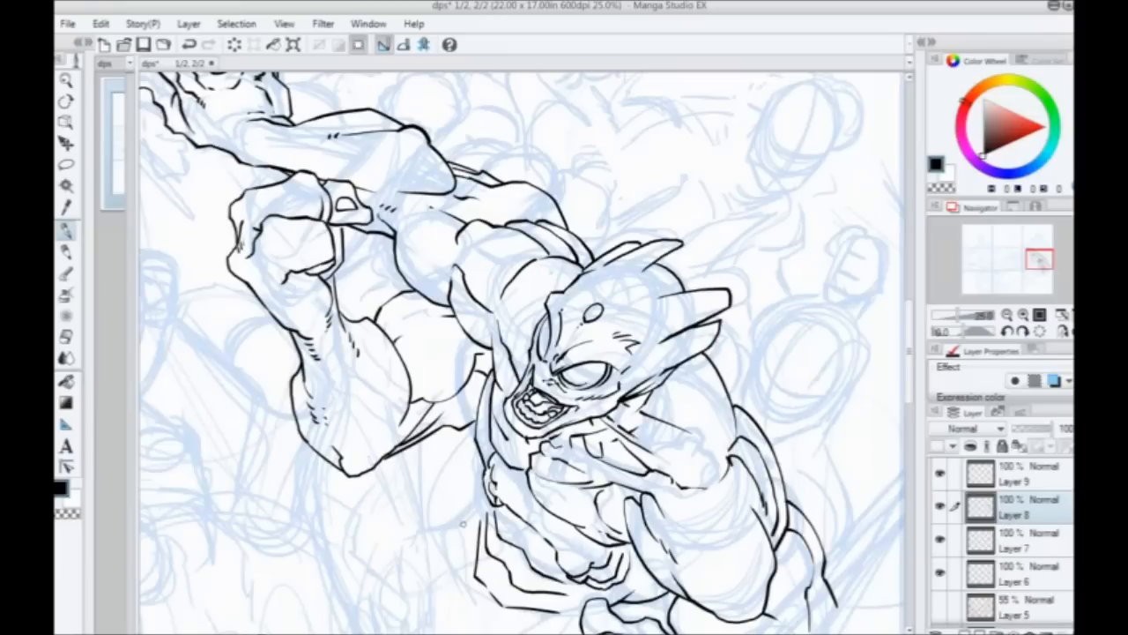
drag(417, 330, 433, 386)
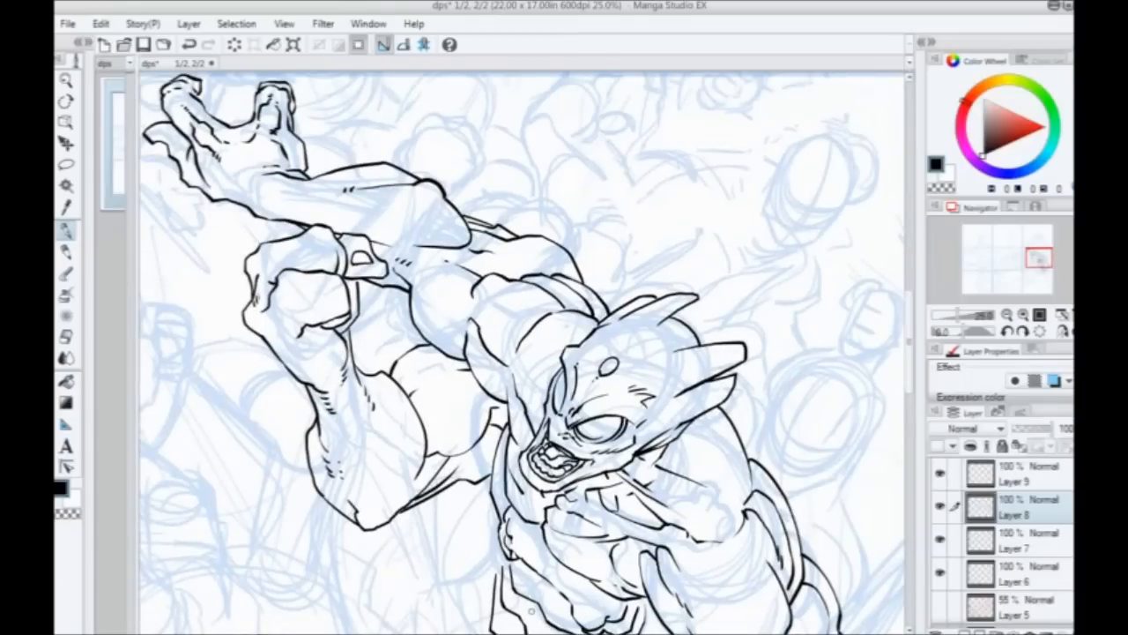
mouse_move(425, 461)
mouse_down()
mouse_move(434, 406)
mouse_move(462, 392)
mouse_up()
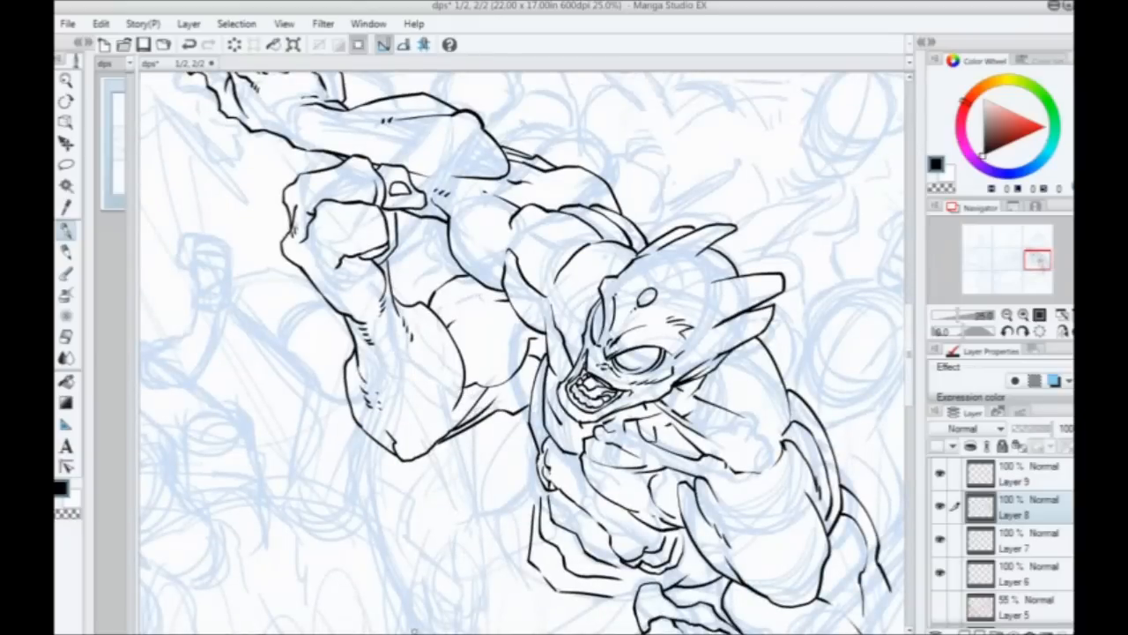
drag(519, 519, 426, 320)
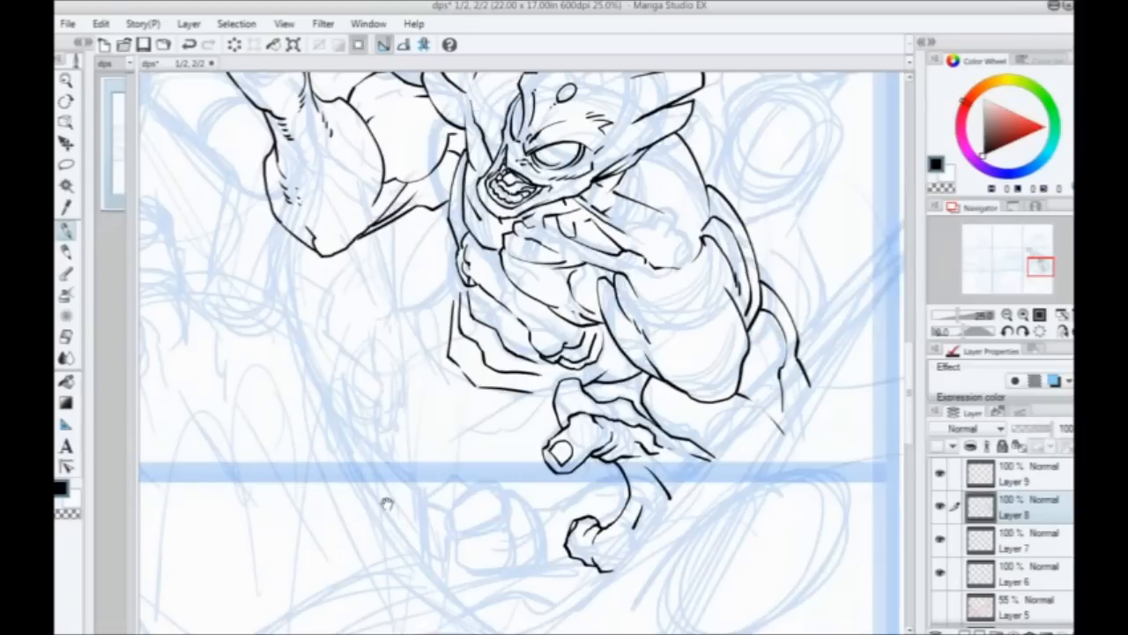
click(939, 605)
Step: On Layer 5, try sketching red contours for a limb extending from beneath the torso
mouse_move(317, 459)
mouse_down()
mouse_move(279, 531)
mouse_move(376, 302)
mouse_move(207, 512)
mouse_move(219, 450)
mouse_move(361, 343)
mouse_up()
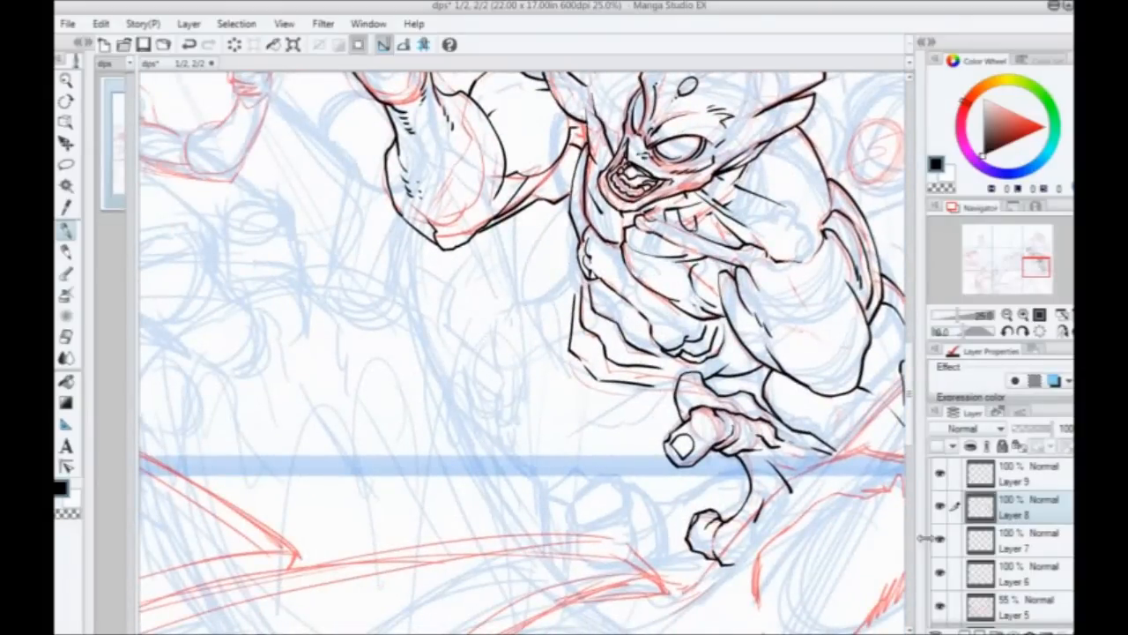
click(1007, 606)
drag(532, 443, 484, 448)
mouse_move(623, 392)
mouse_down()
mouse_move(564, 394)
mouse_move(584, 393)
mouse_move(536, 430)
mouse_up()
mouse_move(548, 442)
mouse_down()
mouse_move(561, 458)
mouse_move(681, 476)
mouse_up()
drag(608, 482, 676, 479)
drag(418, 372, 485, 335)
mouse_move(691, 453)
mouse_down()
mouse_move(598, 467)
mouse_move(692, 458)
mouse_up()
drag(592, 463, 507, 438)
mouse_move(627, 363)
mouse_down()
mouse_move(614, 344)
mouse_move(564, 333)
mouse_move(507, 373)
mouse_up()
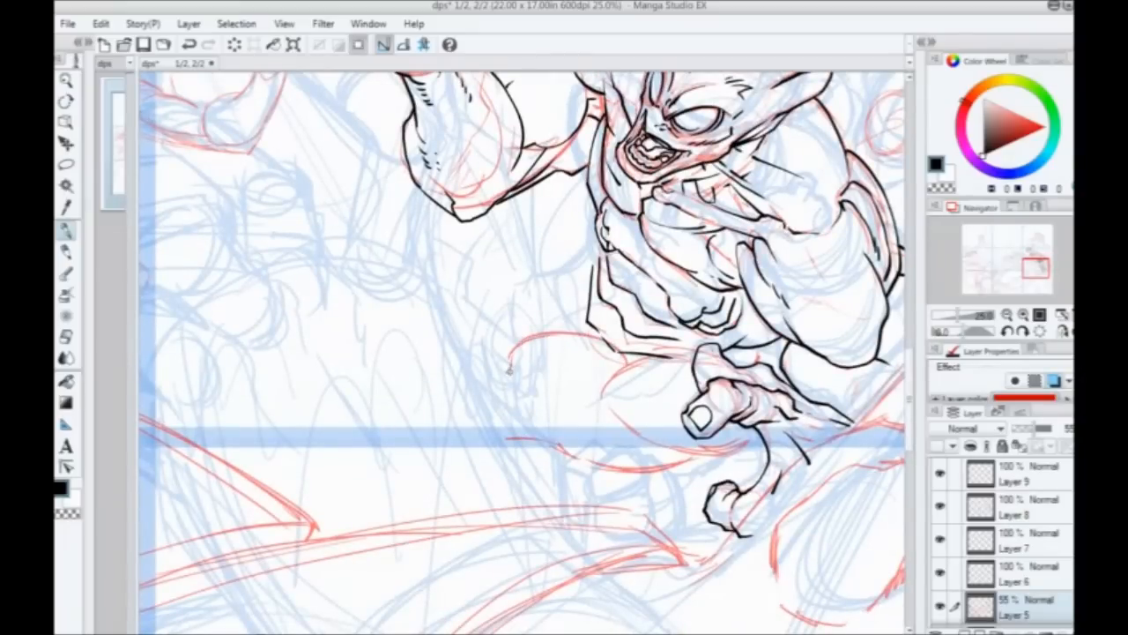
Step: Check the trial limb sketch at full-figure scale and undo its strokes on Layer 5
scroll(411, 398, down, 1)
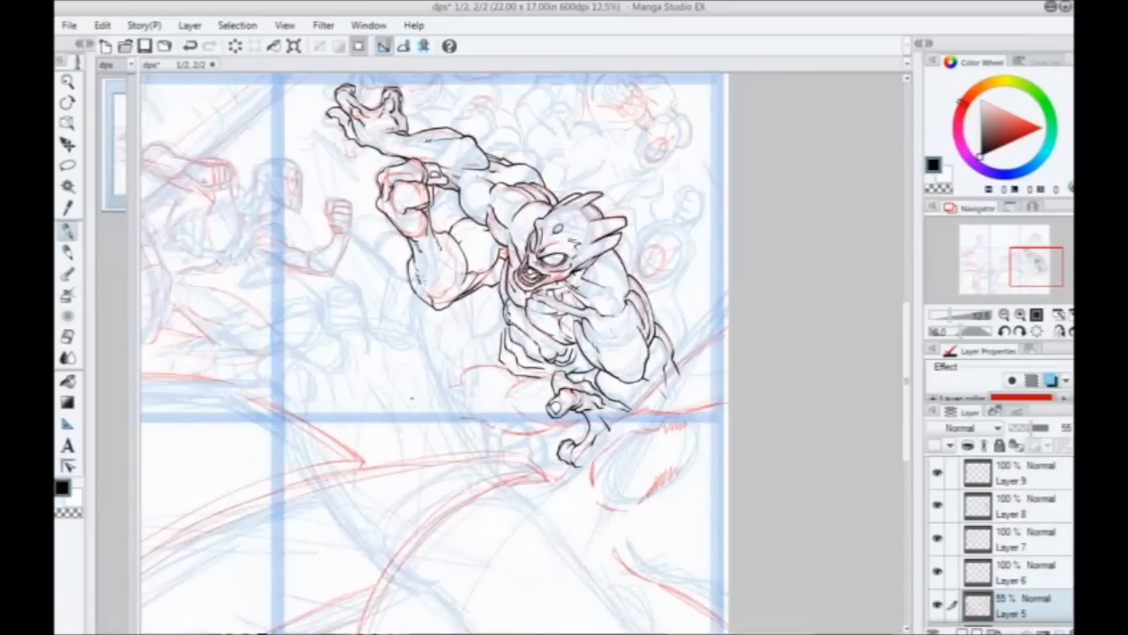
scroll(412, 398, up, 1)
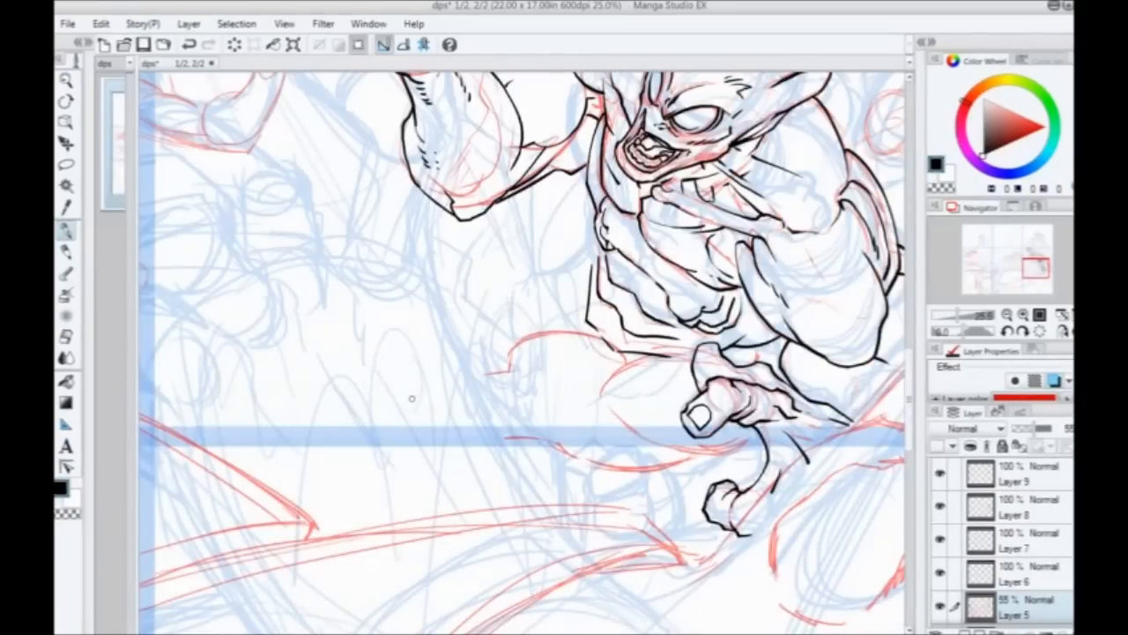
key(ctrl+z)
key(ctrl+z)
key(ctrl+z)
key(ctrl+z)
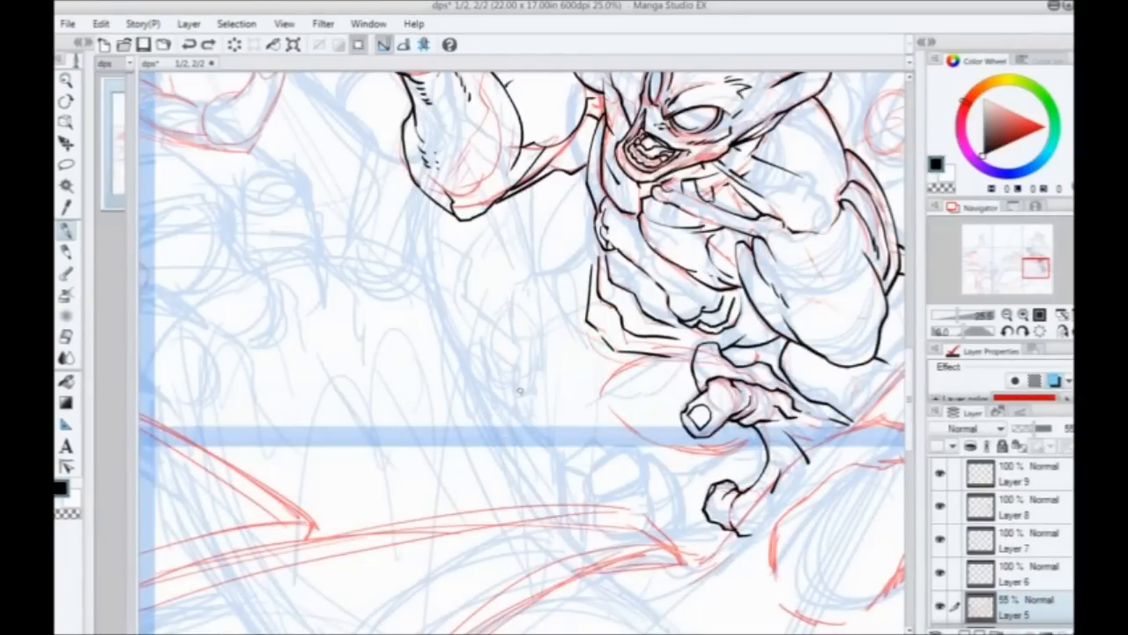
key(ctrl+z)
Step: Sketch a long red guide line running outward from beneath the torso for the extended limb
drag(455, 388, 385, 519)
drag(447, 413, 360, 460)
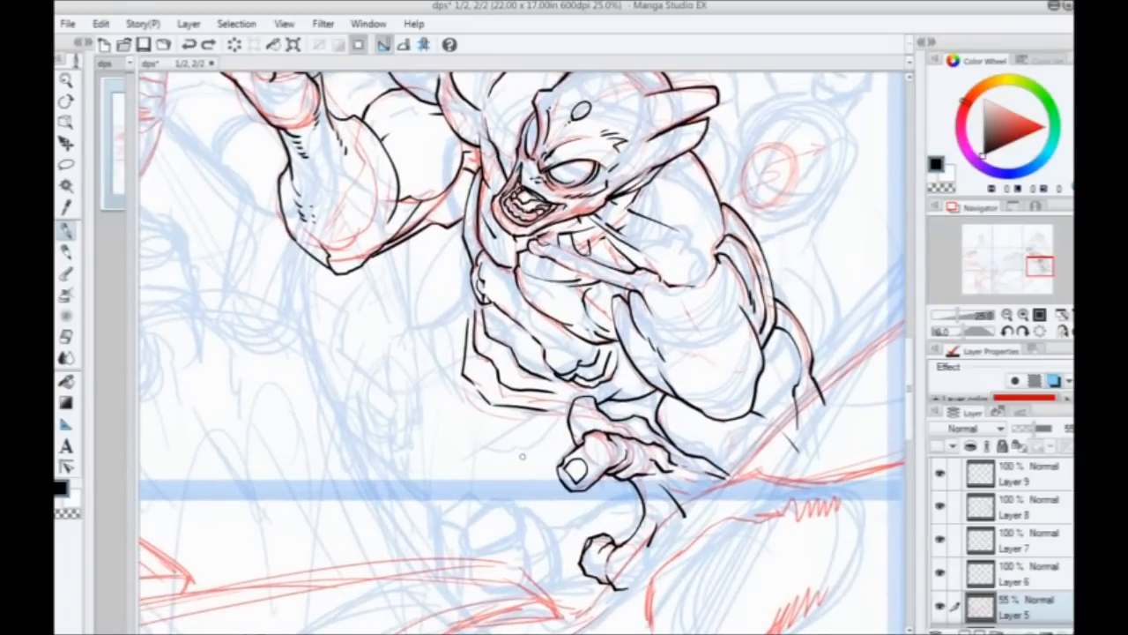
drag(474, 373, 572, 328)
drag(675, 354, 379, 413)
drag(617, 362, 397, 407)
scroll(231, 456, down, 1)
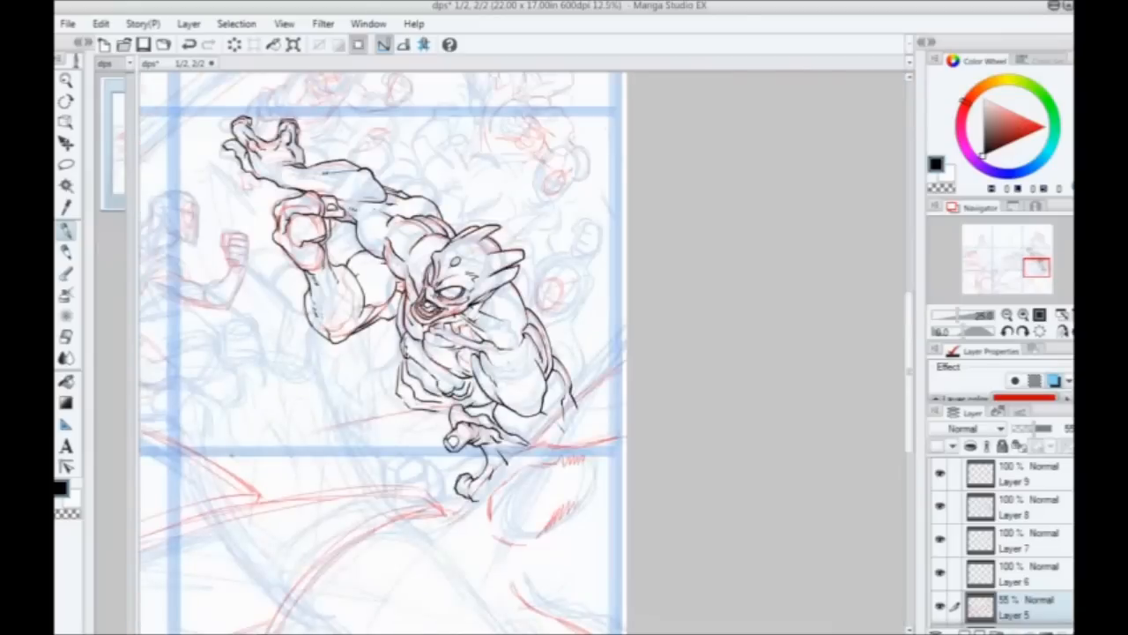
drag(232, 456, 603, 362)
drag(237, 353, 316, 382)
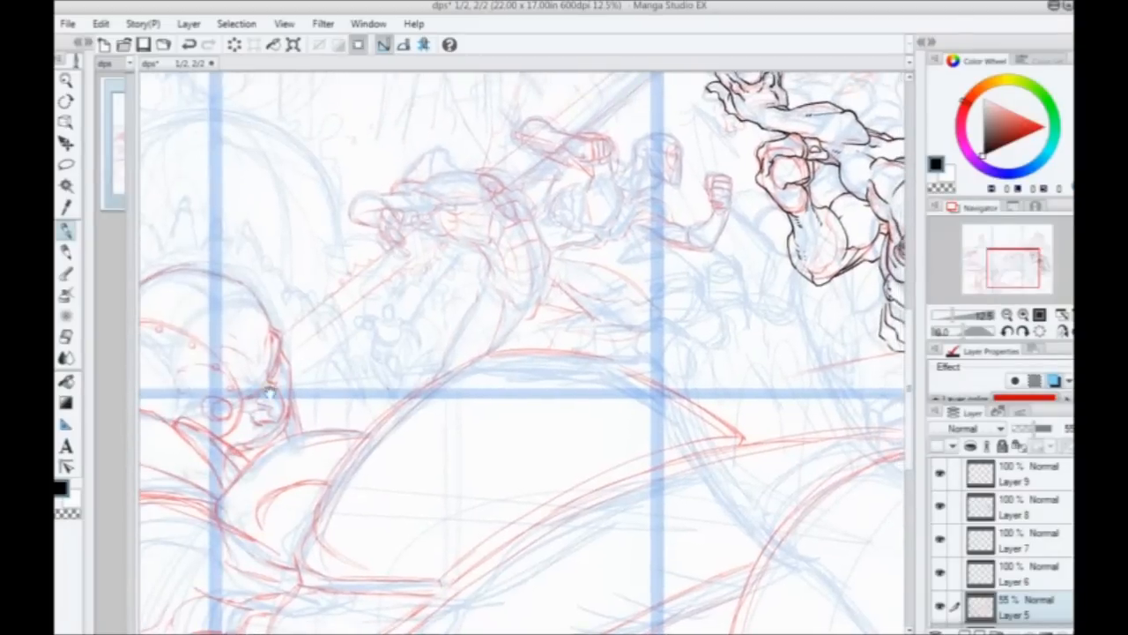
drag(505, 390, 355, 380)
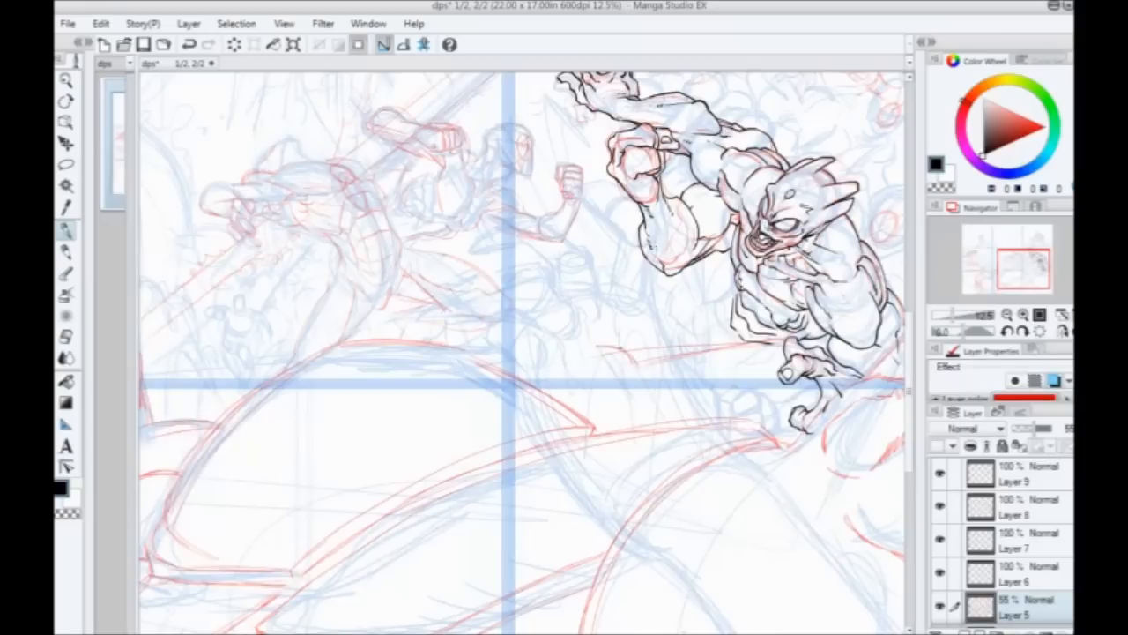
Step: Sketch the extended limb's rounded, fist-like end in red, with short marks for its inner forms
mouse_move(595, 390)
mouse_down()
mouse_move(634, 396)
mouse_move(582, 379)
mouse_move(643, 379)
mouse_move(613, 346)
mouse_move(659, 385)
mouse_move(621, 391)
mouse_up()
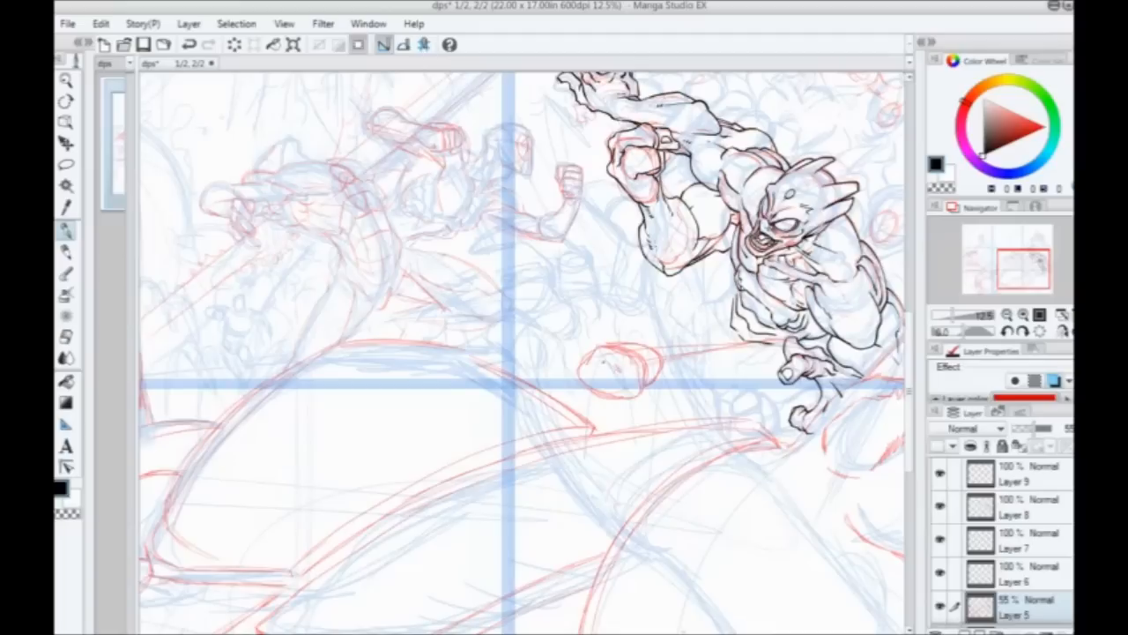
drag(640, 389, 608, 402)
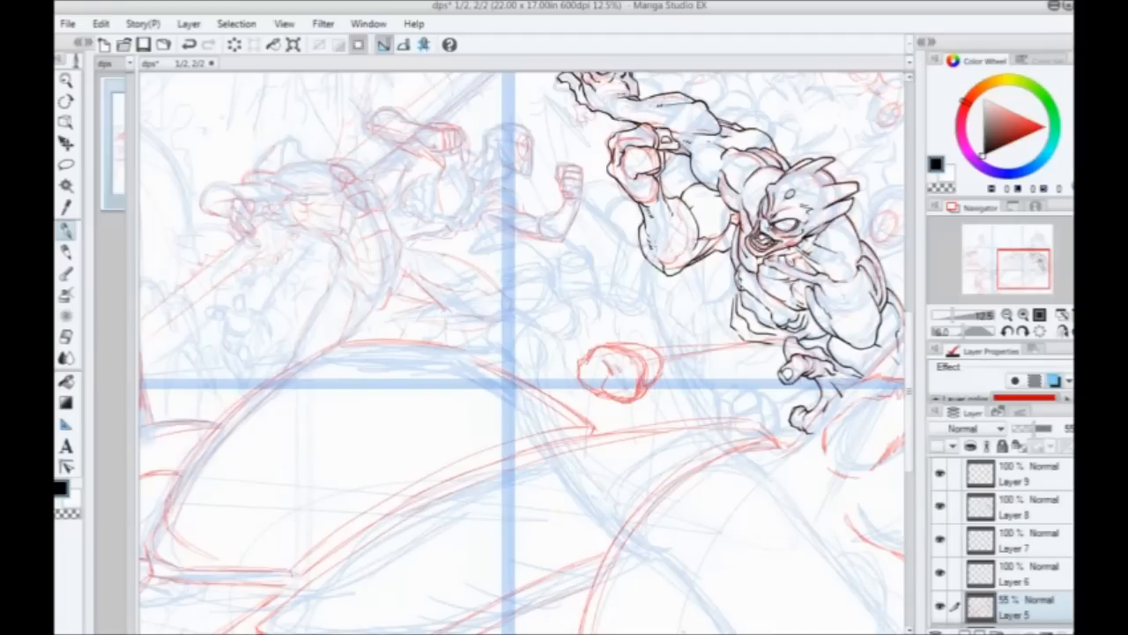
drag(616, 350, 622, 366)
drag(629, 351, 638, 362)
Step: Sketch the extended limb's upper bulge and underside, plus the curved strokes beneath the small nailed digit
mouse_move(667, 341)
mouse_down()
mouse_move(731, 321)
mouse_move(666, 380)
mouse_move(718, 390)
mouse_move(747, 345)
mouse_move(698, 312)
mouse_move(668, 340)
mouse_move(735, 348)
mouse_up()
drag(668, 381, 707, 377)
mouse_move(694, 336)
mouse_down()
mouse_move(590, 357)
mouse_move(680, 356)
mouse_move(674, 348)
mouse_up()
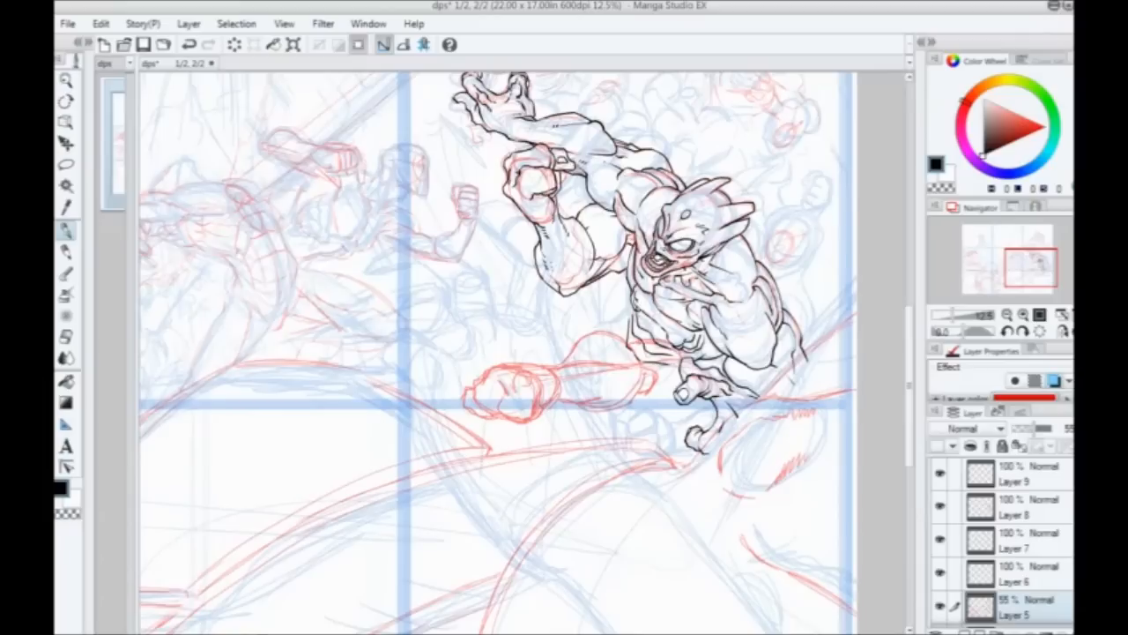
mouse_move(655, 403)
mouse_down()
mouse_move(688, 418)
mouse_move(712, 413)
mouse_up()
mouse_move(645, 404)
mouse_down()
mouse_move(663, 419)
mouse_move(725, 422)
mouse_up()
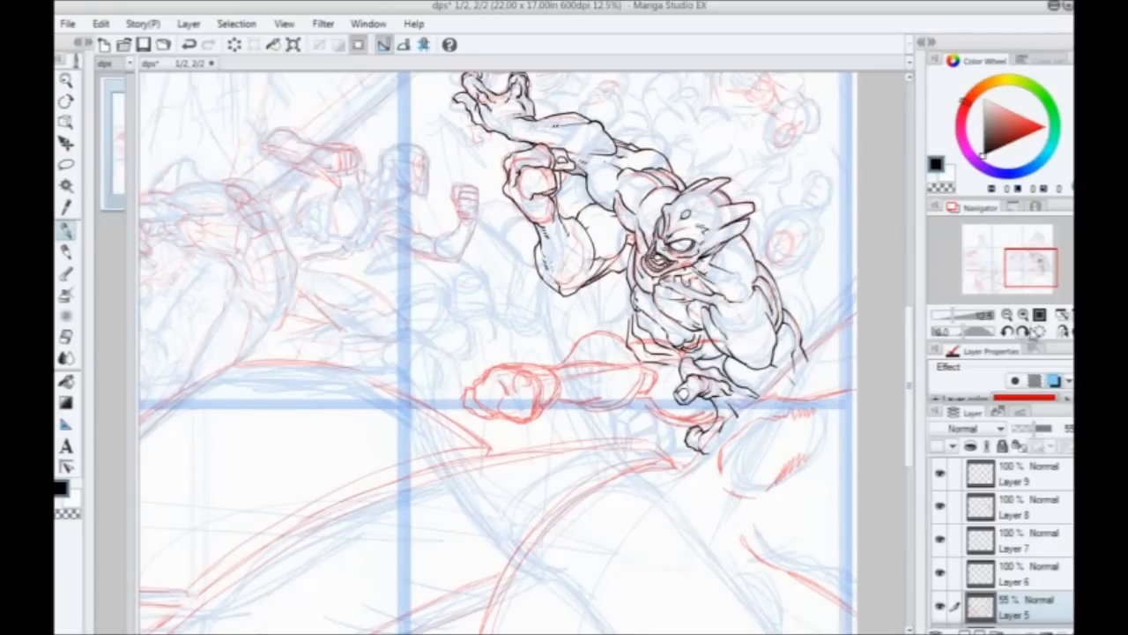
Step: With the canvas view mirrored, ink the first knuckle and its short hatch marks inside the limb's rounded end on Layer 9
click(1062, 330)
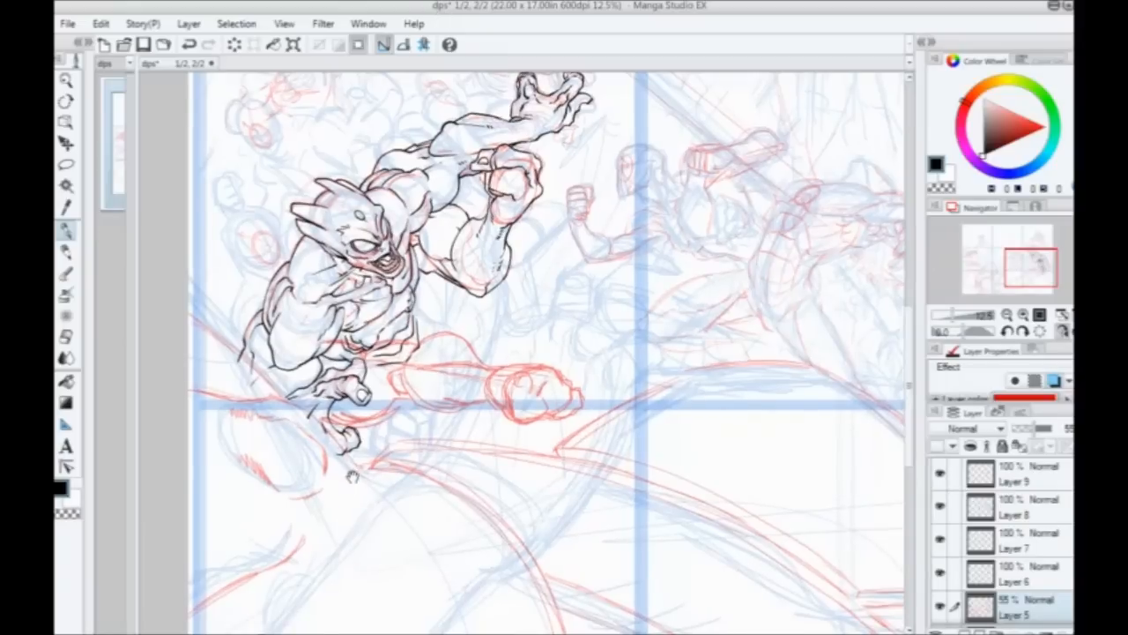
drag(354, 468, 405, 460)
scroll(315, 396, up, 2)
drag(708, 434, 408, 481)
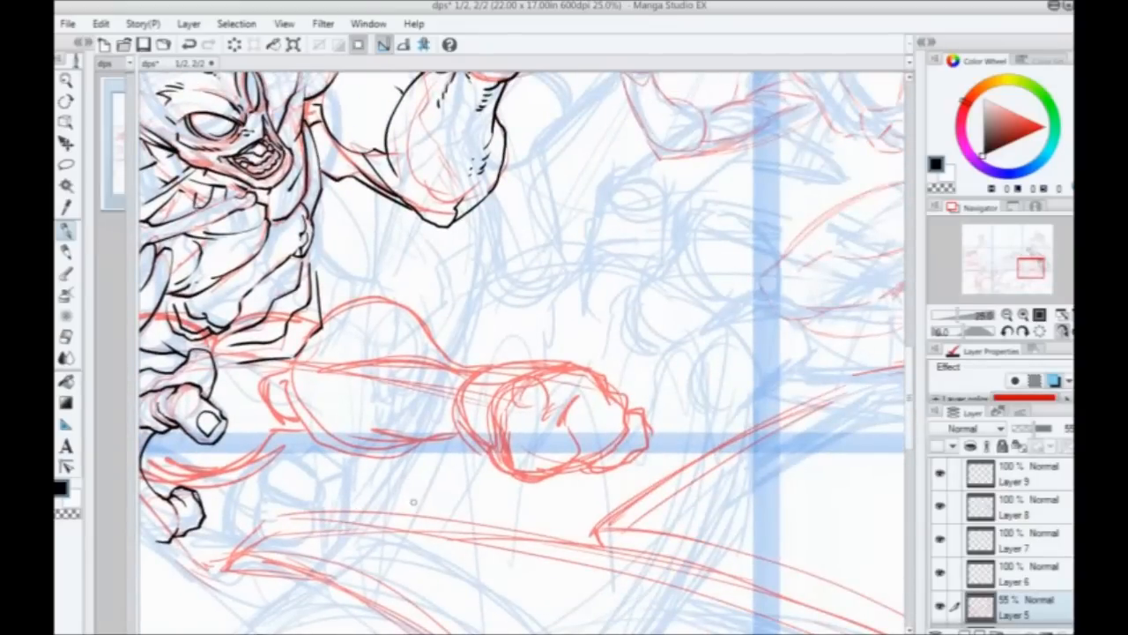
click(1020, 480)
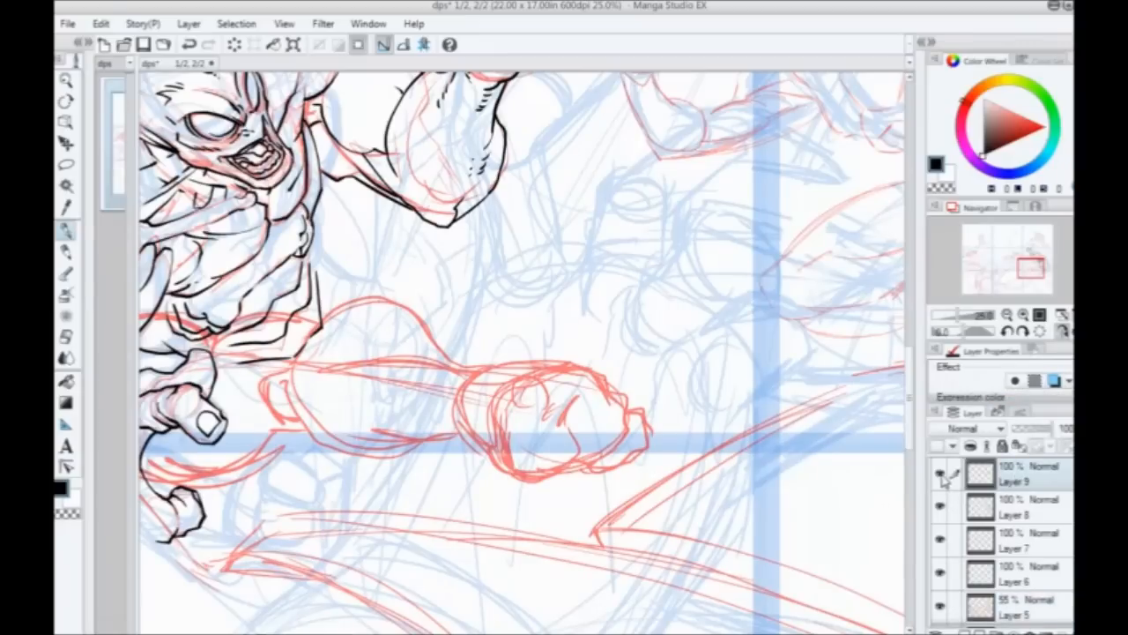
click(941, 476)
click(940, 475)
scroll(876, 463, up, 1)
drag(319, 527, 424, 536)
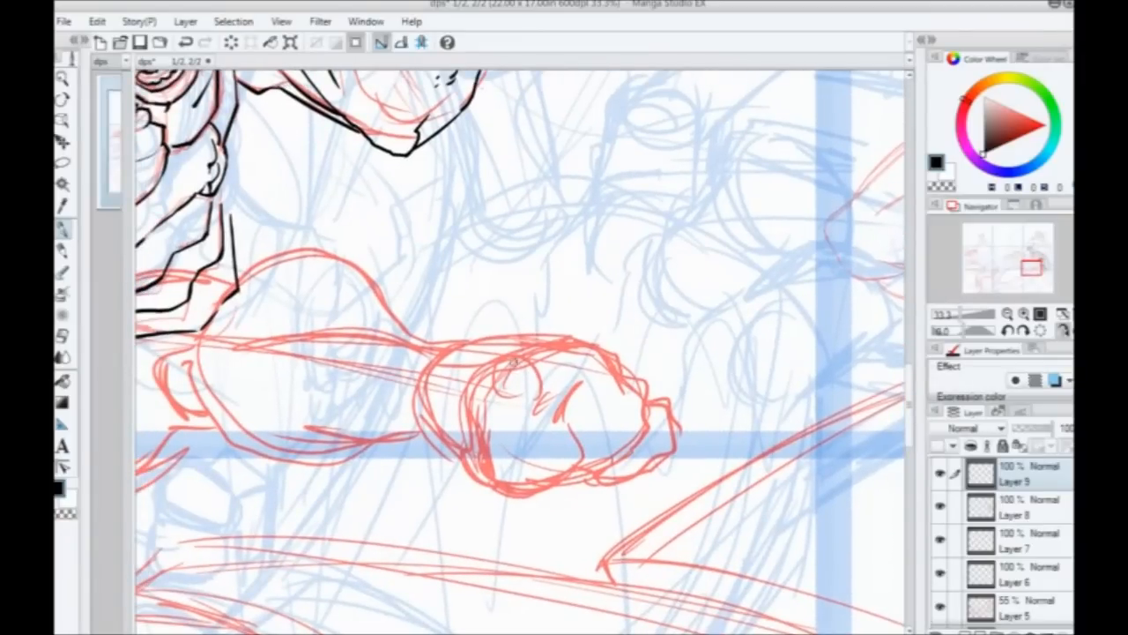
mouse_move(492, 361)
mouse_down()
mouse_move(528, 366)
mouse_move(542, 404)
mouse_move(527, 412)
mouse_move(457, 376)
mouse_up()
drag(533, 403, 529, 422)
drag(470, 388, 445, 446)
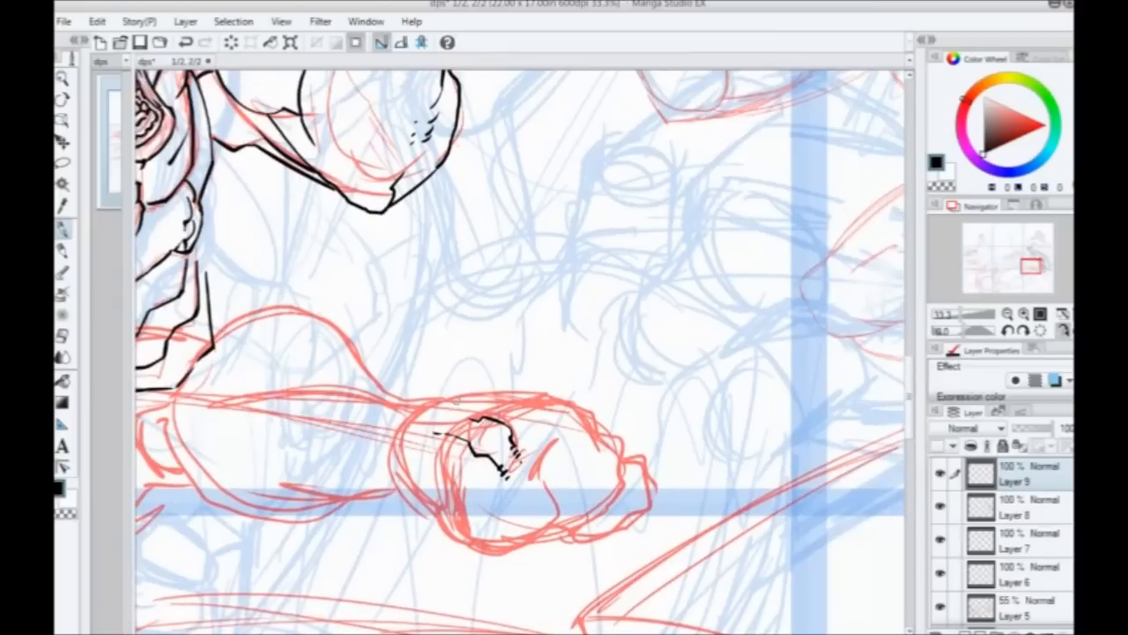
Step: Ink the top contour of the limb's rounded end and the second knuckle, undoing unwanted strokes
mouse_move(445, 397)
mouse_down()
mouse_move(553, 391)
mouse_move(575, 402)
mouse_move(584, 431)
mouse_move(556, 435)
mouse_up()
mouse_move(507, 405)
mouse_down()
mouse_move(451, 402)
mouse_move(485, 416)
mouse_move(467, 416)
mouse_up()
key(ctrl+z)
key(ctrl+z)
key(ctrl+z)
key(ctrl+z)
key(ctrl+z)
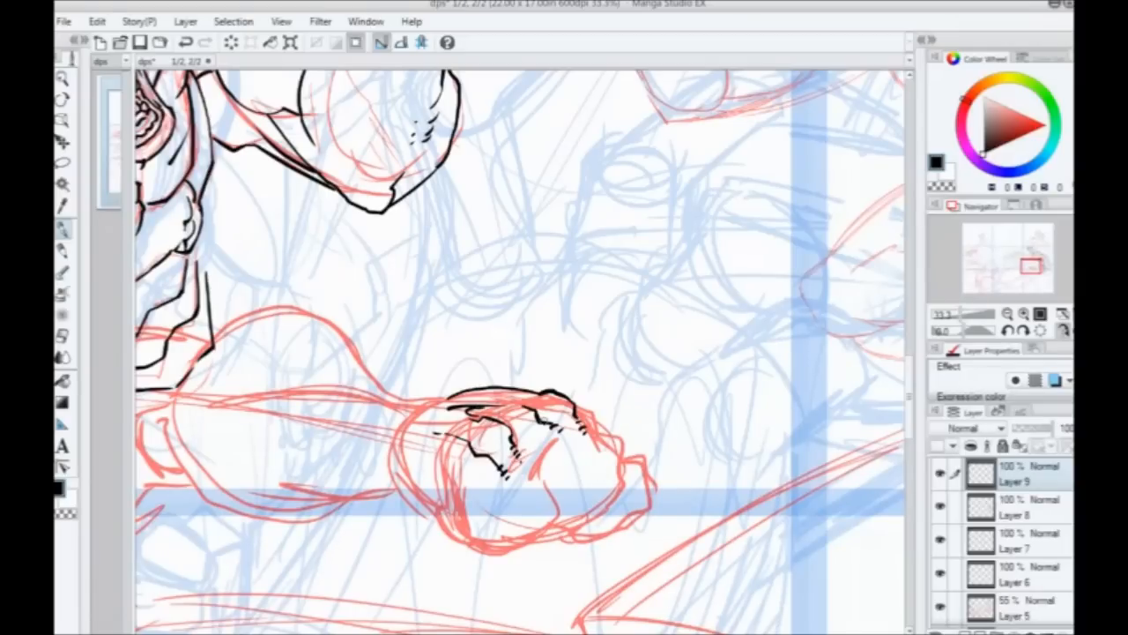
Step: Ink the lower lobe, inner dividing curve and outer edge of the limb's rounded end
mouse_move(555, 439)
mouse_down()
mouse_move(546, 465)
mouse_move(571, 517)
mouse_move(553, 534)
mouse_move(516, 548)
mouse_move(443, 486)
mouse_move(467, 535)
mouse_move(495, 558)
mouse_move(559, 534)
mouse_up()
key(ctrl+z)
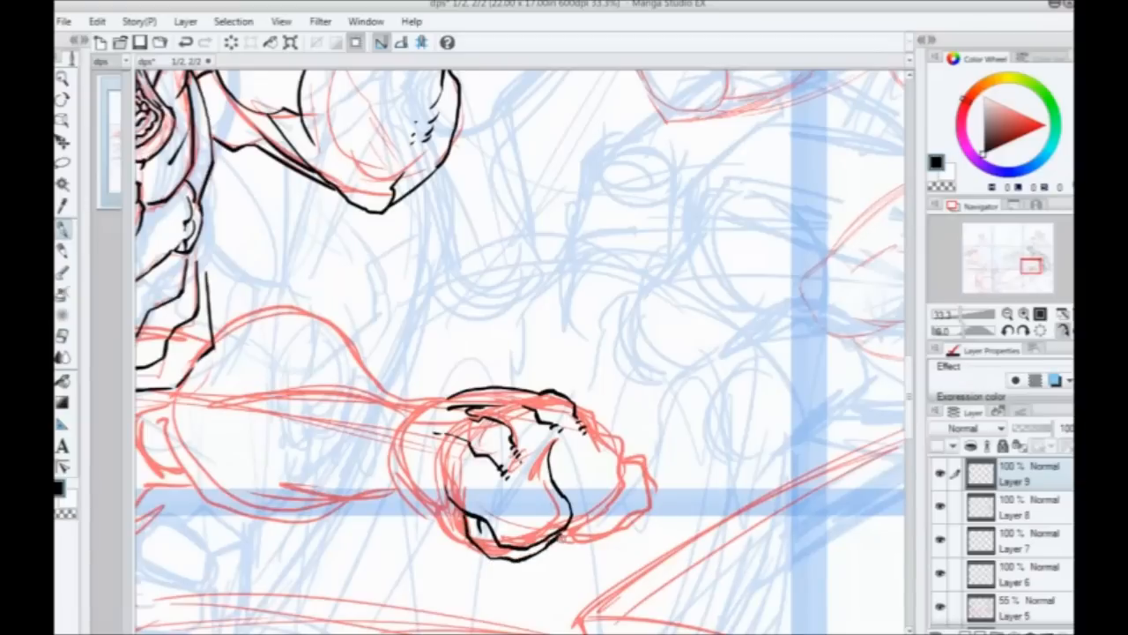
mouse_move(574, 406)
mouse_down()
mouse_move(610, 431)
mouse_move(628, 472)
mouse_move(604, 514)
mouse_move(572, 521)
mouse_up()
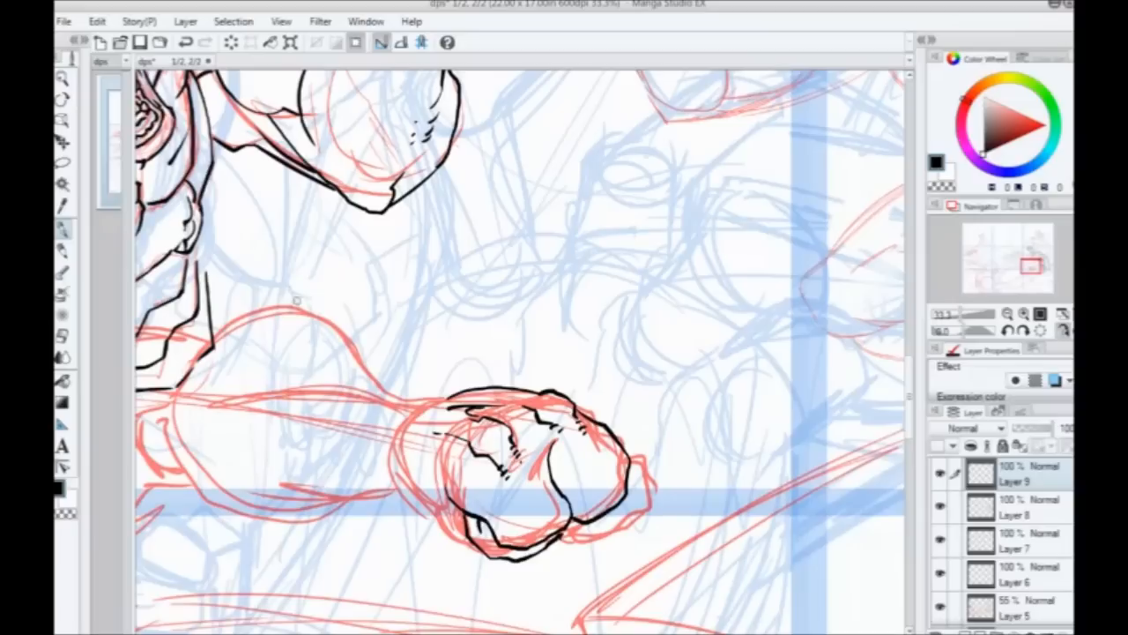
Step: Try inking the extended limb's bulge and inner contours with the Felt pen marker at size 0.60
drag(293, 462, 473, 482)
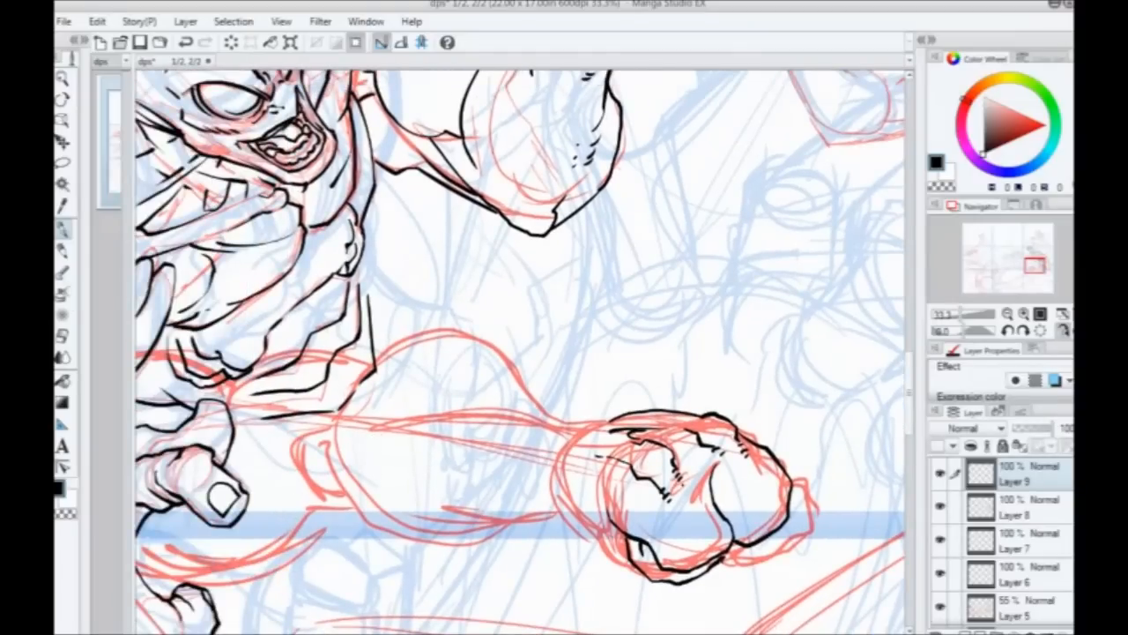
click(85, 41)
click(179, 78)
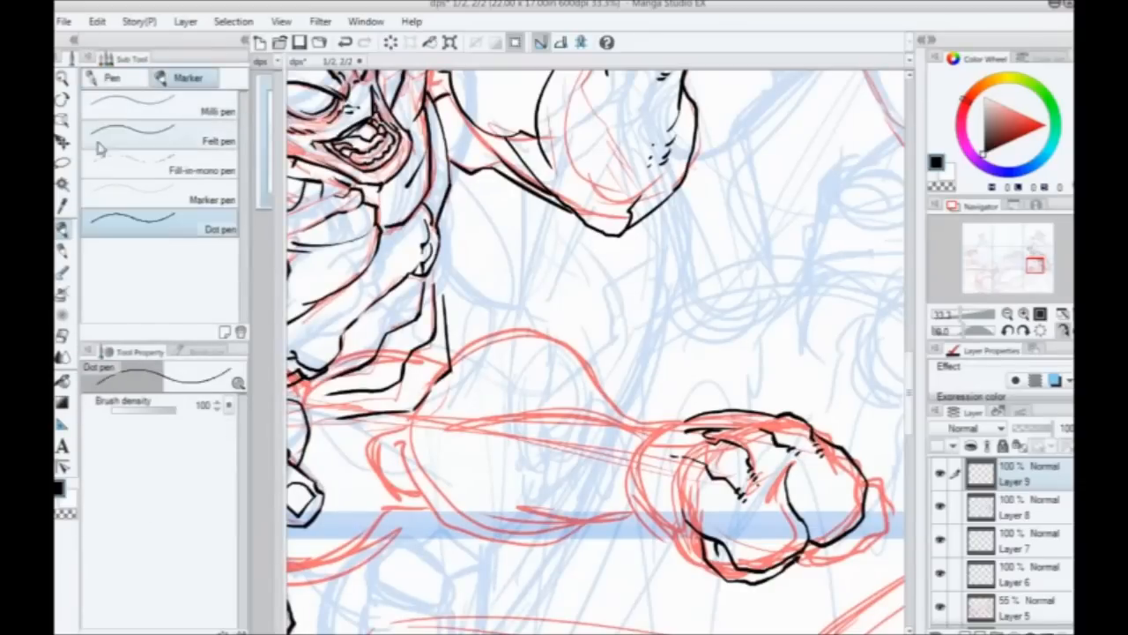
click(163, 134)
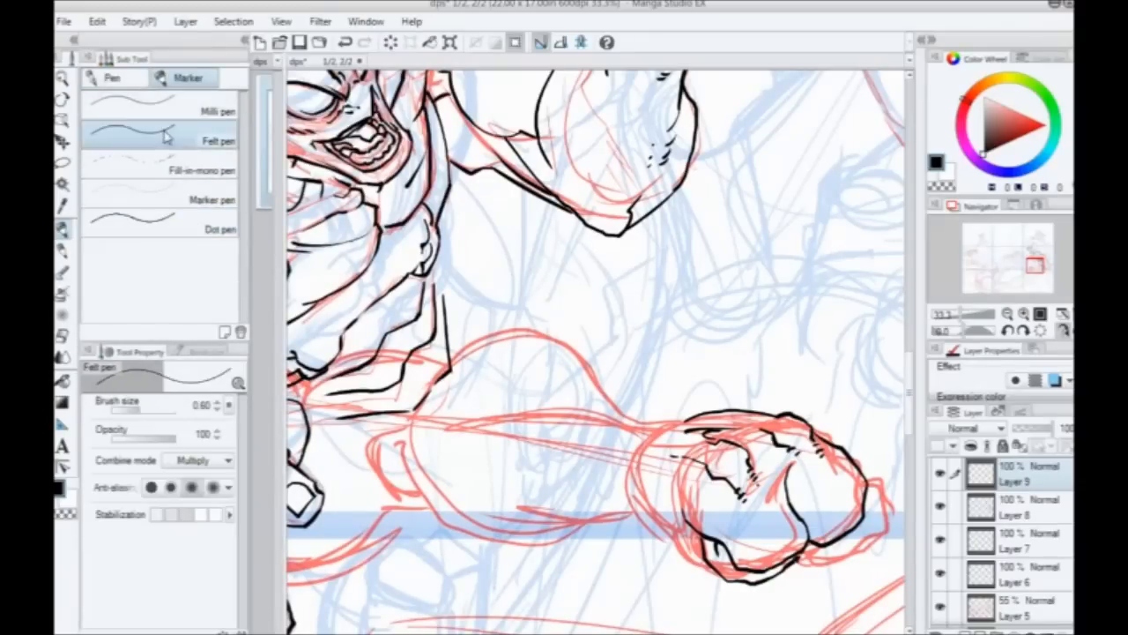
drag(641, 345, 527, 306)
key(ctrl+z)
mouse_move(670, 422)
mouse_down()
mouse_move(638, 420)
mouse_move(608, 386)
mouse_move(498, 341)
mouse_move(411, 427)
mouse_up()
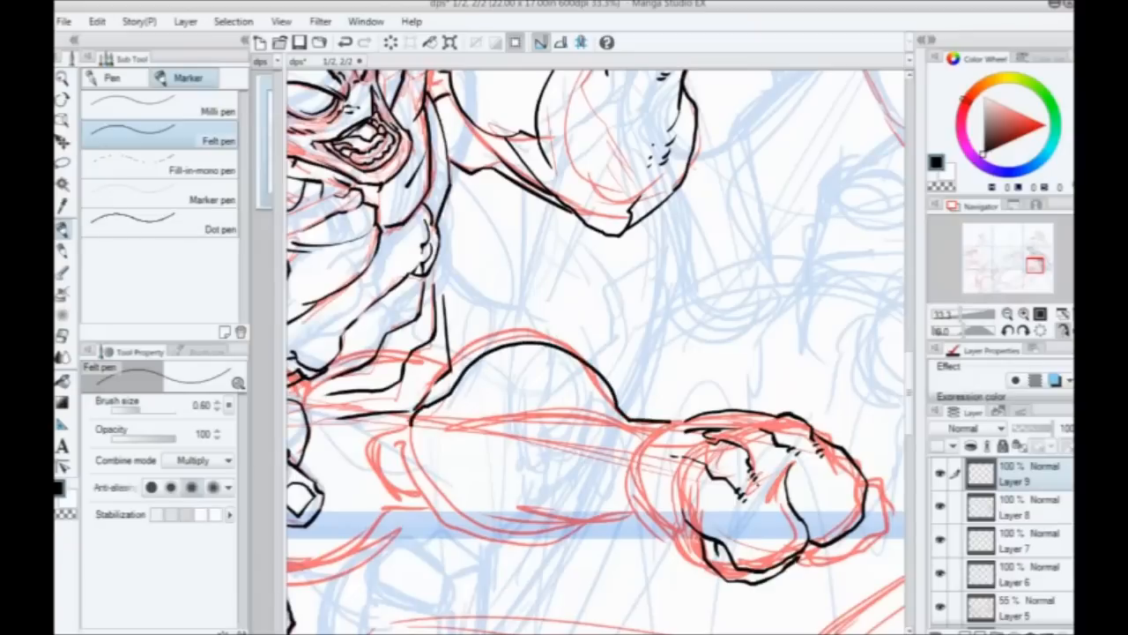
drag(668, 420, 493, 429)
mouse_move(654, 453)
mouse_down()
mouse_move(504, 491)
mouse_move(425, 443)
mouse_up()
mouse_move(514, 497)
mouse_down()
mouse_move(577, 524)
mouse_move(621, 524)
mouse_up()
Step: Raise the Felt pen size to 1.20 and try thicker contours along the limb's upper bulge and underside
key(])
key(])
key(])
key(])
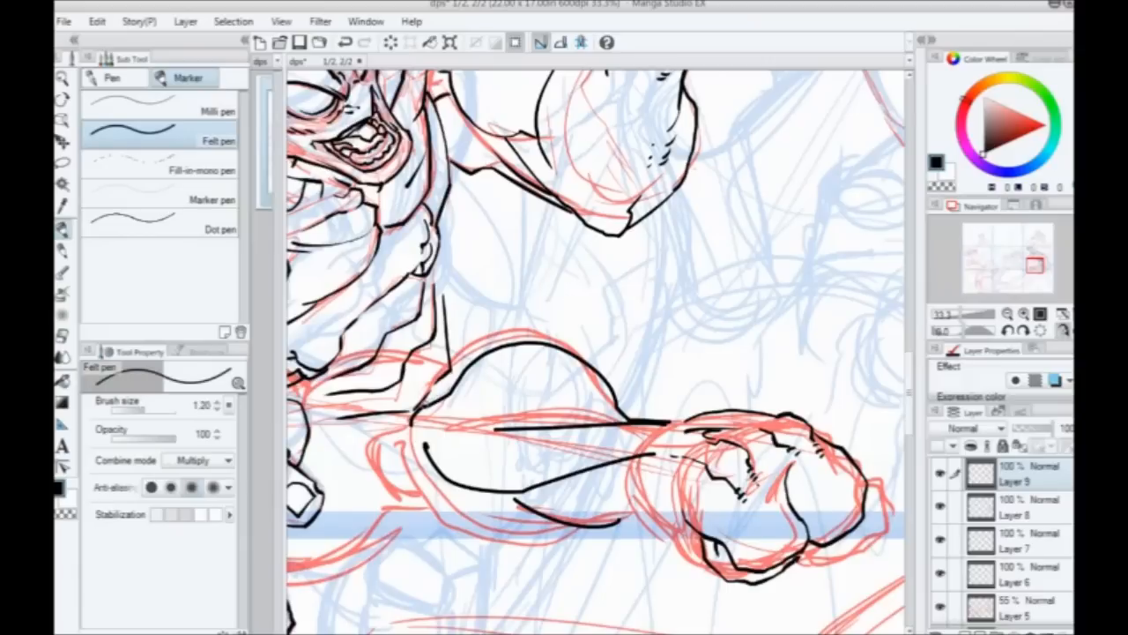
mouse_move(416, 408)
mouse_down()
mouse_move(500, 349)
mouse_move(531, 342)
mouse_move(579, 358)
mouse_move(633, 420)
mouse_move(671, 425)
mouse_up()
mouse_move(627, 520)
mouse_down()
mouse_move(550, 543)
mouse_move(446, 533)
mouse_move(418, 500)
mouse_up()
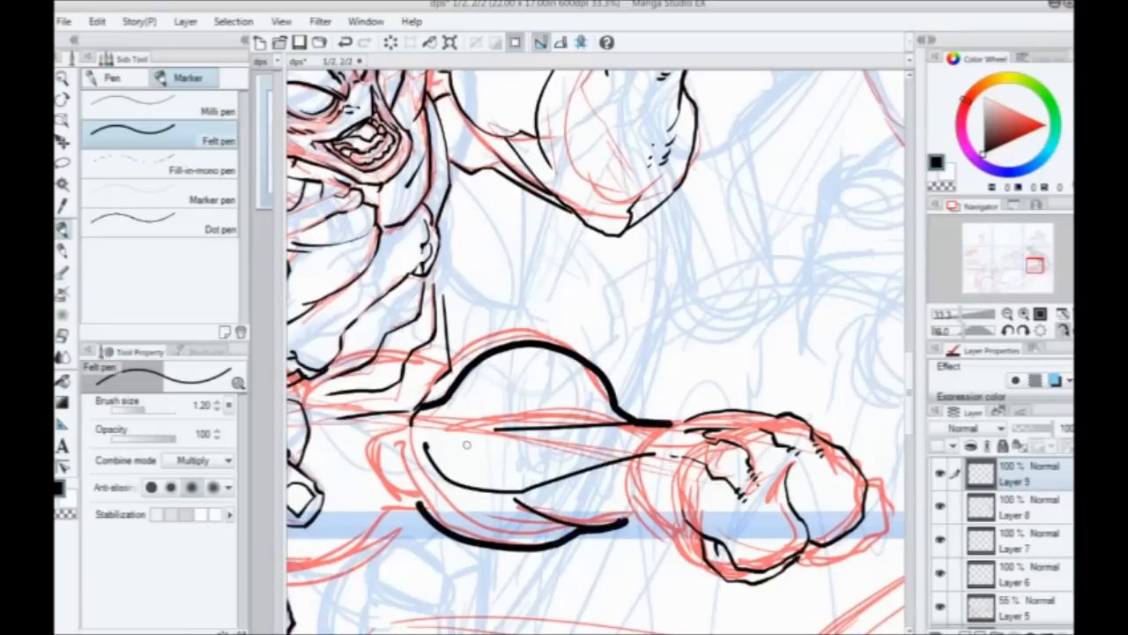
Step: Undo all the Felt pen strokes on the limb and switch back to the G-pen
key(ctrl+z)
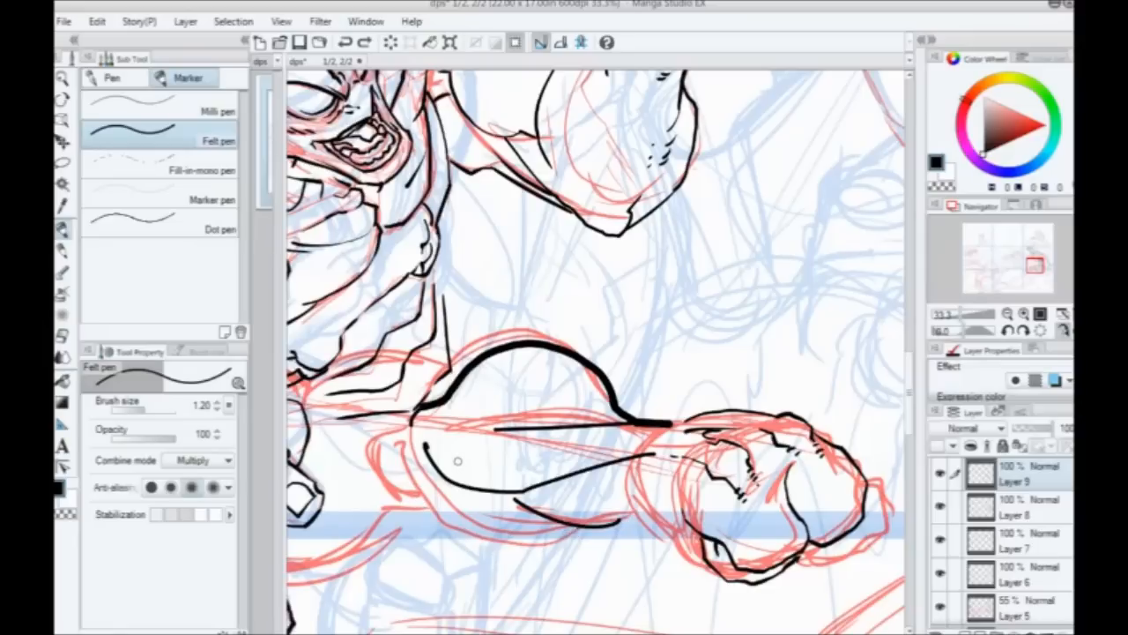
key(ctrl+z)
key(ctrl+z)
key(ctrl+z)
key(ctrl+z)
key(ctrl+z)
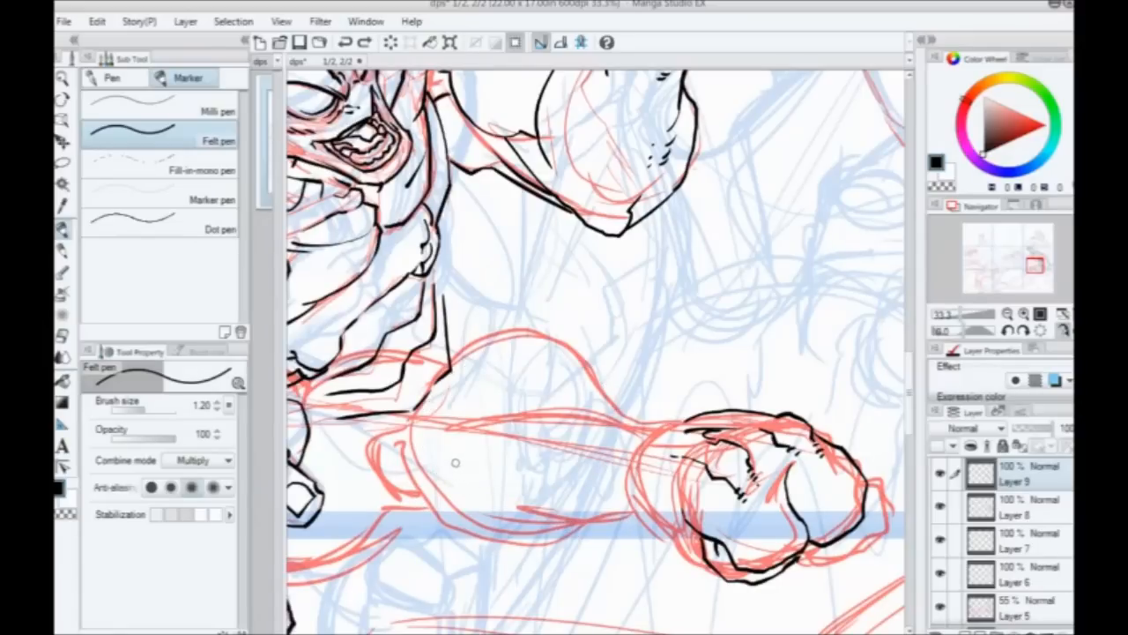
click(112, 78)
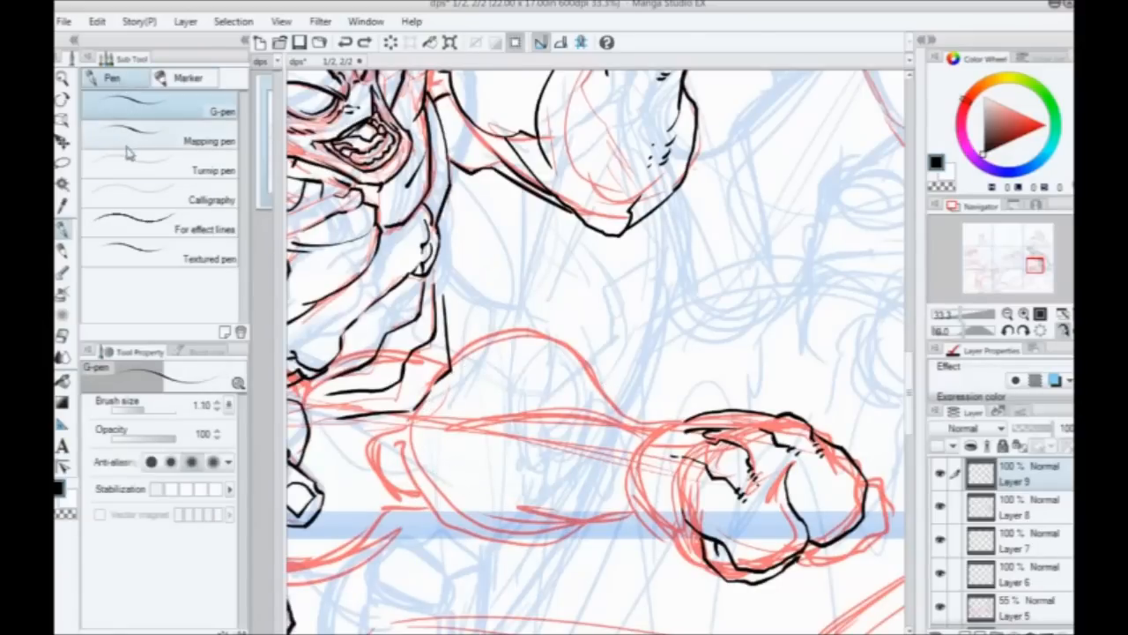
click(246, 41)
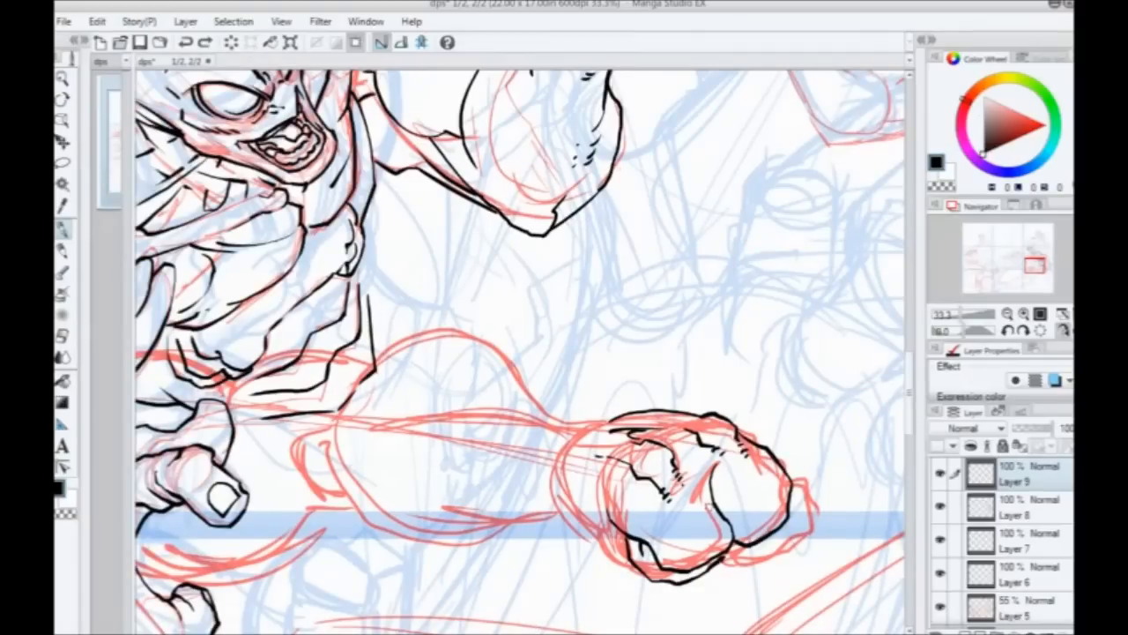
Step: Ink the inner crease and the small nailed lobe behind the limb's rounded end, redoing the lobe's outline once
drag(789, 486, 736, 516)
drag(599, 459, 492, 367)
mouse_move(677, 379)
mouse_down()
mouse_move(694, 381)
mouse_move(704, 446)
mouse_move(648, 478)
mouse_up()
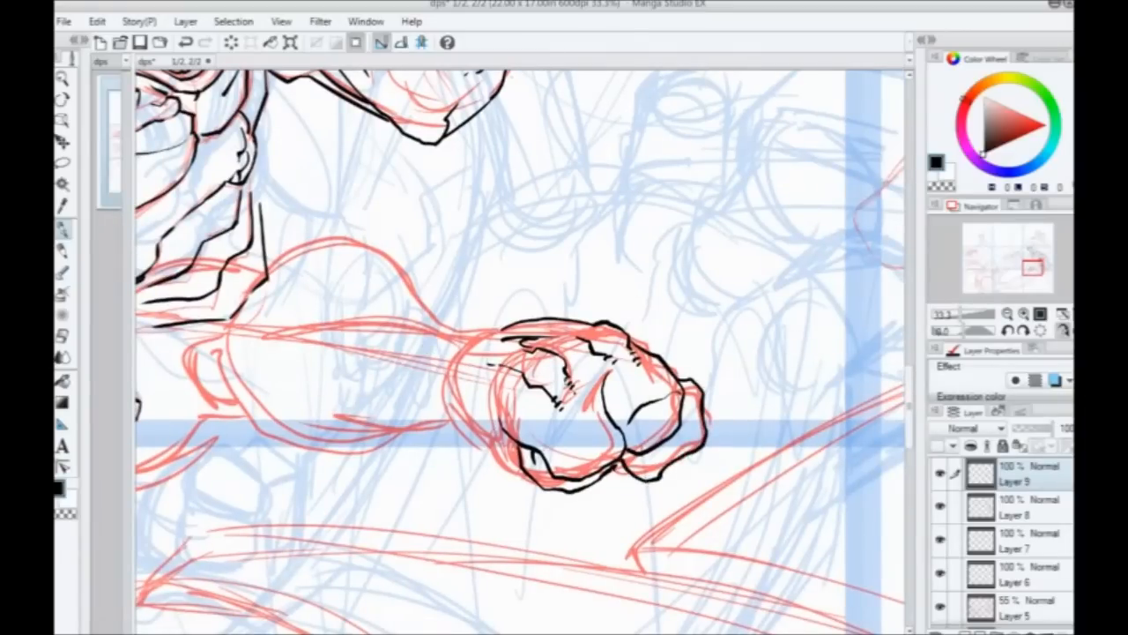
key(ctrl+z)
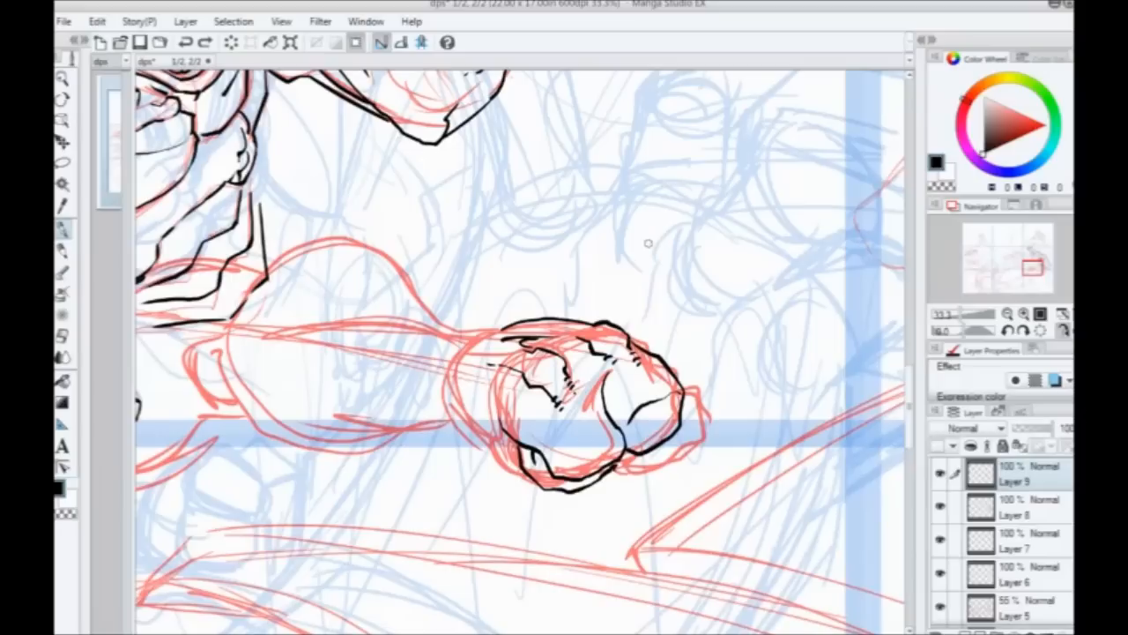
mouse_move(680, 377)
mouse_down()
mouse_move(712, 433)
mouse_move(648, 481)
mouse_move(633, 457)
mouse_move(670, 448)
mouse_move(655, 462)
mouse_move(646, 453)
mouse_up()
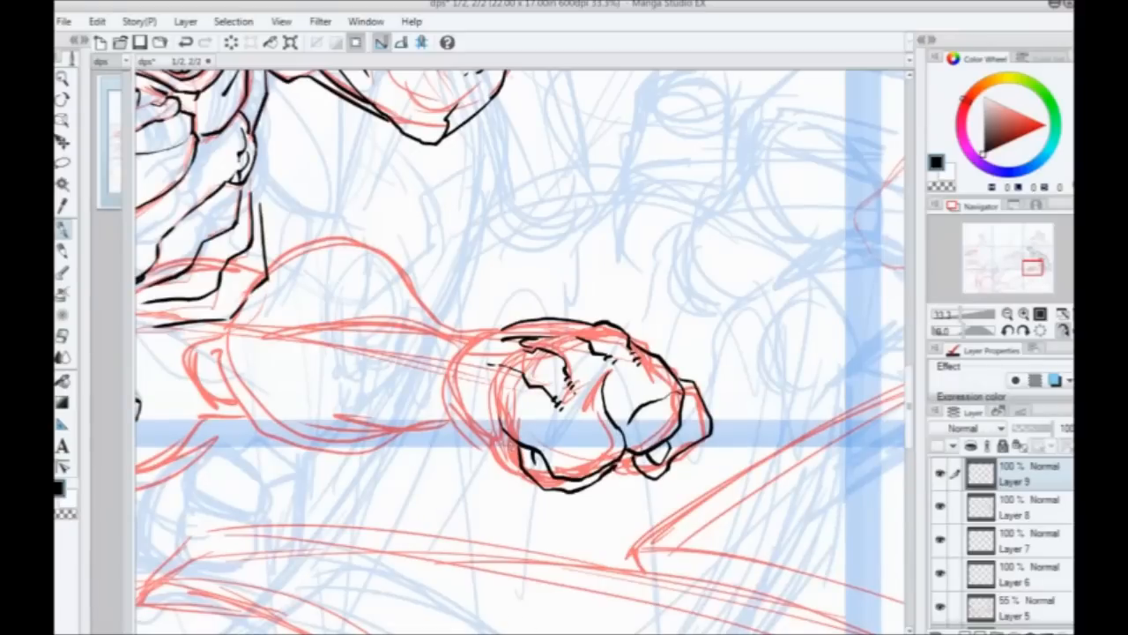
Step: Ink the narrow joint behind the rounded end, the short hatch marks and the elongated muscle along the limb's top
mouse_move(518, 439)
mouse_down()
mouse_move(471, 440)
mouse_move(422, 395)
mouse_move(440, 404)
mouse_move(407, 392)
mouse_up()
drag(397, 385, 367, 409)
drag(534, 335, 442, 330)
drag(439, 330, 422, 336)
drag(417, 332, 401, 336)
drag(356, 394, 500, 425)
mouse_move(622, 363)
mouse_down()
mouse_move(578, 343)
mouse_move(462, 328)
mouse_move(438, 360)
mouse_up()
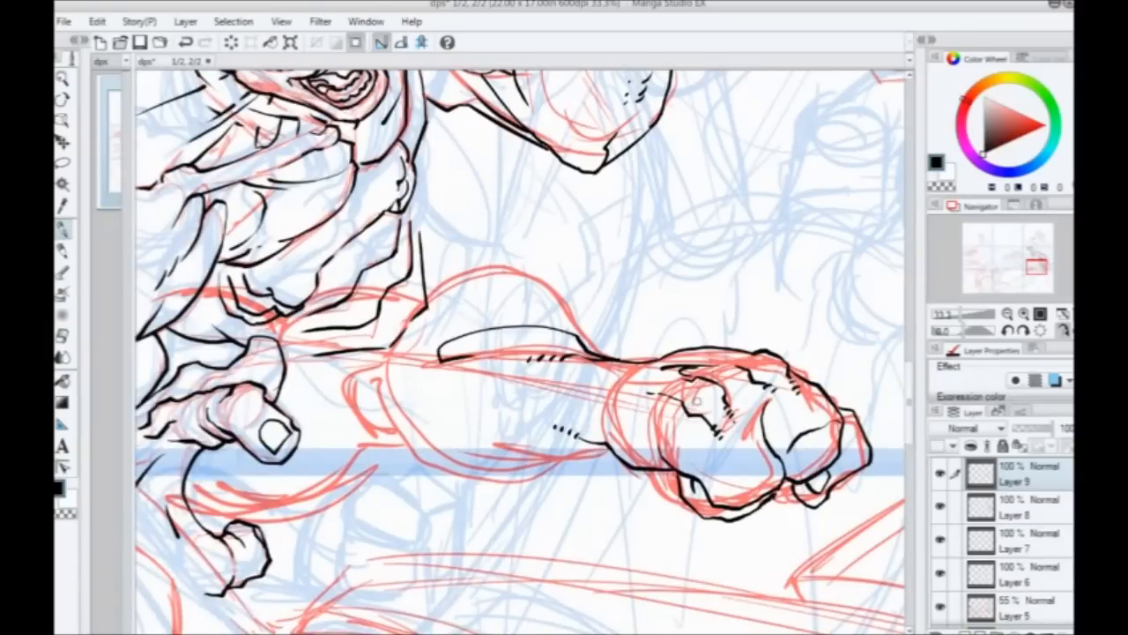
Step: Ink the large rounded bulge on the limb's upper edge, its straight underside contour and the joint at its inner end
mouse_move(608, 356)
mouse_down()
mouse_move(571, 306)
mouse_move(536, 285)
mouse_move(483, 280)
mouse_move(410, 303)
mouse_move(369, 367)
mouse_up()
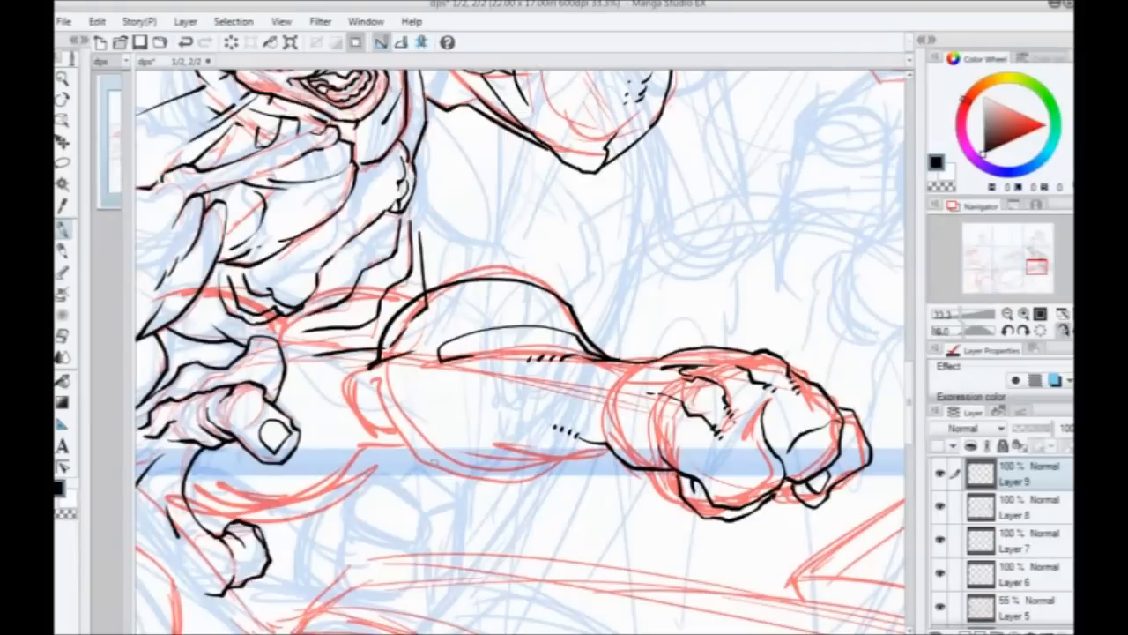
drag(421, 419, 440, 401)
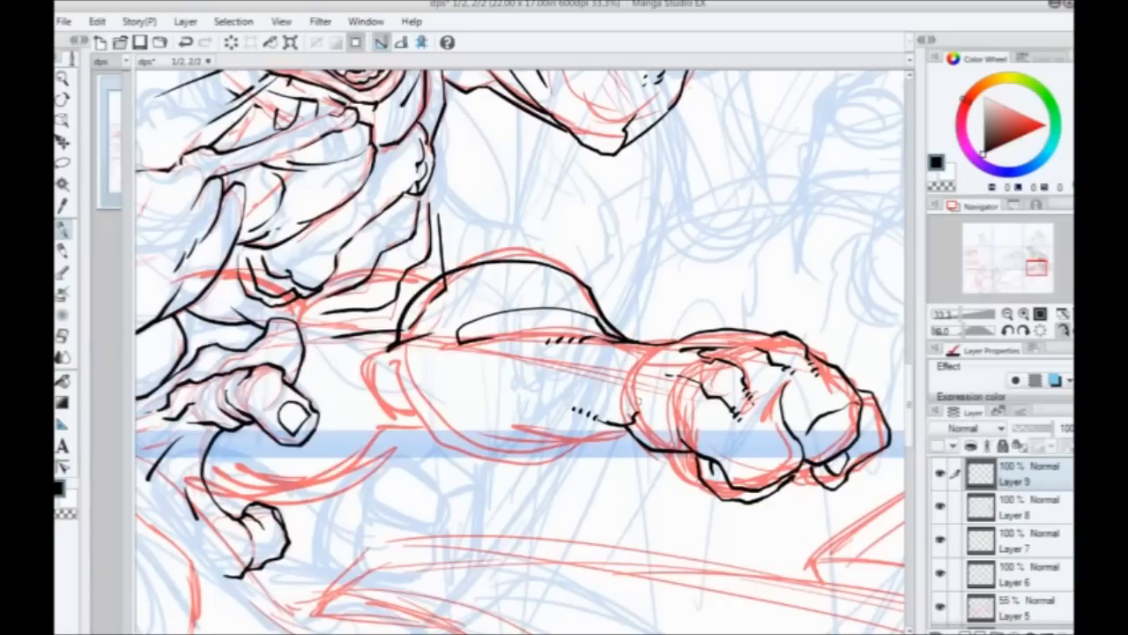
mouse_move(621, 422)
mouse_down()
mouse_move(453, 419)
mouse_move(383, 399)
mouse_move(371, 381)
mouse_move(368, 399)
mouse_up()
key(ctrl+z)
key(ctrl+z)
drag(373, 386, 369, 388)
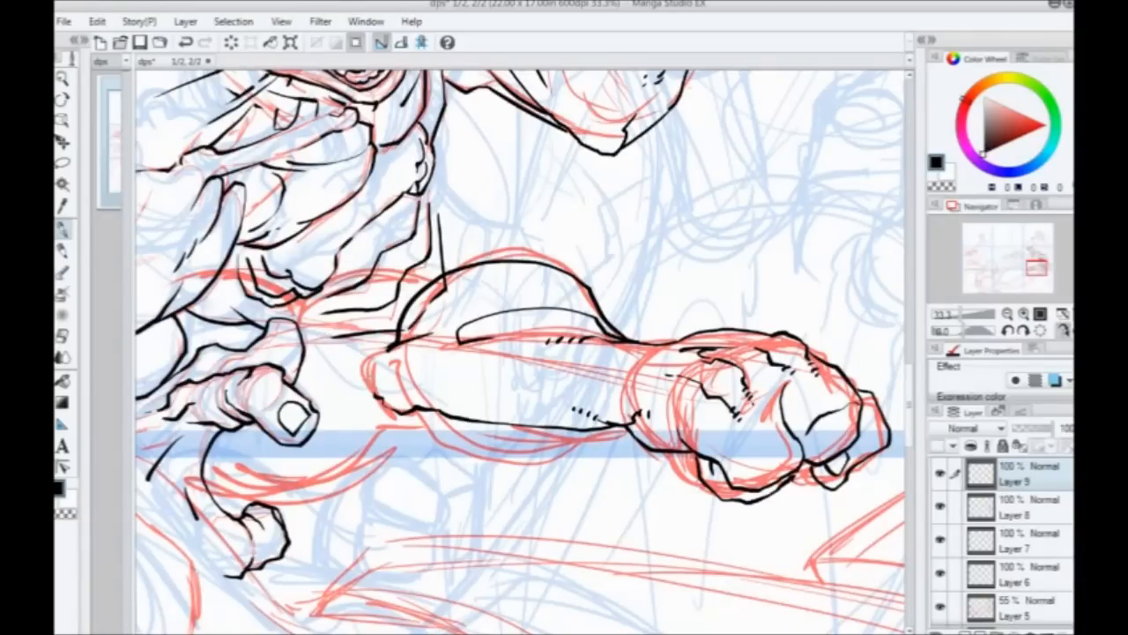
Step: Ink short hatch marks beside the joint, the rounded bulge under the limb and the long muscle contour inside it
key(ctrl+z)
mouse_move(368, 380)
mouse_down()
mouse_move(374, 395)
mouse_move(357, 388)
mouse_up()
mouse_move(596, 430)
mouse_down()
mouse_move(514, 462)
mouse_move(455, 450)
mouse_move(402, 411)
mouse_up()
key(ctrl+z)
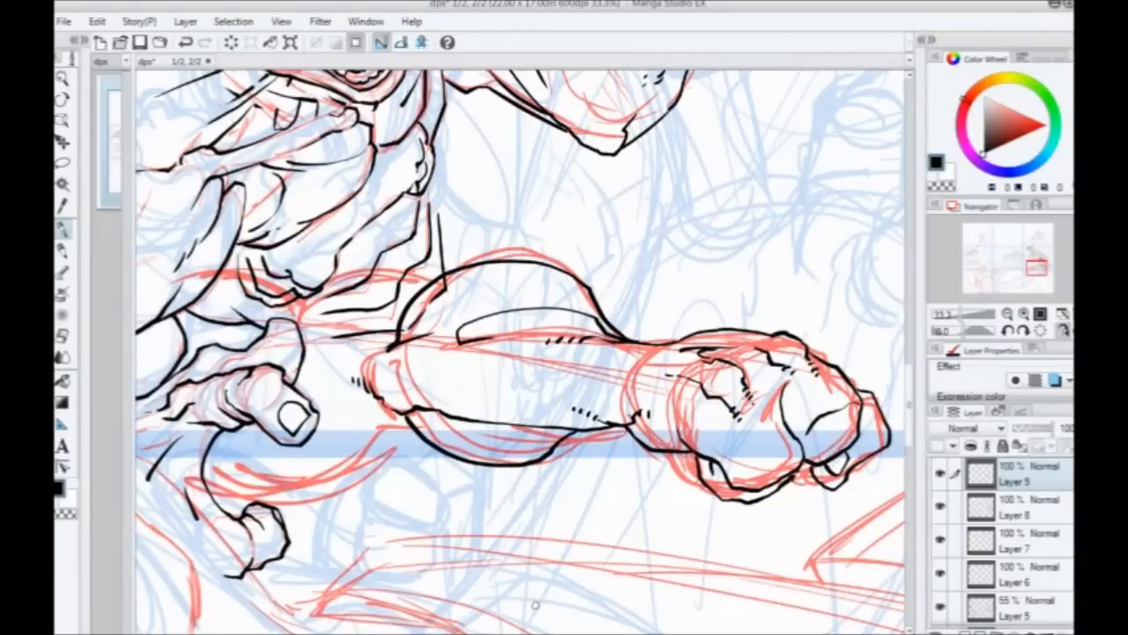
mouse_move(427, 349)
mouse_down()
mouse_move(424, 388)
mouse_move(548, 352)
mouse_move(670, 341)
mouse_up()
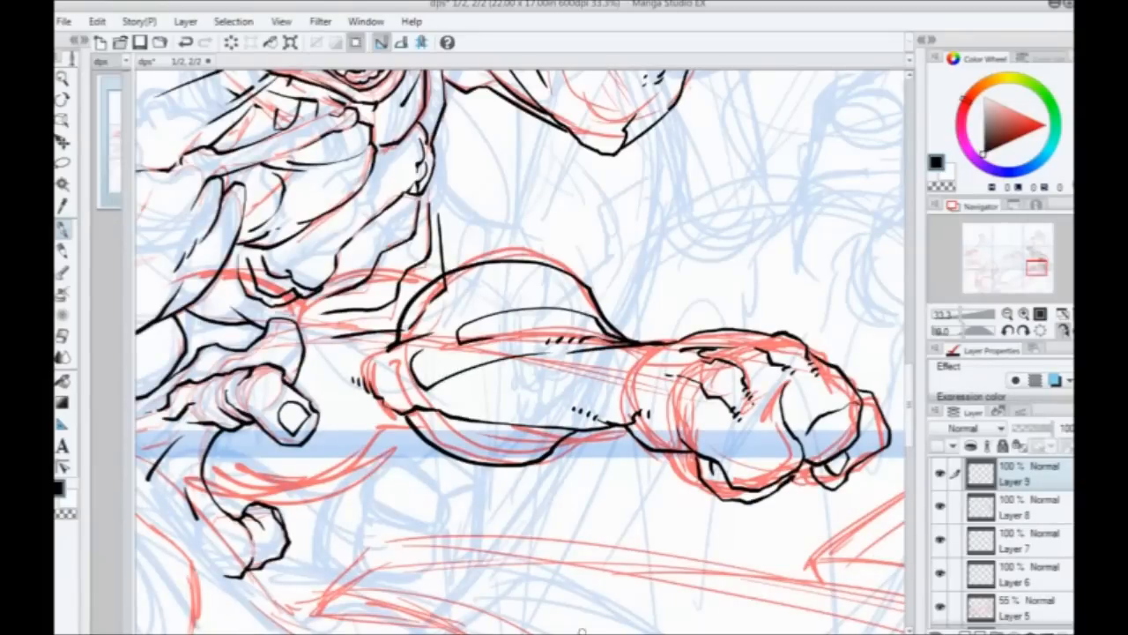
Step: Mirror the canvas view and ink the contour behind the joint plus the underside and inner crease of the folded limb below the hand
click(1063, 330)
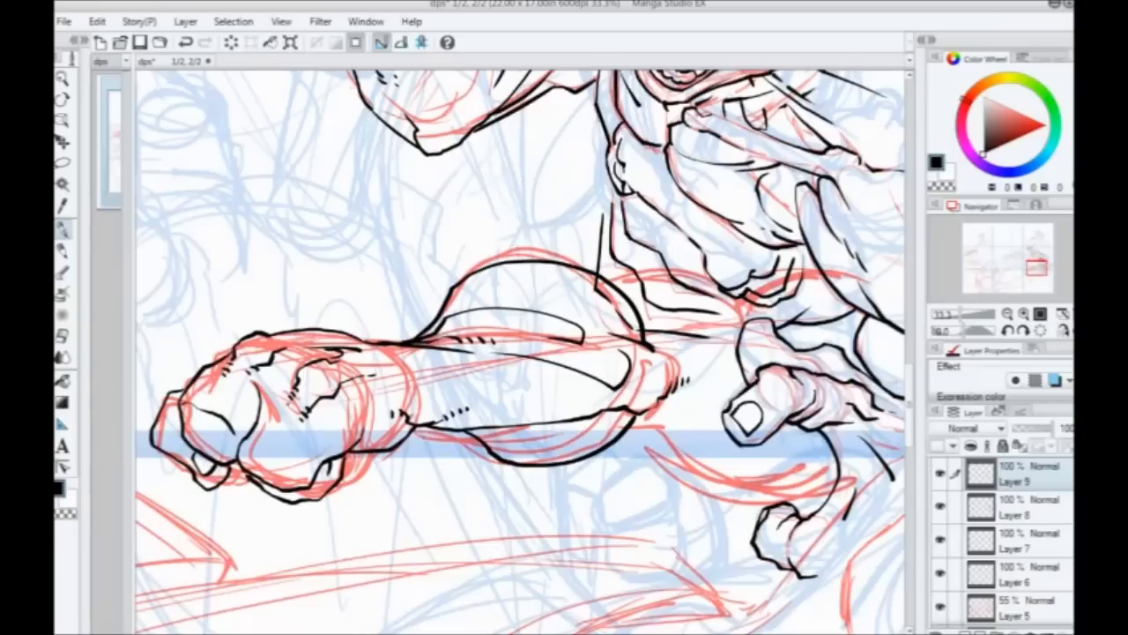
drag(530, 477, 415, 456)
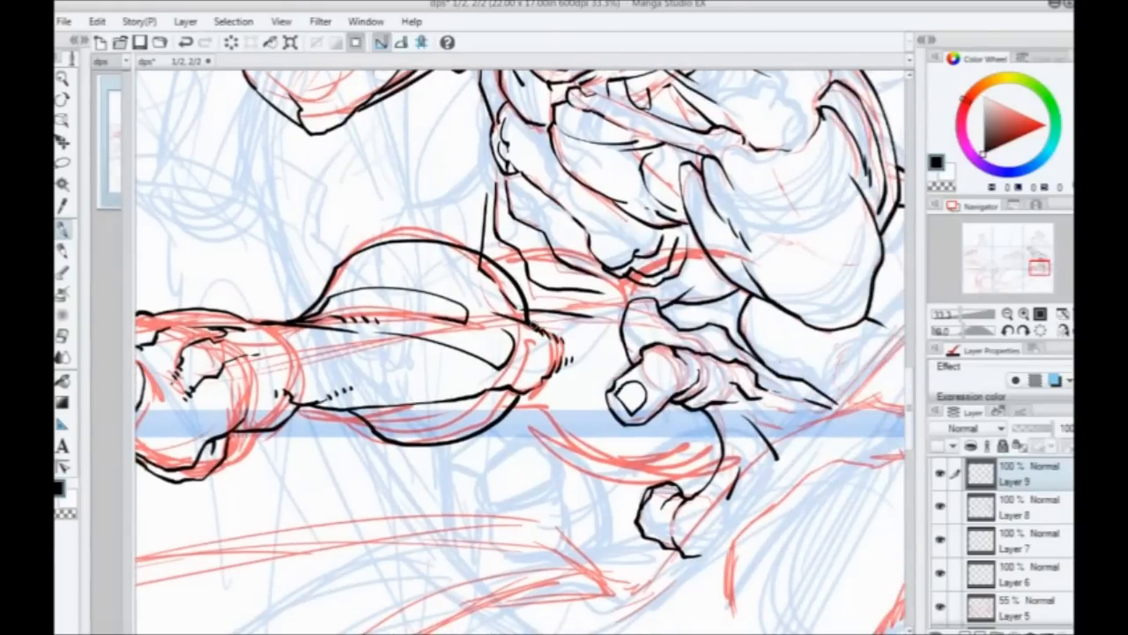
drag(441, 343, 380, 329)
drag(449, 389, 542, 398)
mouse_move(458, 388)
mouse_down()
mouse_move(490, 428)
mouse_move(575, 472)
mouse_move(638, 476)
mouse_up()
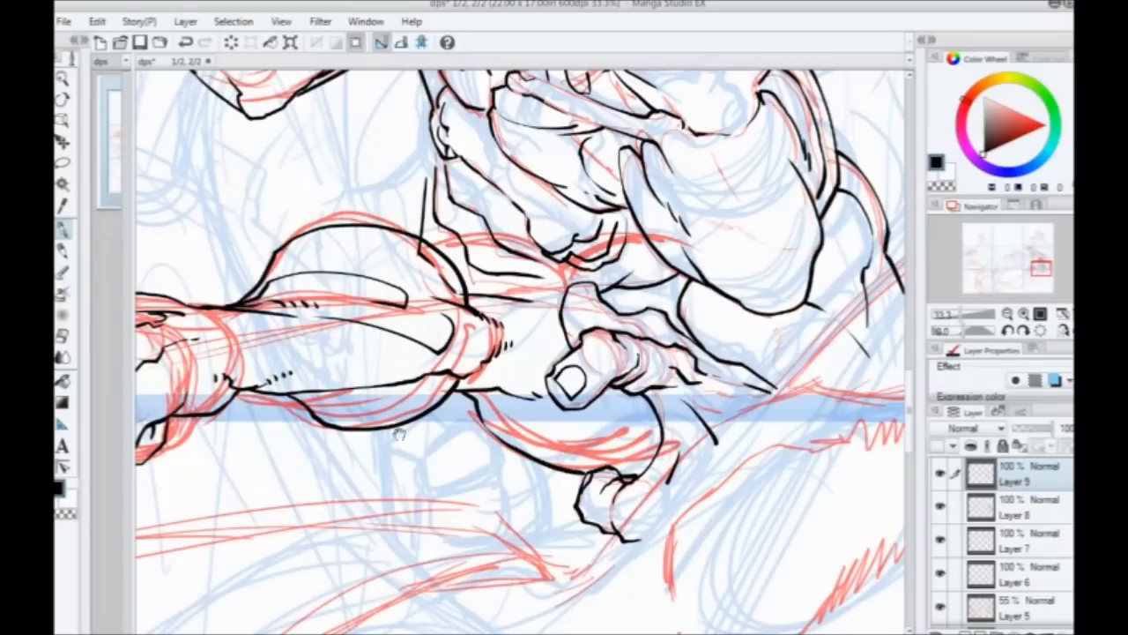
drag(398, 432, 362, 440)
drag(534, 430, 621, 430)
key(ctrl+z)
mouse_move(525, 425)
mouse_down()
mouse_move(558, 436)
mouse_move(626, 430)
mouse_up()
Step: Ink the curved upper contours of both thighs where they meet the torso, redoing the first stroke
drag(444, 444, 505, 531)
drag(519, 404, 494, 402)
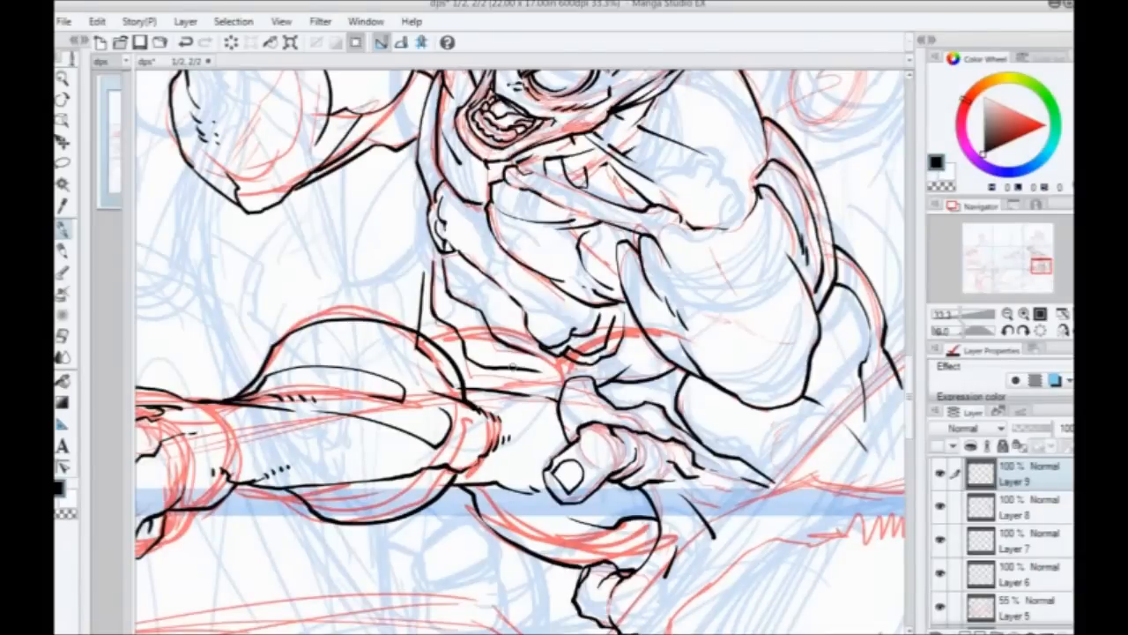
mouse_move(430, 345)
mouse_down()
mouse_move(460, 330)
mouse_move(546, 340)
mouse_move(575, 377)
mouse_move(597, 333)
mouse_move(647, 335)
mouse_move(651, 348)
mouse_up()
key(ctrl+z)
drag(569, 357, 645, 341)
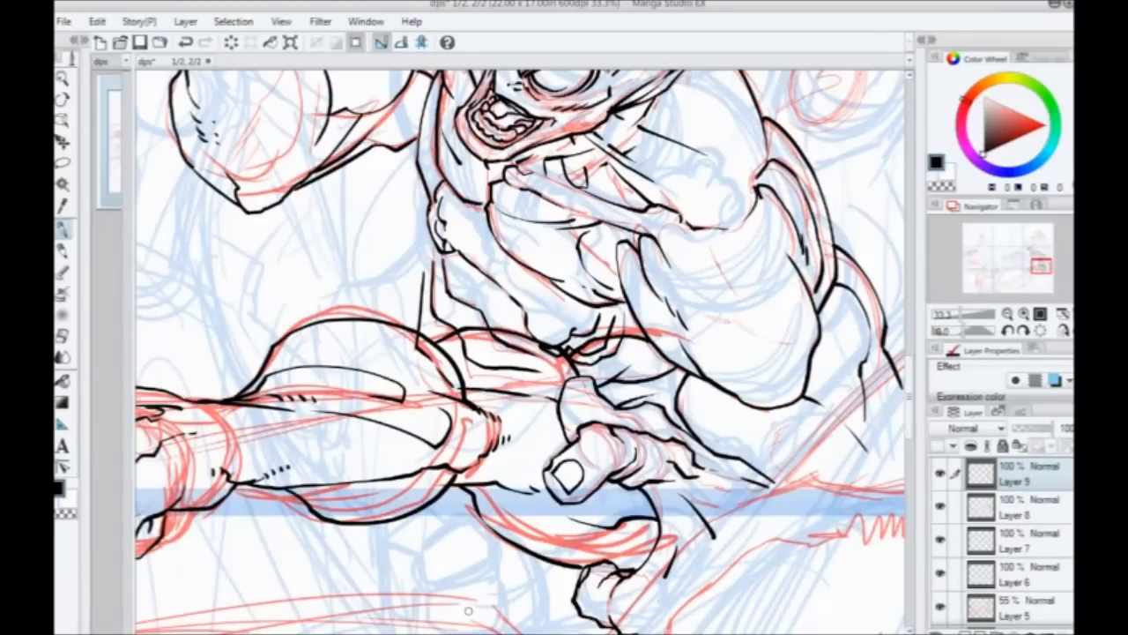
Step: Switch to Layer 8 and clear the torso lines that run through the newly inked thighs
click(1010, 507)
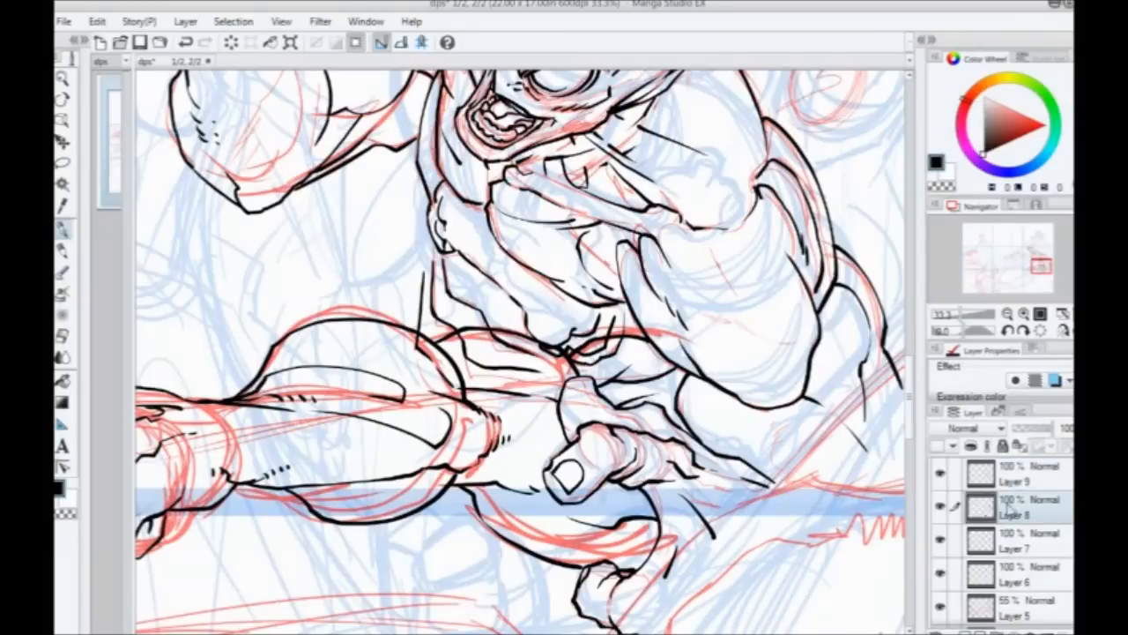
click(940, 507)
click(941, 506)
key(ctrl+z)
mouse_move(533, 367)
mouse_down()
mouse_move(519, 354)
mouse_move(485, 356)
mouse_move(482, 384)
mouse_move(517, 396)
mouse_move(440, 370)
mouse_move(414, 340)
mouse_up()
mouse_move(475, 377)
mouse_down()
mouse_move(459, 334)
mouse_move(554, 353)
mouse_up()
drag(458, 303, 436, 401)
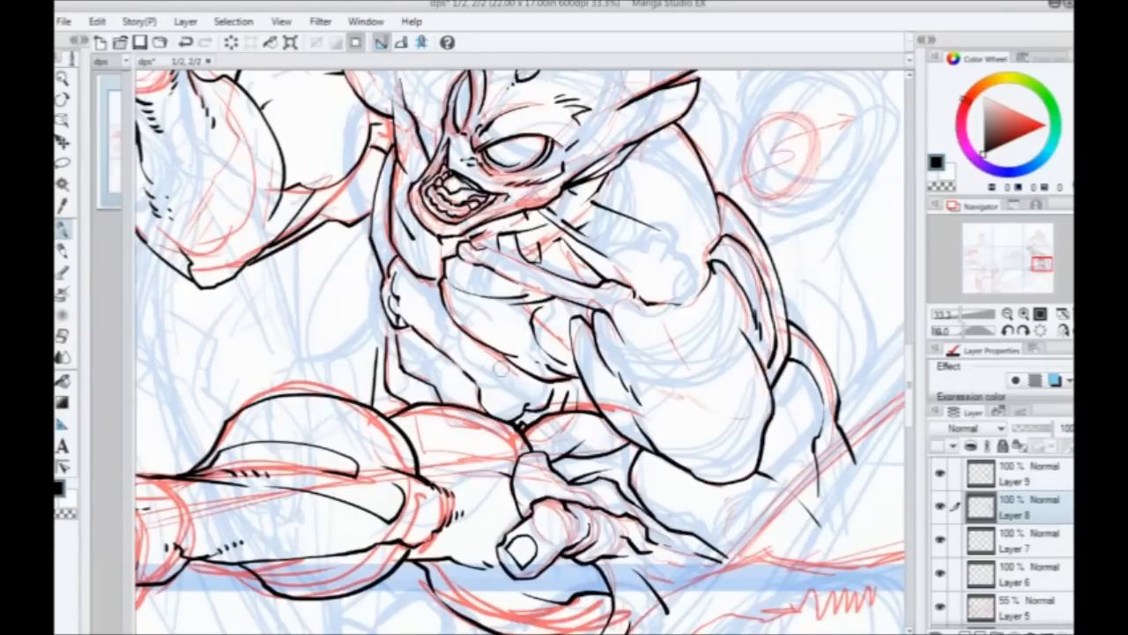
Step: Ink a jagged muscle crease with short hatch marks along the extended limb, just behind its narrow joint
scroll(490, 419, down, 3)
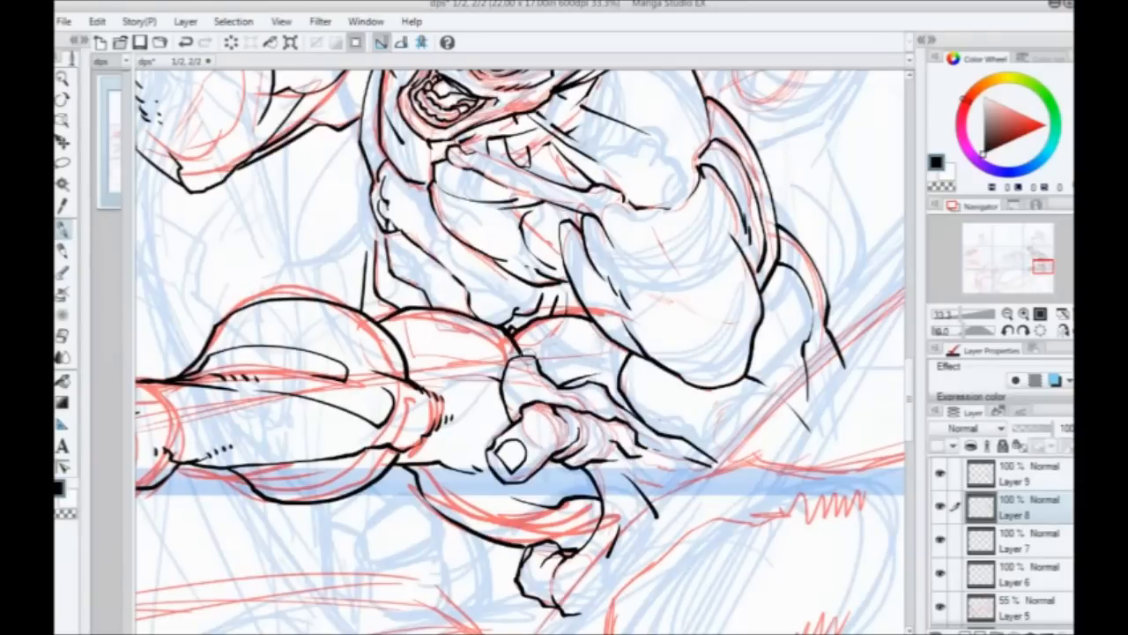
drag(444, 563, 492, 486)
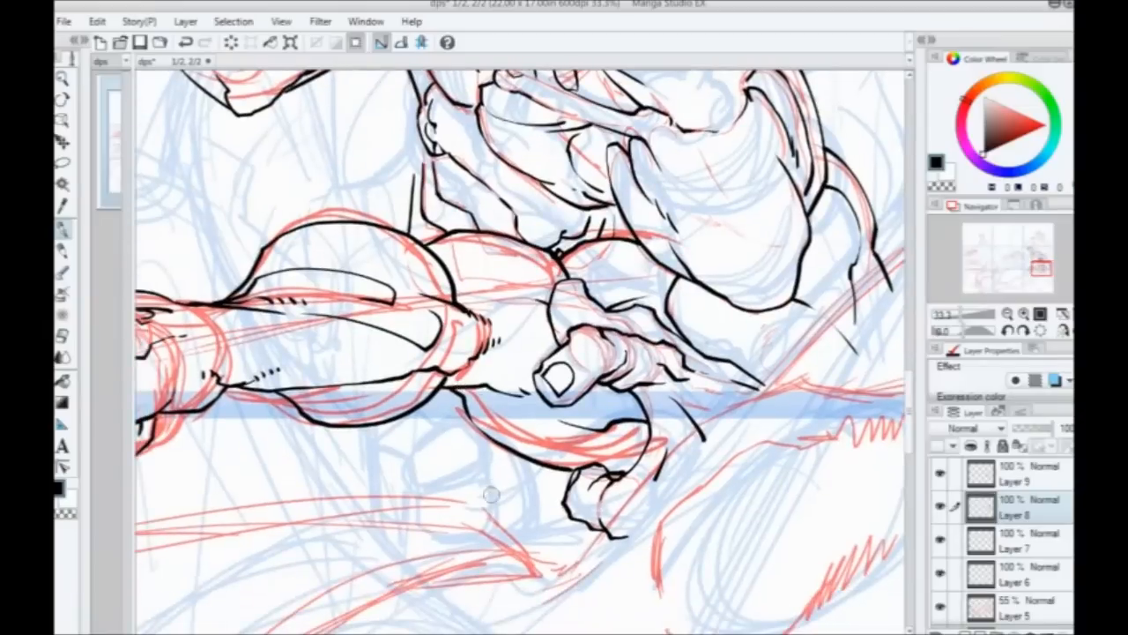
drag(375, 454, 557, 516)
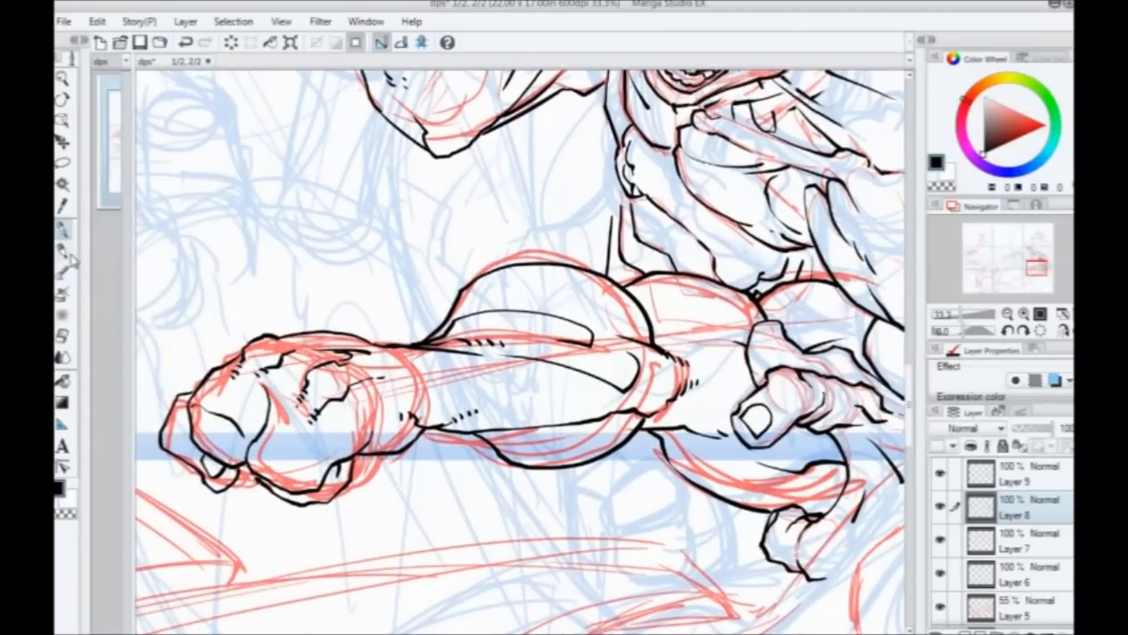
drag(659, 432, 615, 453)
mouse_move(407, 401)
mouse_down()
mouse_move(506, 409)
mouse_move(482, 393)
mouse_move(514, 395)
mouse_up()
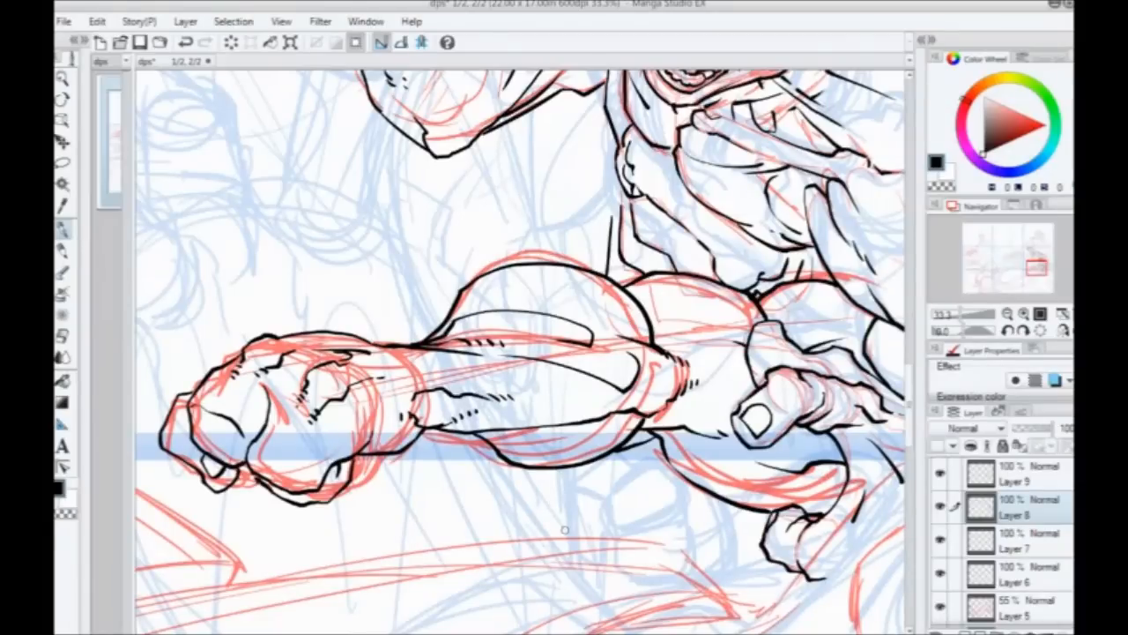
Step: Ink the curved inner contour on the limb's rounded end, redoing it once, and add short detail strokes toward the narrow joint
drag(227, 430, 284, 439)
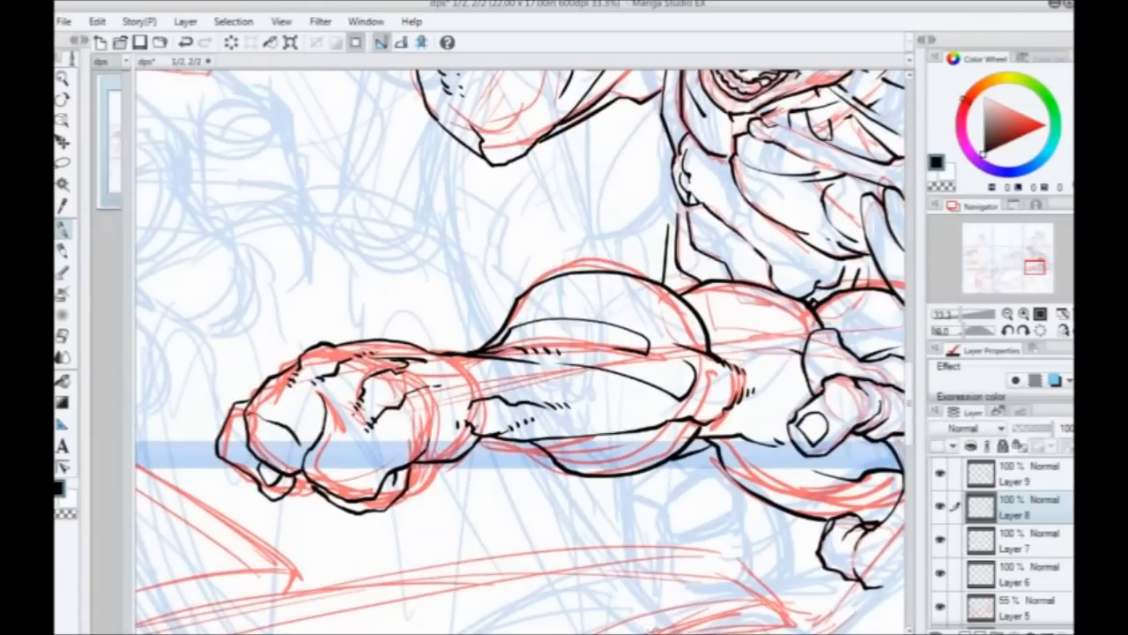
drag(325, 395, 316, 444)
key(ctrl+z)
drag(326, 402, 315, 447)
drag(475, 355, 452, 356)
Step: Hide the red sketch on Layer 5 and save the document
click(939, 608)
mouse_move(451, 470)
mouse_down()
mouse_move(410, 529)
mouse_move(344, 578)
mouse_up()
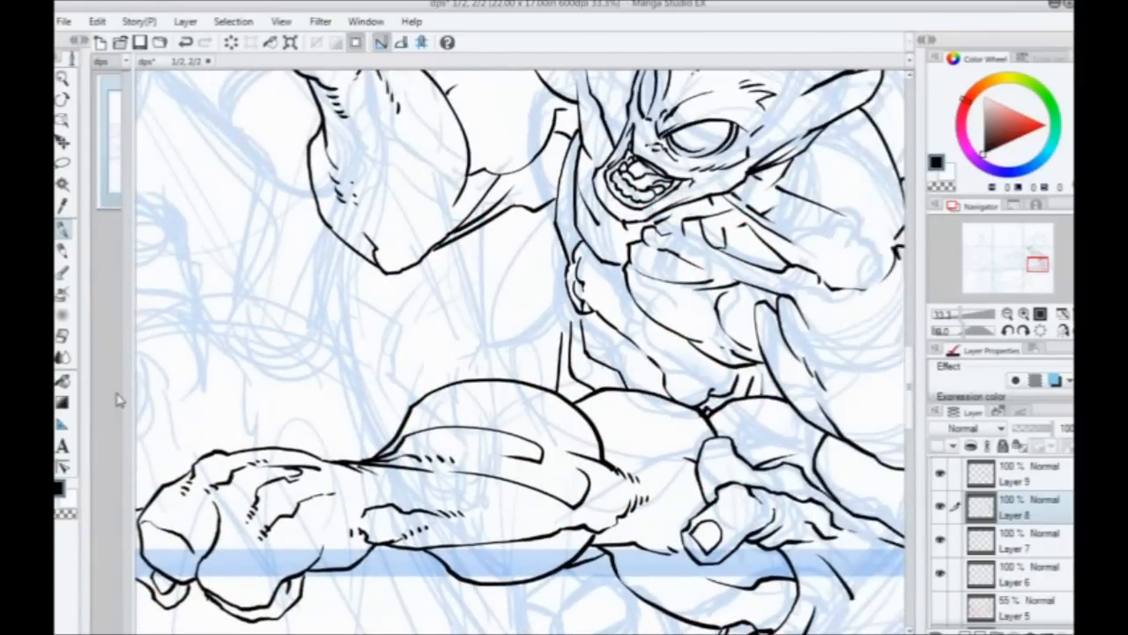
key(ctrl+minus)
key(ctrl+minus)
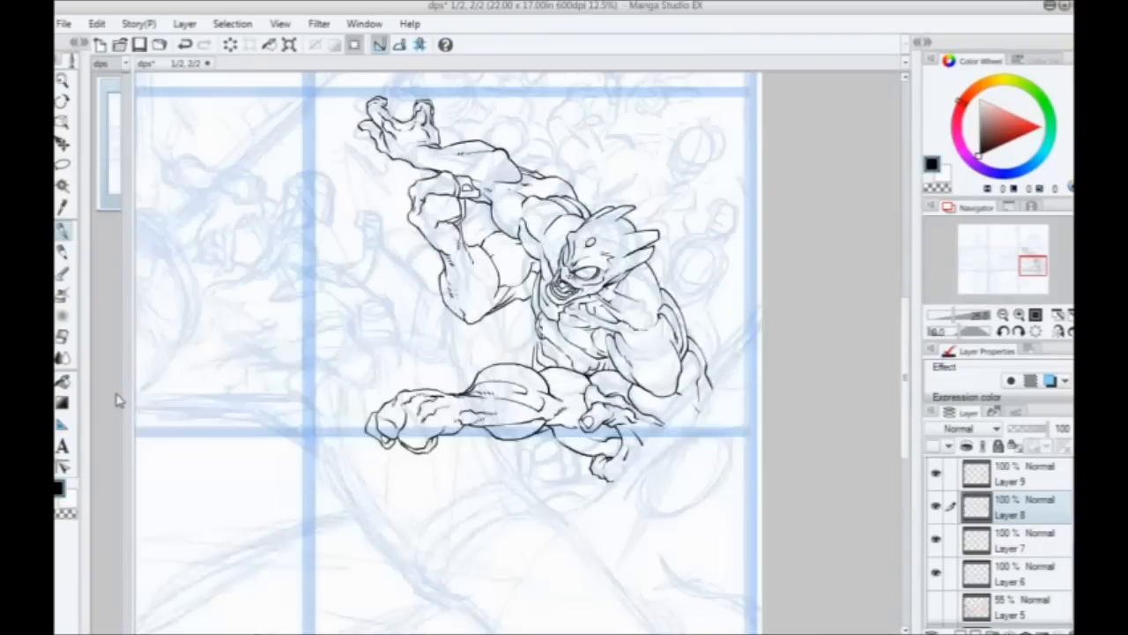
drag(368, 461, 367, 444)
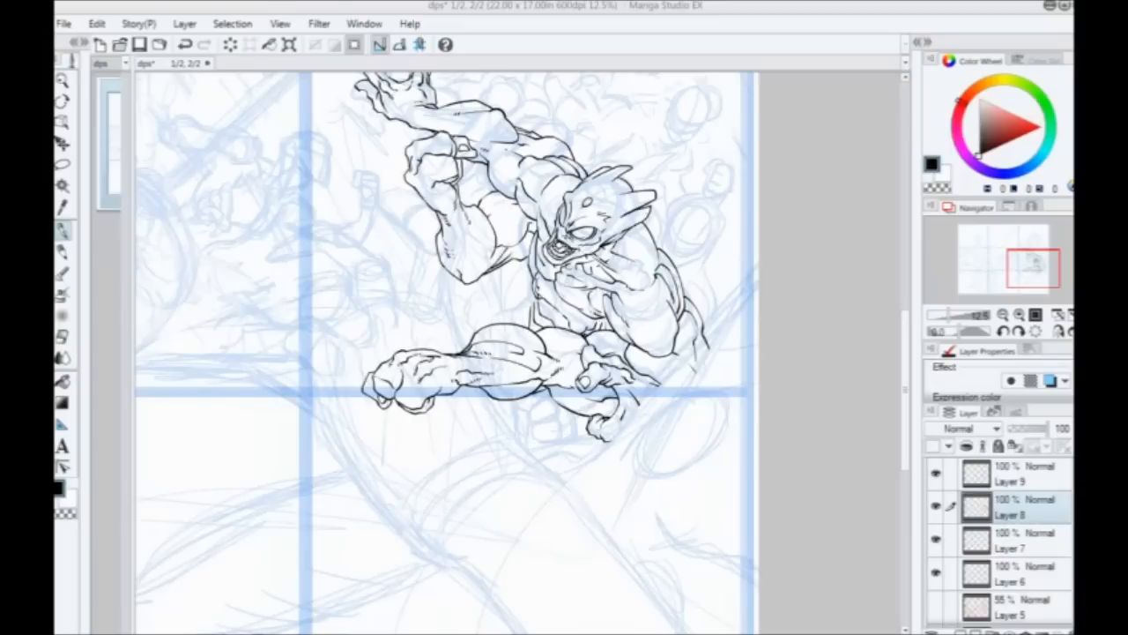
key(ctrl+s)
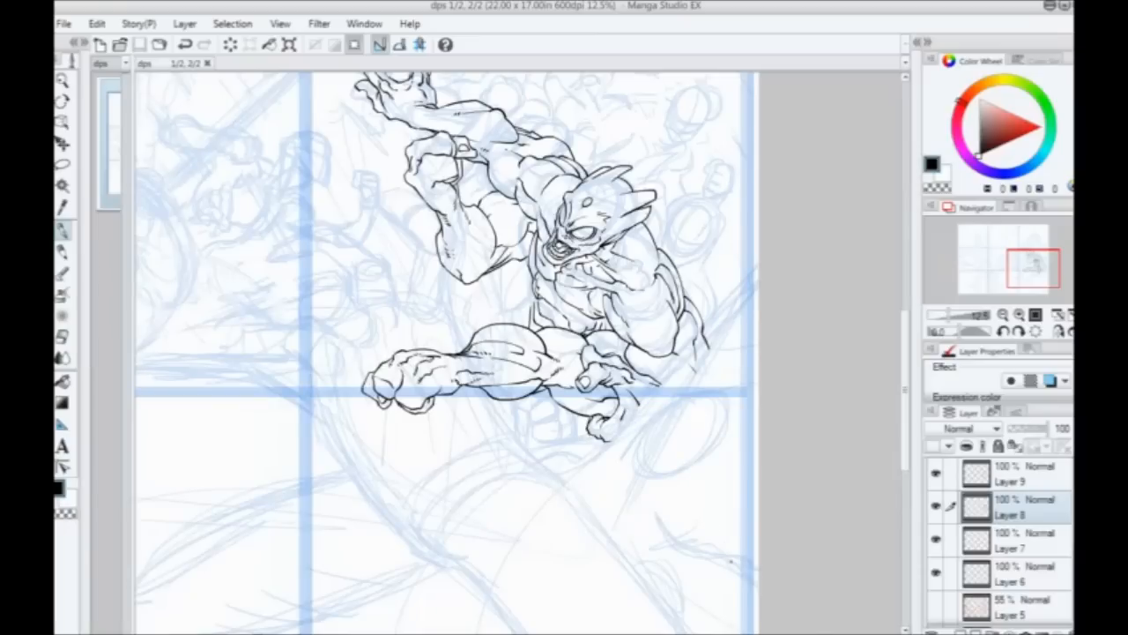
Step: Examine the inked character up close and at full-figure size, checking the extended limb, arms, masked face and torso
drag(541, 384, 532, 381)
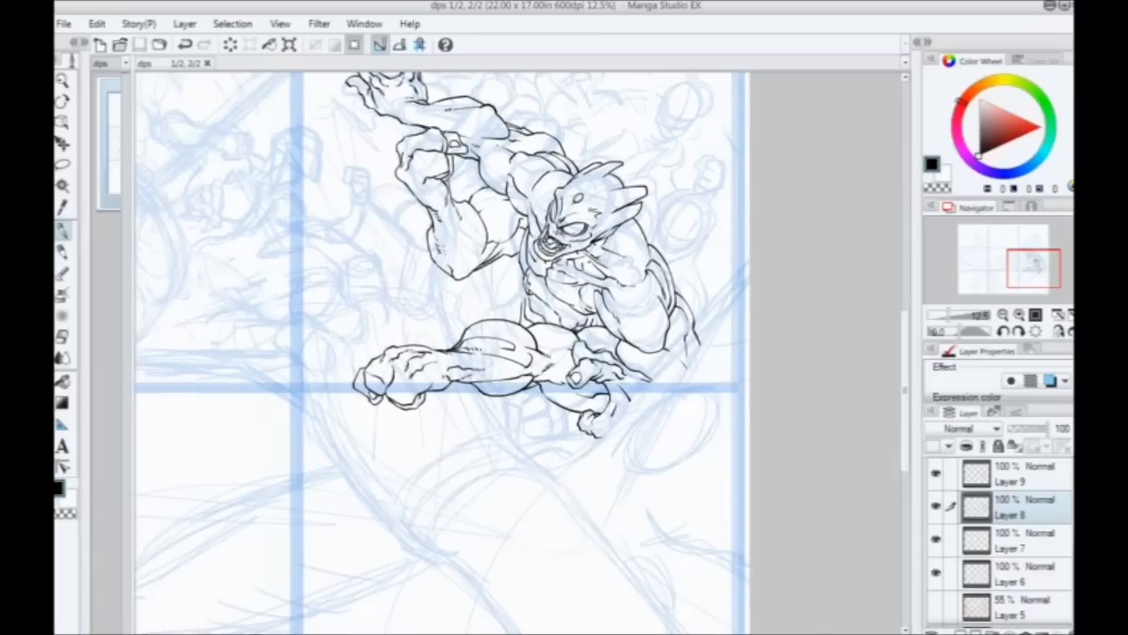
scroll(530, 376, up, 3)
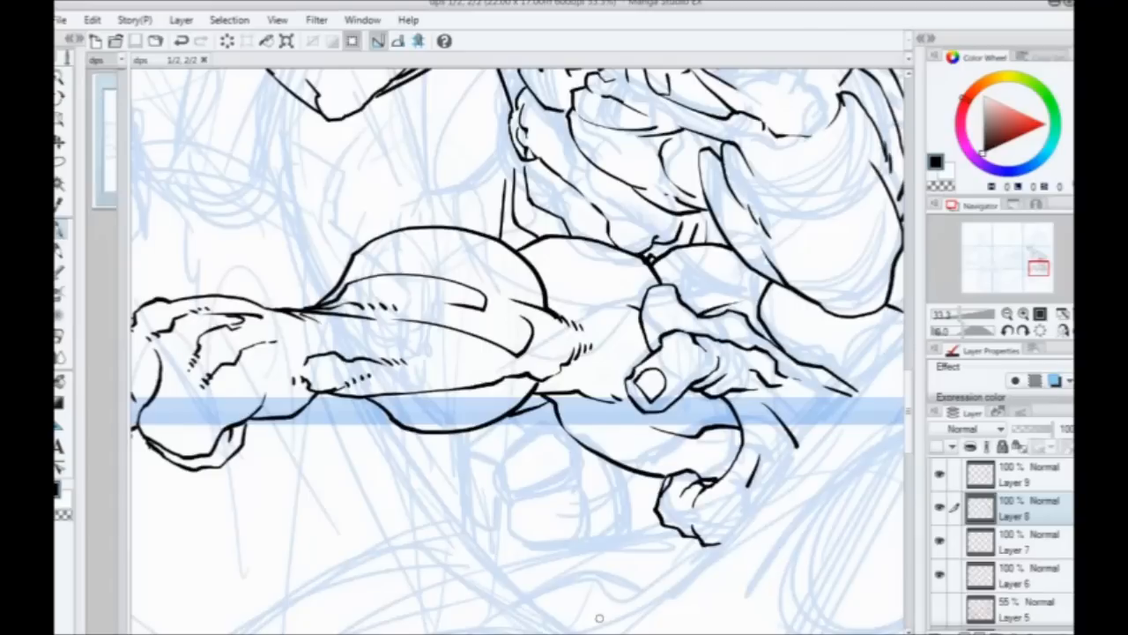
drag(444, 409, 484, 464)
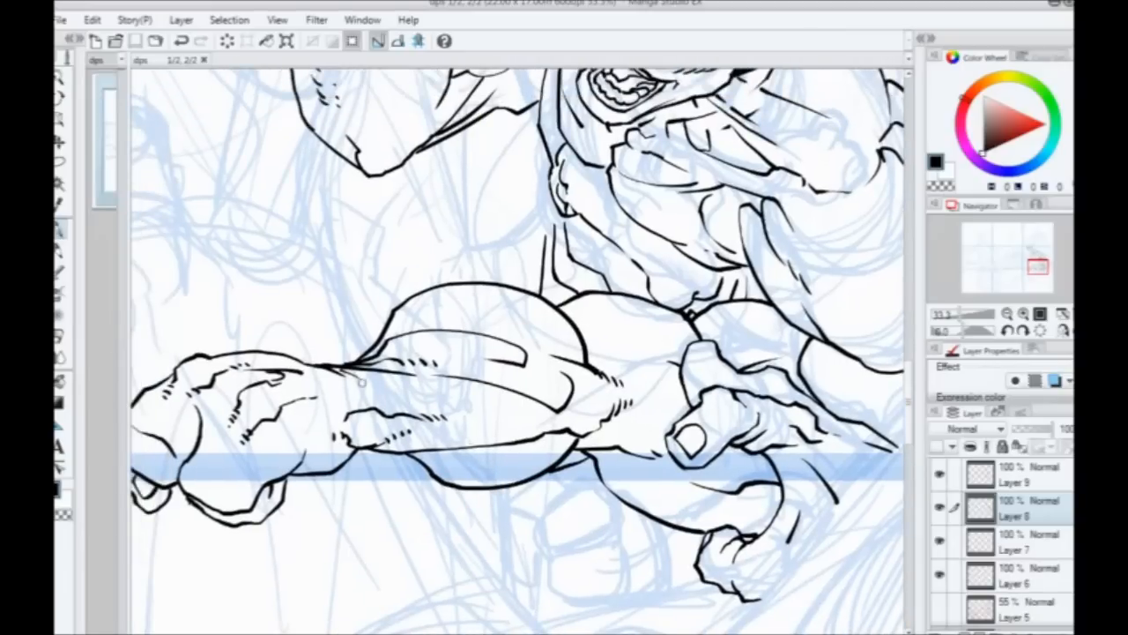
scroll(361, 380, down, 1)
drag(312, 503, 395, 544)
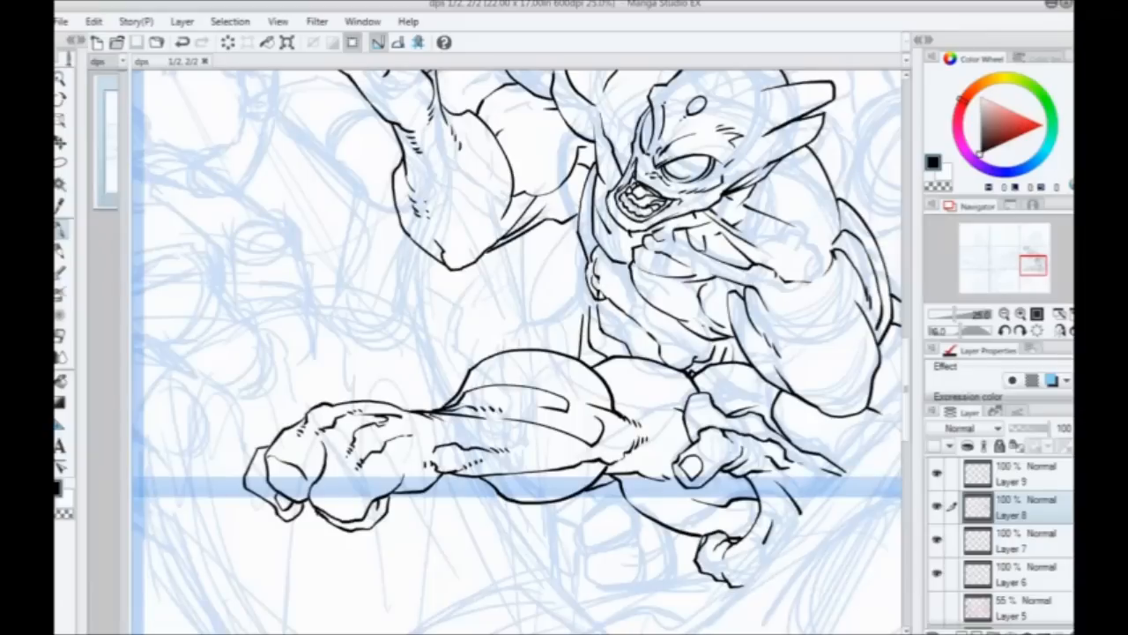
drag(599, 220, 509, 396)
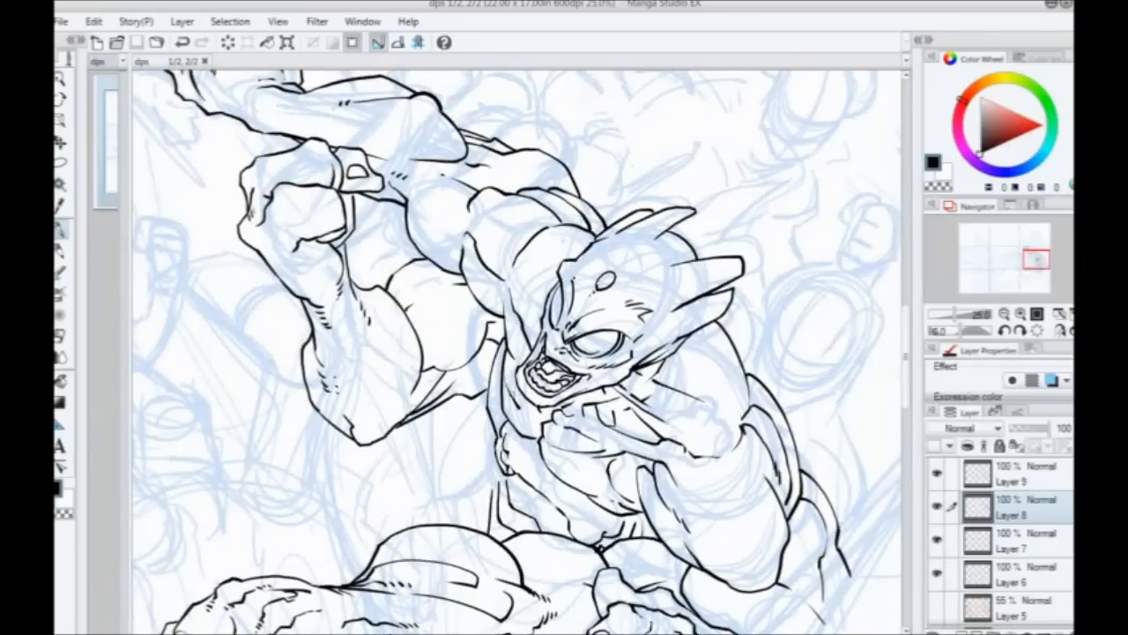
scroll(508, 395, up, 2)
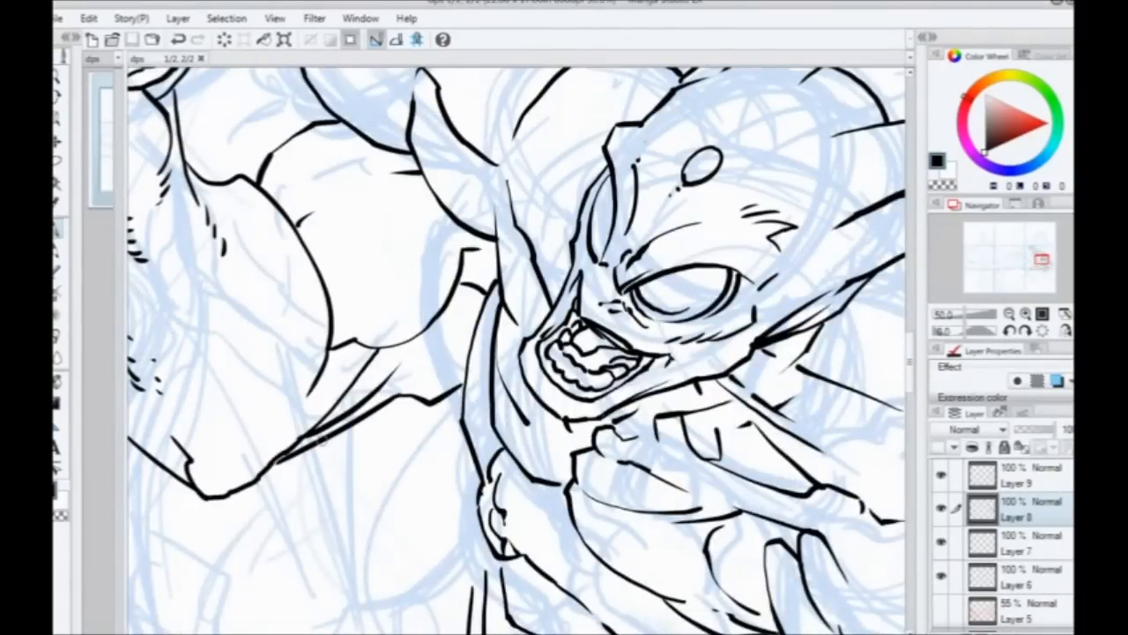
scroll(322, 445, down, 6)
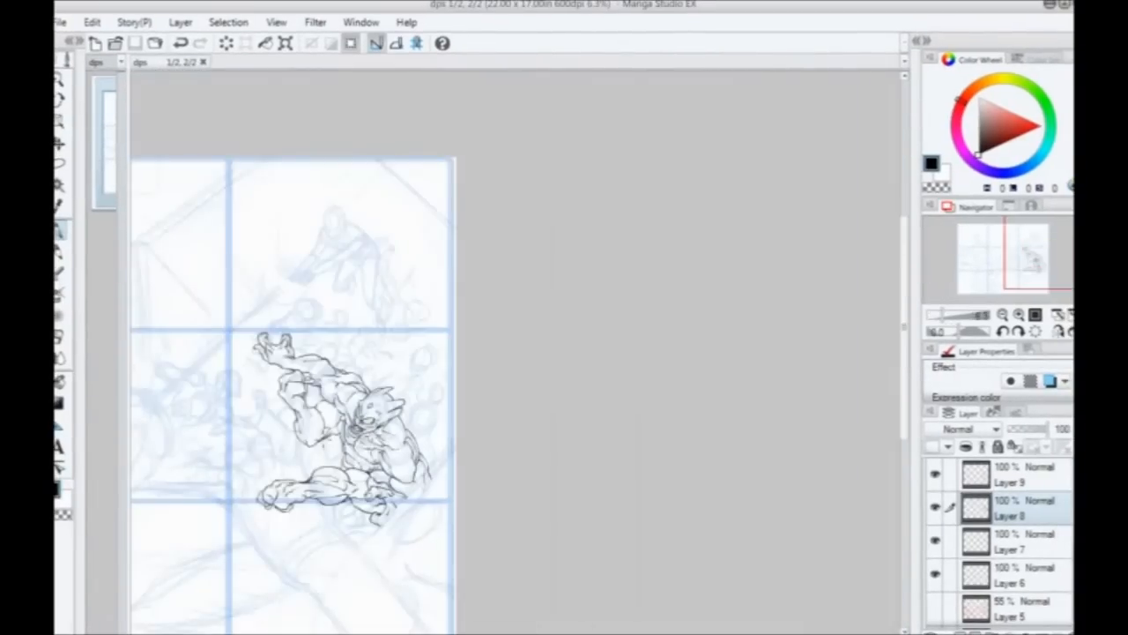
scroll(335, 438, up, 1)
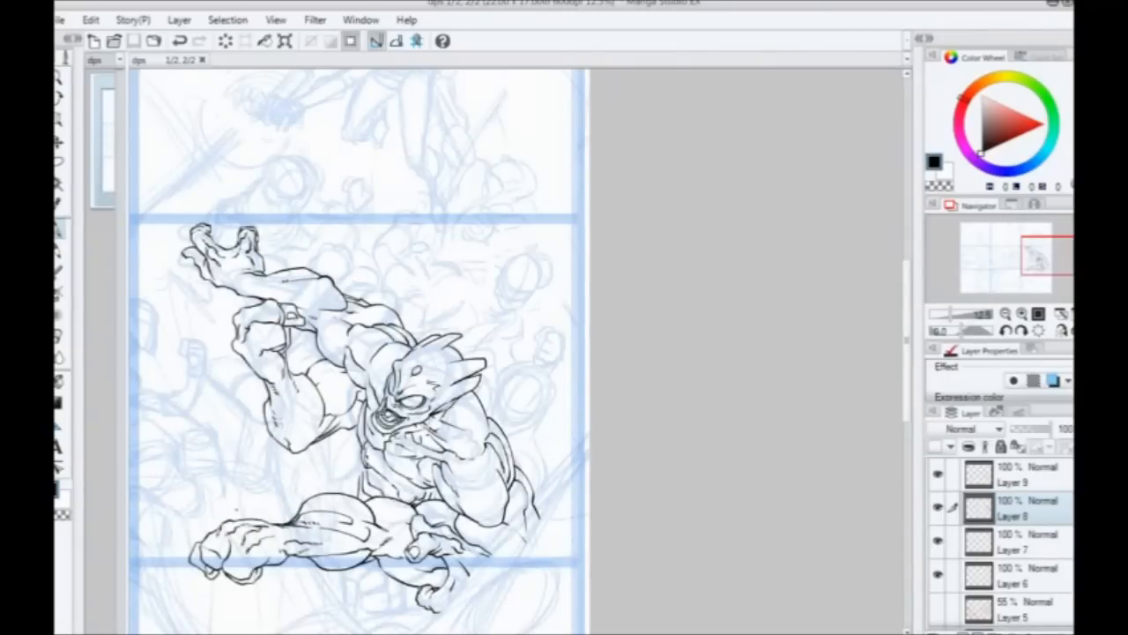
drag(244, 493, 431, 501)
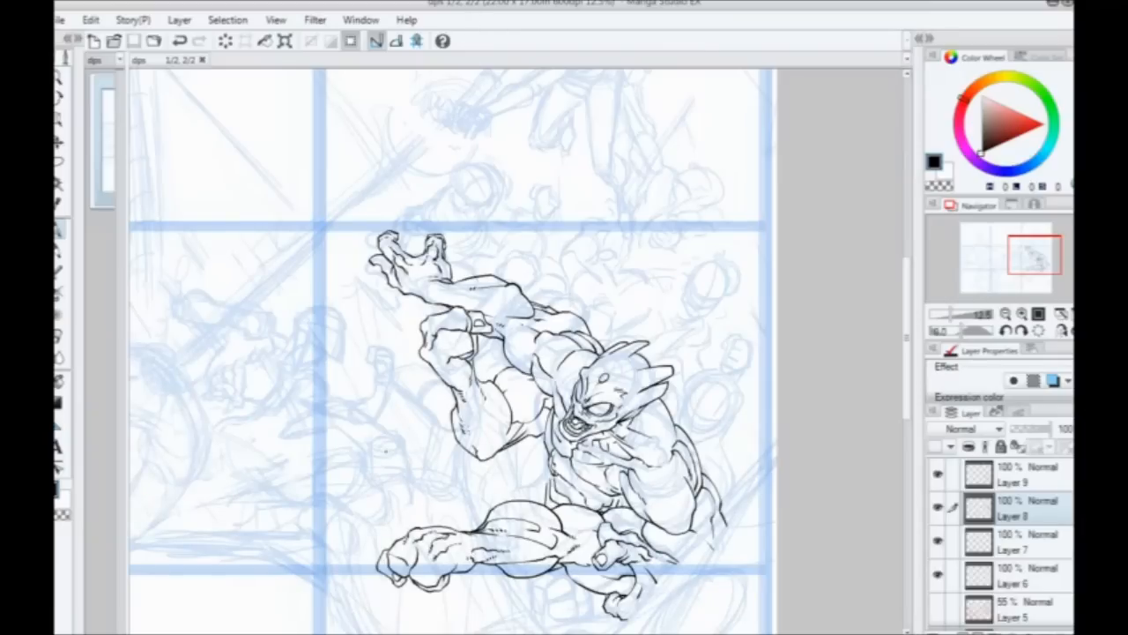
drag(335, 471, 385, 335)
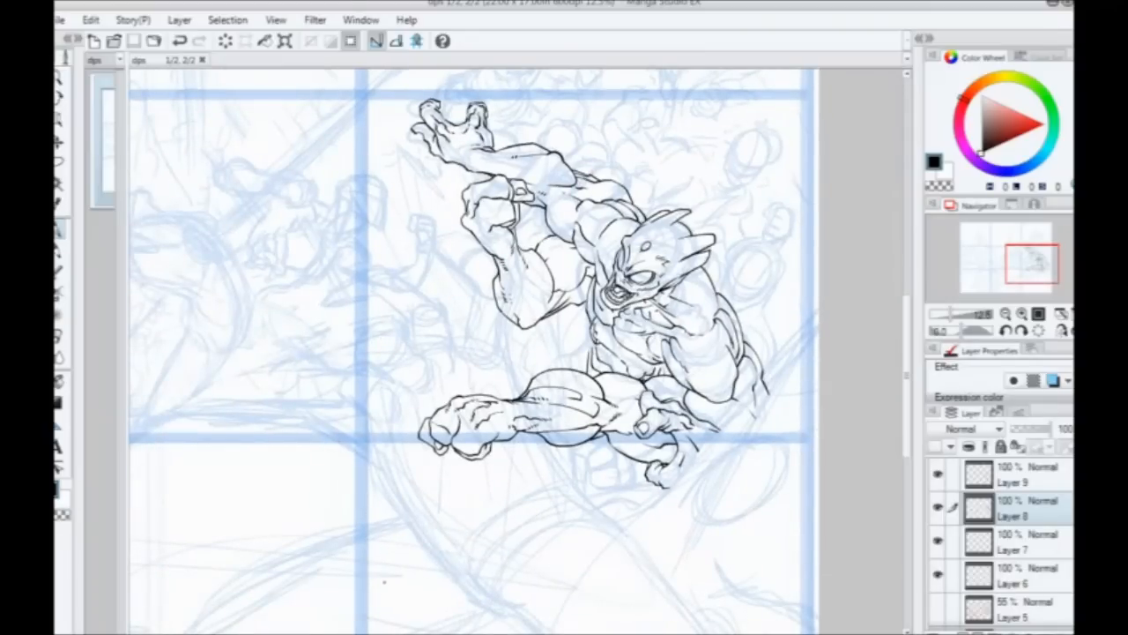
Step: Make Layer 5 the active layer and show its red sketch again
click(936, 614)
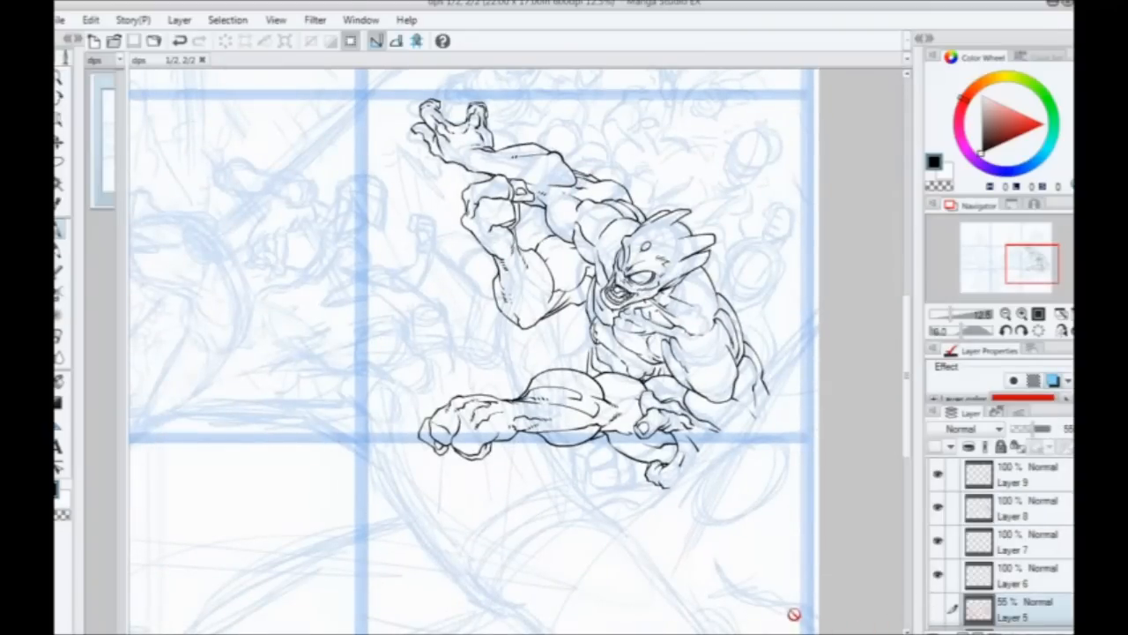
click(937, 608)
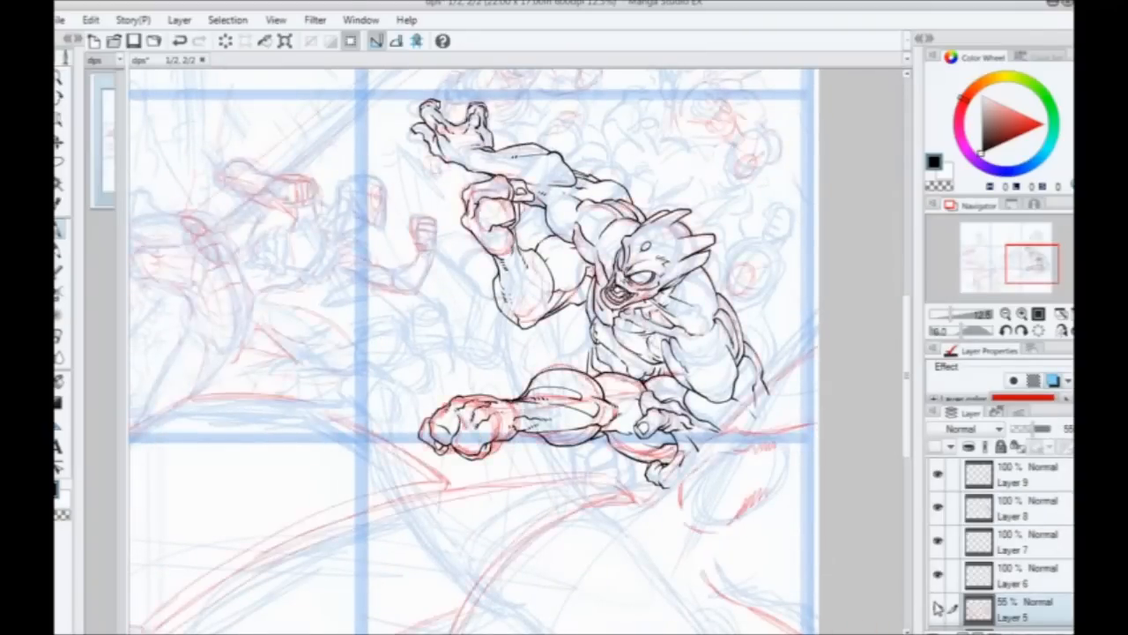
drag(298, 438, 481, 520)
drag(613, 301, 413, 548)
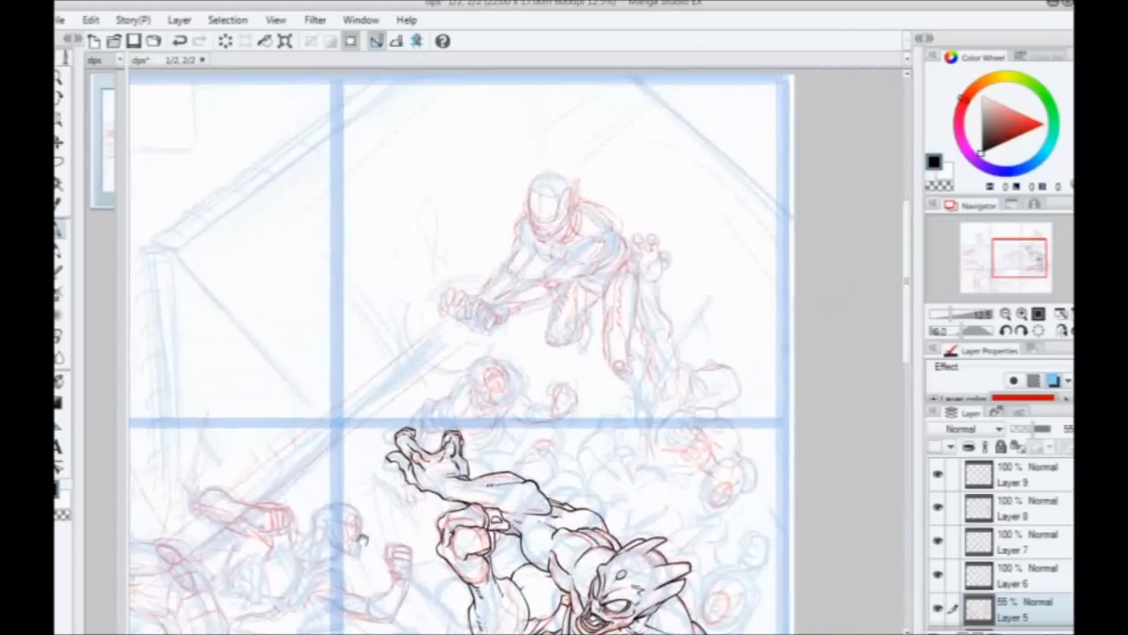
drag(370, 460, 330, 528)
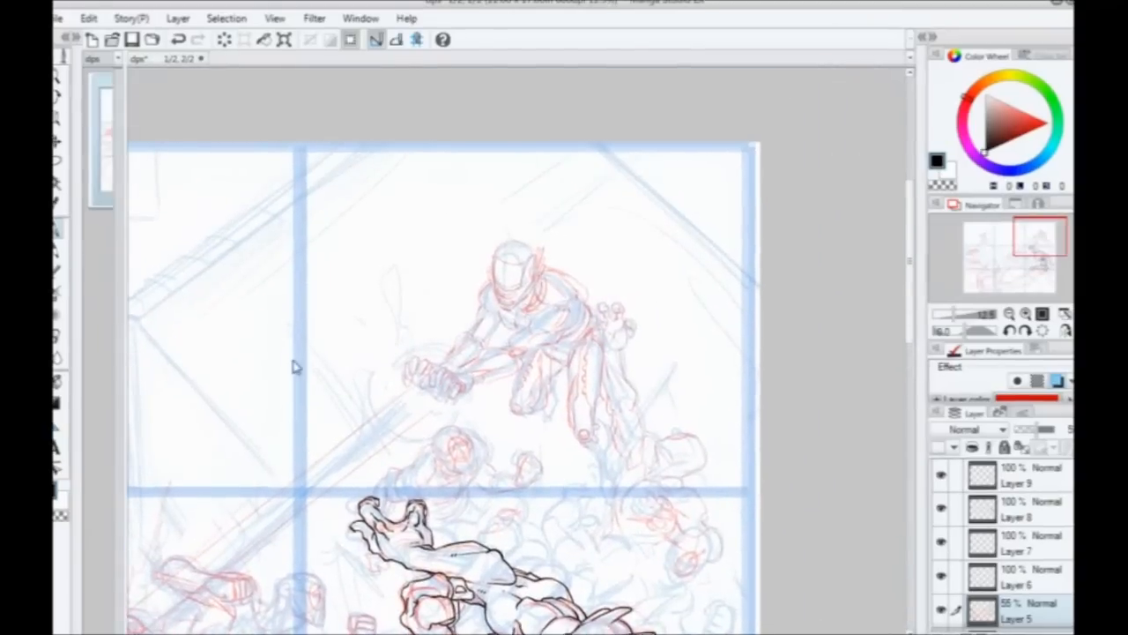
Step: Enlarge the crouching helmeted figure in the spread's upper-right panel and refit the program window to the screen
scroll(294, 362, up, 2)
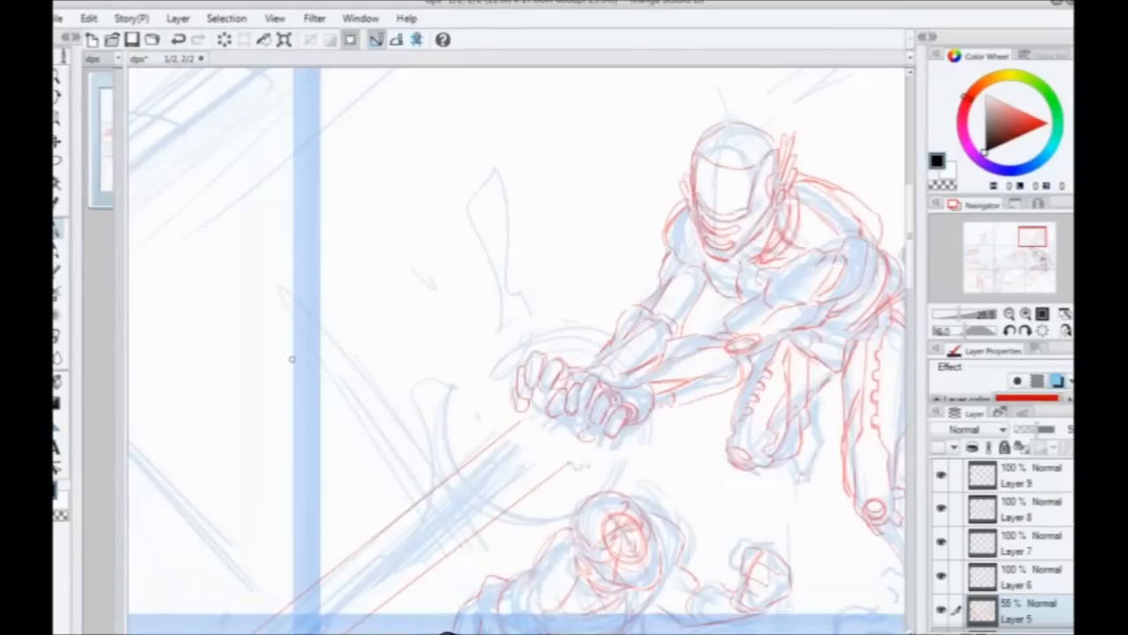
drag(529, 310, 397, 379)
scroll(402, 385, up, 1)
drag(635, 397, 528, 436)
mouse_move(426, 298)
mouse_down()
mouse_move(436, 338)
mouse_move(416, 360)
mouse_move(429, 376)
mouse_up()
key(ctrl+z)
click(71, 36)
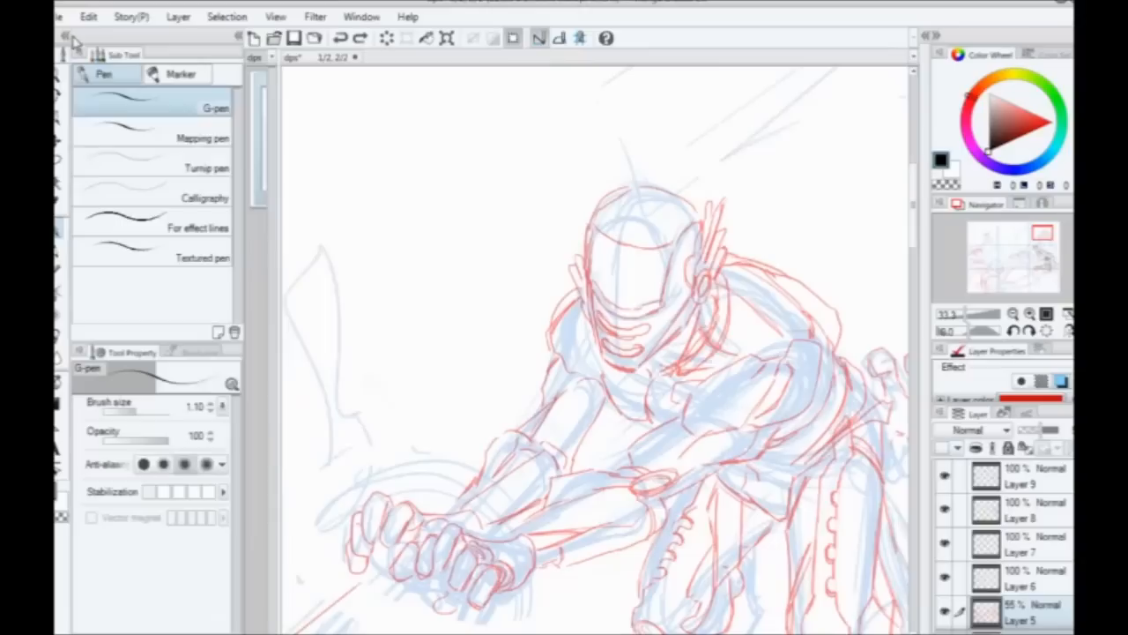
click(238, 36)
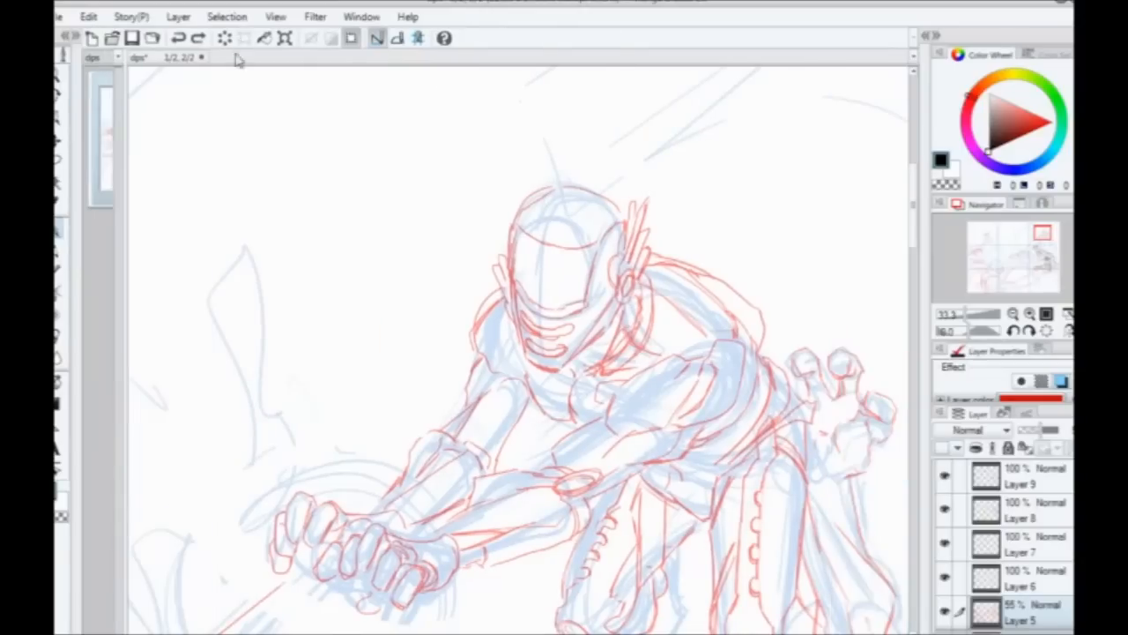
double_click(59, 5)
drag(58, 4, 55, 9)
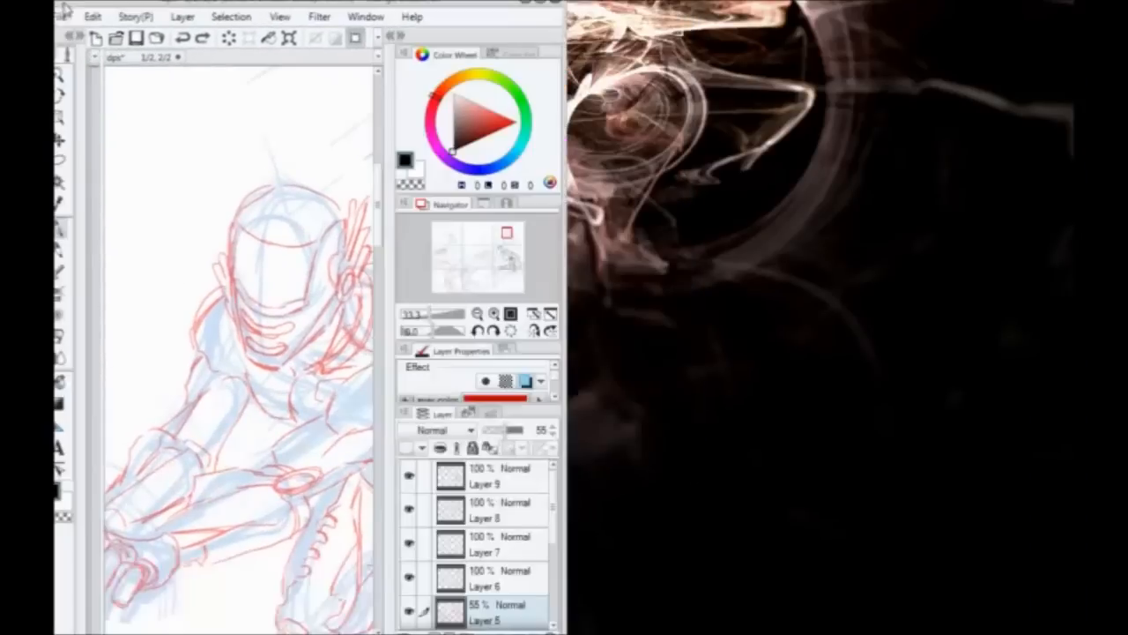
double_click(539, 7)
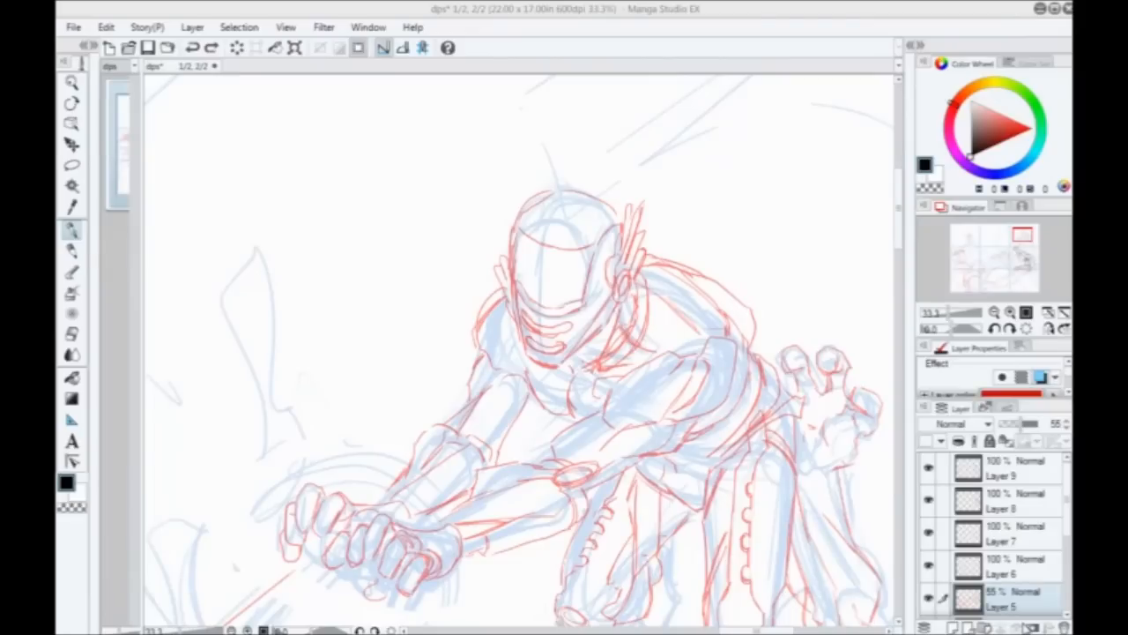
Step: Make Layer 9 the active layer and ink the three curved bands across the lower face of the helmet
drag(494, 381, 473, 350)
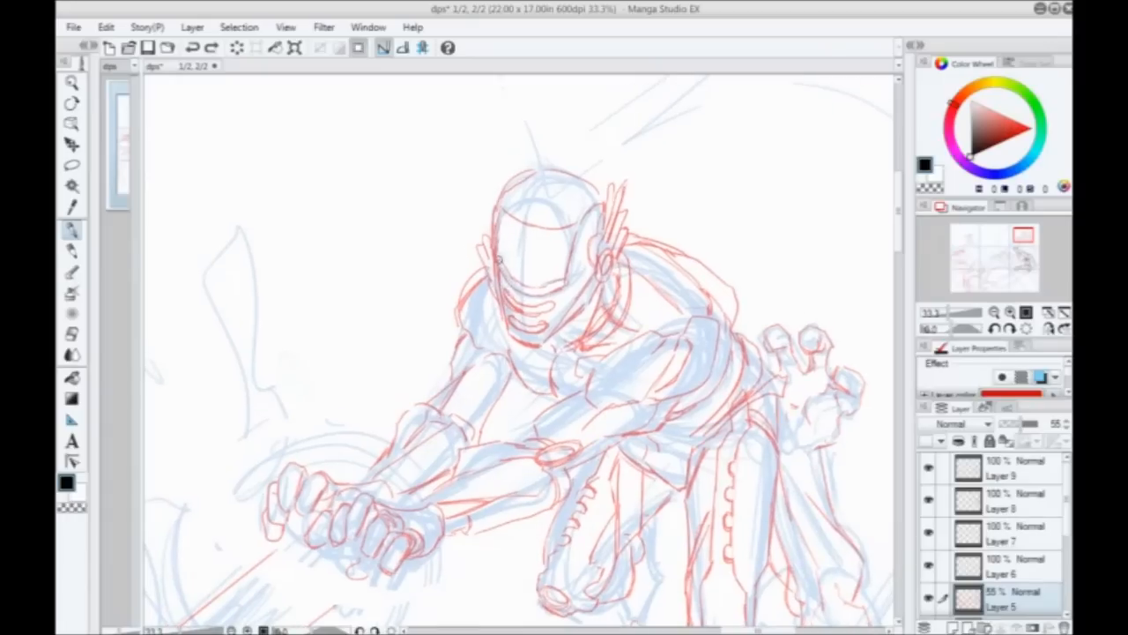
drag(501, 265, 513, 279)
key(ctrl+z)
click(1002, 473)
mouse_move(497, 261)
mouse_down()
mouse_move(533, 287)
mouse_move(562, 280)
mouse_move(519, 292)
mouse_move(497, 264)
mouse_move(509, 293)
mouse_move(553, 302)
mouse_move(525, 312)
mouse_move(510, 301)
mouse_move(519, 321)
mouse_move(551, 321)
mouse_move(518, 330)
mouse_up()
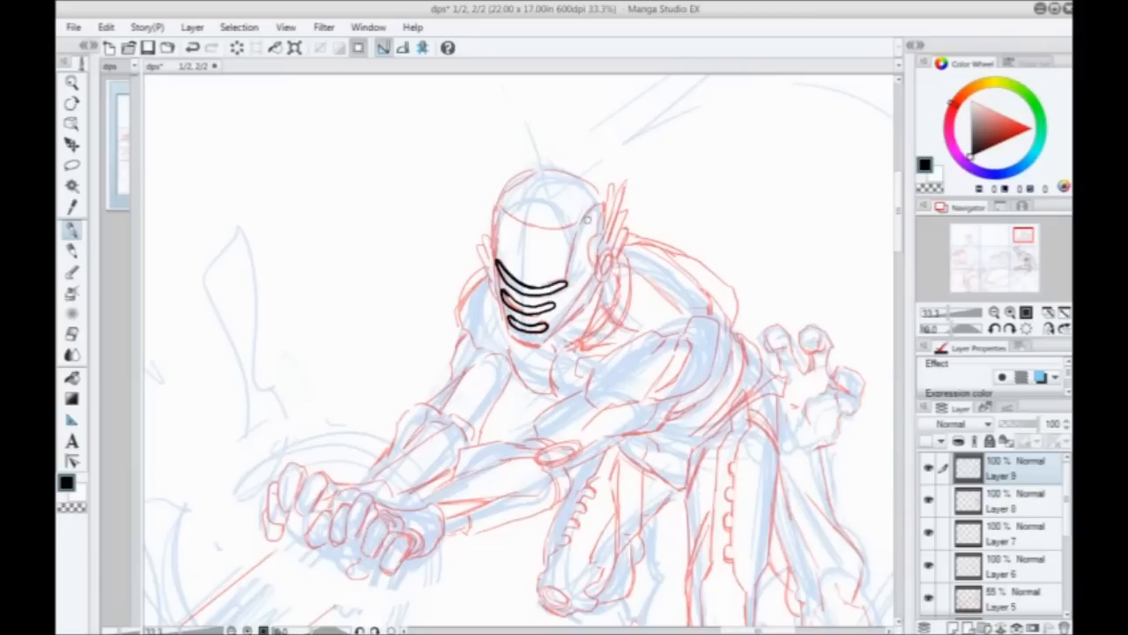
Step: Ink the helmet's round ear disc, angled jawline, chin and far side edge, redoing the jaw stroke once
mouse_move(614, 250)
mouse_down()
mouse_move(616, 271)
mouse_move(594, 259)
mouse_move(612, 252)
mouse_move(587, 307)
mouse_move(541, 344)
mouse_up()
drag(595, 273, 543, 343)
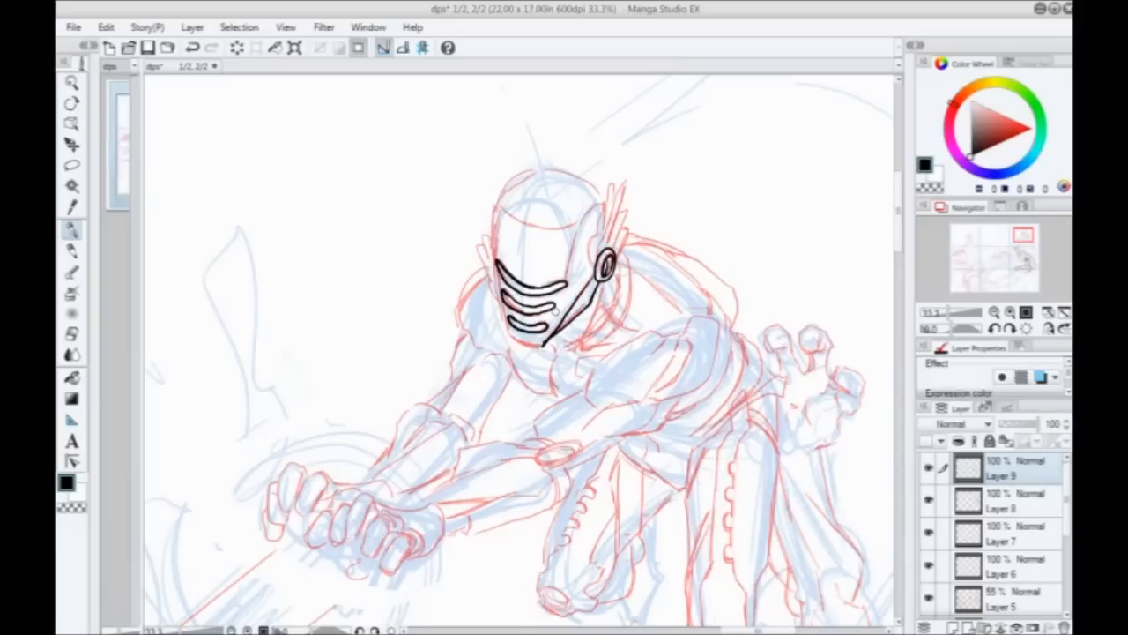
key(ctrl+z)
mouse_move(595, 273)
mouse_down()
mouse_move(535, 350)
mouse_move(523, 344)
mouse_move(494, 277)
mouse_move(494, 211)
mouse_up()
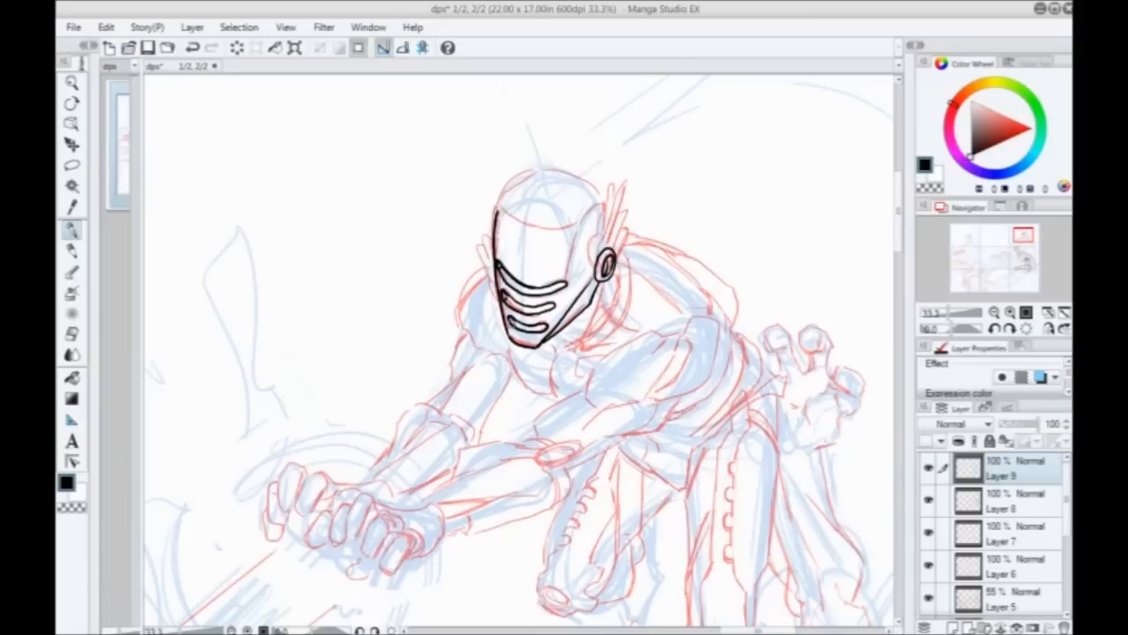
Step: Ink the visor's side and upper edges, the antenna prongs above the ear disc, and the helmet's rounded dome
mouse_move(571, 275)
mouse_down()
mouse_move(574, 226)
mouse_move(605, 203)
mouse_move(594, 264)
mouse_move(618, 183)
mouse_move(606, 230)
mouse_move(632, 233)
mouse_move(639, 218)
mouse_move(622, 233)
mouse_up()
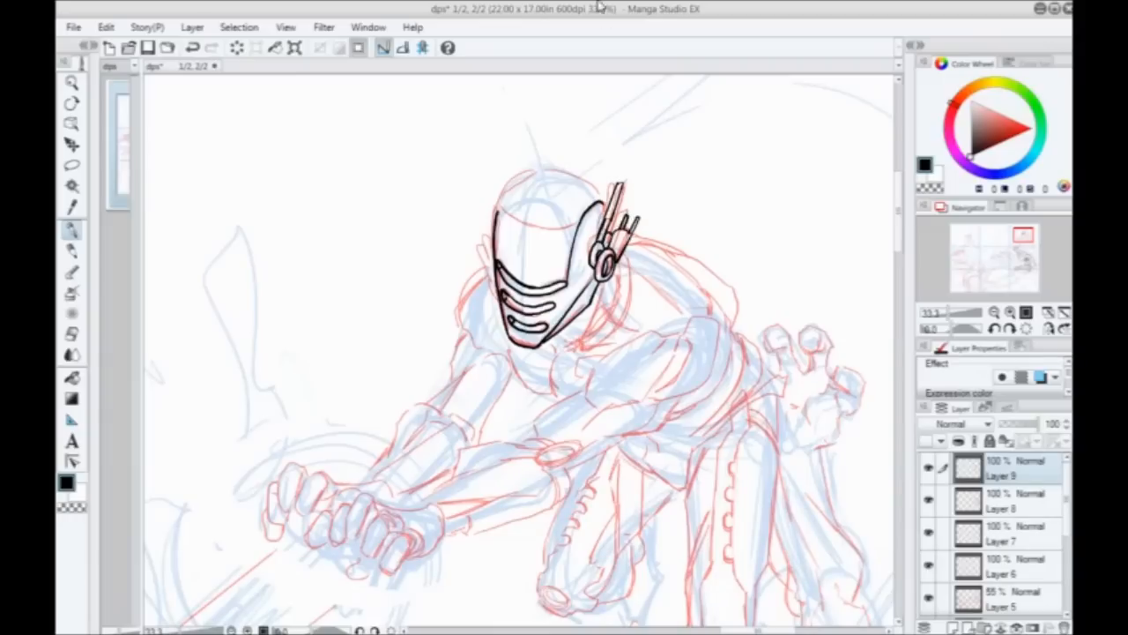
mouse_move(496, 212)
mouse_down()
mouse_move(527, 175)
mouse_move(589, 176)
mouse_move(607, 209)
mouse_up()
mouse_move(498, 208)
mouse_down()
mouse_move(546, 231)
mouse_move(577, 231)
mouse_up()
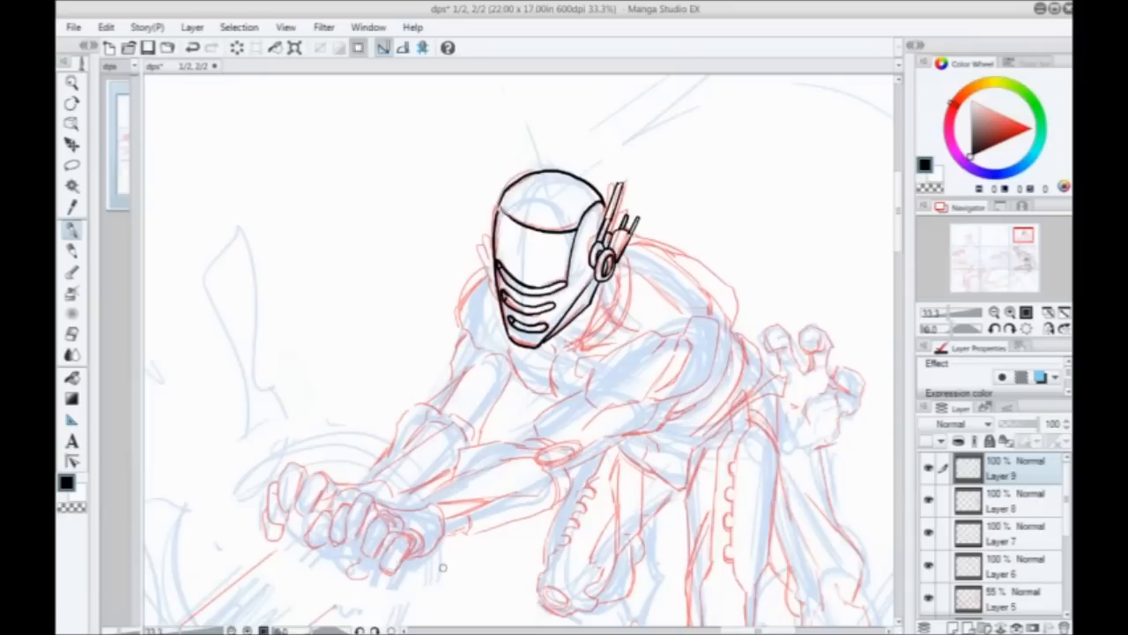
Step: Ink the nearer clenched fist with its fingers, glove and oval wrist detail, redoing the wrist stroke once
drag(315, 377, 354, 311)
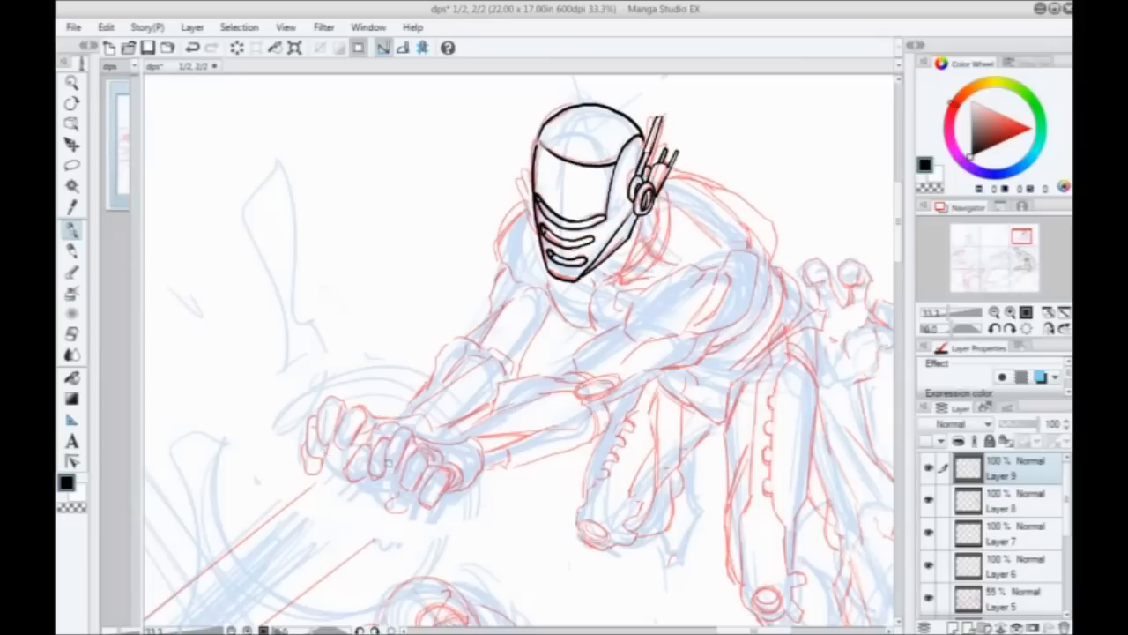
mouse_move(384, 468)
mouse_down()
mouse_move(400, 448)
mouse_move(404, 473)
mouse_move(388, 468)
mouse_move(407, 430)
mouse_move(404, 464)
mouse_move(428, 475)
mouse_move(411, 492)
mouse_move(406, 460)
mouse_move(429, 455)
mouse_move(419, 475)
mouse_move(454, 483)
mouse_move(425, 507)
mouse_move(436, 467)
mouse_move(455, 493)
mouse_move(451, 458)
mouse_move(432, 469)
mouse_up()
mouse_move(389, 439)
mouse_down()
mouse_move(371, 460)
mouse_move(386, 481)
mouse_move(372, 436)
mouse_move(425, 446)
mouse_move(468, 430)
mouse_move(490, 464)
mouse_move(448, 493)
mouse_up()
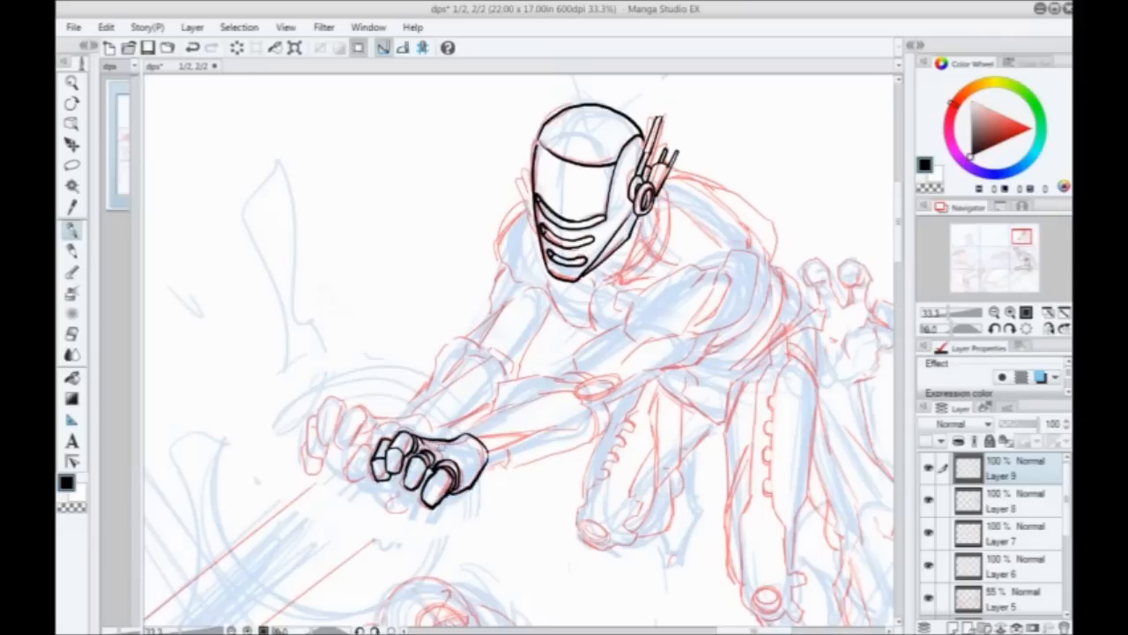
mouse_move(445, 445)
mouse_down()
mouse_move(464, 456)
mouse_move(467, 442)
mouse_up()
key(ctrl+z)
mouse_move(445, 442)
mouse_down()
mouse_move(470, 439)
mouse_move(447, 456)
mouse_move(460, 437)
mouse_move(471, 451)
mouse_up()
Step: Ink the nearer forearm's armor with its curved upper plate, small slots, cuff and lower contour back to the elbow
mouse_move(579, 393)
mouse_down()
mouse_move(564, 369)
mouse_move(508, 380)
mouse_move(481, 402)
mouse_move(486, 416)
mouse_move(510, 410)
mouse_move(520, 426)
mouse_move(578, 393)
mouse_move(498, 396)
mouse_up()
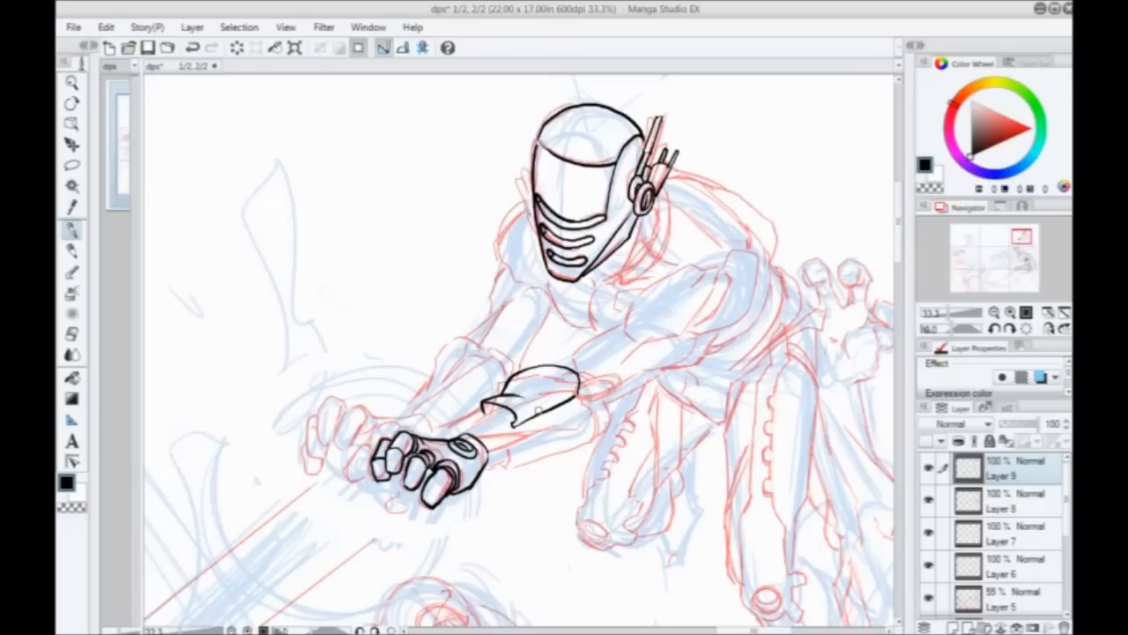
mouse_move(541, 410)
mouse_down()
mouse_move(545, 397)
mouse_move(547, 409)
mouse_move(558, 393)
mouse_move(564, 400)
mouse_up()
mouse_move(494, 405)
mouse_down()
mouse_move(467, 440)
mouse_move(505, 418)
mouse_move(576, 425)
mouse_move(579, 395)
mouse_up()
mouse_move(504, 441)
mouse_down()
mouse_move(486, 453)
mouse_move(482, 438)
mouse_move(506, 469)
mouse_move(594, 441)
mouse_move(589, 398)
mouse_up()
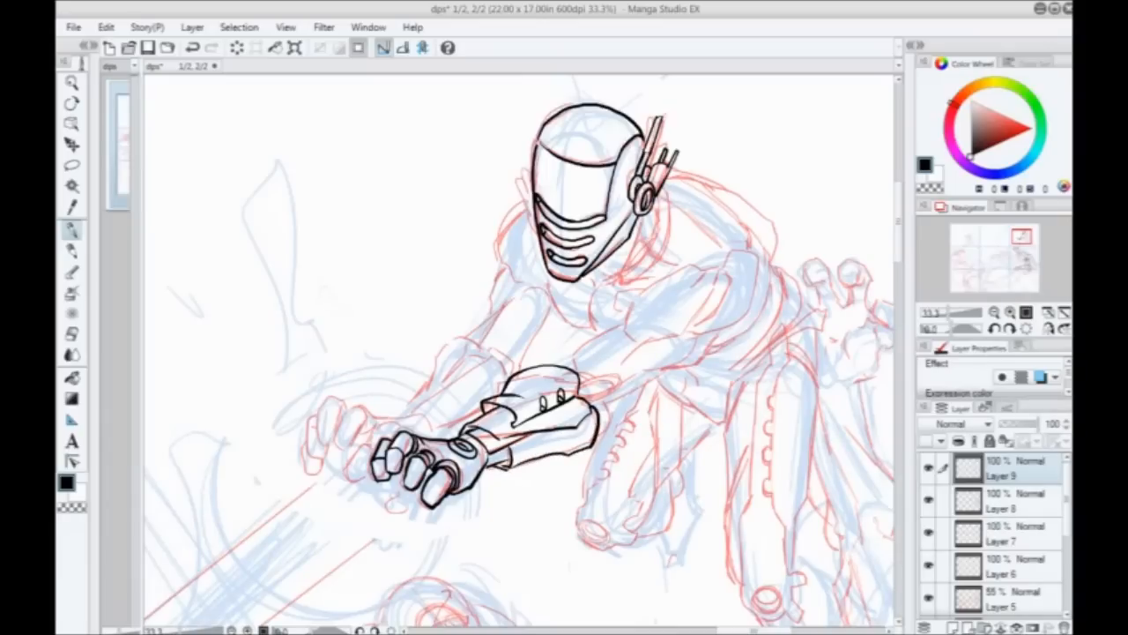
Step: Ink the oval elbow joint and the contours of the nearer upper arm toward the shoulder
mouse_move(605, 373)
mouse_down()
mouse_move(624, 379)
mouse_move(592, 393)
mouse_move(639, 365)
mouse_move(621, 356)
mouse_move(594, 379)
mouse_up()
mouse_move(599, 430)
mouse_down()
mouse_move(661, 365)
mouse_move(643, 369)
mouse_move(719, 335)
mouse_move(680, 377)
mouse_move(654, 379)
mouse_up()
mouse_move(710, 332)
mouse_down()
mouse_move(635, 344)
mouse_move(624, 356)
mouse_up()
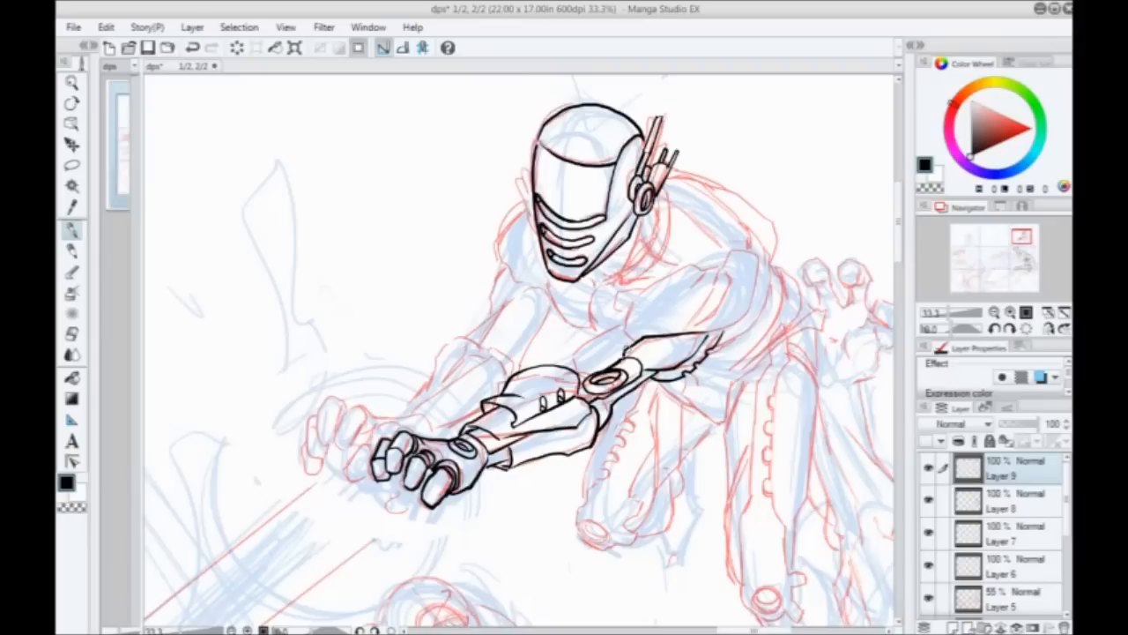